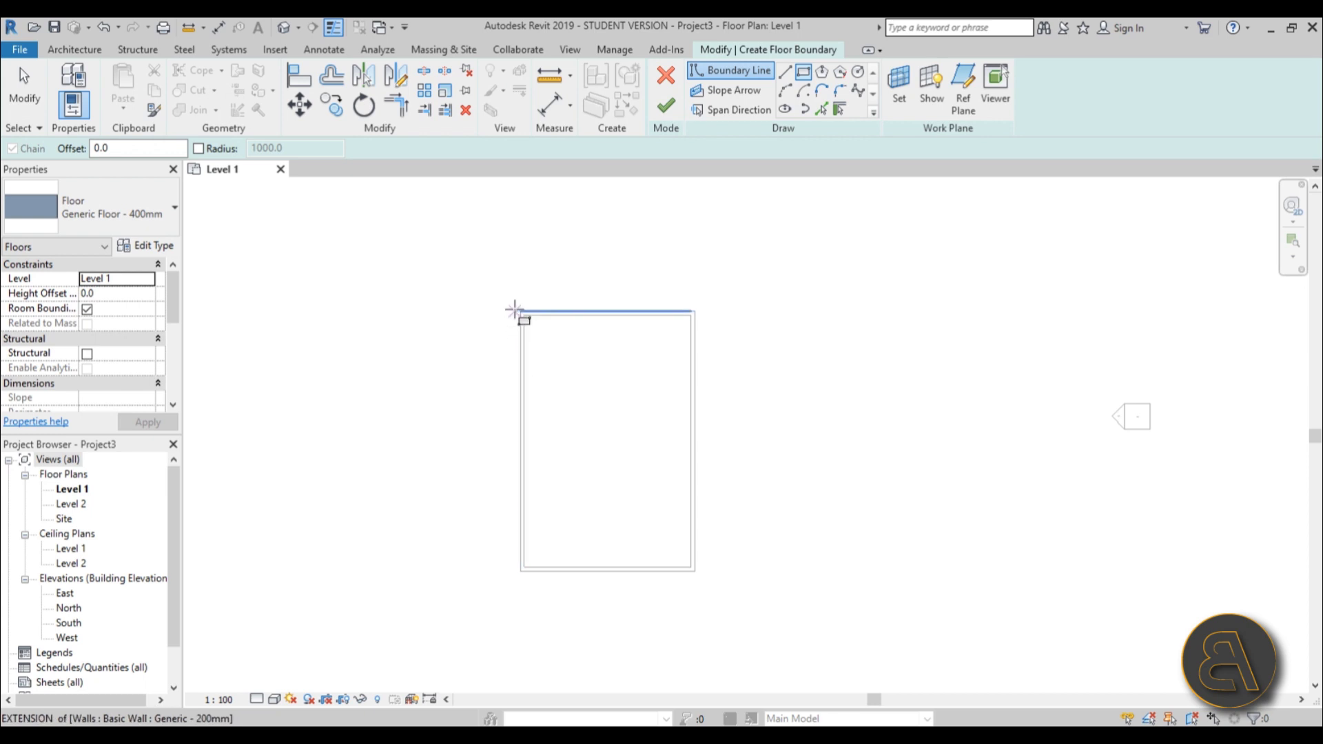
- Sketch a rectangular floor boundary around the outer edges of the four walls
click(516, 312)
click(695, 571)
scroll(503, 549, up, 4)
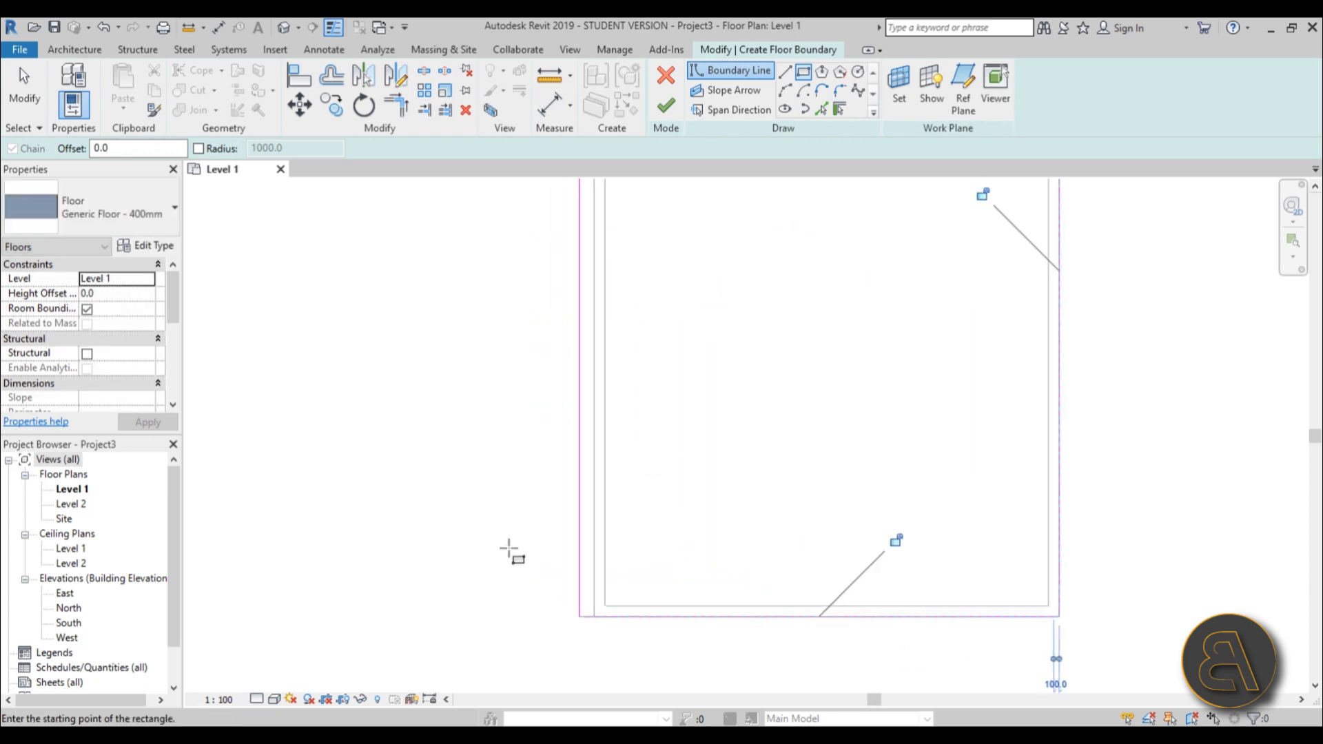
- Move the west boundary line onto the wall's outer face and finish the floor sketch
key(Escape)
key(Escape)
click(593, 547)
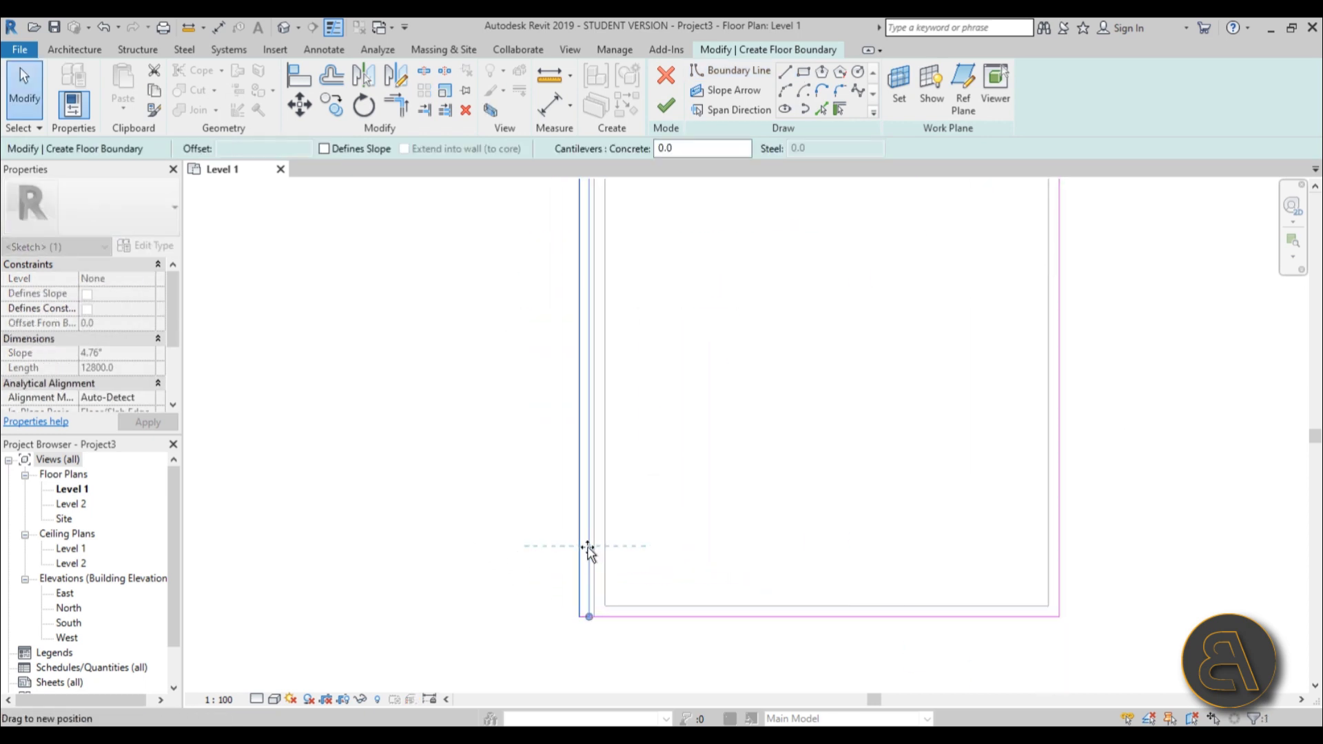
click(665, 106)
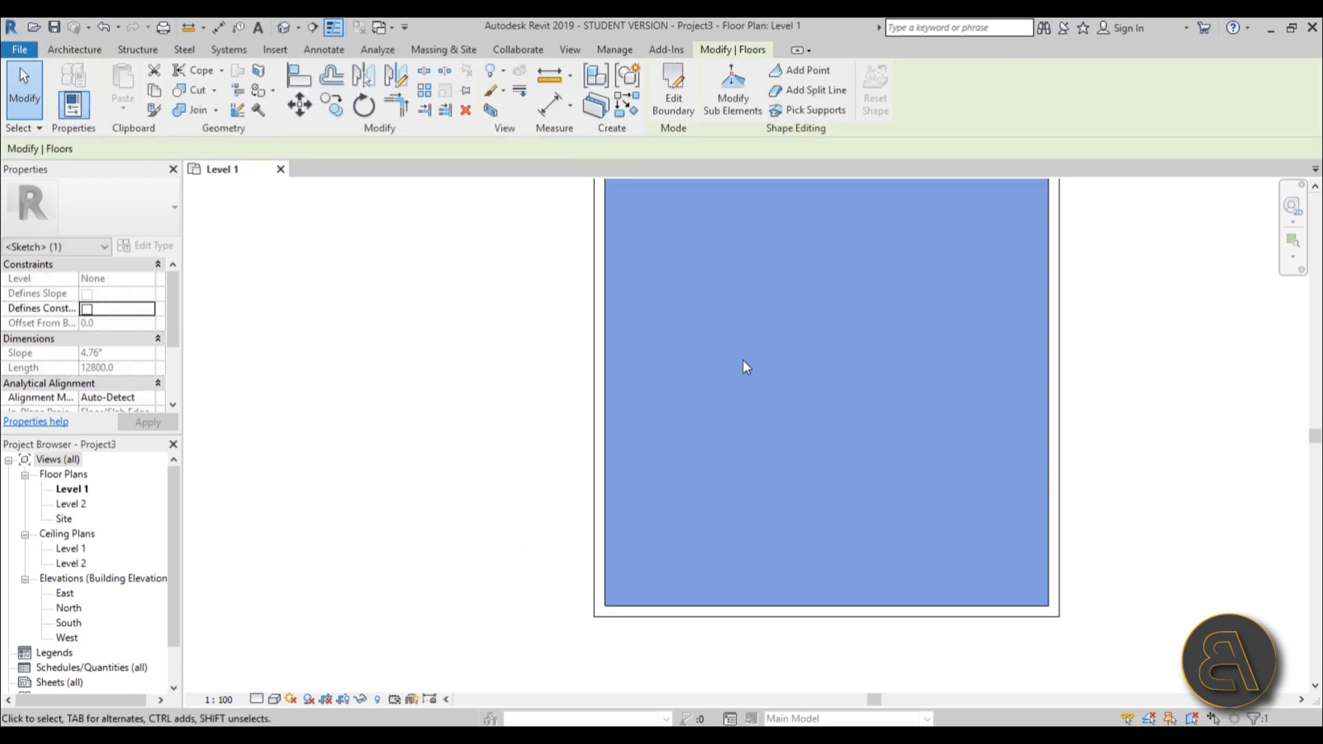
- Copy the new floor and paste it aligned to Level 2
scroll(626, 479, down, 2)
click(155, 92)
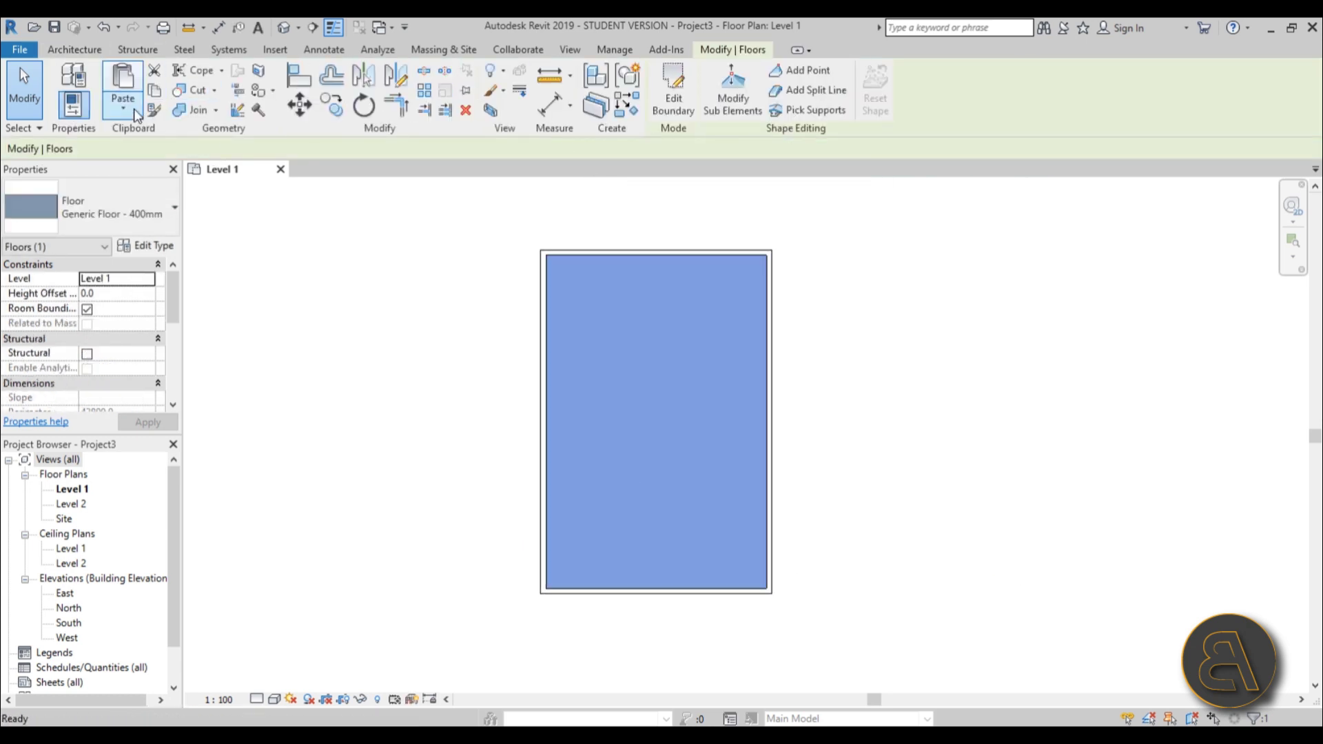
click(123, 108)
click(157, 169)
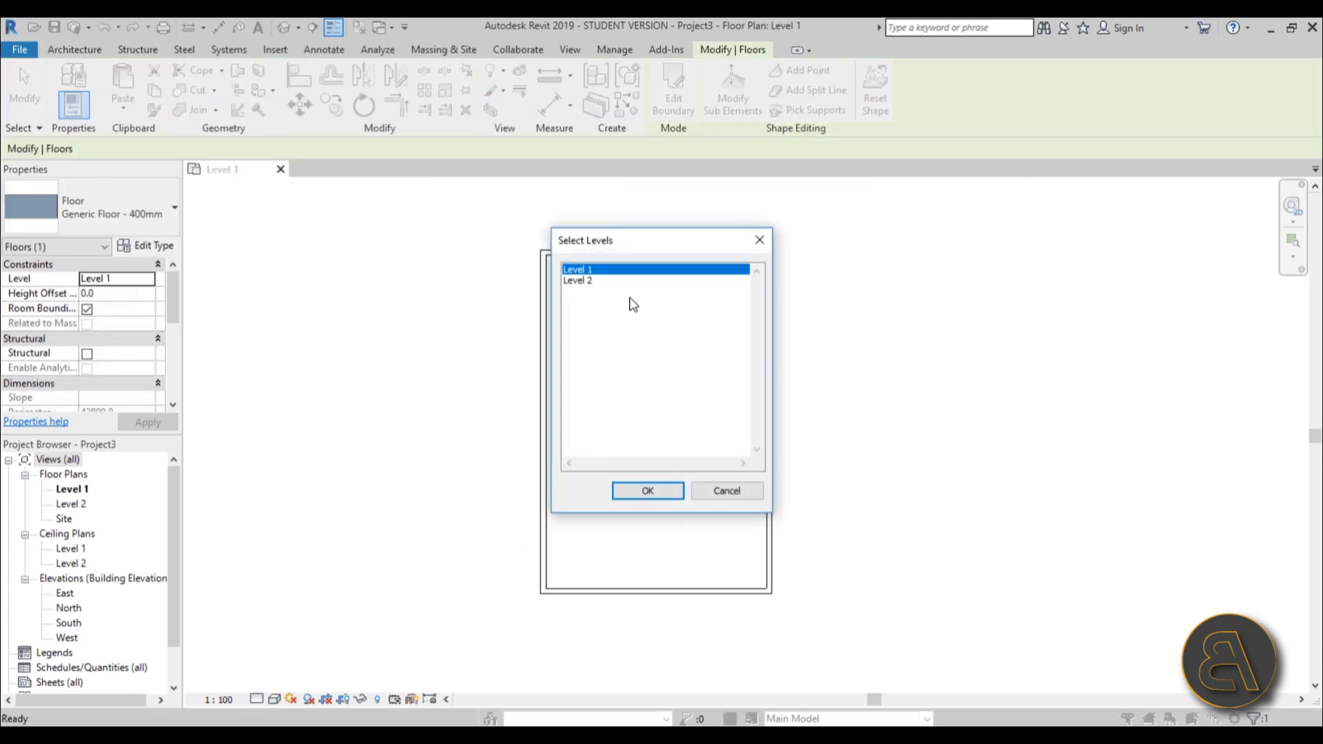
click(577, 281)
click(672, 501)
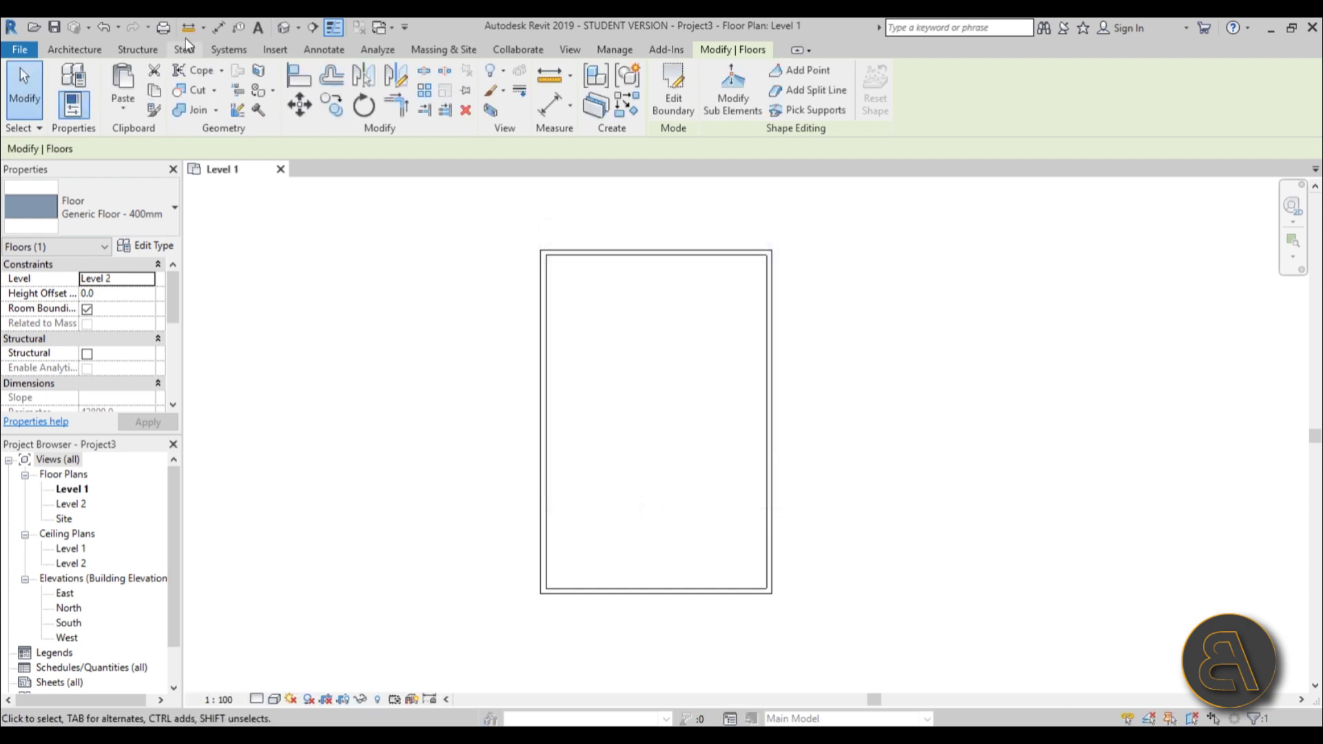
- In the 3D view, select the whole chain of walls and attach their tops to the upper floor
click(286, 33)
shift+middle_drag(862, 492, 874, 451)
scroll(786, 441, up, 2)
key(Tab)
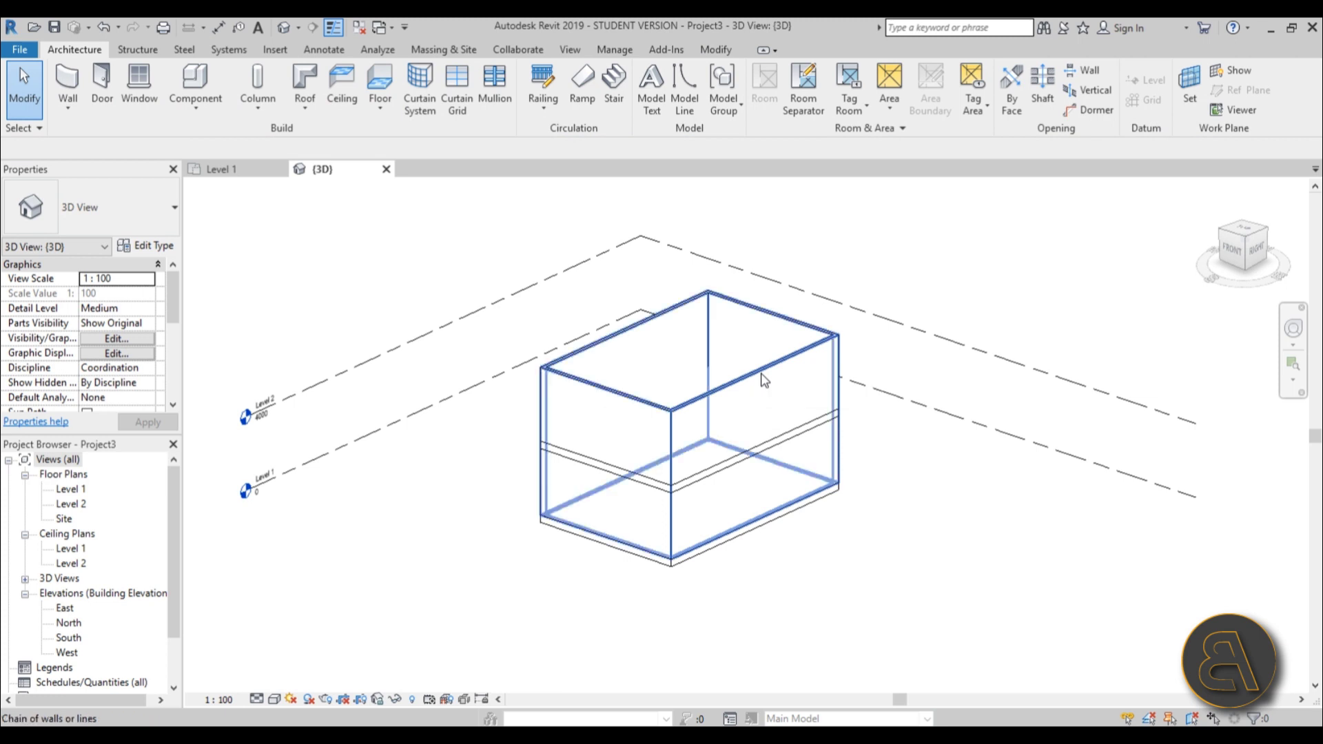
click(760, 373)
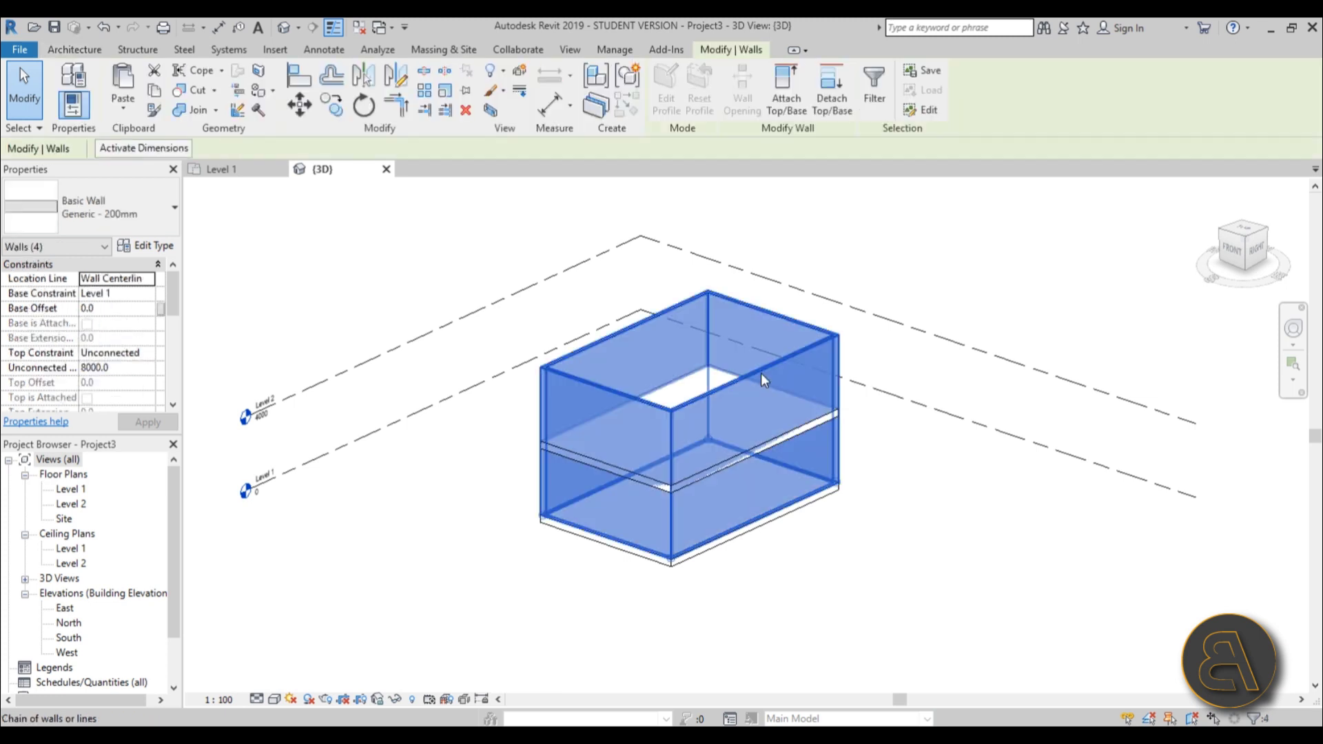
click(786, 90)
click(761, 447)
scroll(743, 509, up, 2)
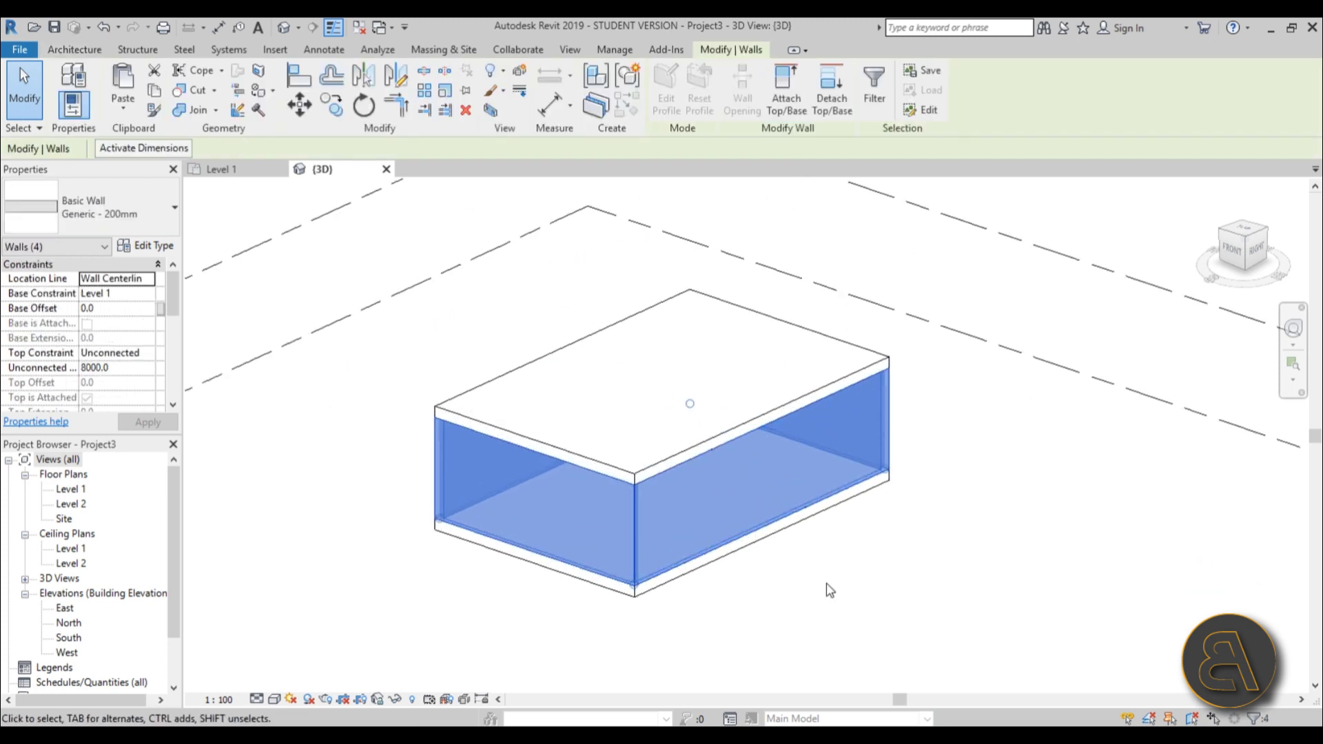
click(828, 585)
- In the South elevation, set the elevation of Level 2 to 3000
scroll(781, 415, down, 4)
scroll(453, 446, up, 2)
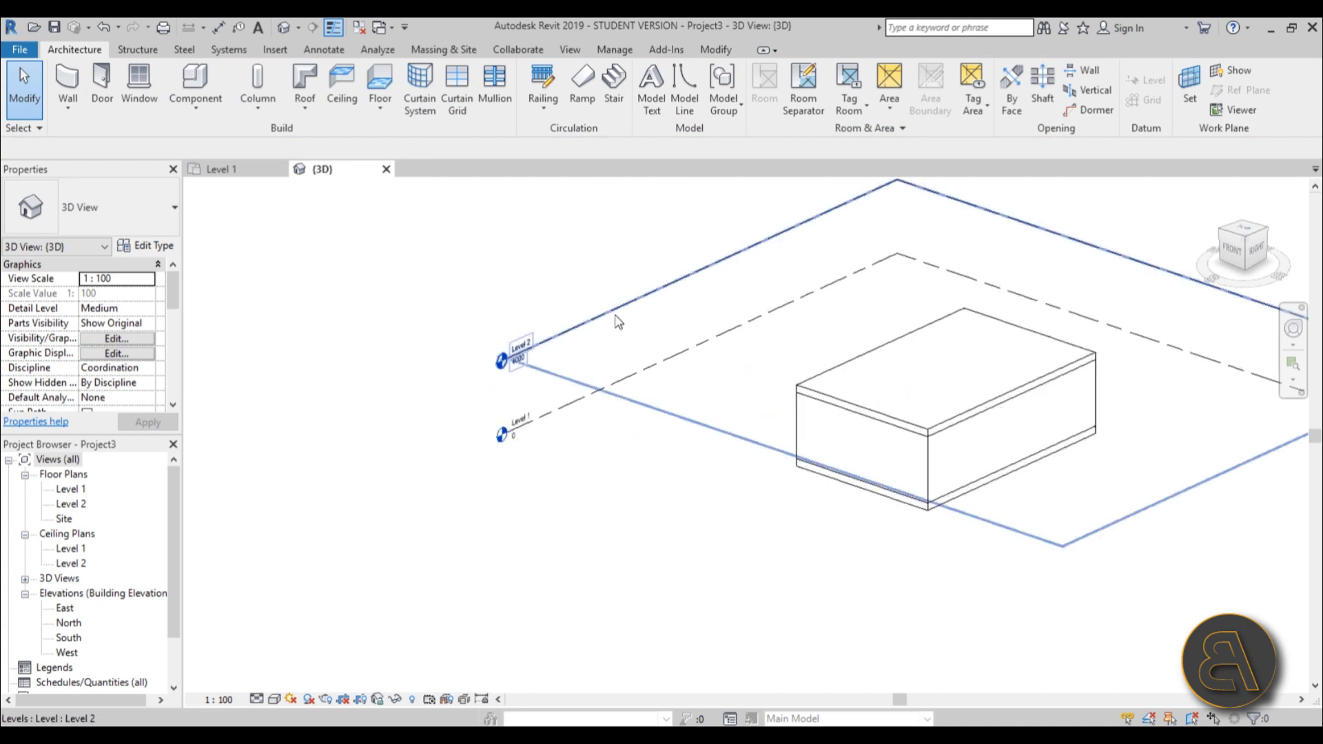
double_click(68, 638)
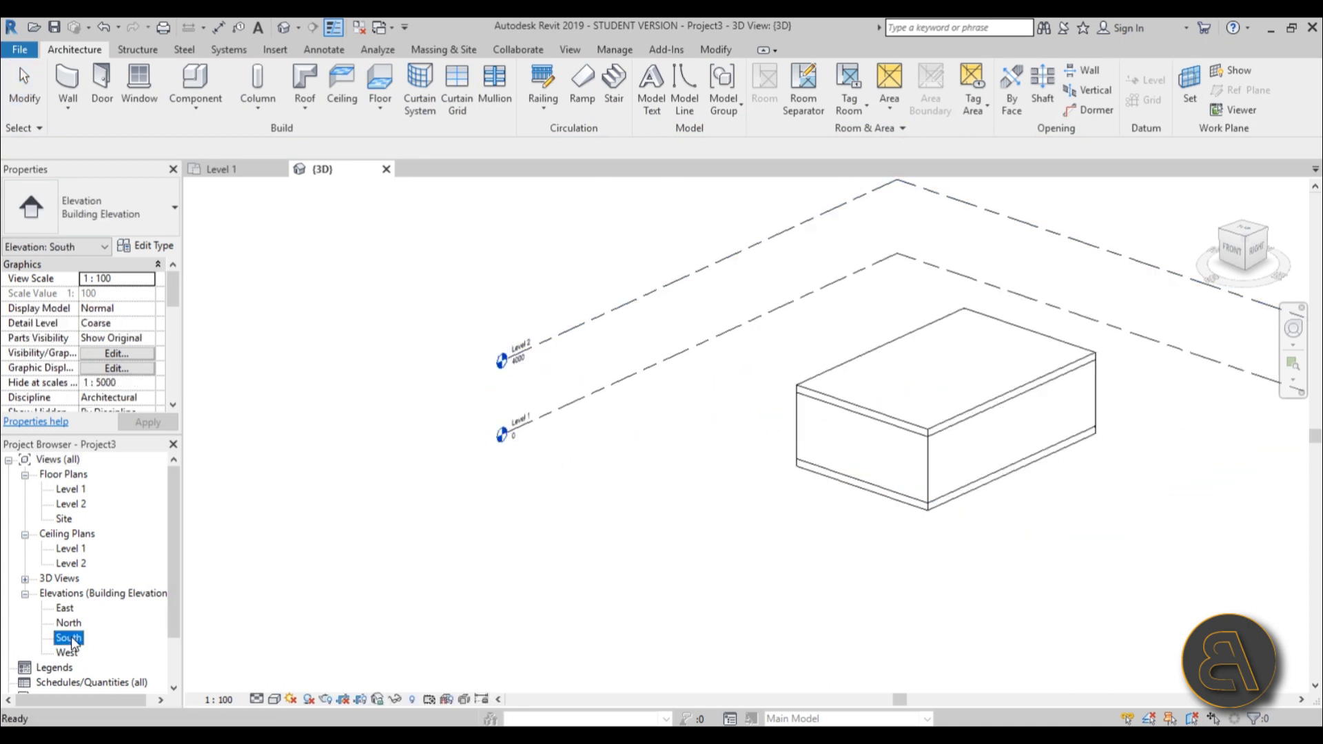
middle_drag(699, 405, 664, 411)
scroll(848, 372, up, 2)
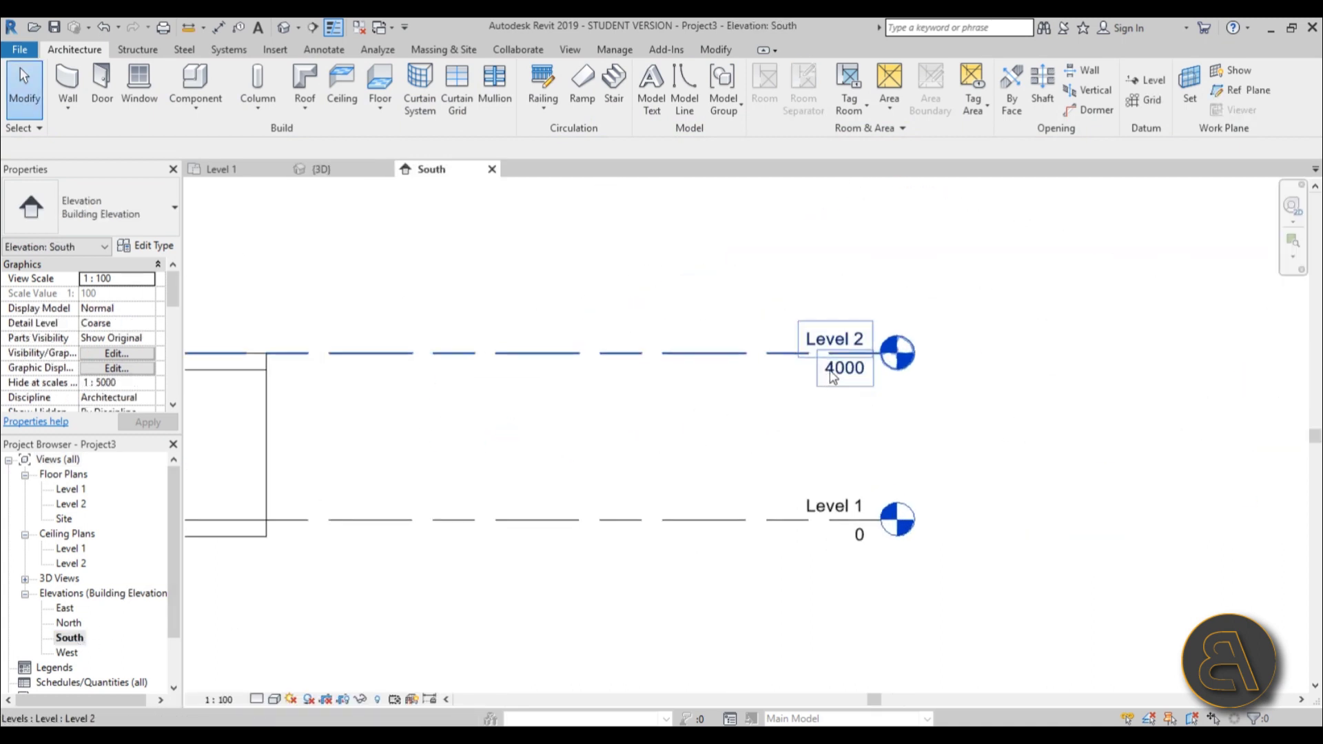
double_click(824, 372)
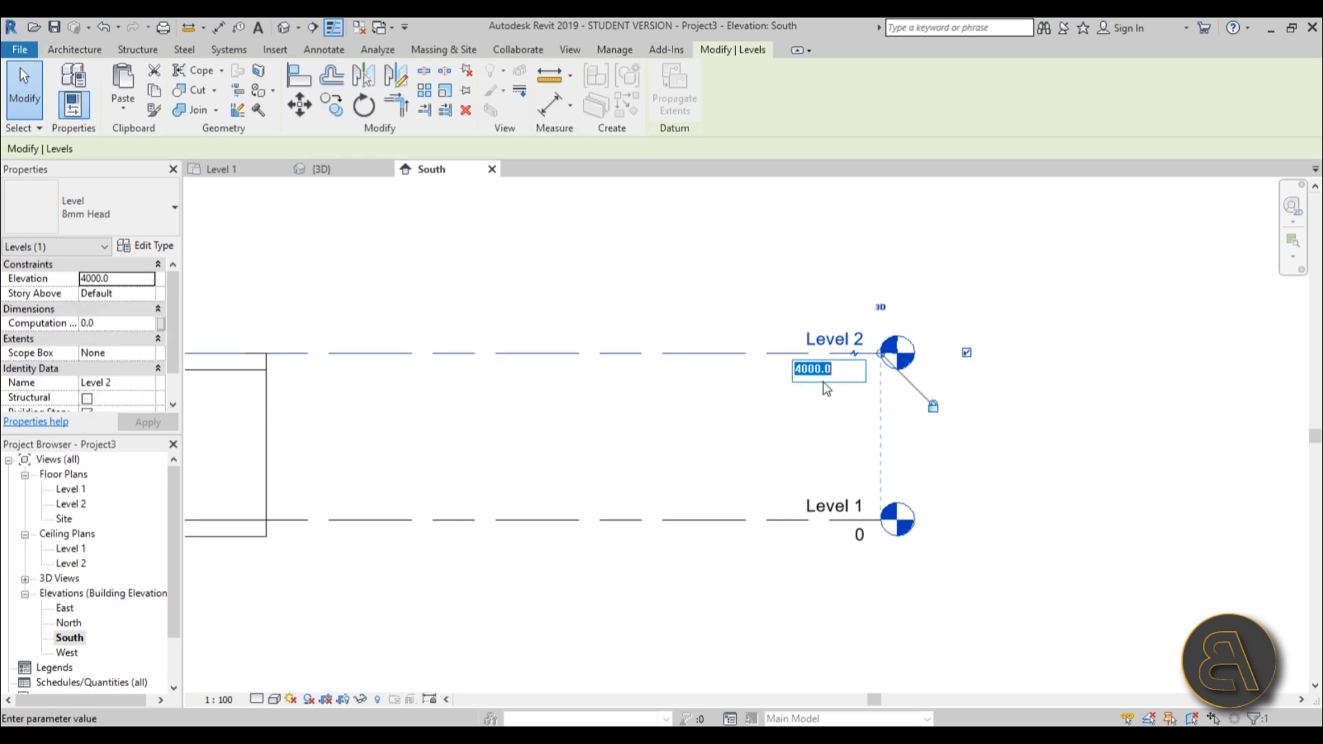
key(Return)
click(725, 358)
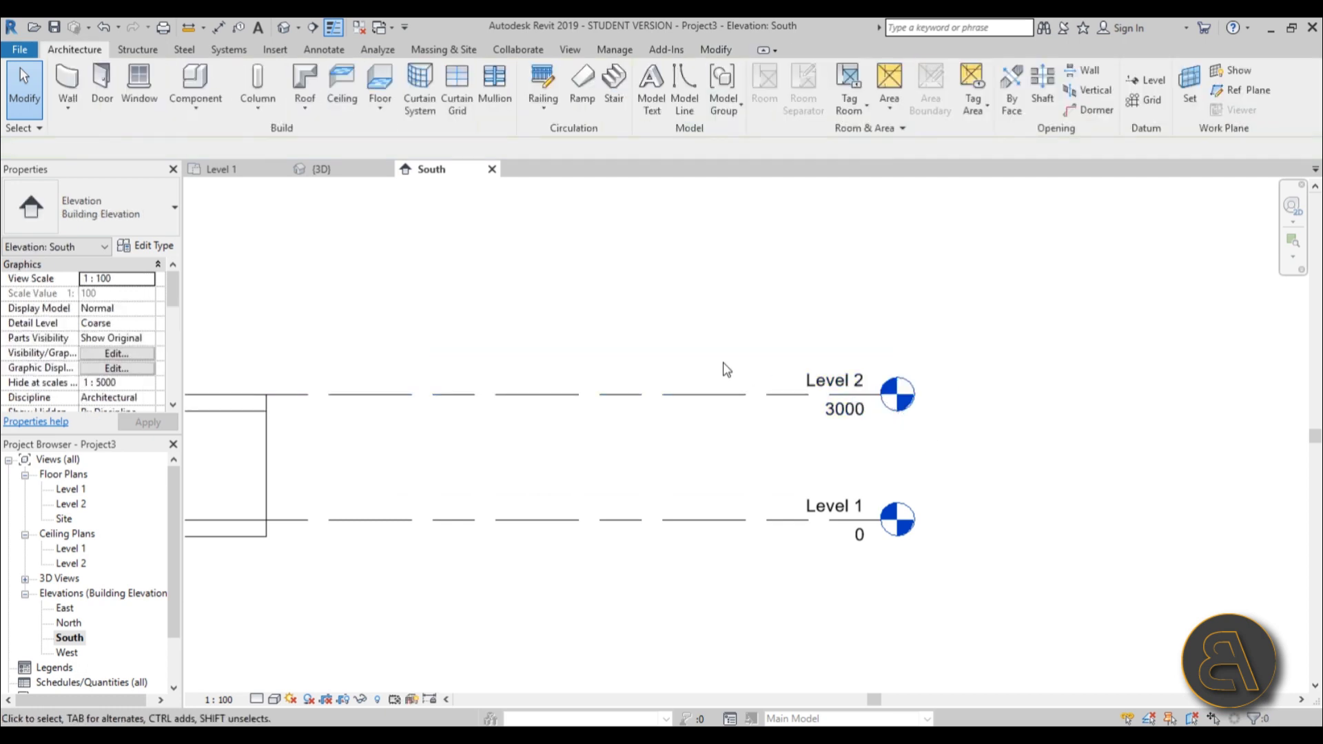
- Change both the upper and lower floors to the type Wood Joist 220mm - Wood Finish
scroll(720, 372, down, 2)
middle_drag(717, 375, 946, 349)
click(623, 370)
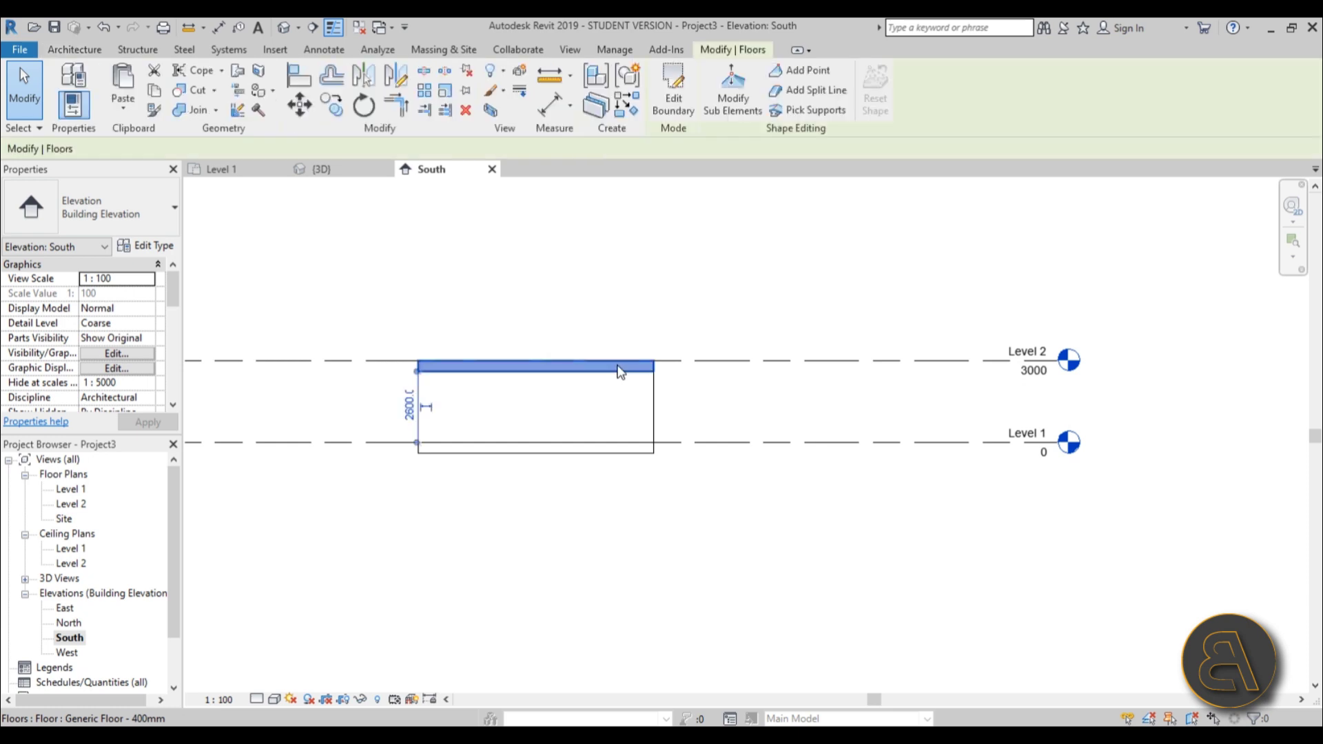
key(Escape)
click(633, 375)
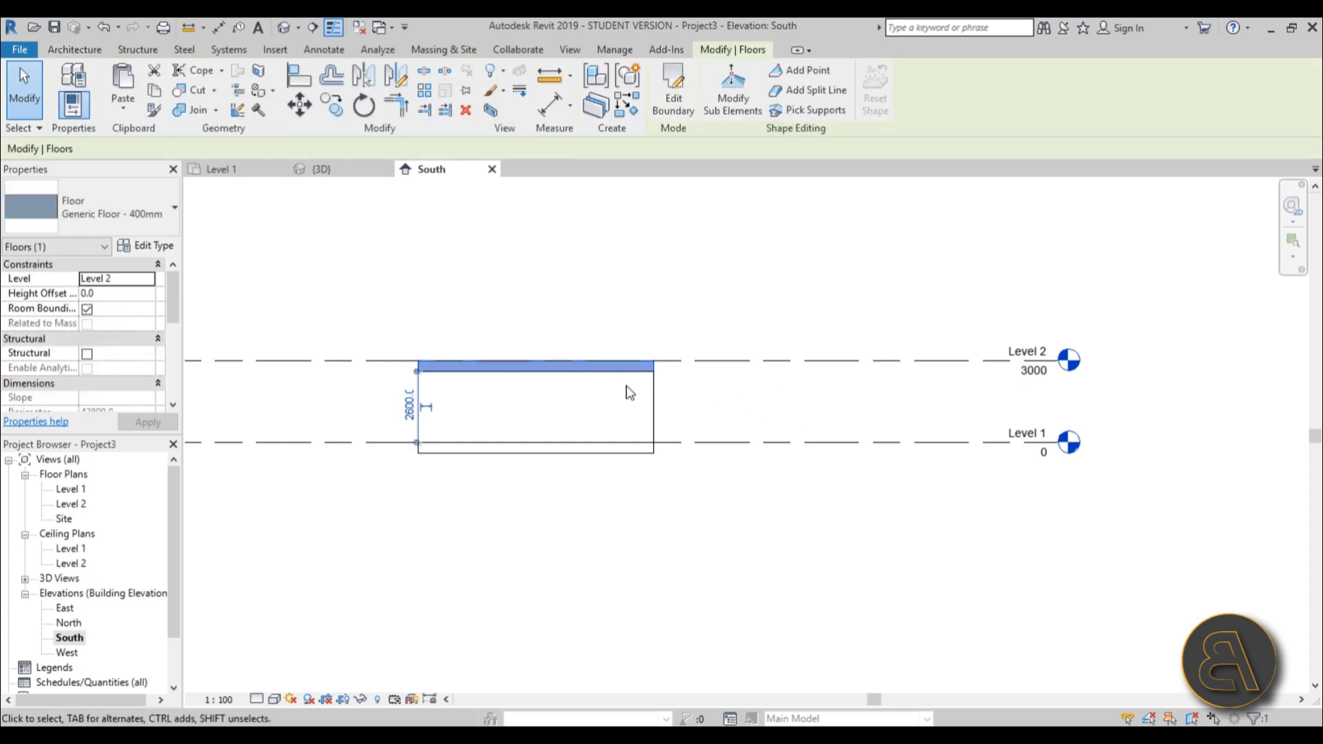
ctrl+click(598, 454)
click(101, 211)
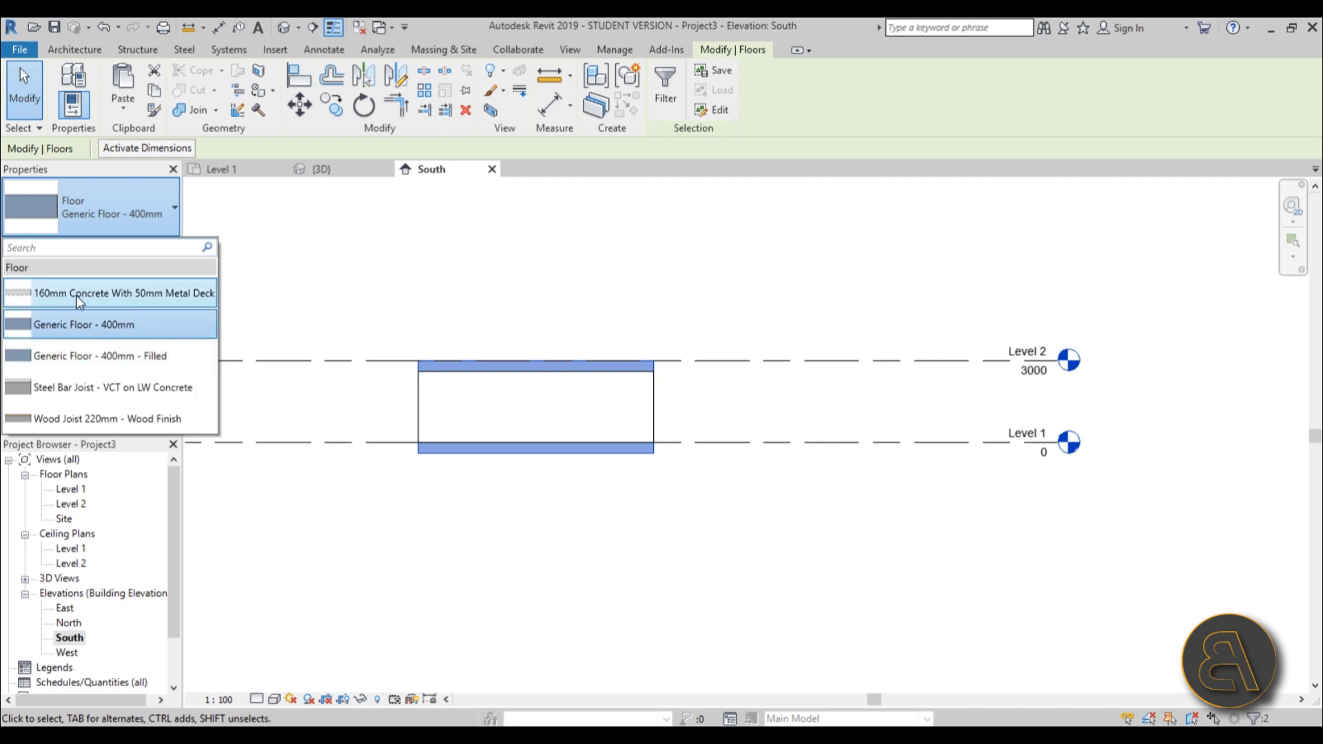
click(80, 421)
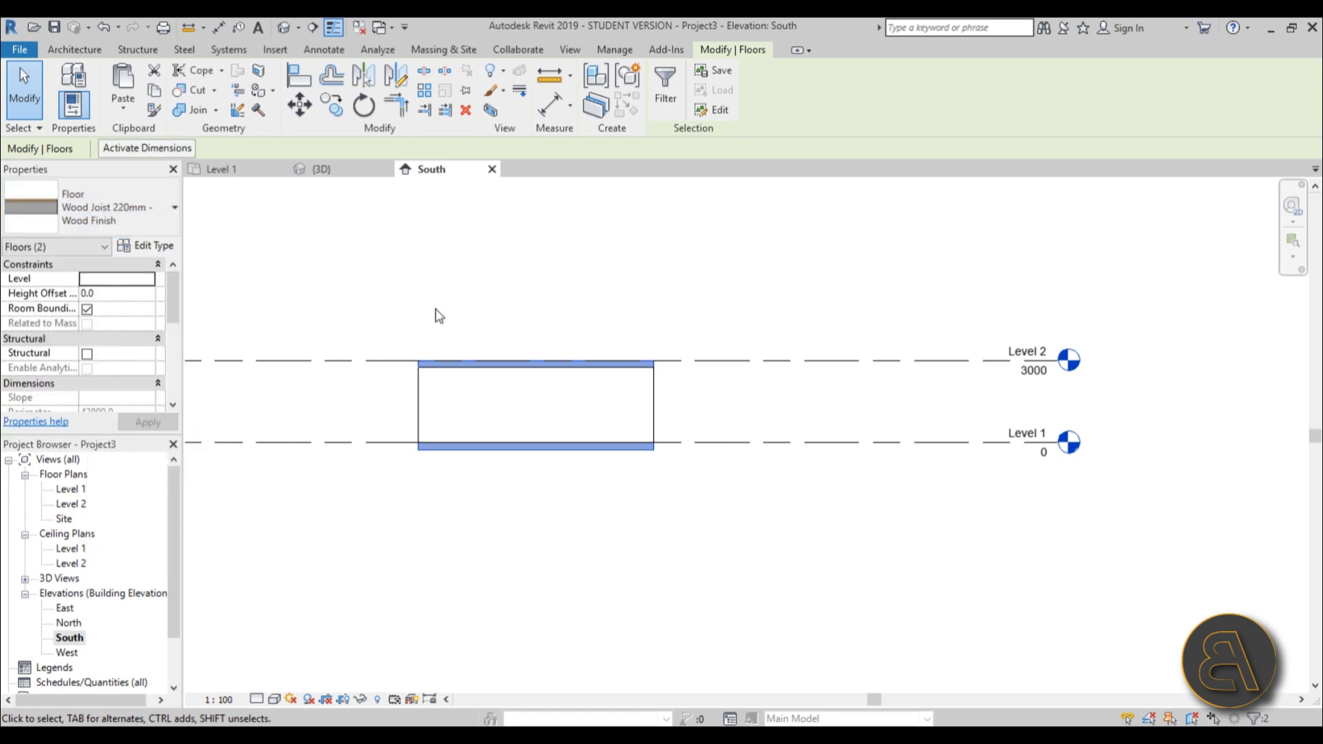
click(435, 306)
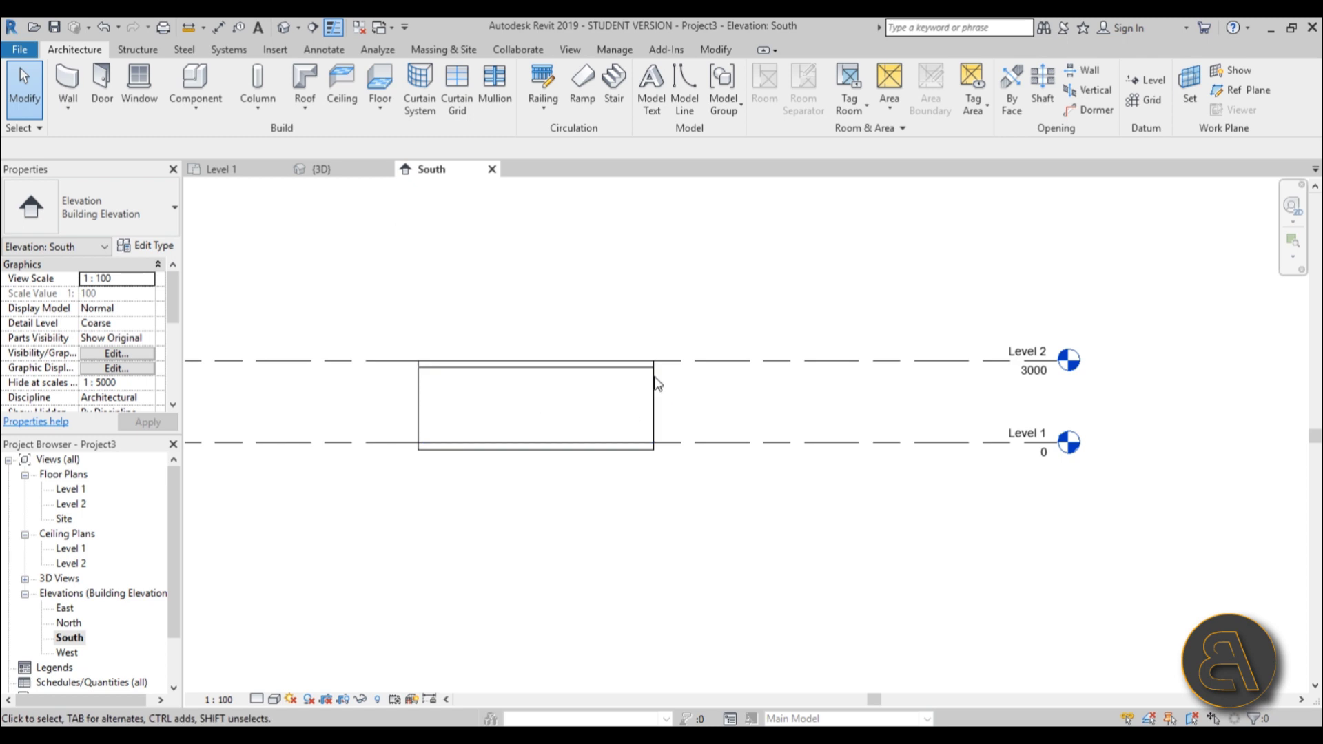
- In the Level 1 floor plan, change the north wall to the Storefront curtain wall type
double_click(80, 491)
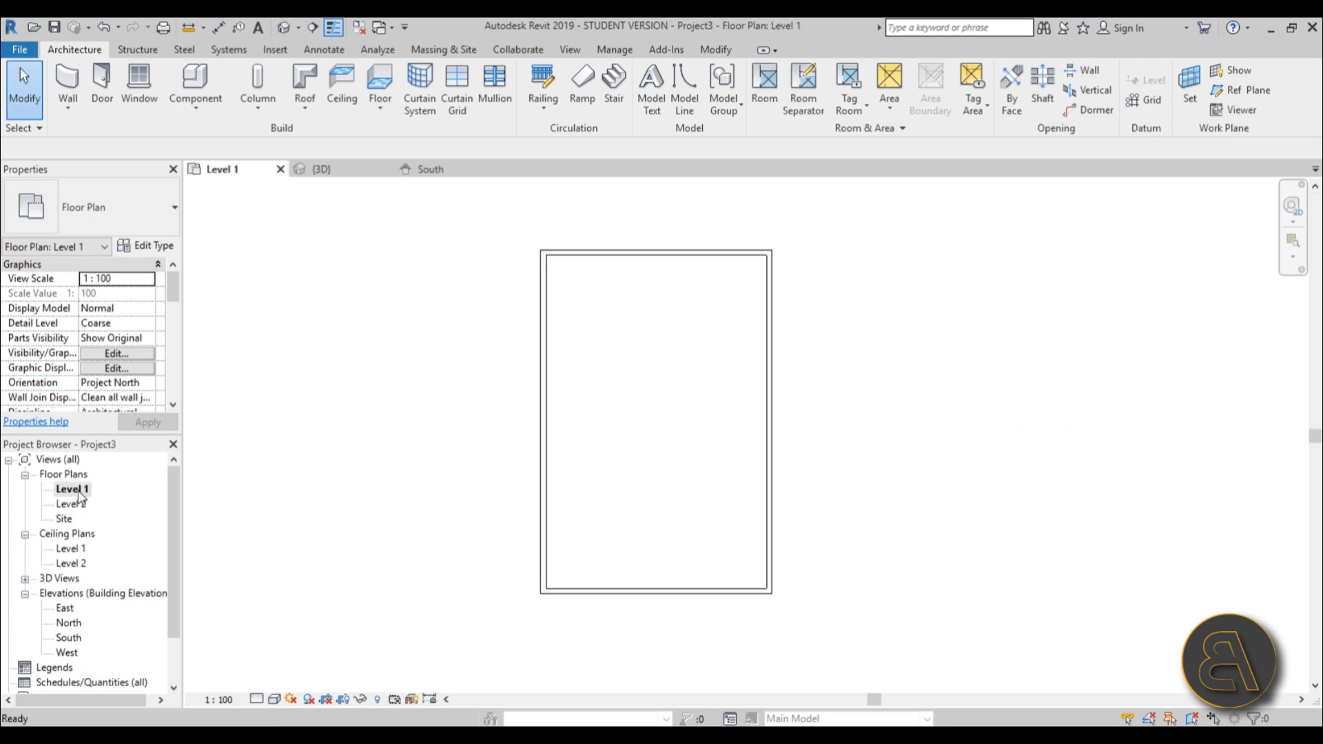
click(721, 252)
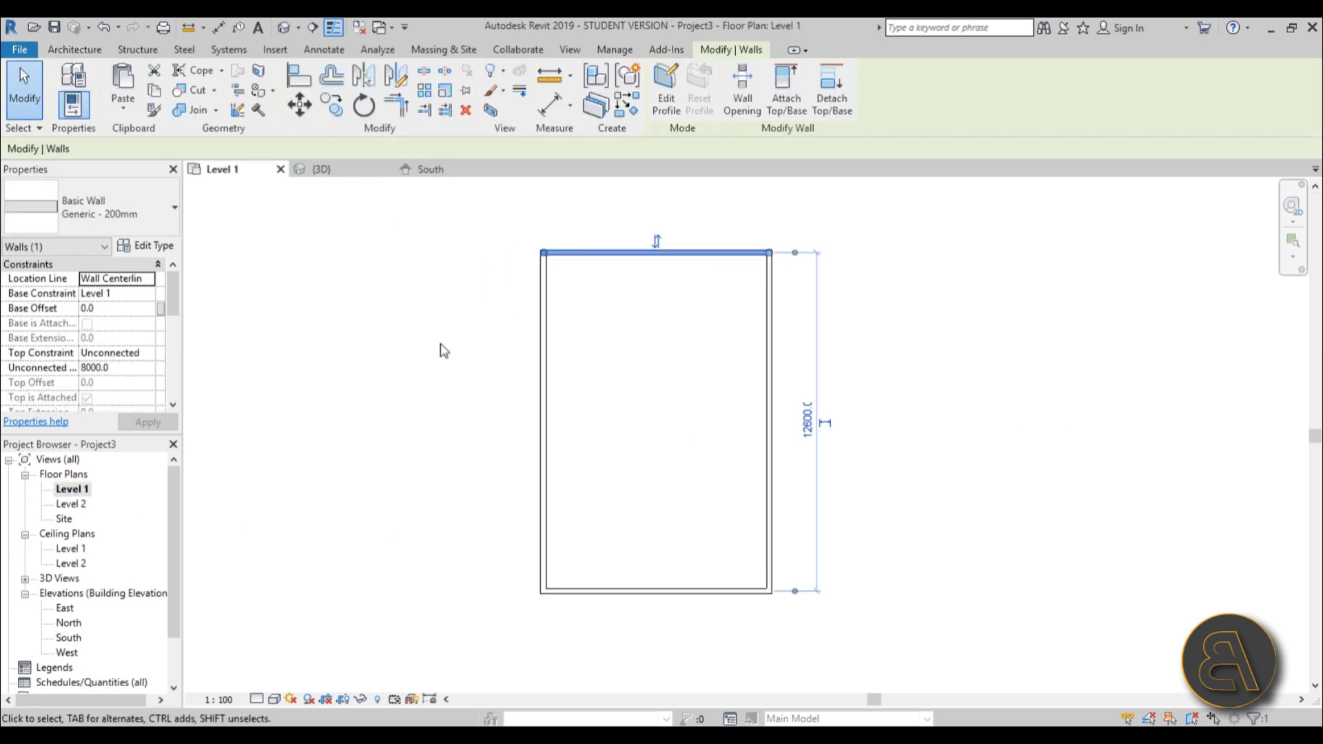
click(104, 206)
scroll(103, 386, down, 10)
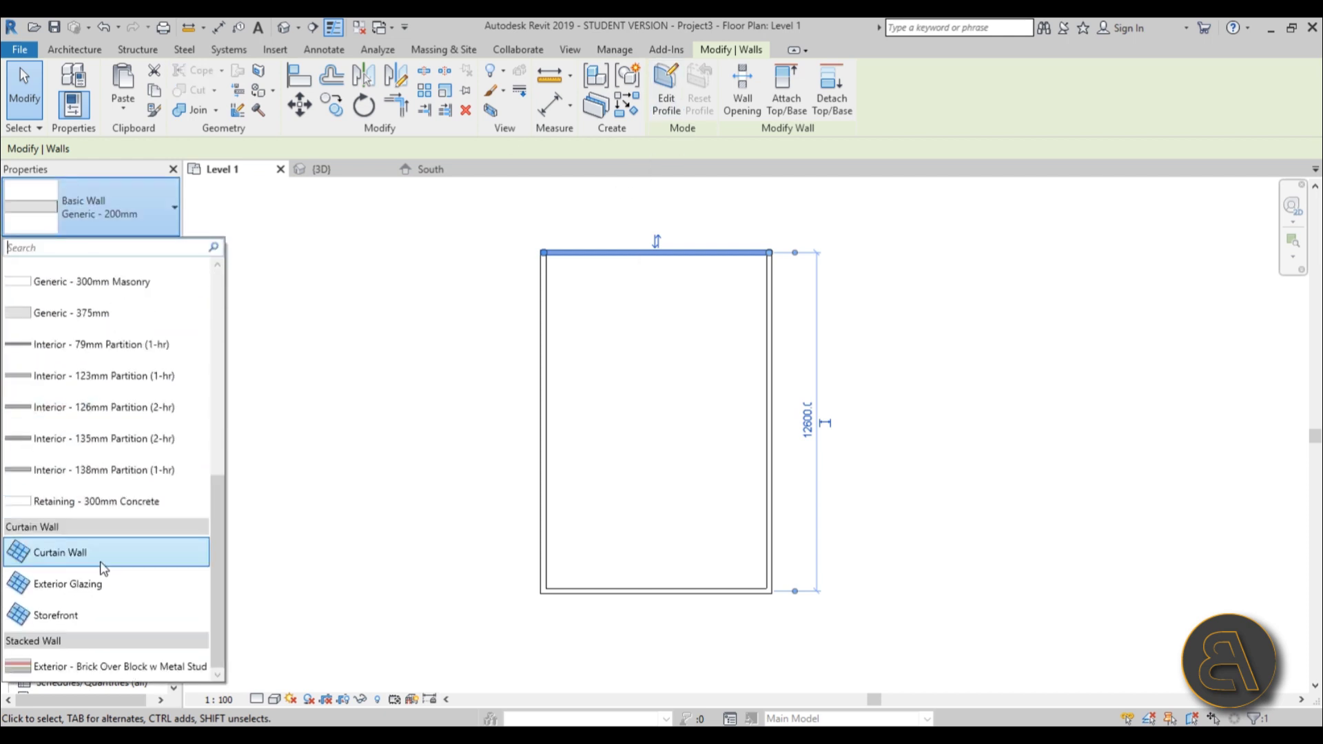
click(72, 616)
click(689, 239)
- Extend the north ends of the two side walls to the outer edge of the storefront wall
scroll(689, 239, up, 3)
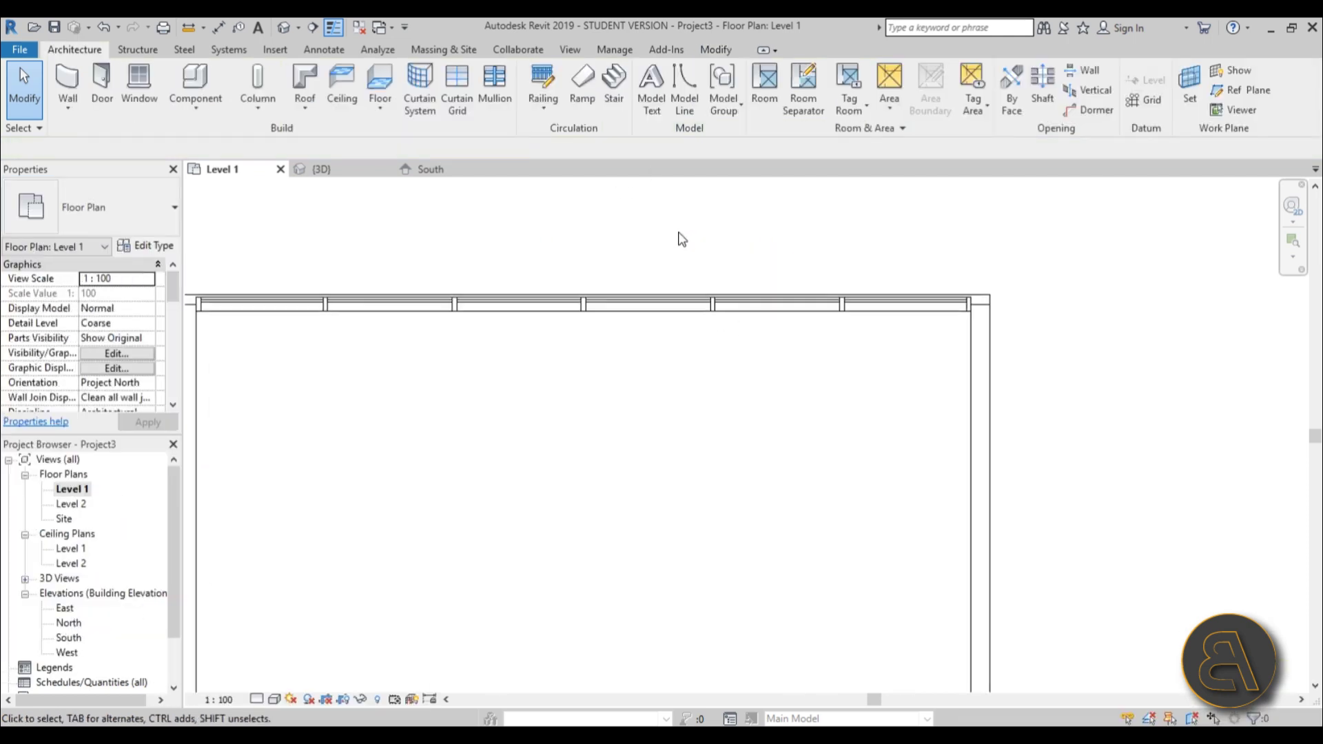
scroll(402, 333, down, 1)
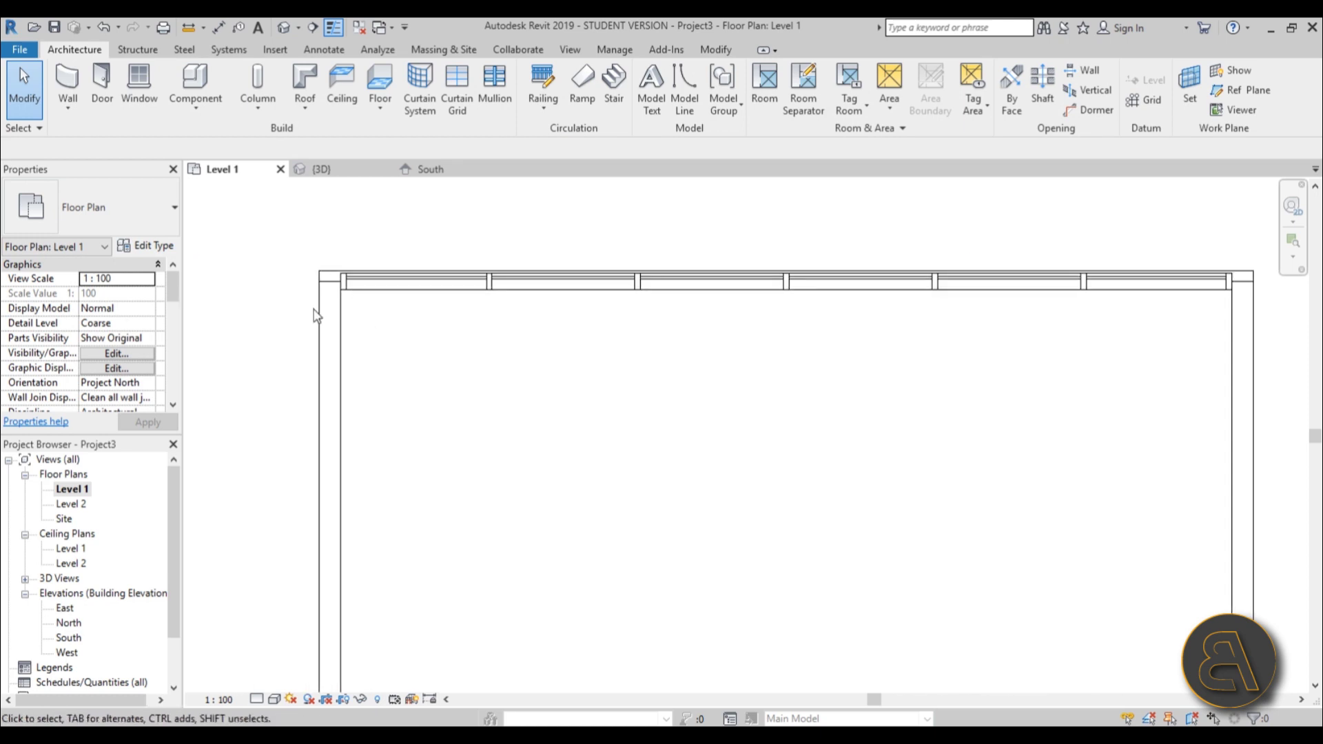
click(318, 316)
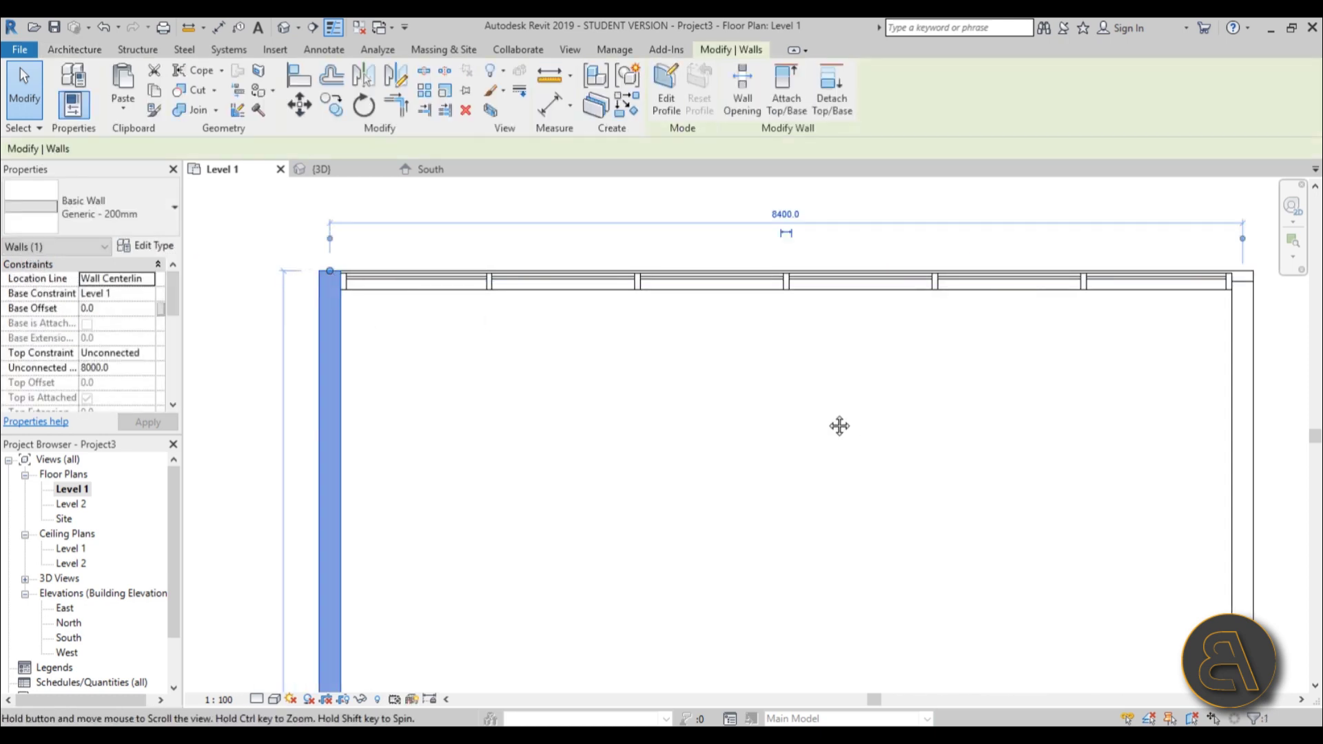
middle_drag(840, 425, 328, 414)
scroll(821, 334, up, 1)
click(736, 330)
click(715, 250)
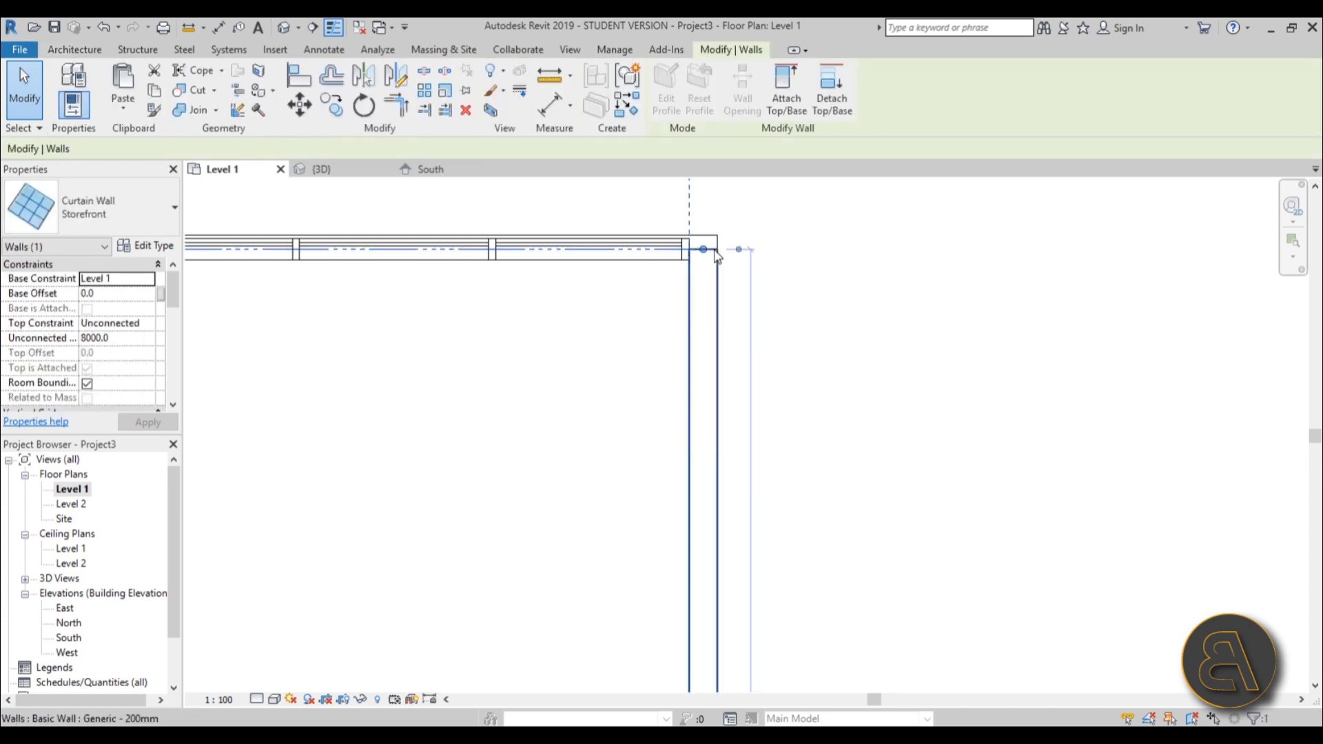
click(736, 269)
click(715, 263)
drag(703, 249, 704, 235)
click(862, 291)
scroll(865, 291, down, 2)
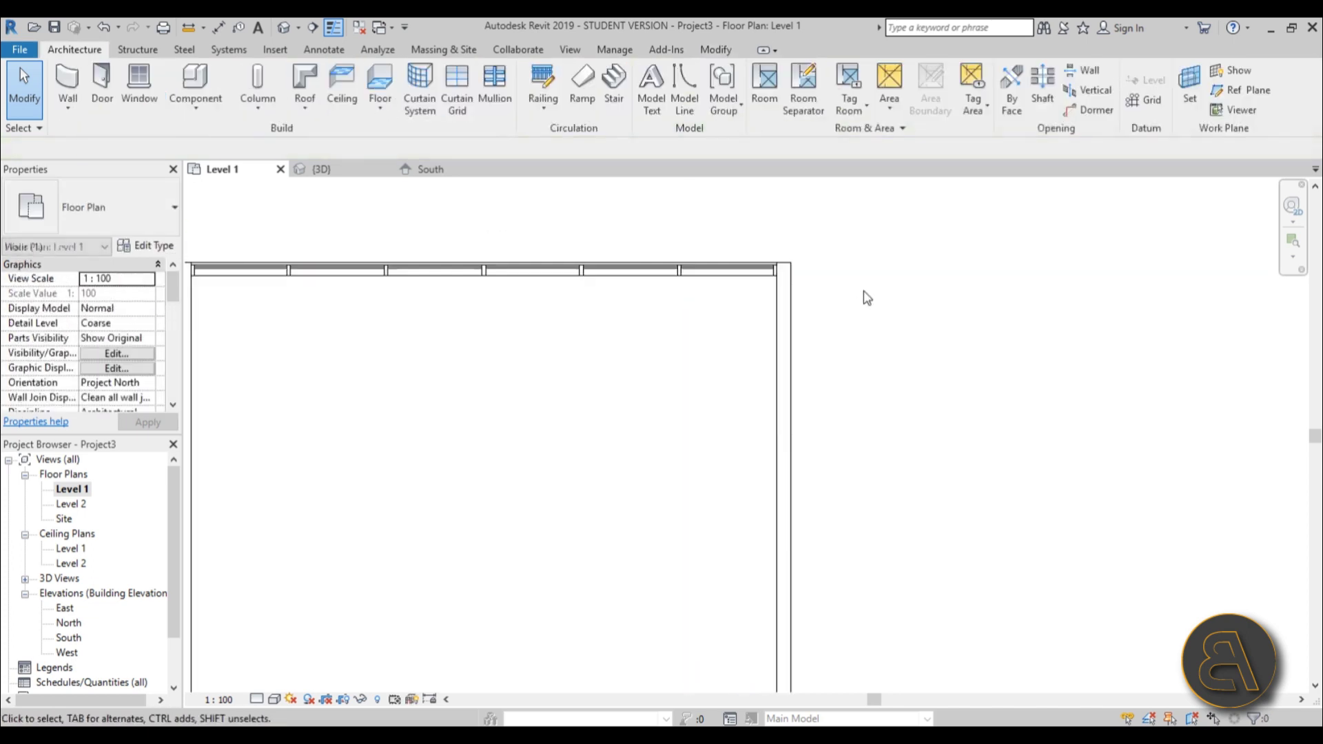
scroll(867, 297, down, 3)
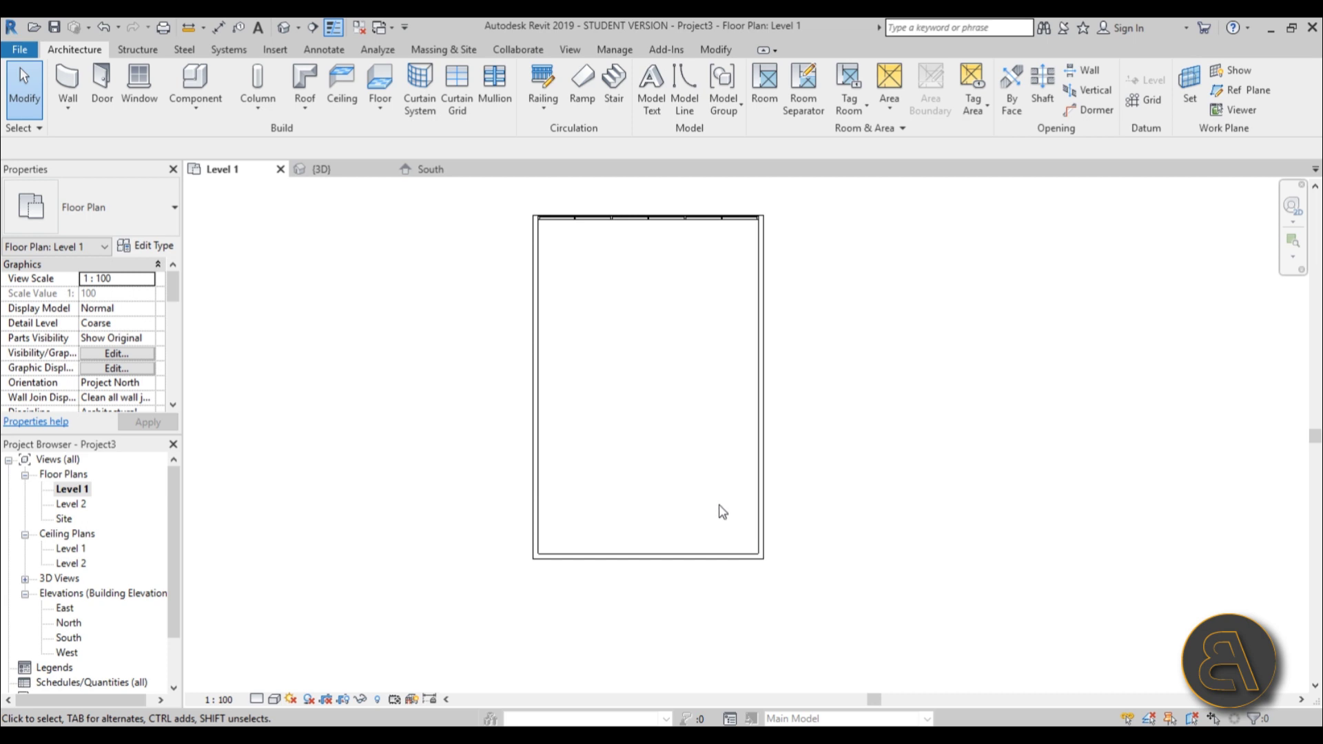
scroll(719, 507, up, 1)
scroll(717, 508, down, 3)
scroll(744, 459, up, 1)
scroll(765, 429, down, 1)
scroll(764, 426, up, 1)
mouse_move(723, 410)
middle_down()
mouse_move(707, 434)
mouse_move(644, 419)
middle_up()
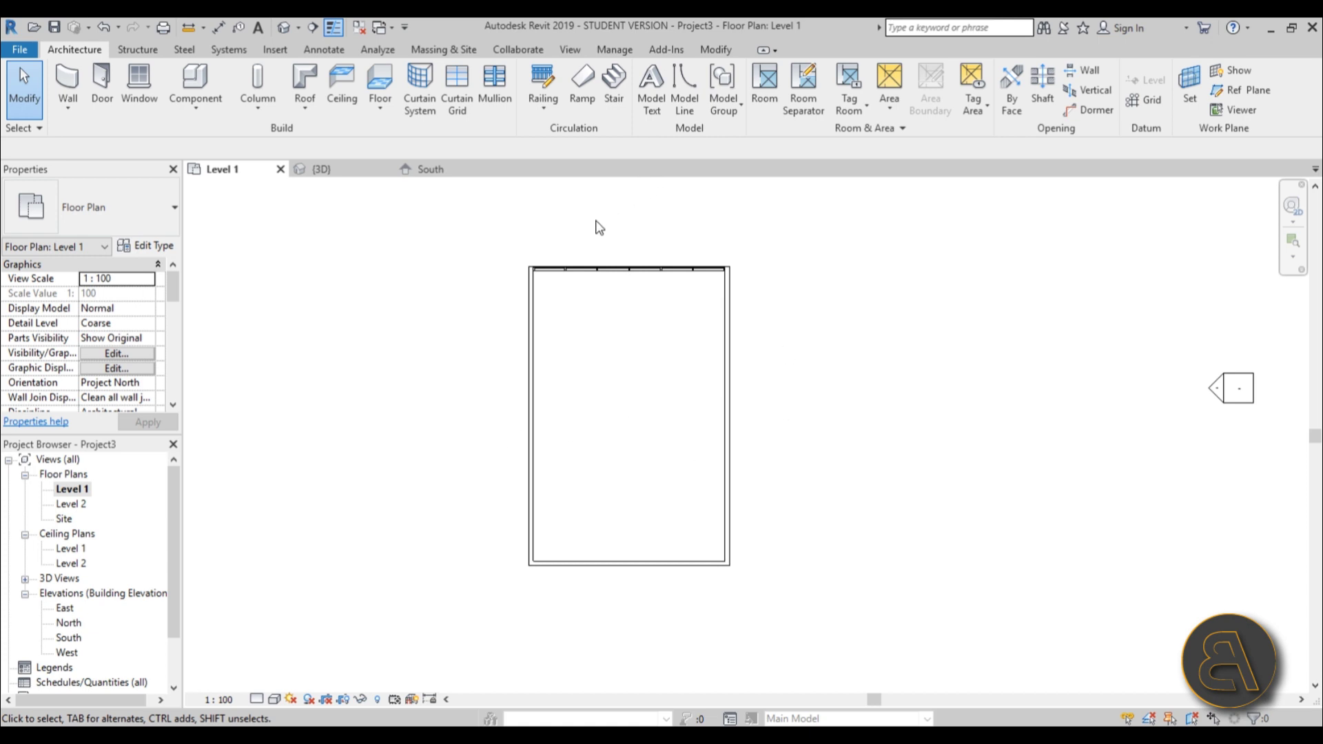
- Turn on the display of mass form and floors, and start a new in-place mass
click(448, 55)
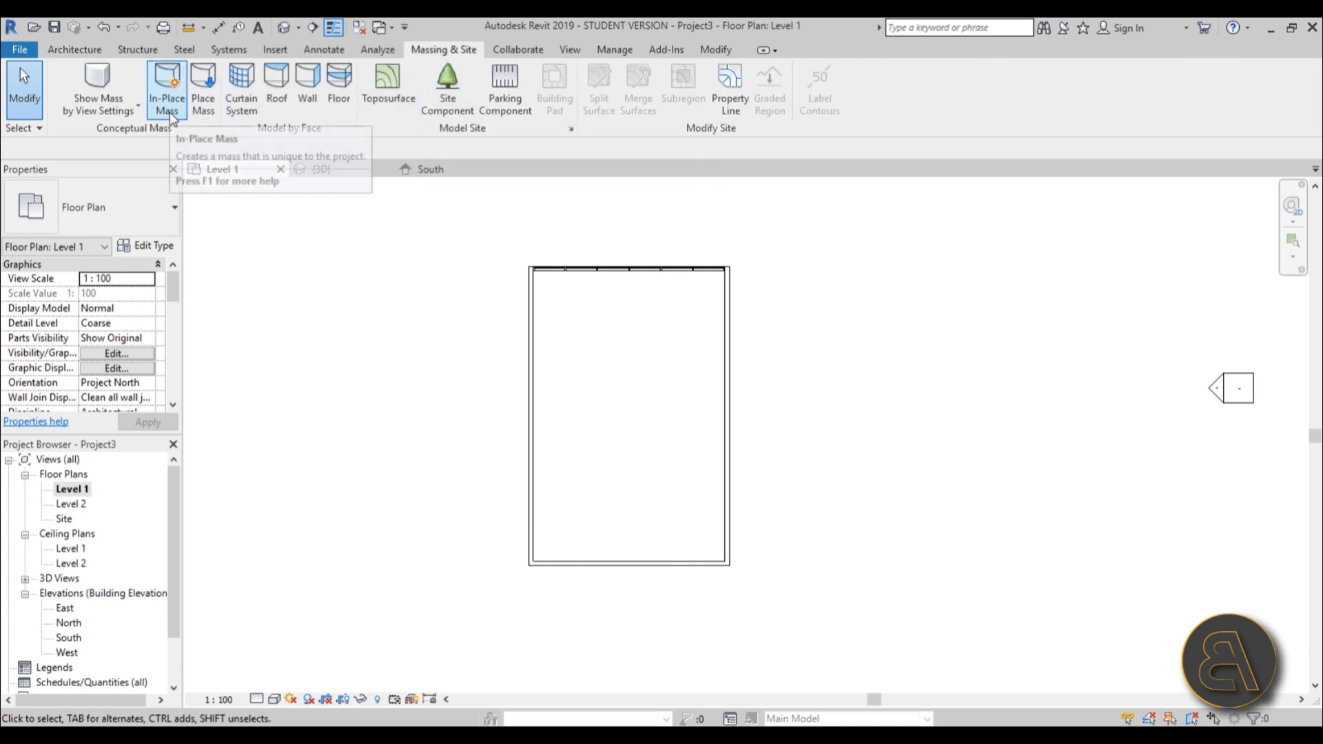
click(116, 83)
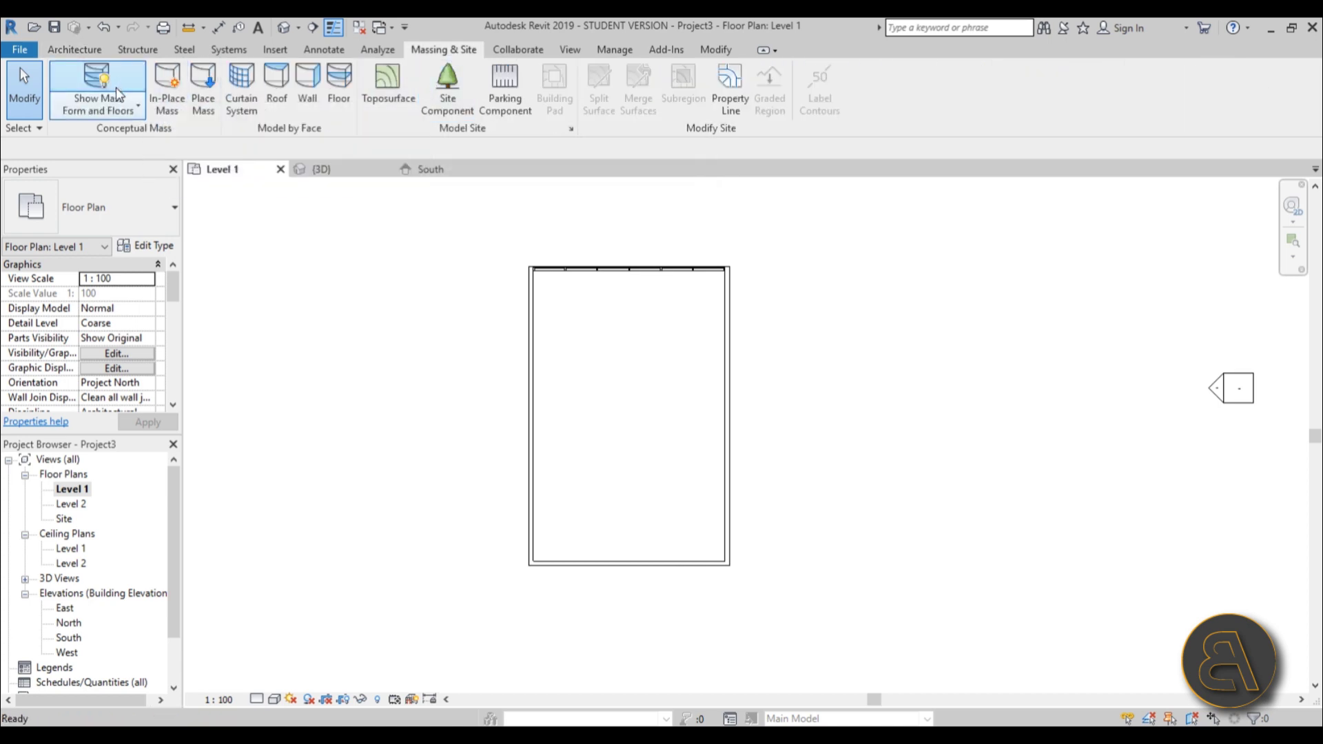
click(168, 96)
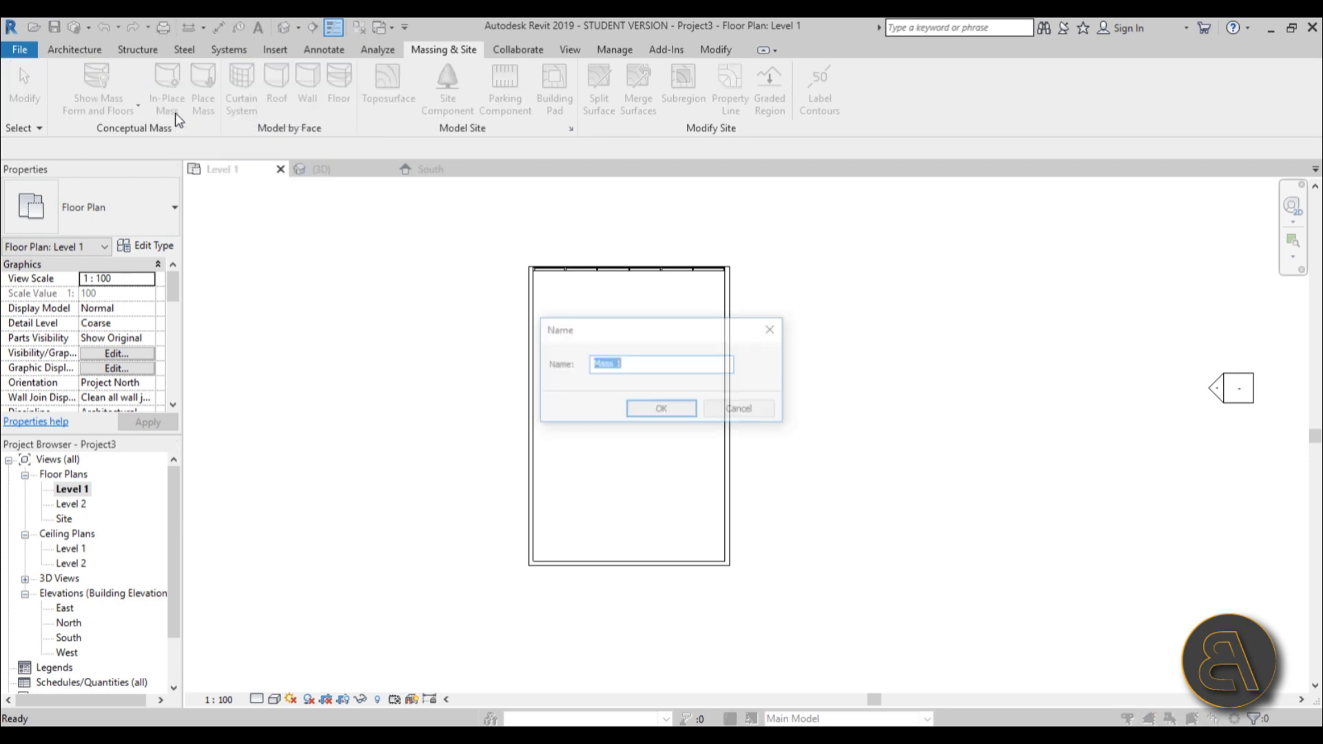
click(645, 411)
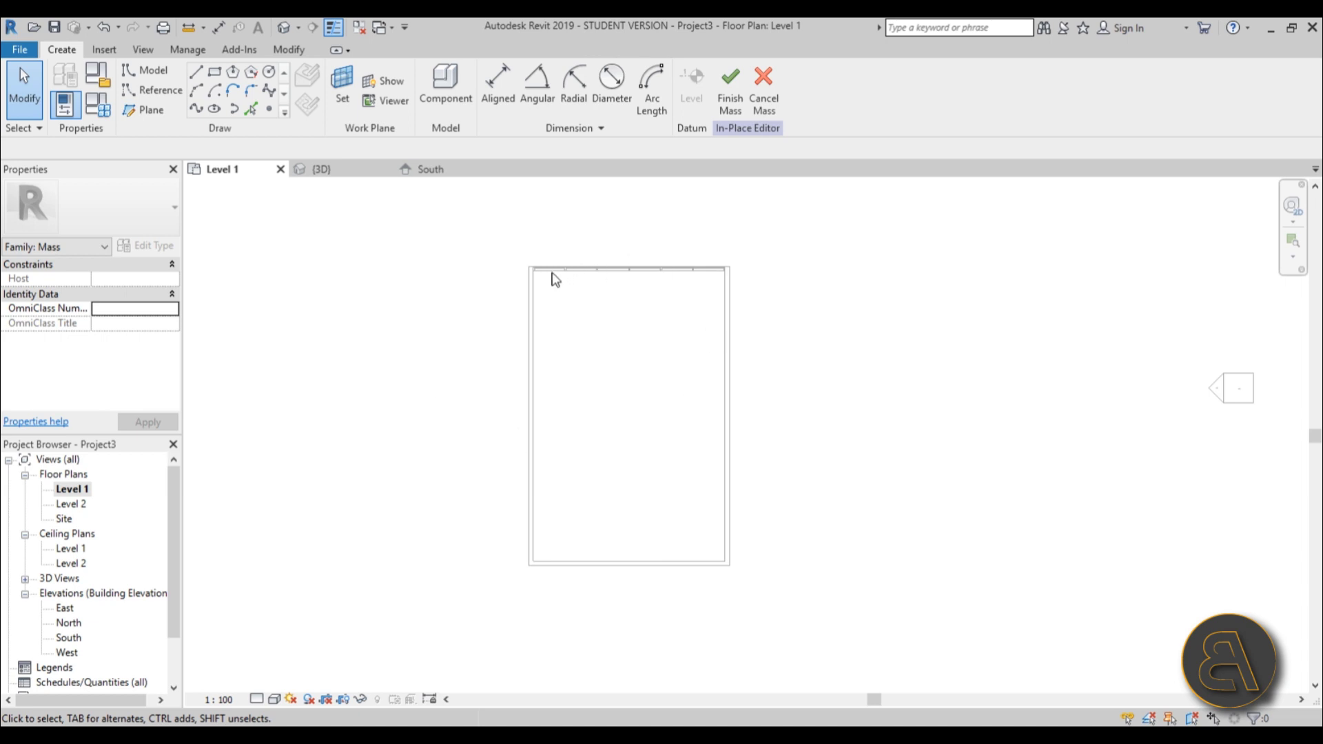
- Place a horizontal reference plane along the inner face of the south wall, extending past both side walls
click(149, 110)
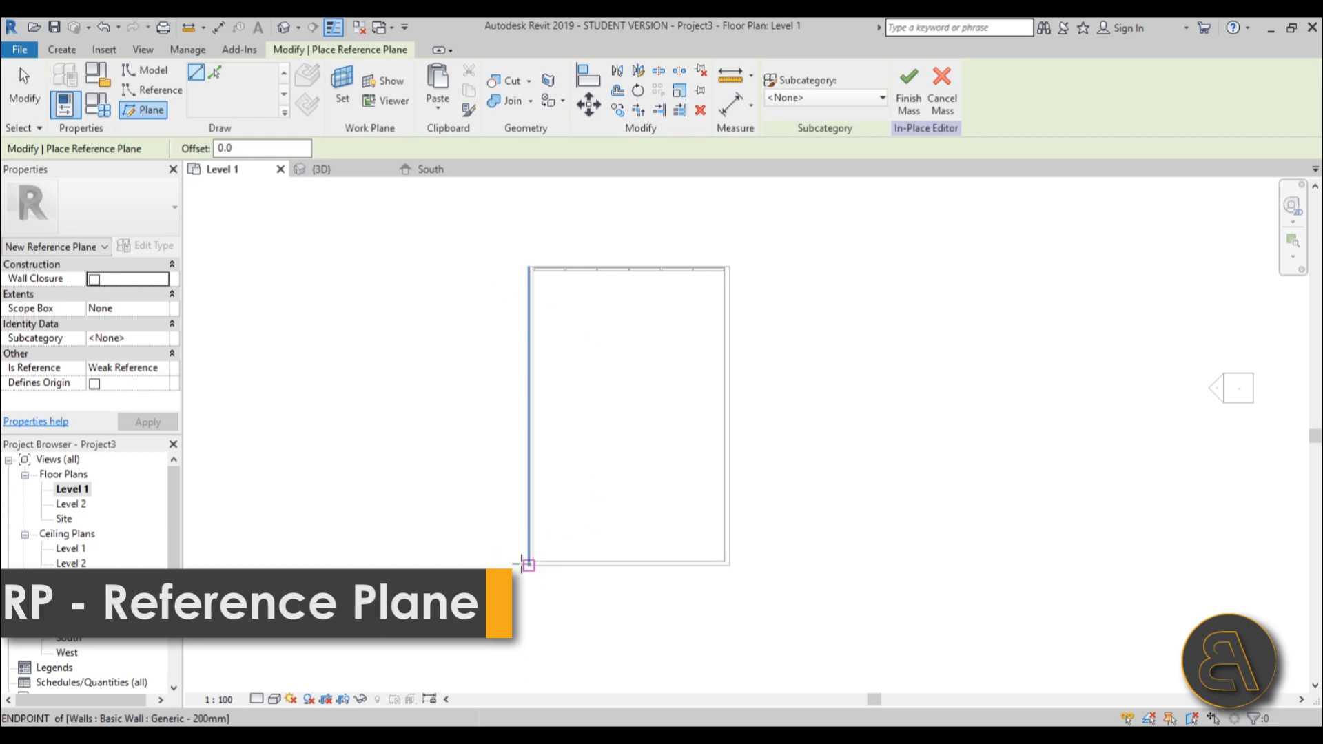
click(503, 562)
click(807, 562)
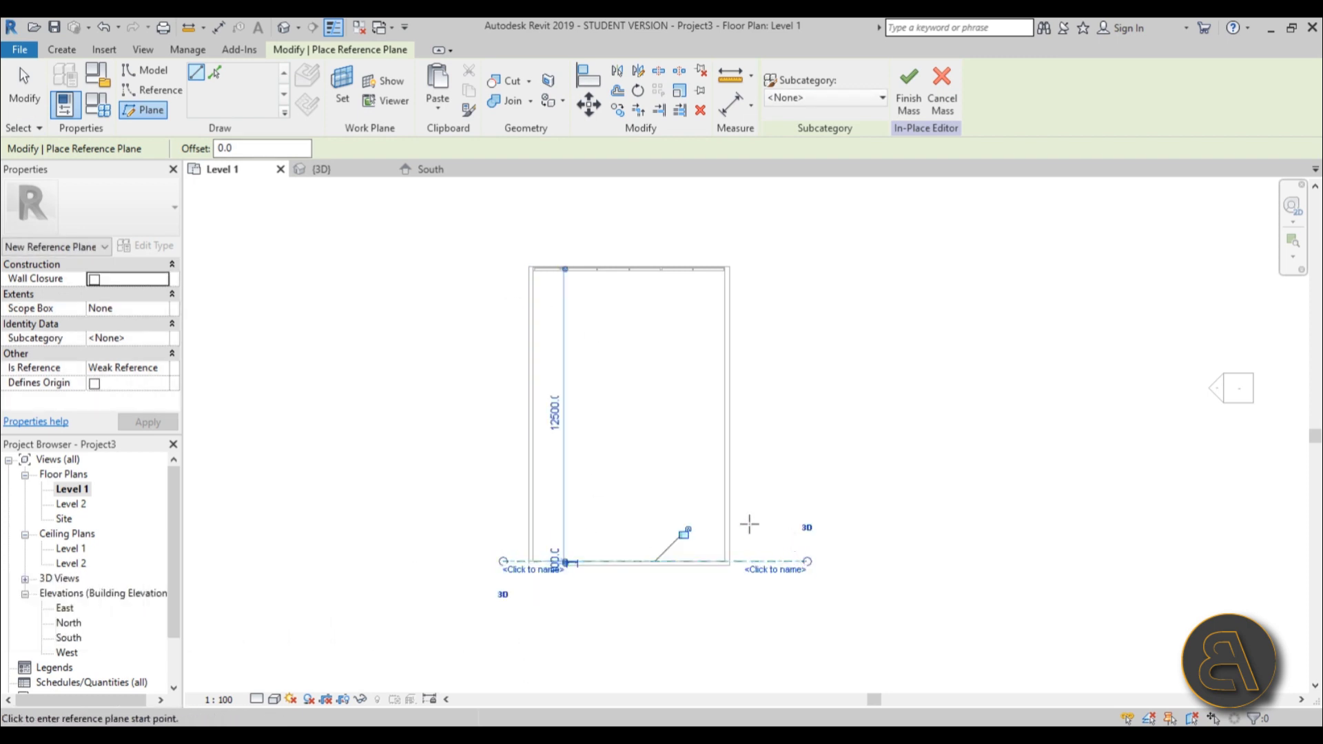
click(498, 516)
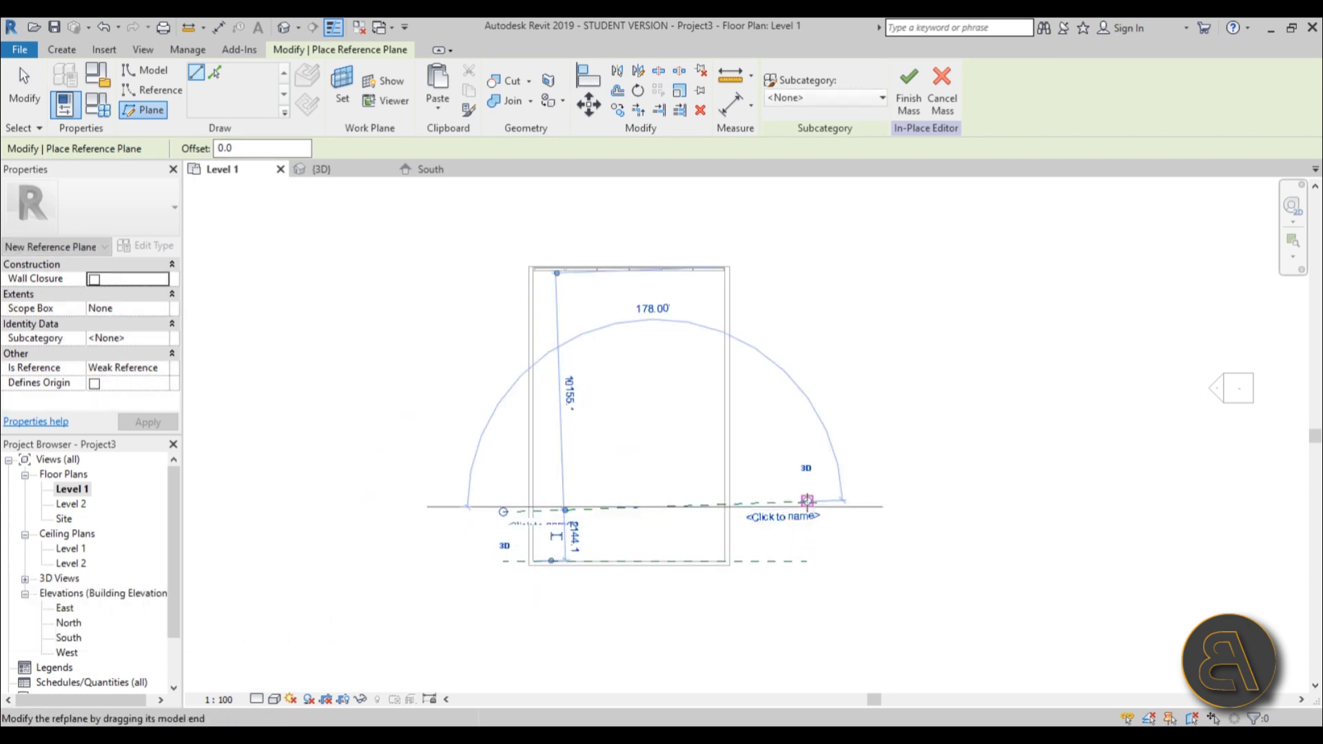
click(806, 501)
key(Escape)
key(Escape)
click(792, 500)
key(Delete)
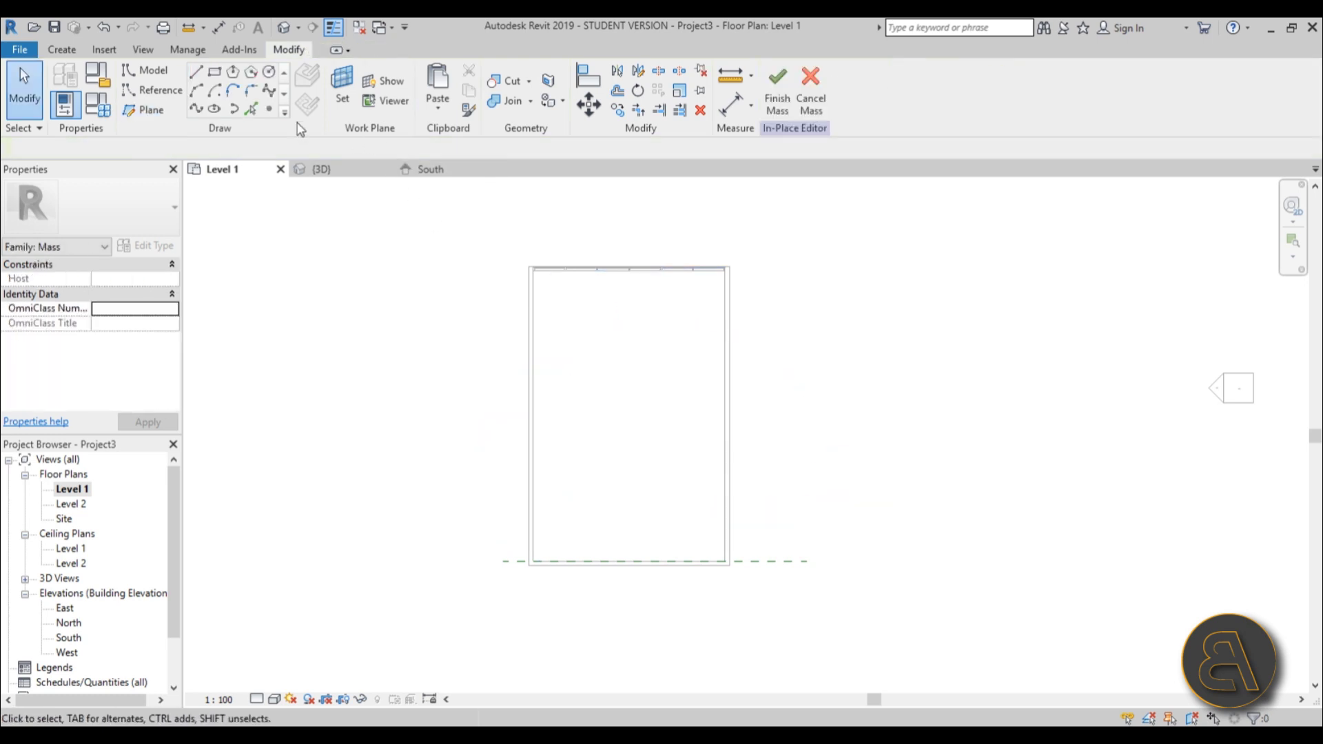
- Place four more horizontal reference planes across the building, distributed from north of the south wall up to just inside the storefront wall
click(153, 110)
click(483, 506)
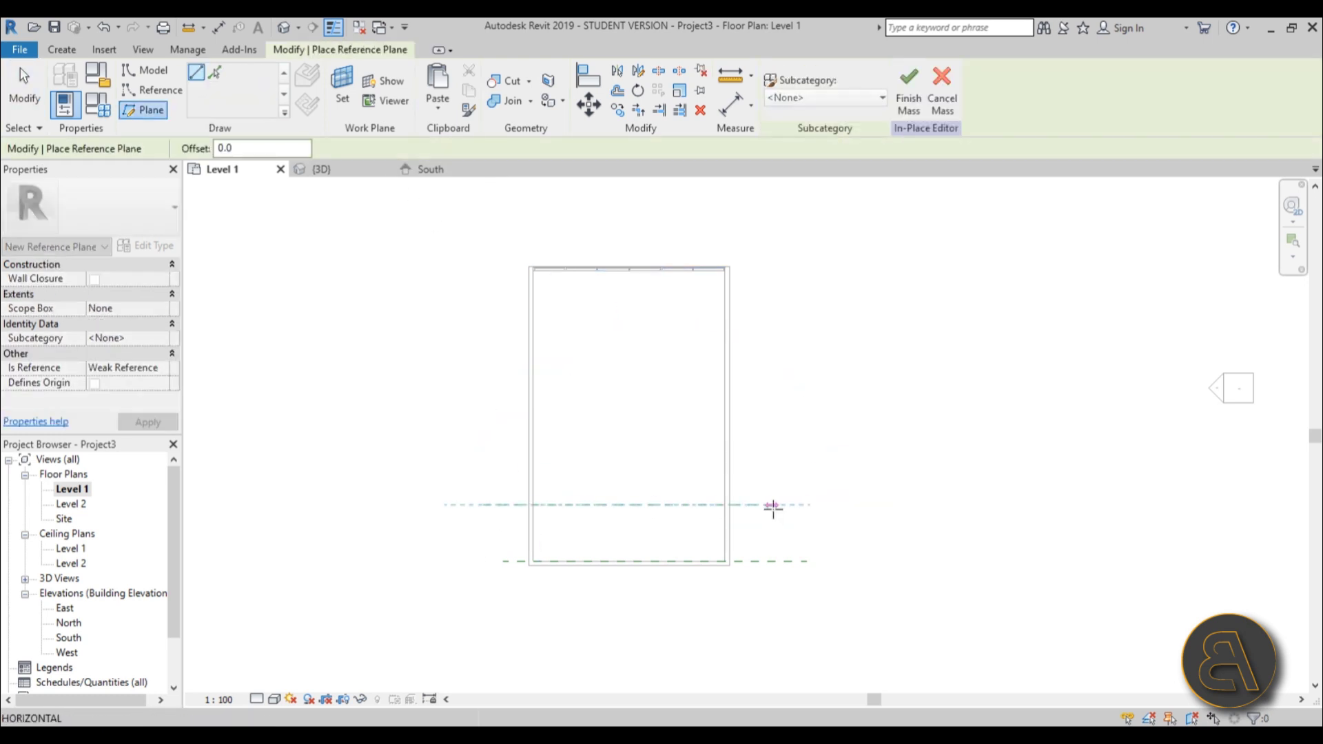
click(796, 505)
click(476, 420)
click(806, 420)
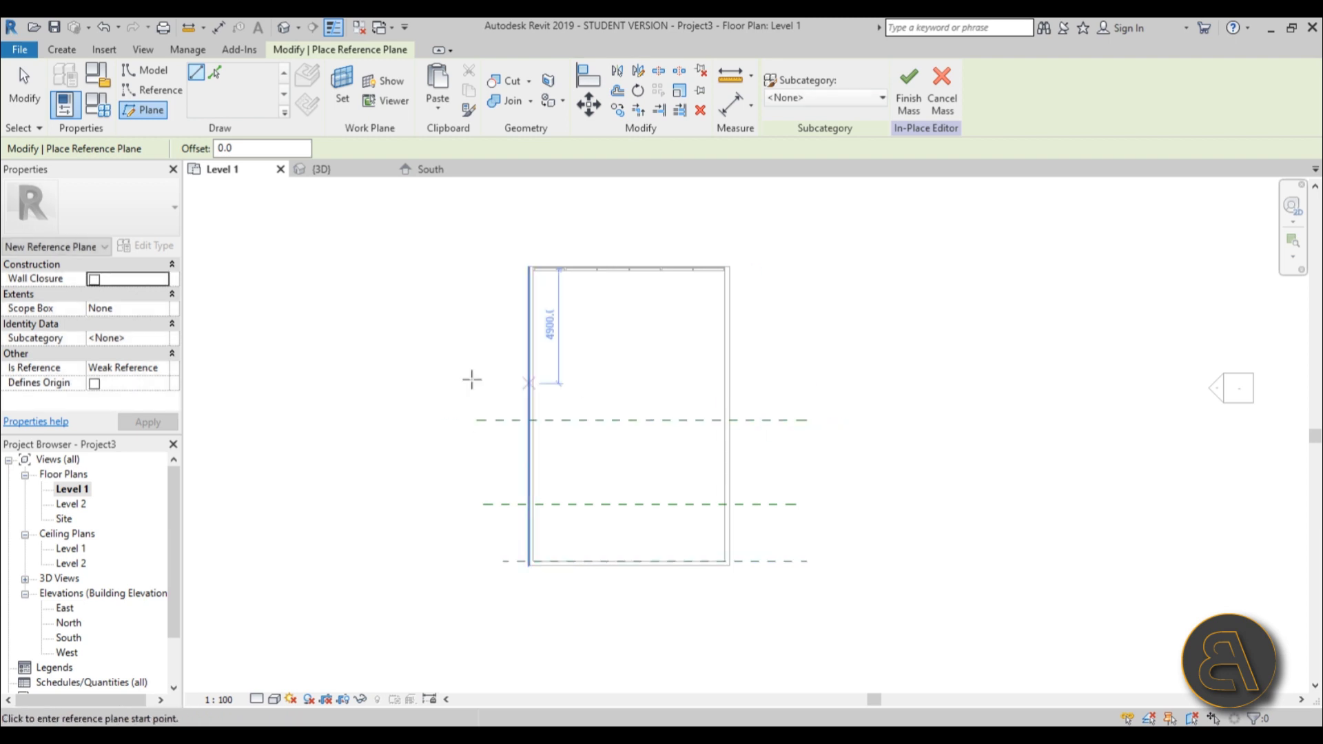
click(458, 348)
click(839, 349)
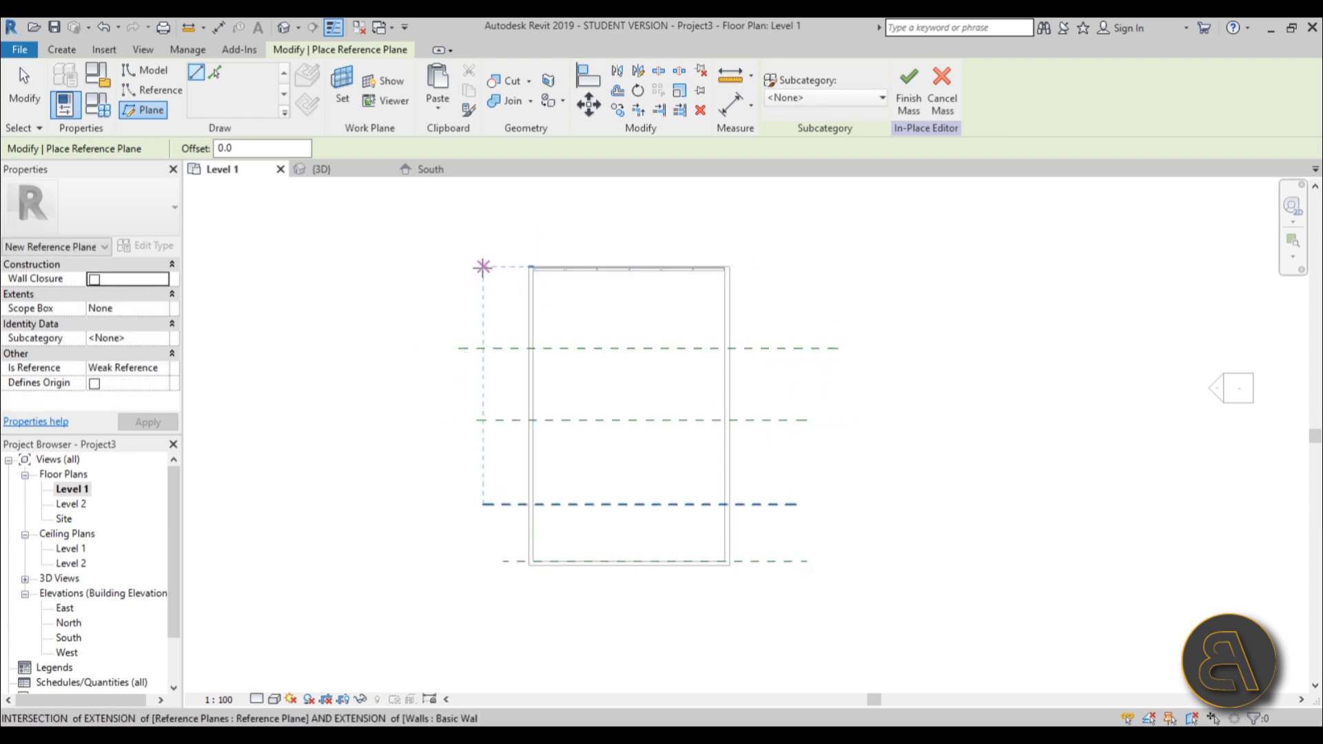
click(477, 277)
click(877, 277)
key(Escape)
key(Escape)
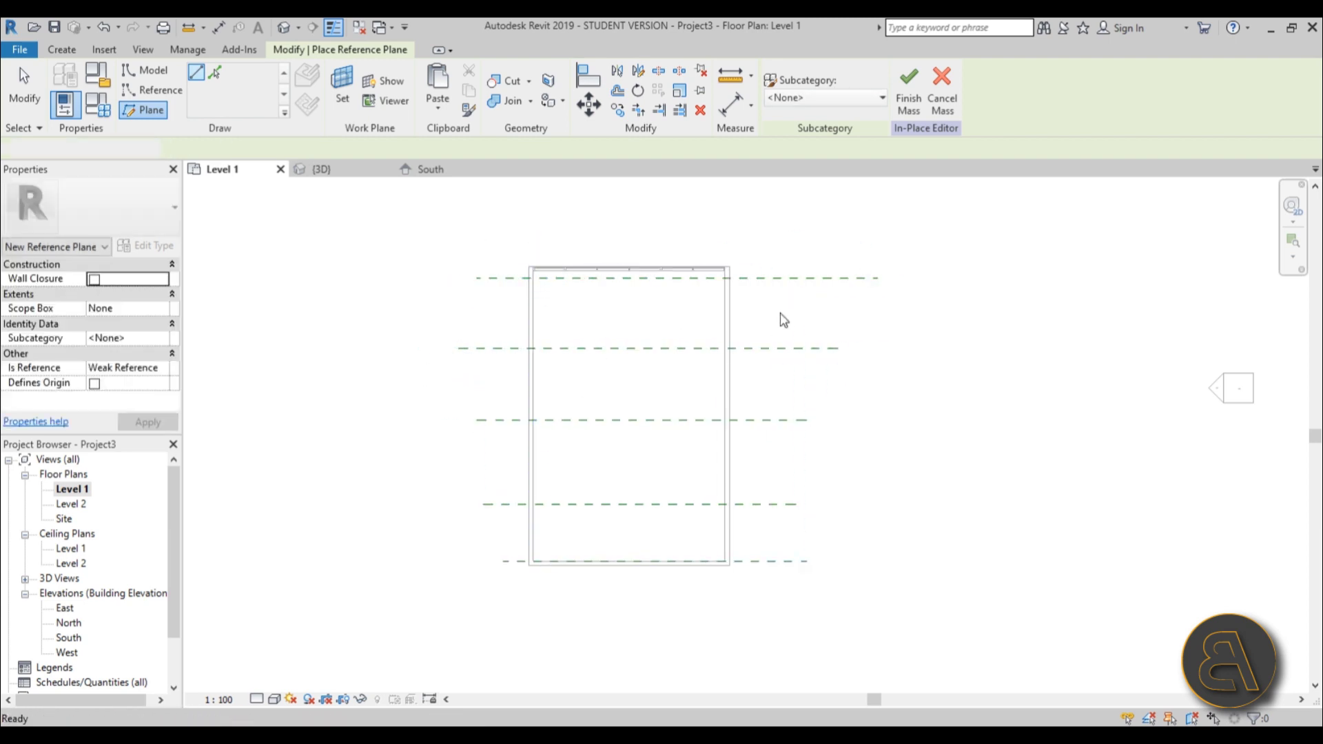
- Move the middle reference plane south to about 5700 mm from the south wall and the northernmost to about 200 mm from the storefront wall
scroll(791, 390, up, 2)
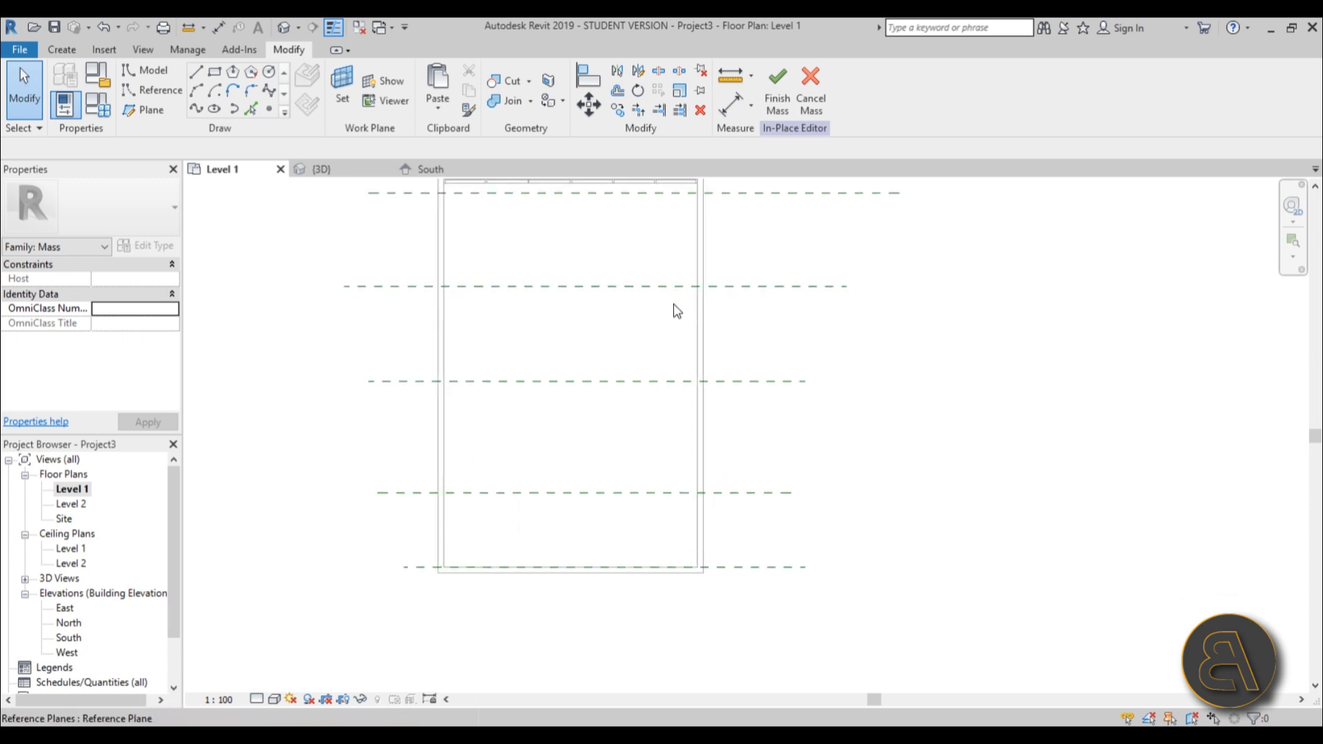
click(725, 381)
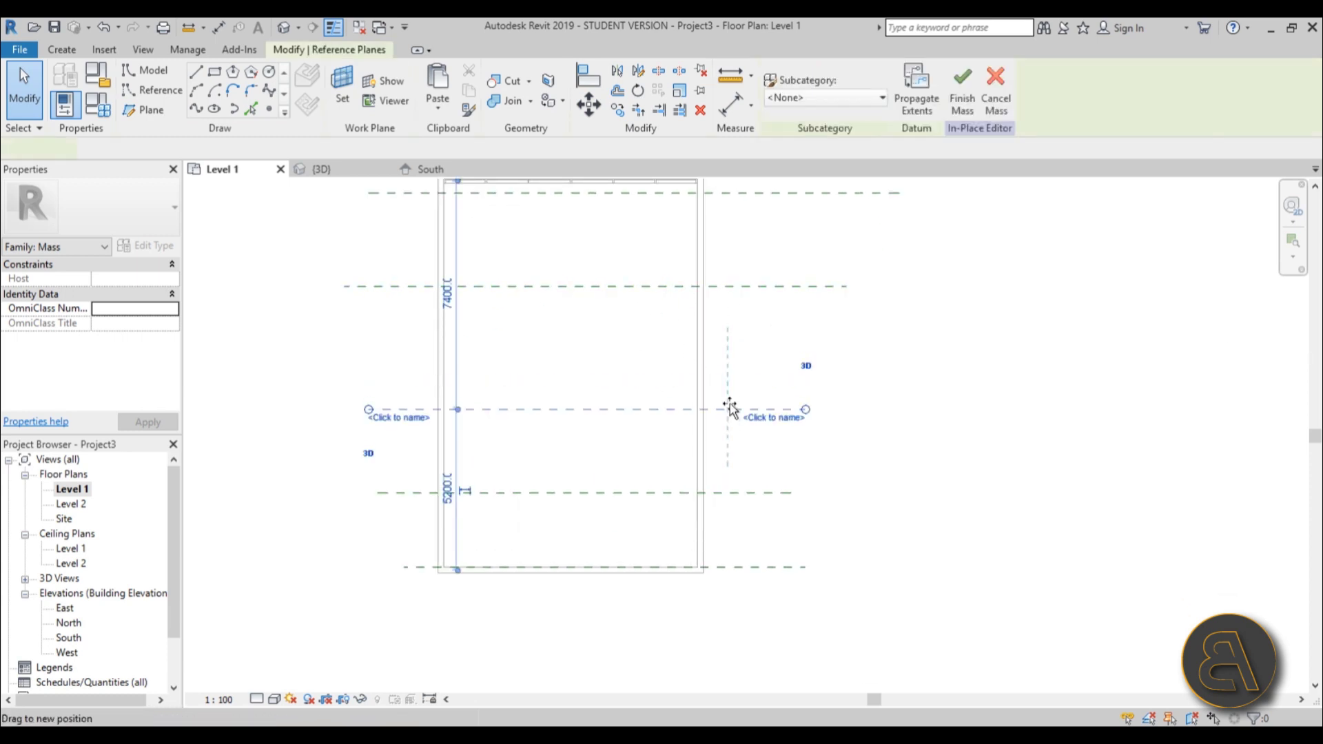
key(Escape)
scroll(904, 444, down, 2)
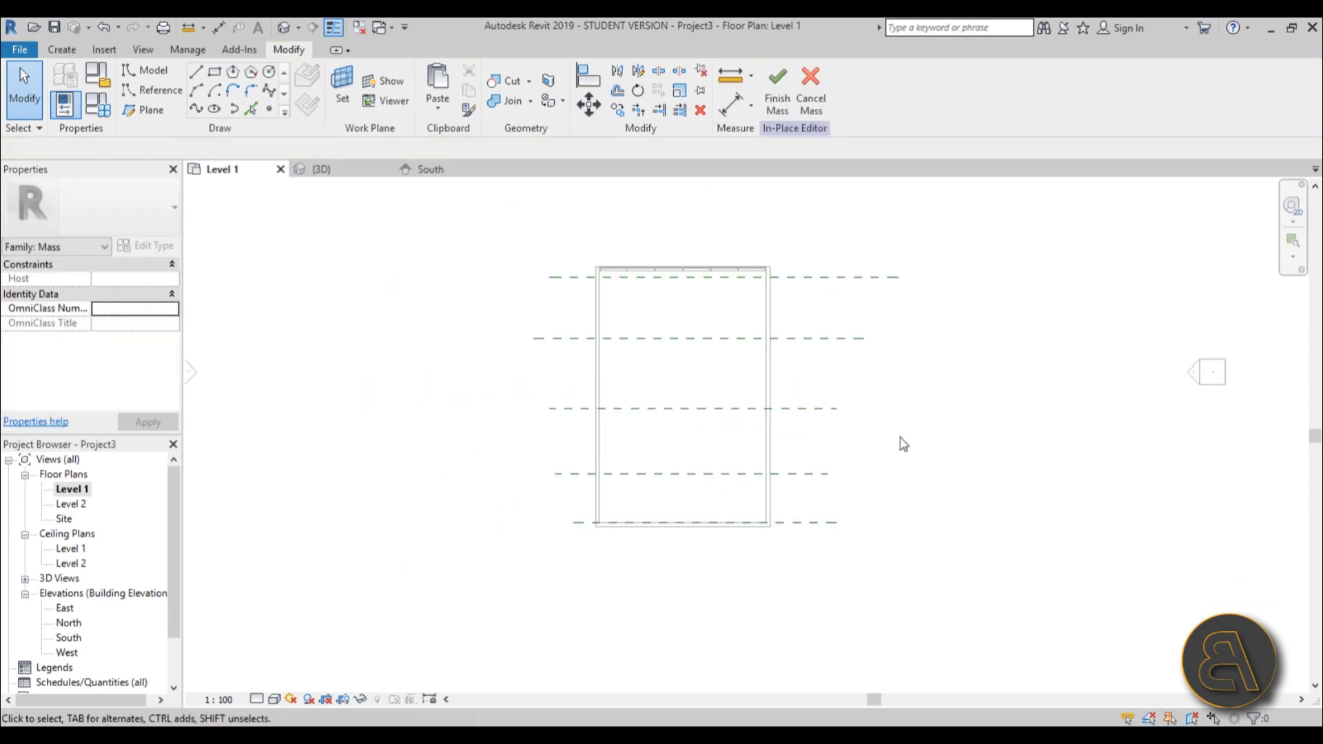
click(837, 525)
key(Escape)
scroll(778, 277, up, 4)
click(778, 279)
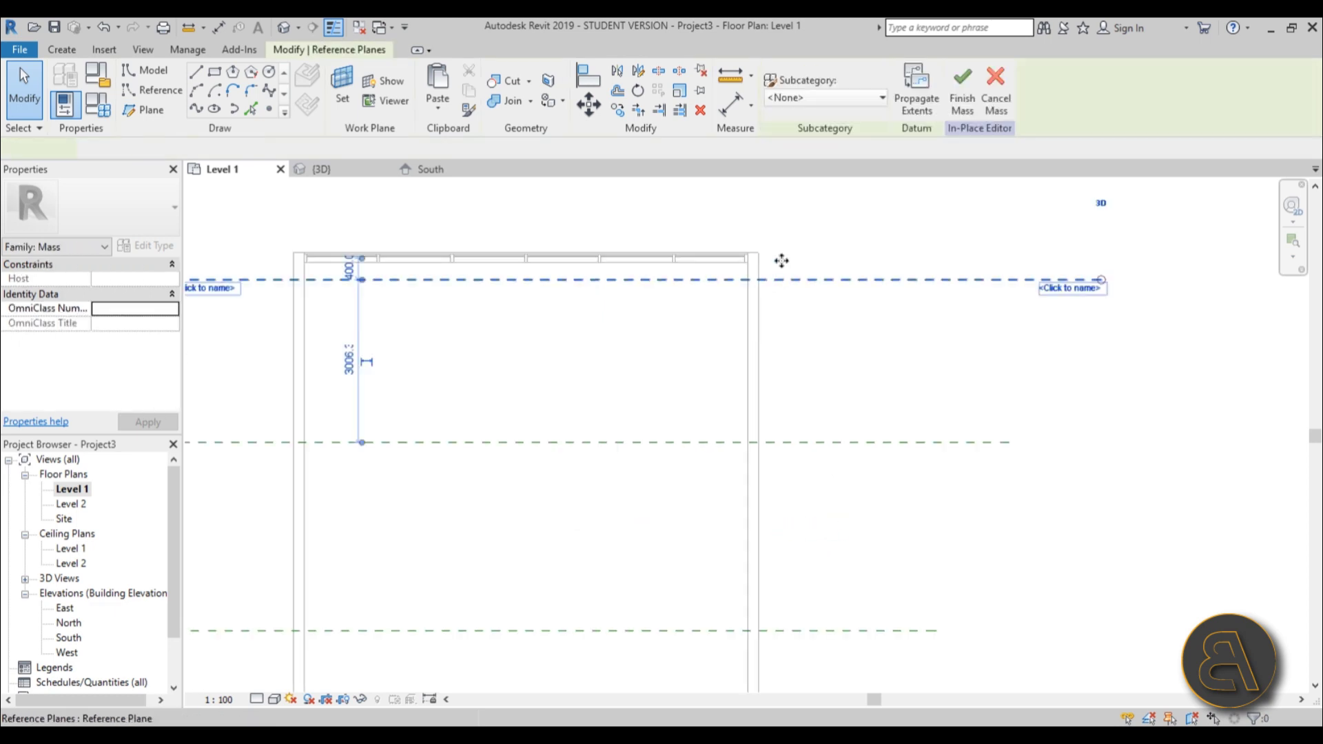
key(Escape)
scroll(851, 378, down, 3)
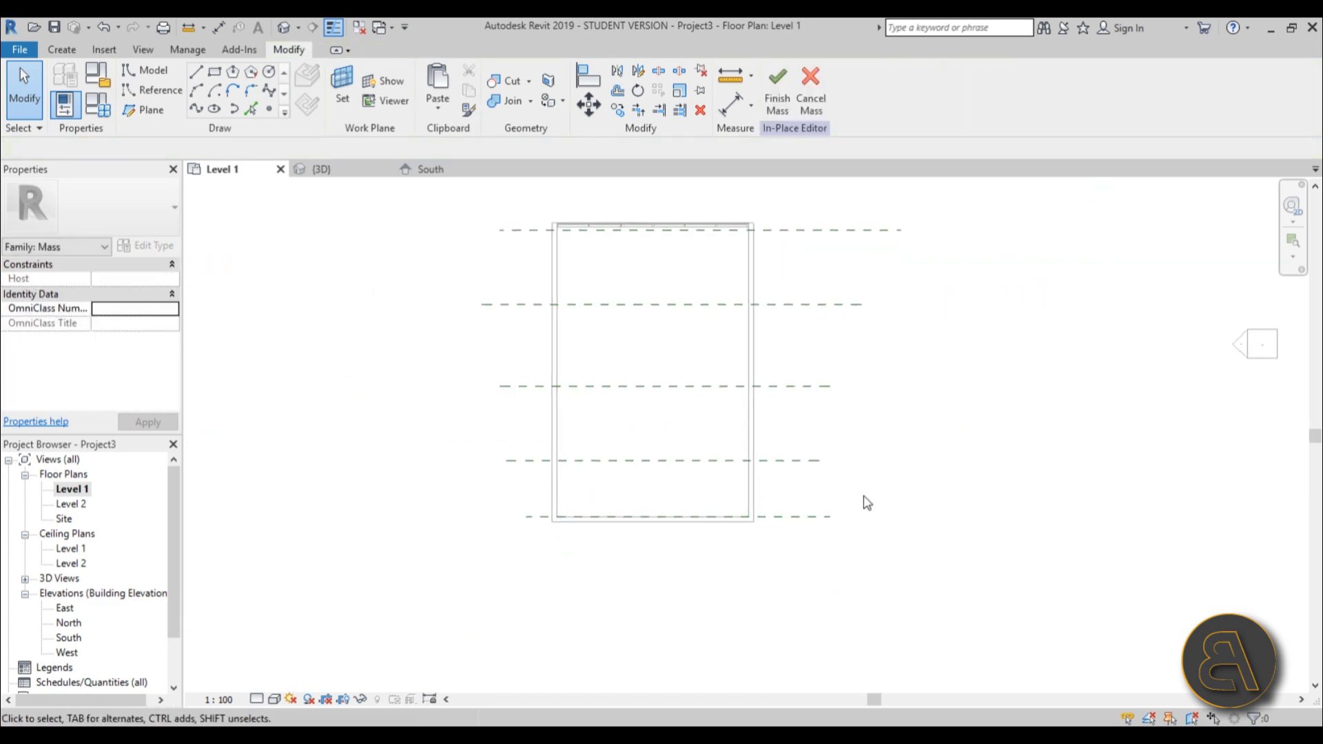
- Name the southernmost reference plane 1 and the one directly north of it 2
click(803, 518)
click(797, 526)
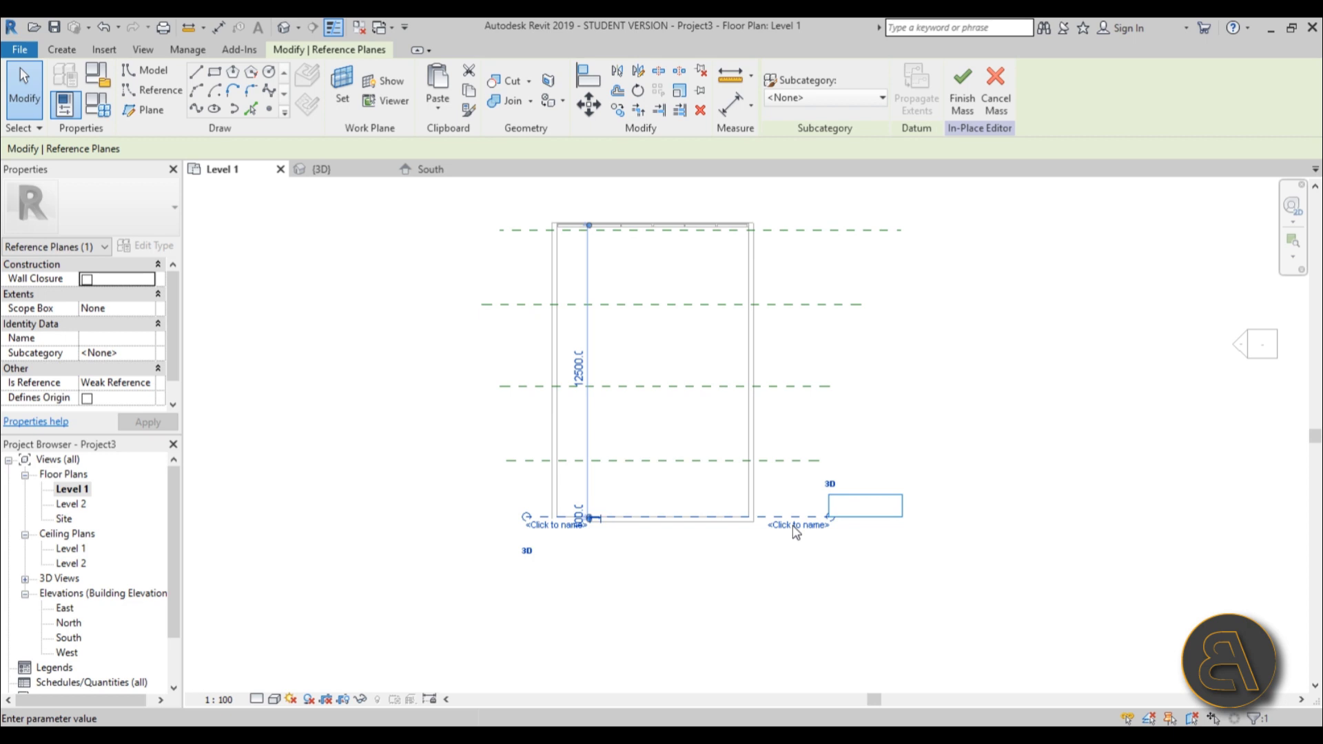
text(1)
key(Return)
key(Escape)
click(801, 460)
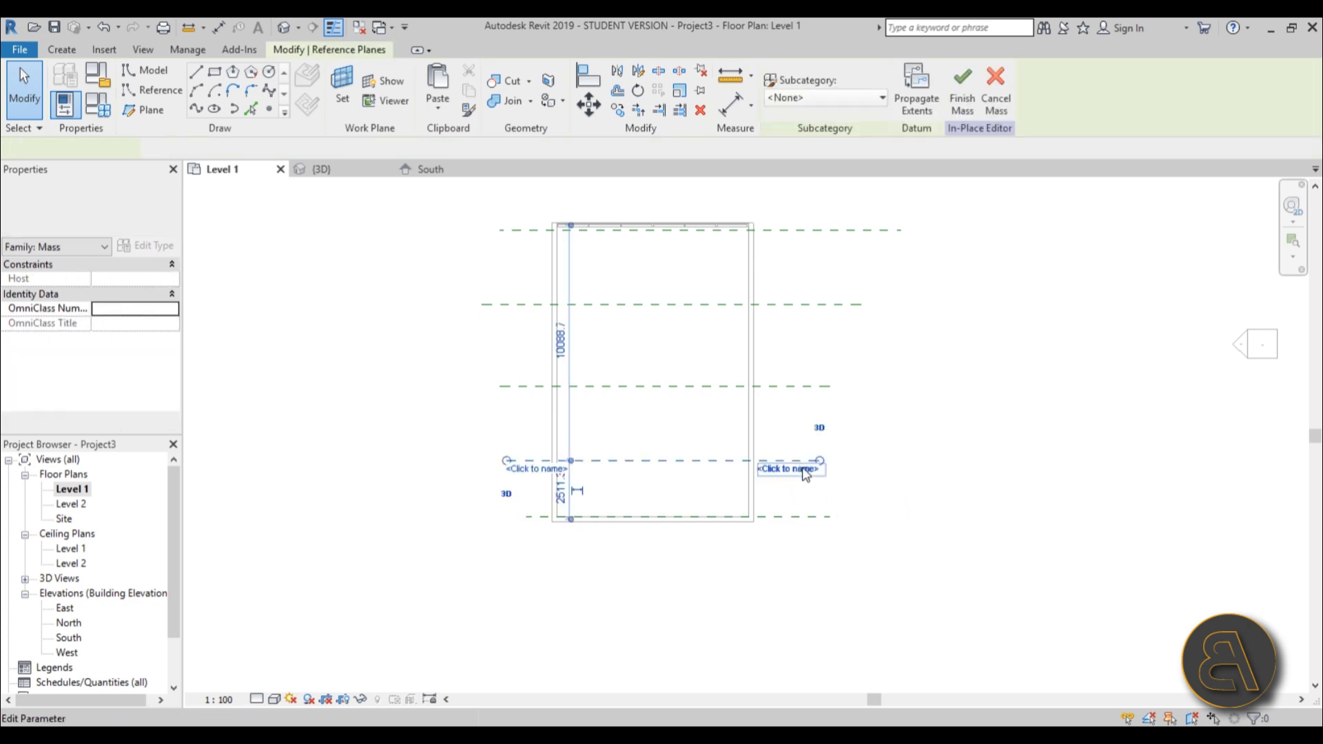
click(805, 471)
text(2)
key(Return)
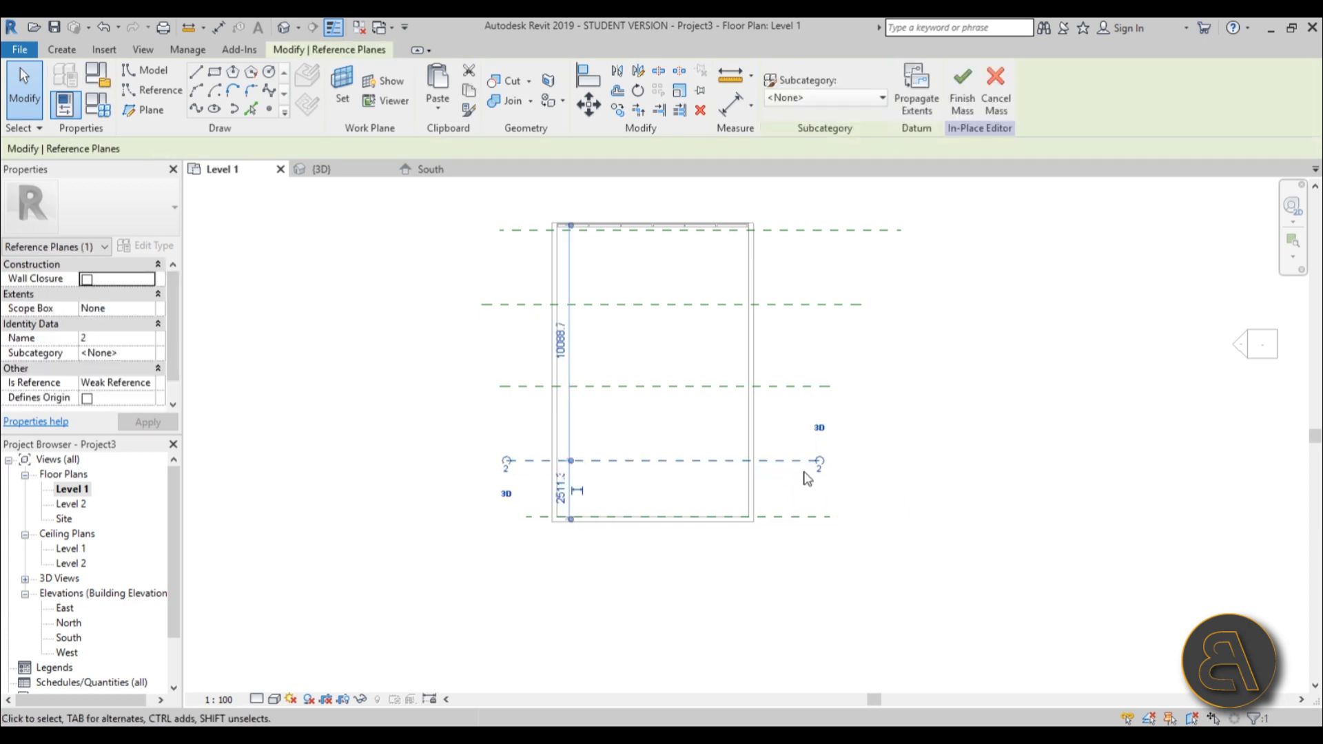
- Name the remaining three reference planes in sequence northwards, from 3 to 5
click(782, 386)
click(801, 394)
text(3)
key(Return)
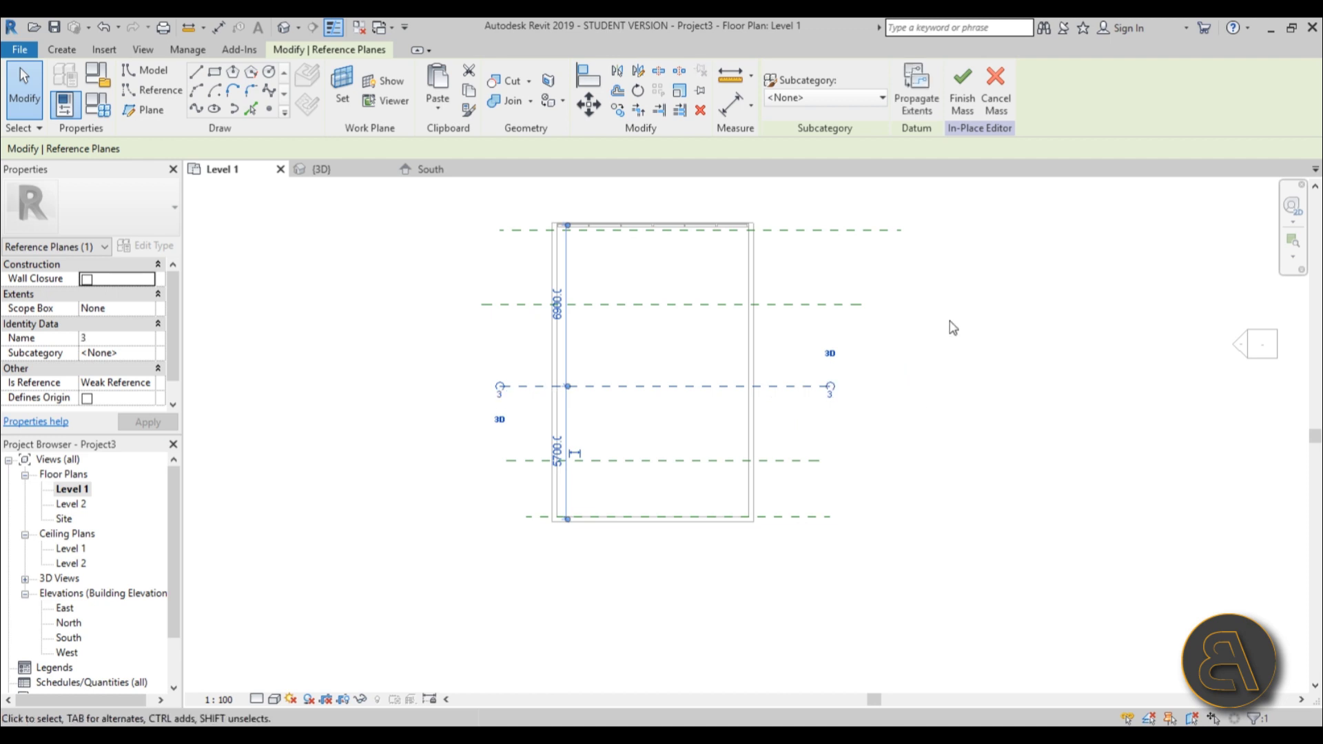
click(848, 306)
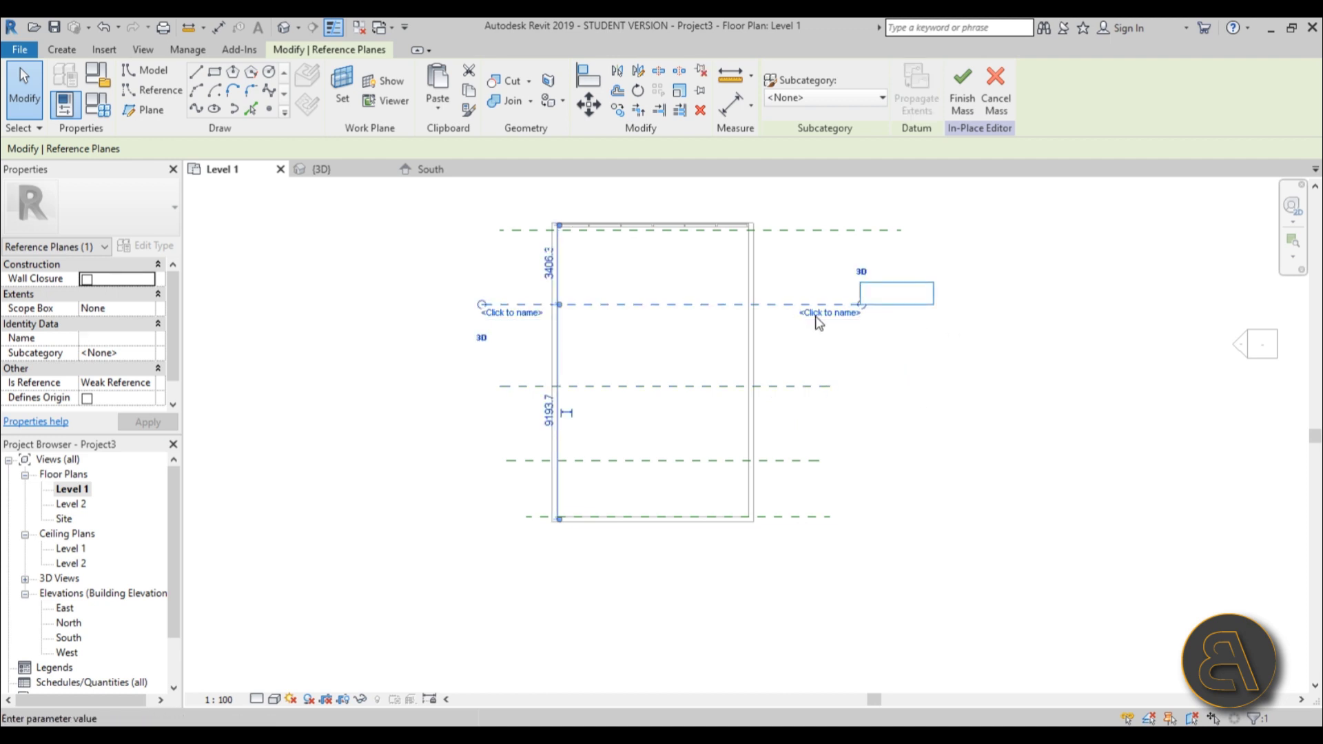
key(Return)
click(838, 231)
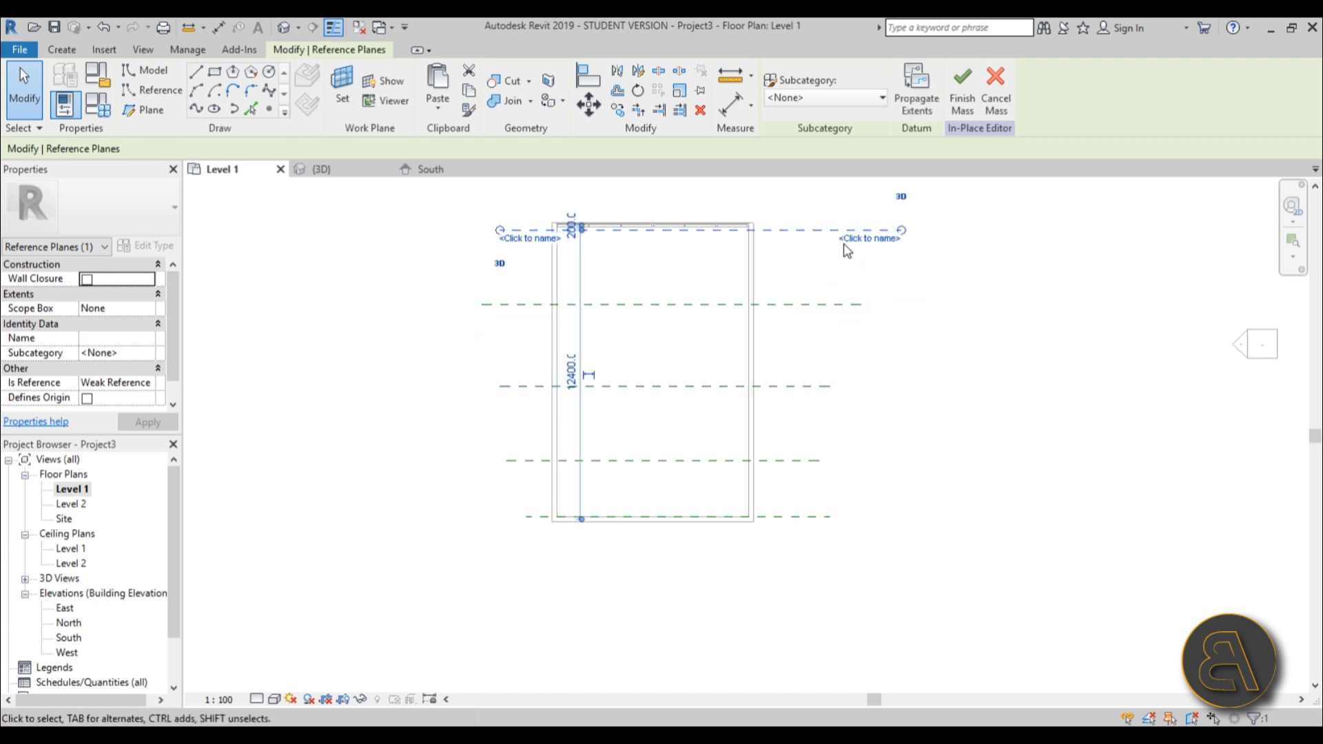
click(861, 238)
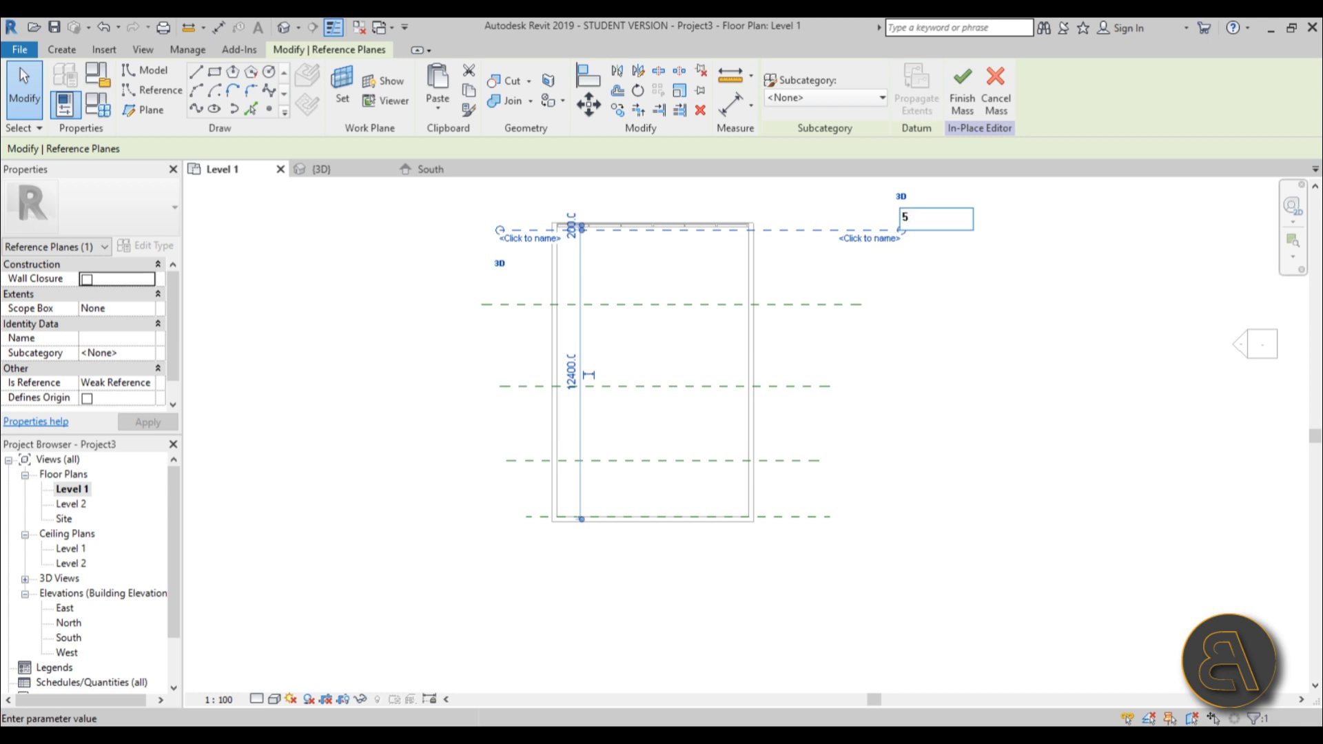
text(5)
key(Return)
click(927, 408)
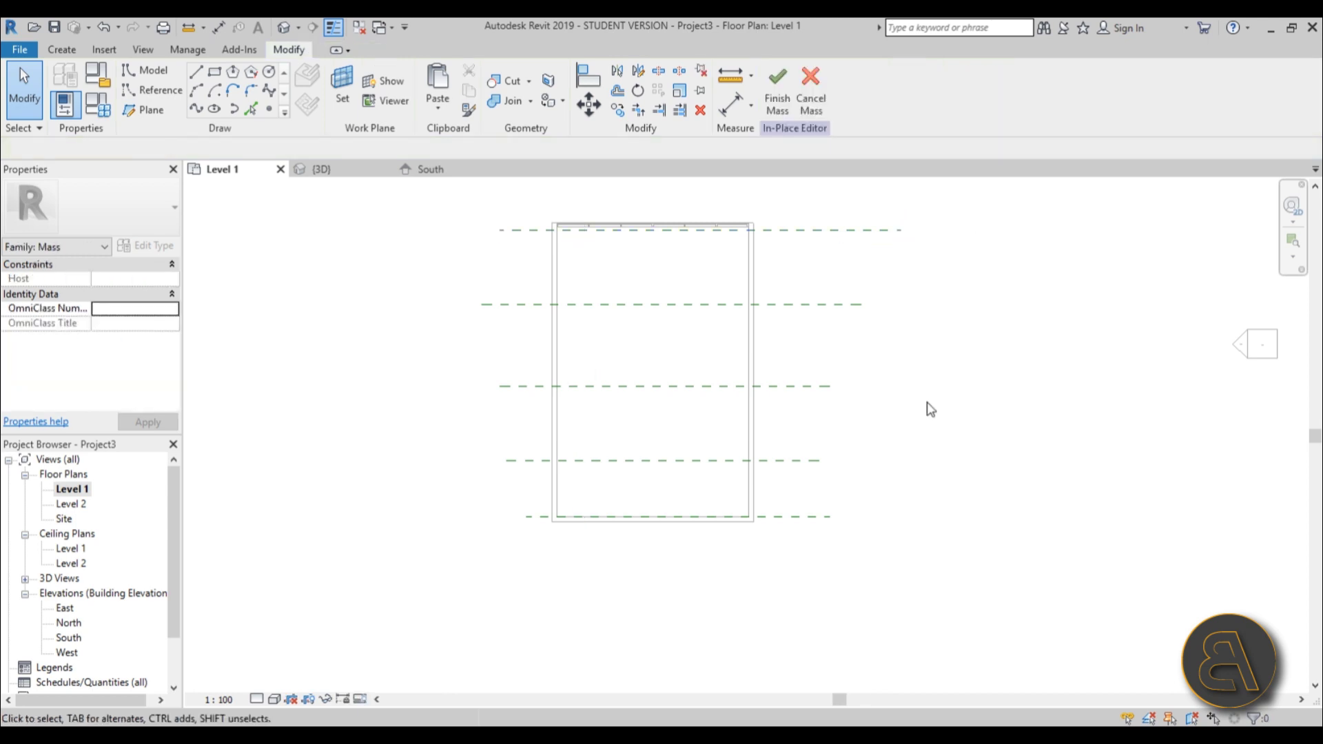
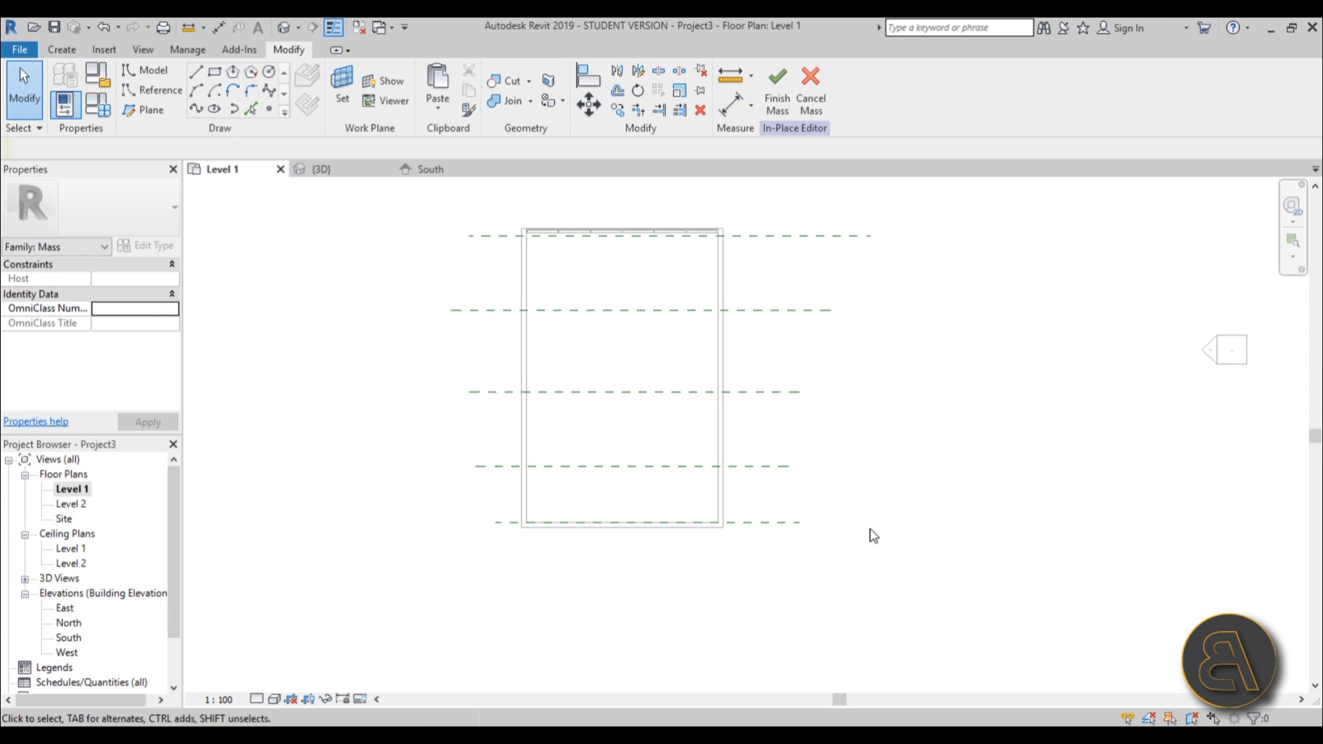
- Open the South elevation and set its visual style to Wireframe
middle_drag(620, 592, 612, 574)
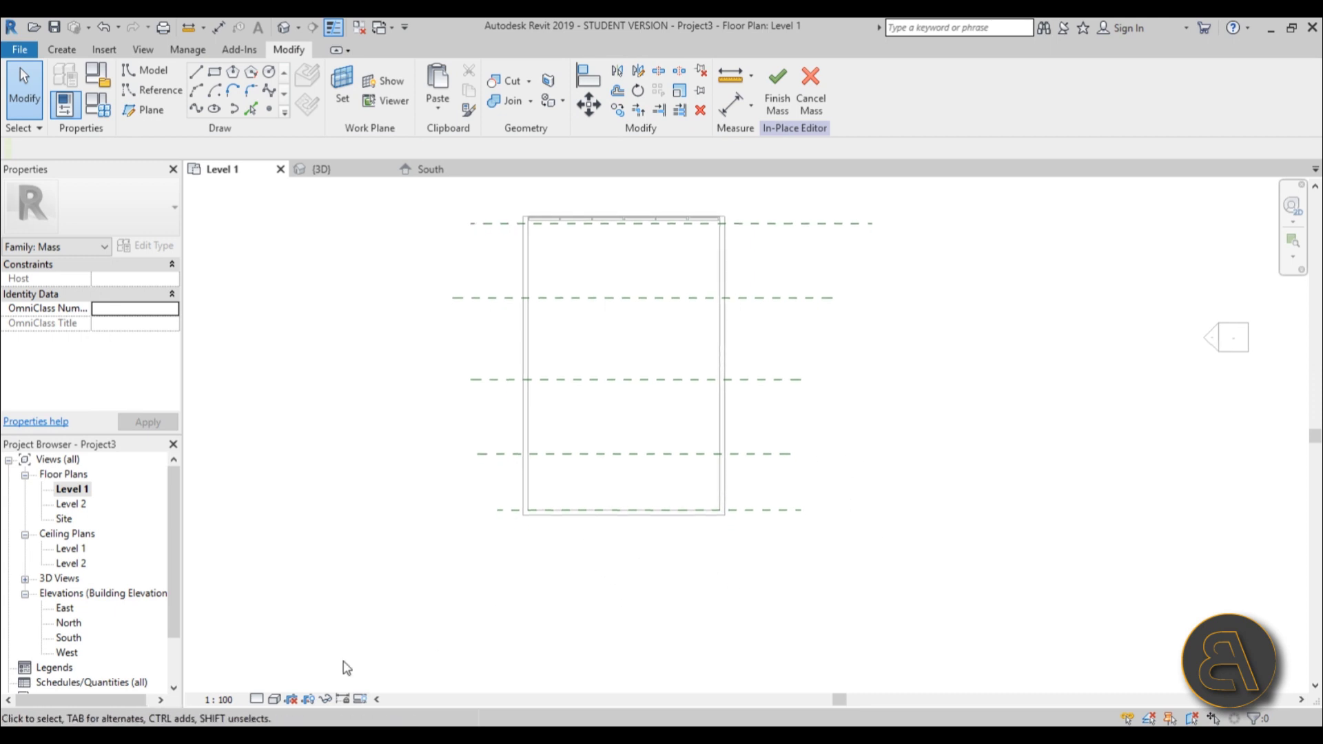
scroll(708, 432, down, 3)
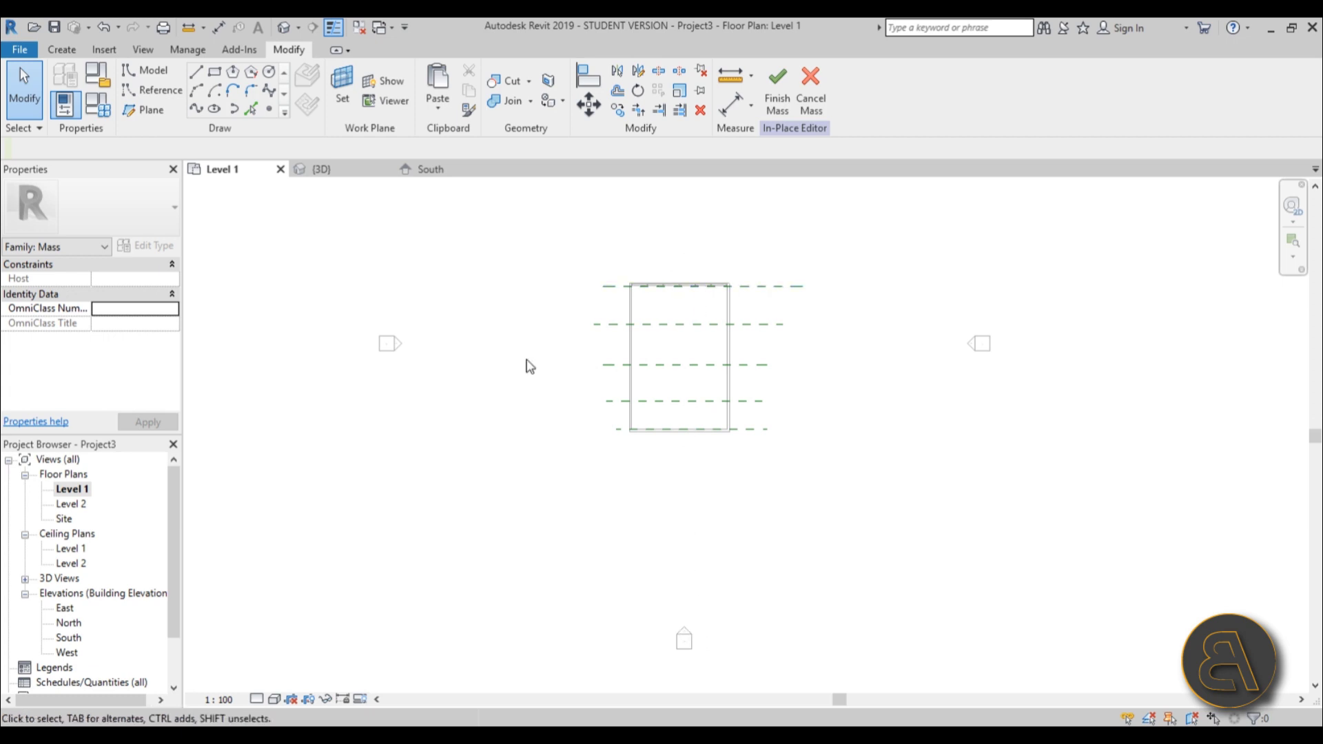
double_click(69, 638)
scroll(573, 393, up, 4)
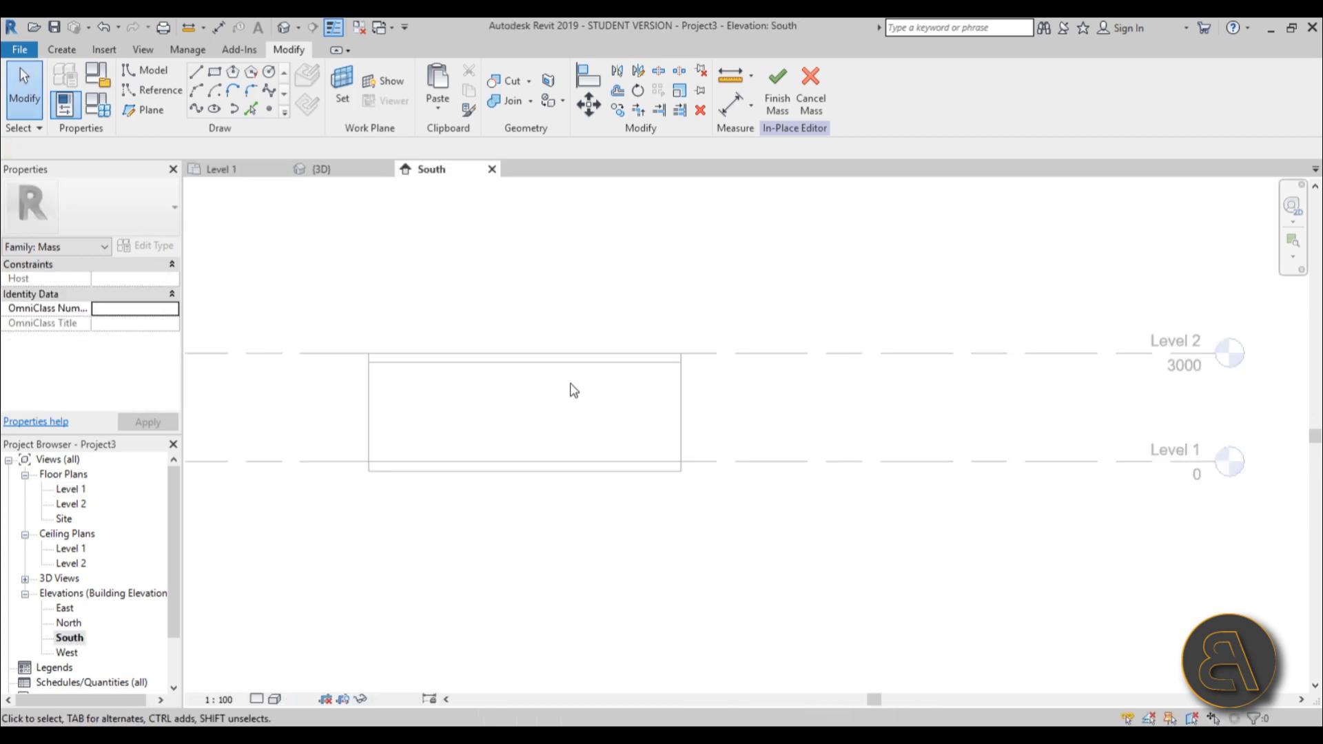
middle_drag(404, 655, 588, 623)
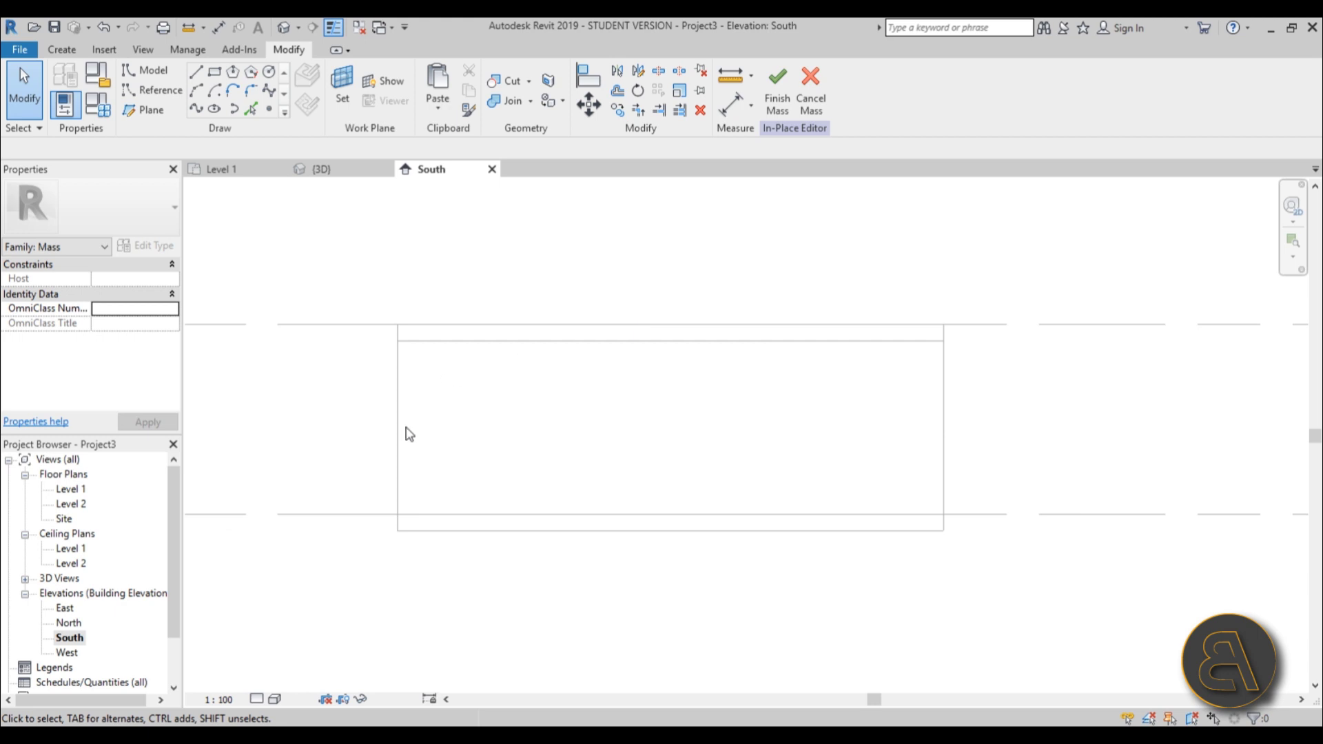
click(274, 700)
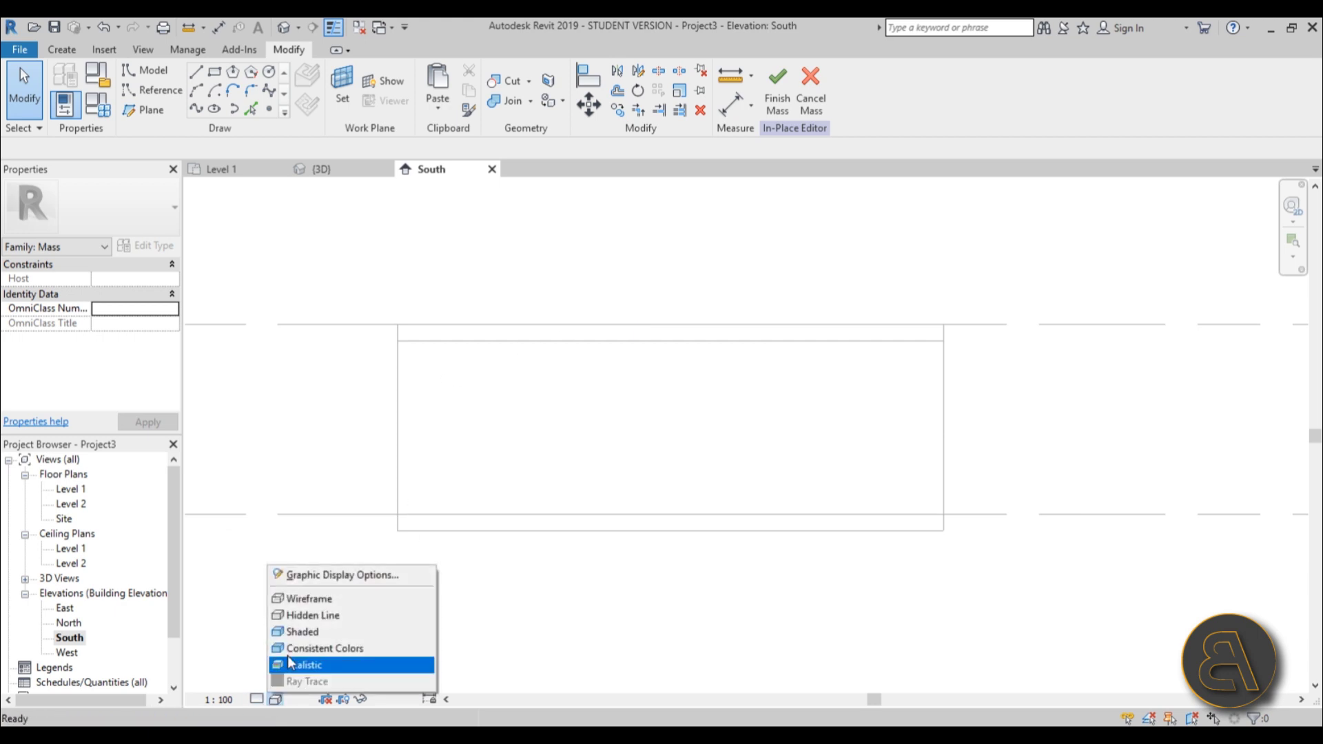
click(310, 596)
middle_drag(847, 469, 686, 477)
scroll(662, 381, up, 3)
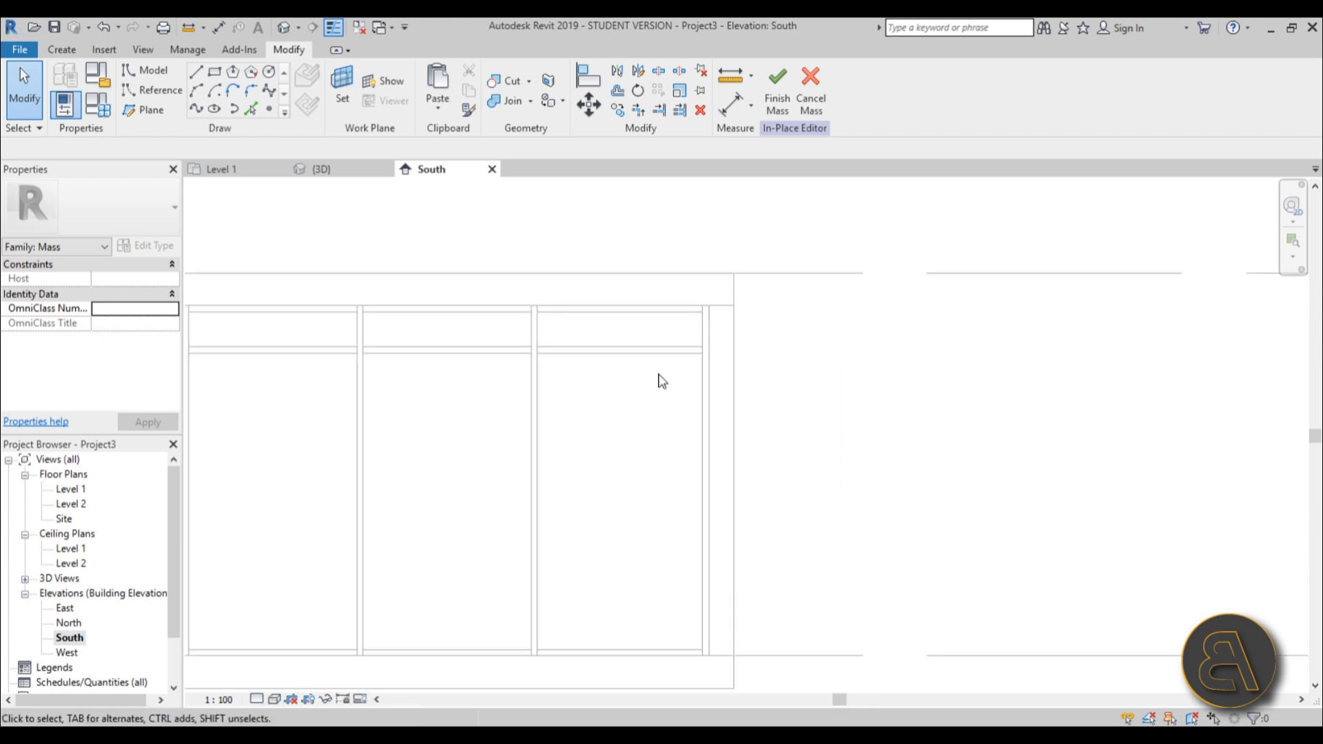
mouse_move(609, 392)
middle_down()
mouse_move(589, 313)
mouse_move(587, 375)
middle_up()
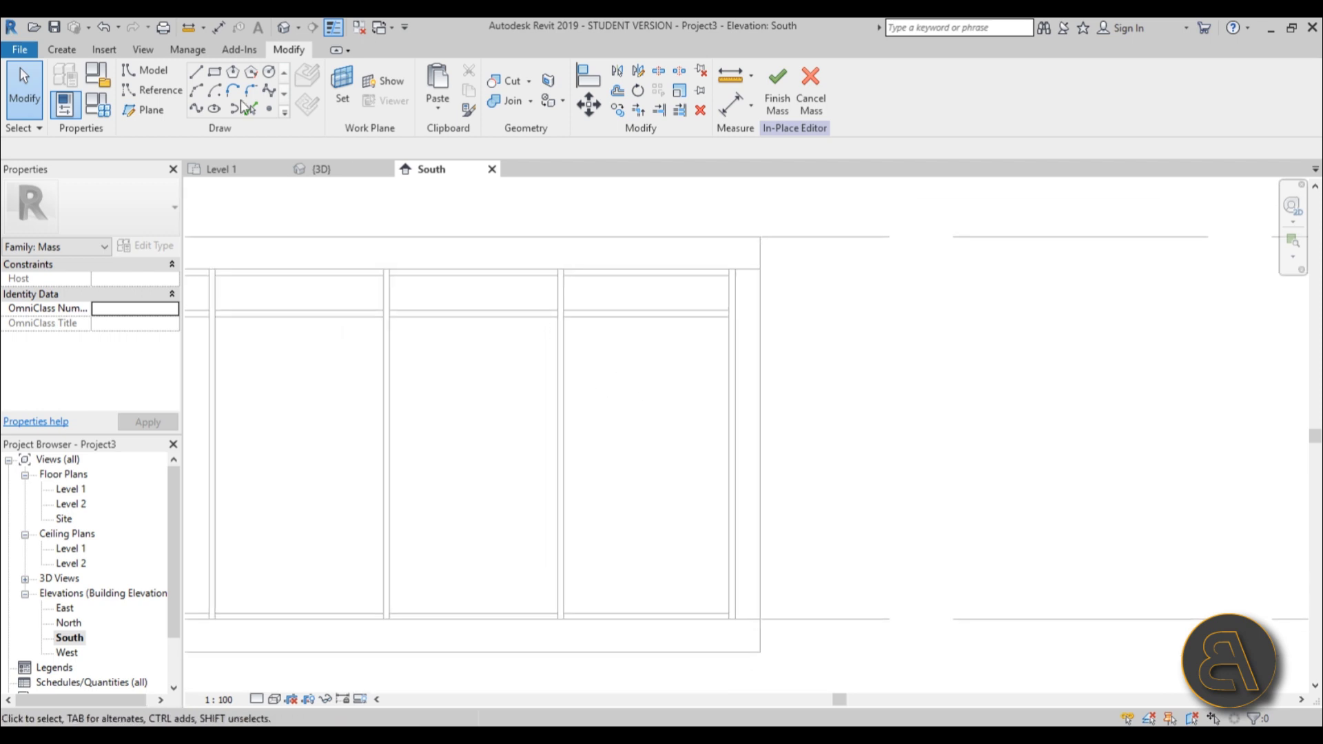
- Start model lines with reference plane 1 as the work plane, using Draw on Work Plane
click(155, 77)
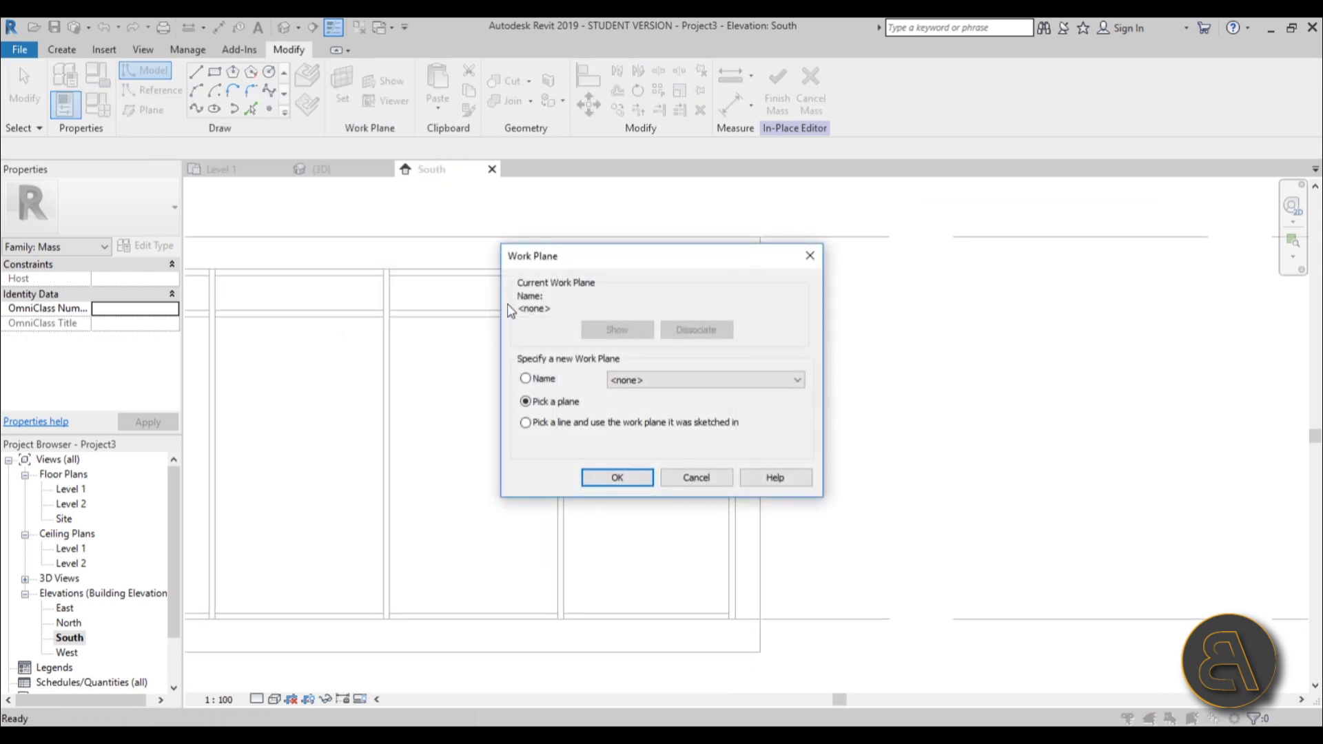
click(619, 386)
click(639, 429)
click(619, 479)
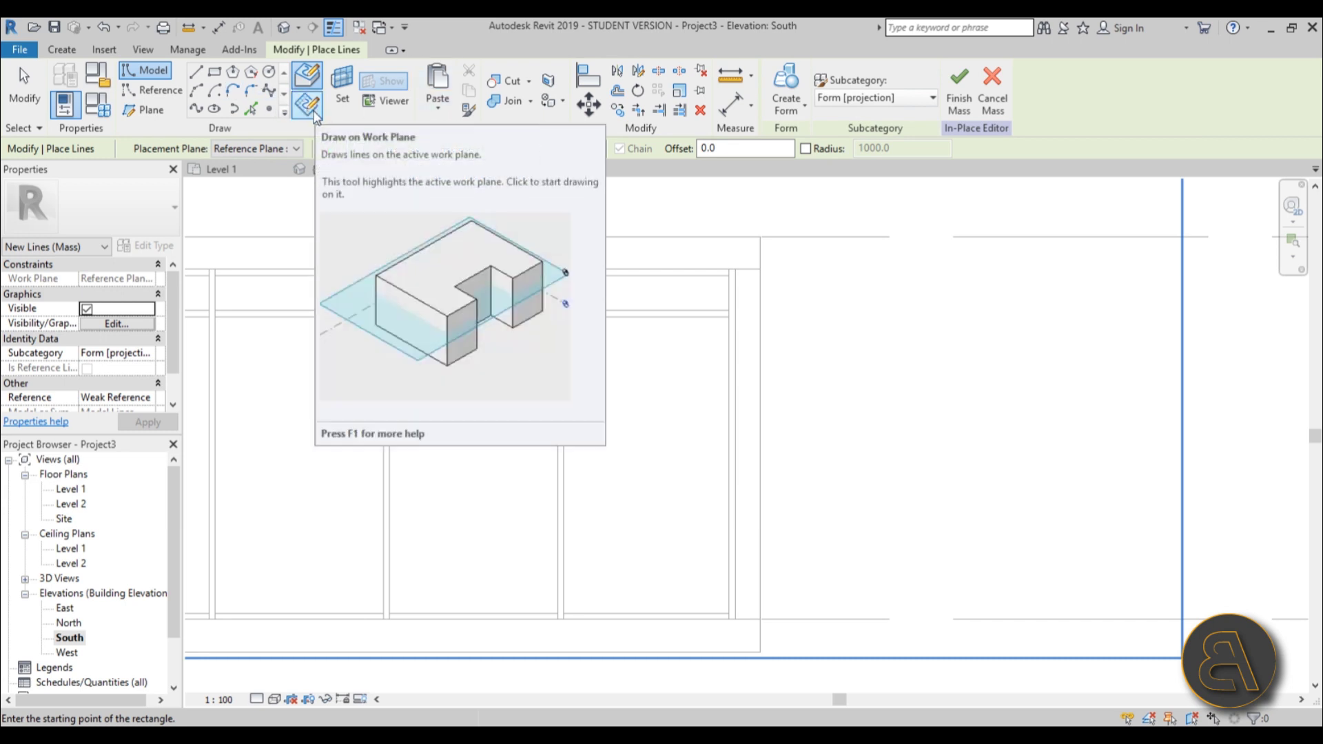
click(309, 105)
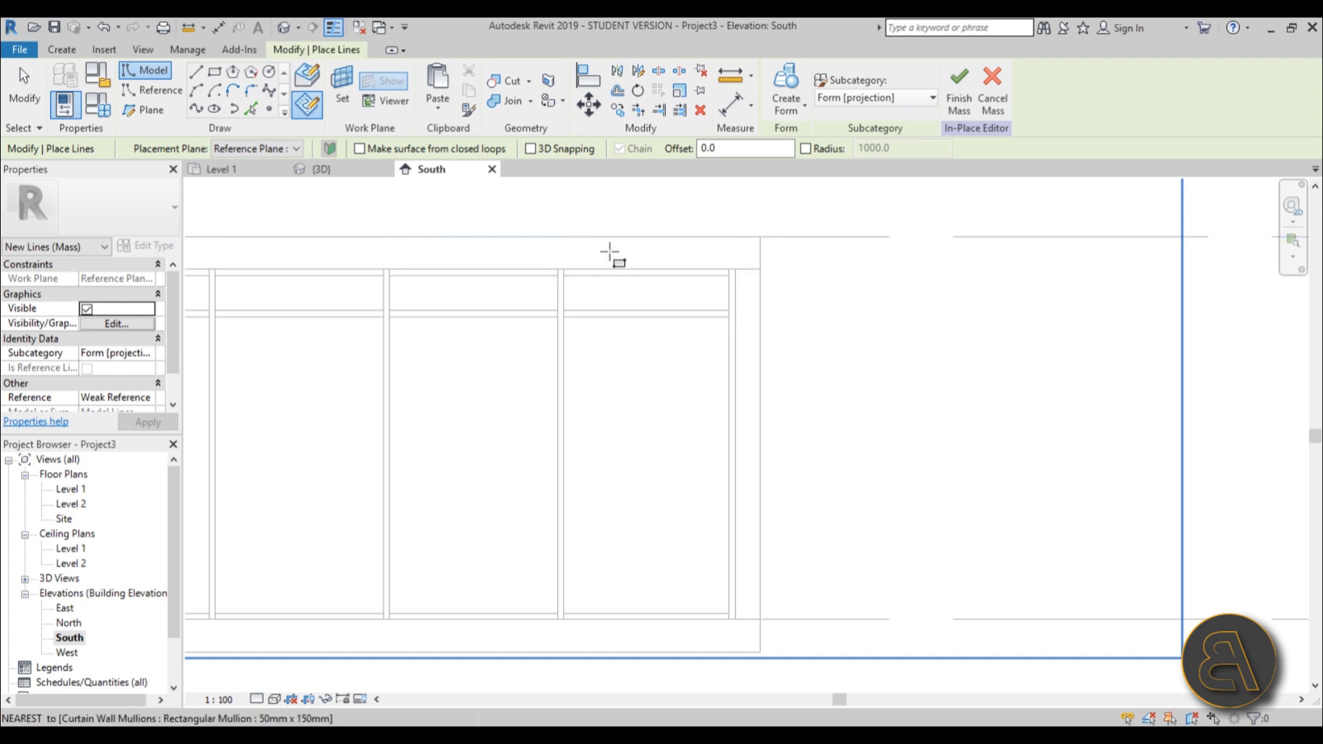
middle_drag(648, 351, 673, 381)
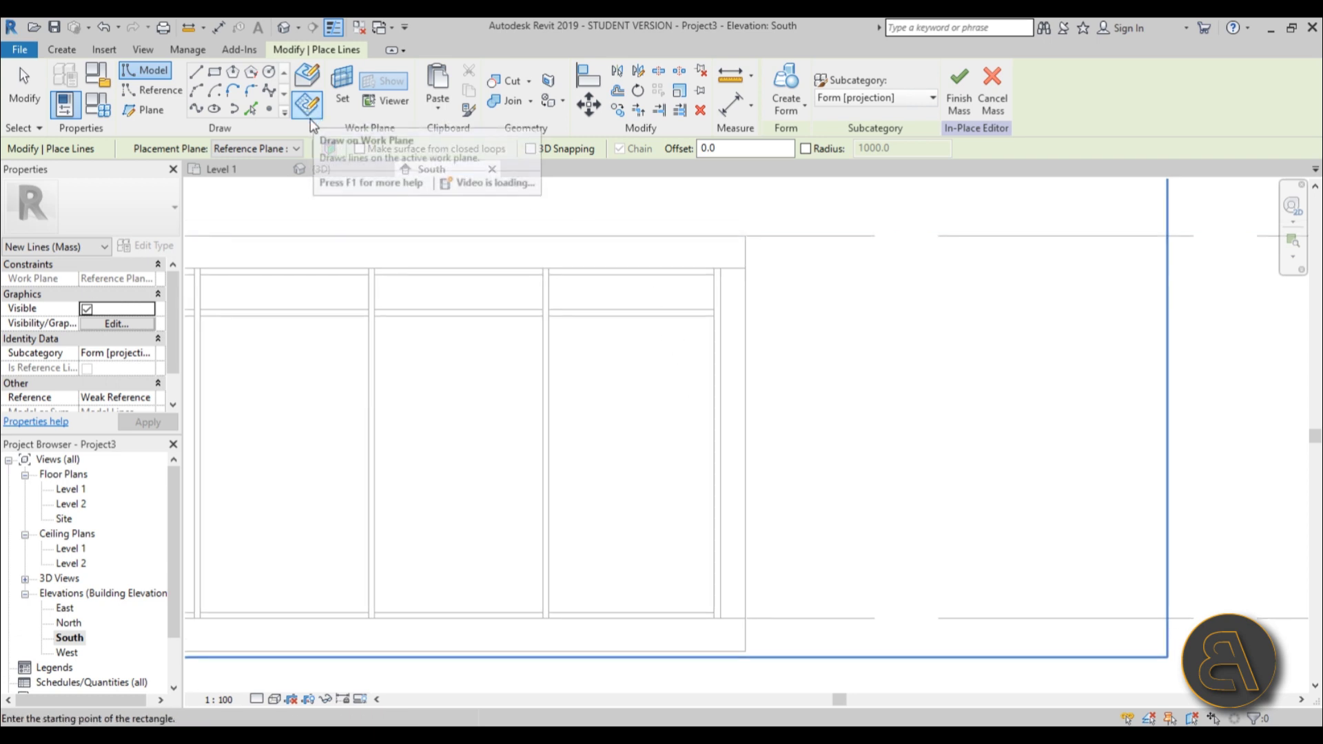
- Draw the first profile's straight top, outer vertical and bottom lines along the inside of the east wall on reference plane 1
click(196, 71)
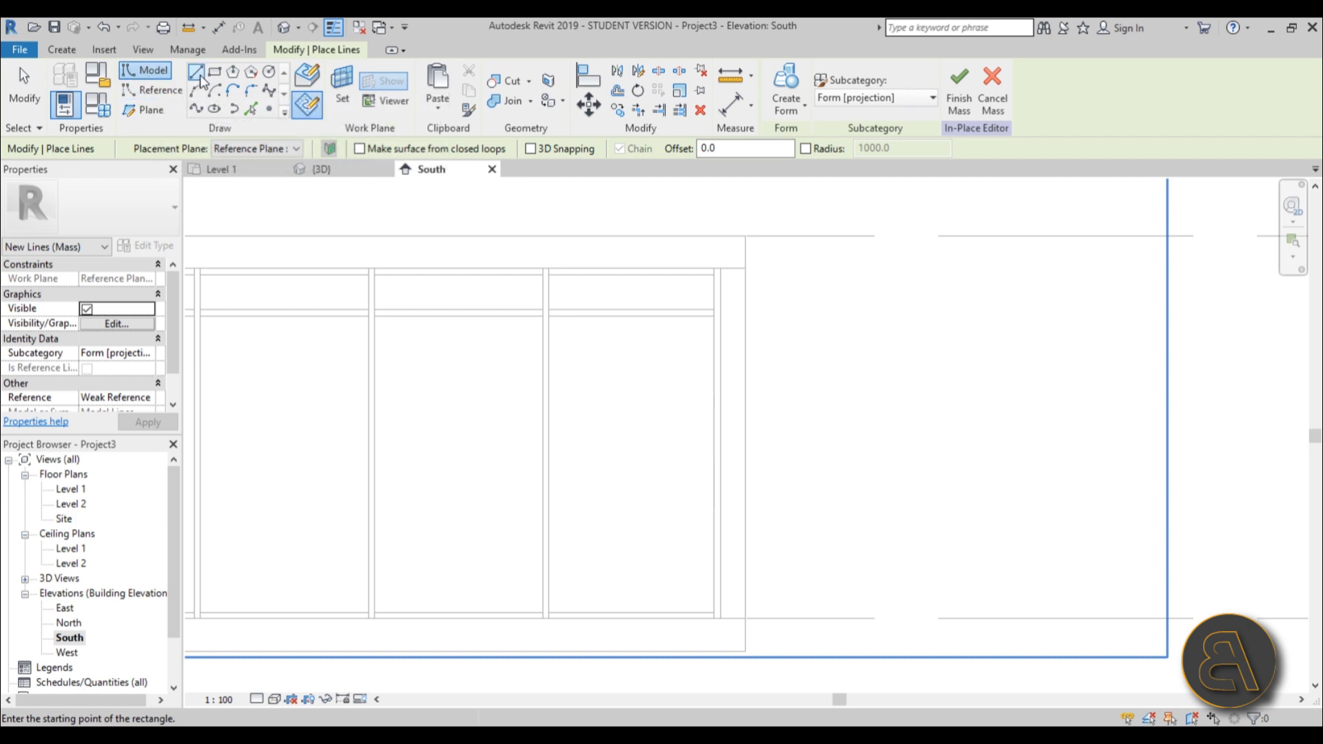
scroll(706, 286, up, 3)
click(691, 250)
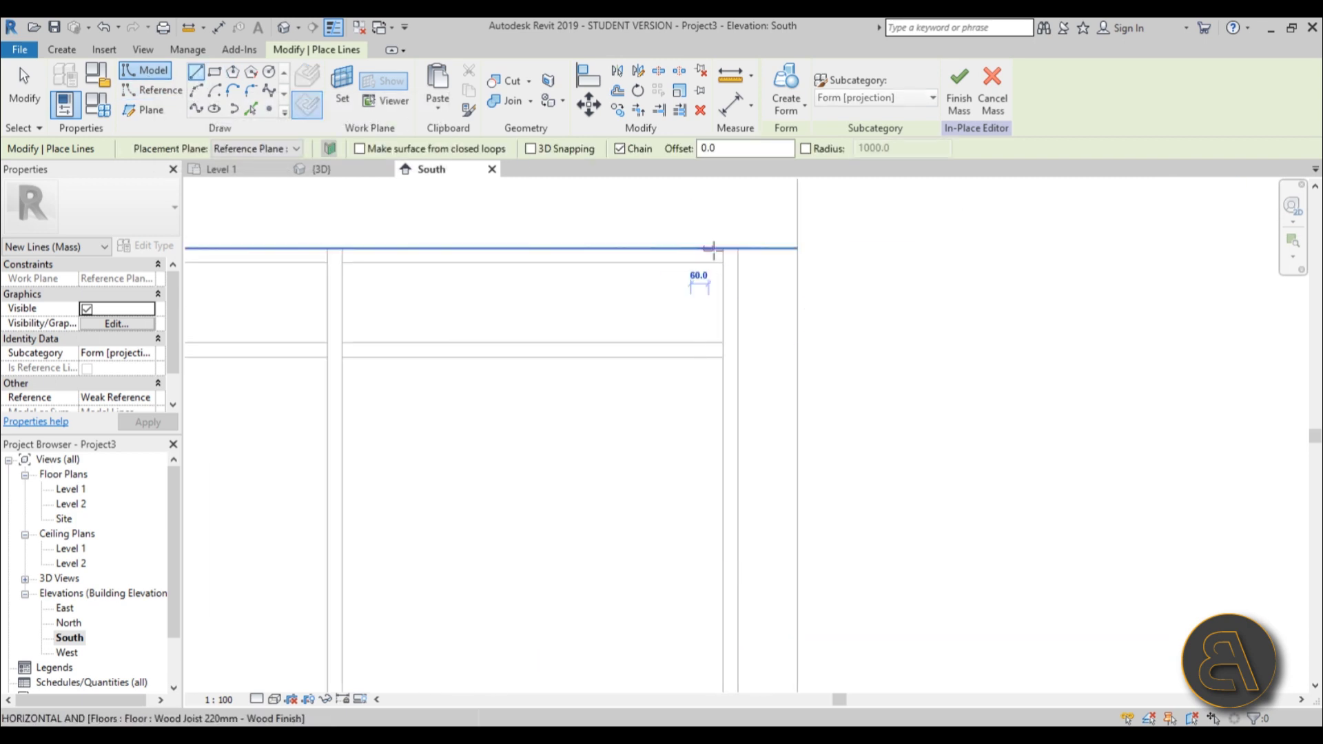
click(737, 249)
scroll(732, 420, down, 2)
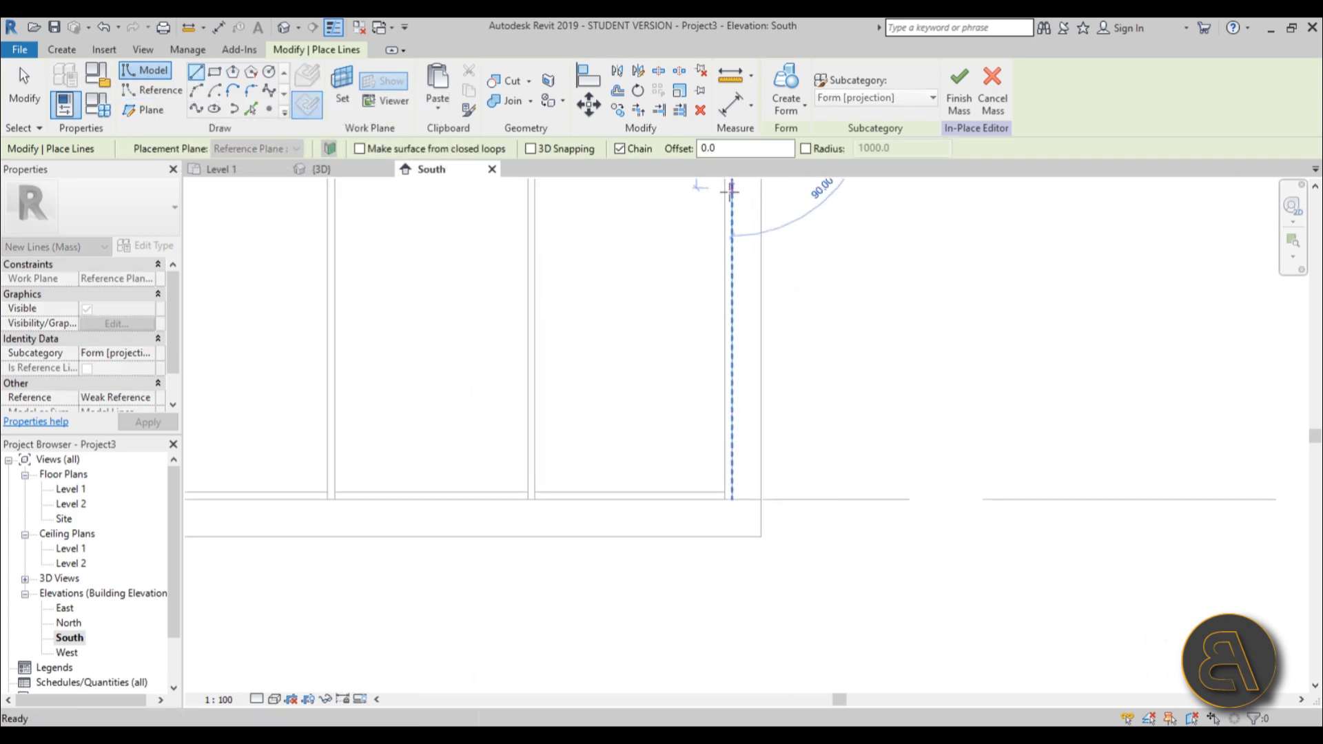
click(731, 500)
scroll(701, 497, up, 2)
click(676, 499)
scroll(621, 381, down, 2)
middle_drag(622, 379, 546, 471)
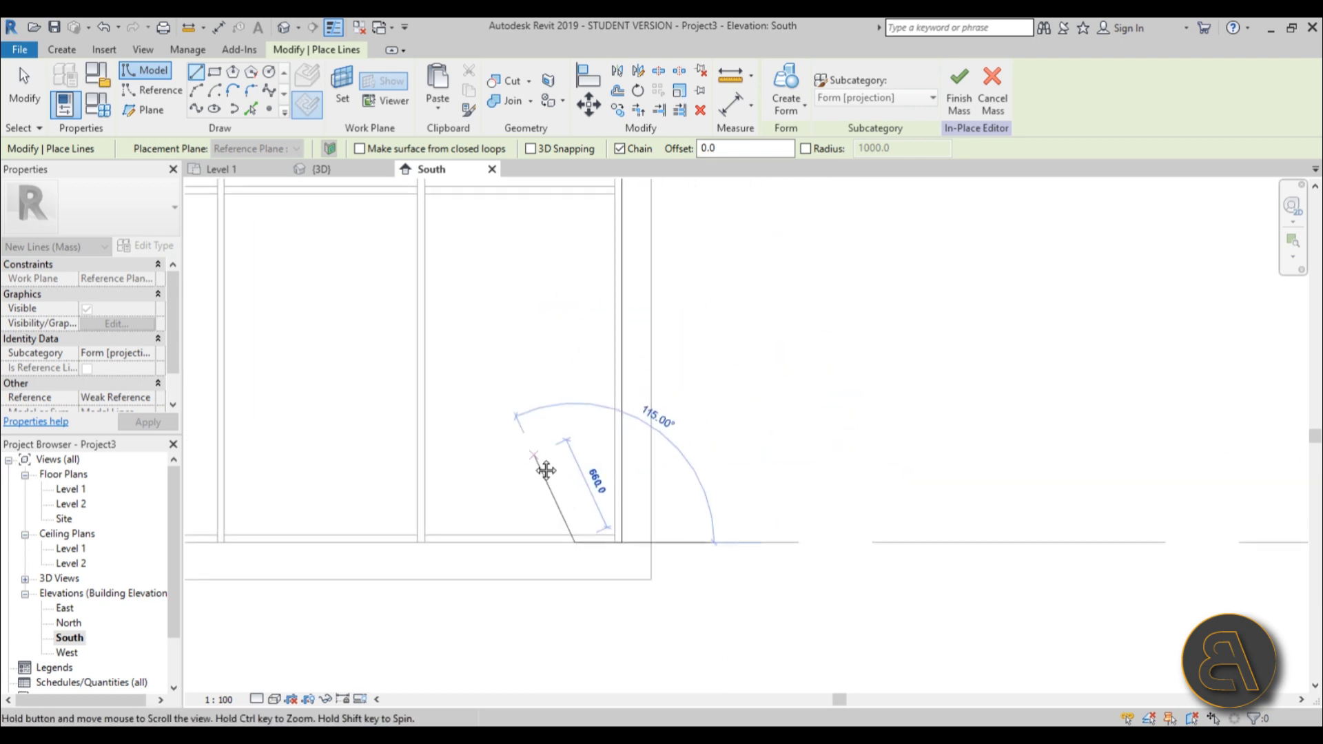
- Try to sketch a spline from the first profile's bottom line upwards as its wavy inner edge, and delete the attempt
click(196, 109)
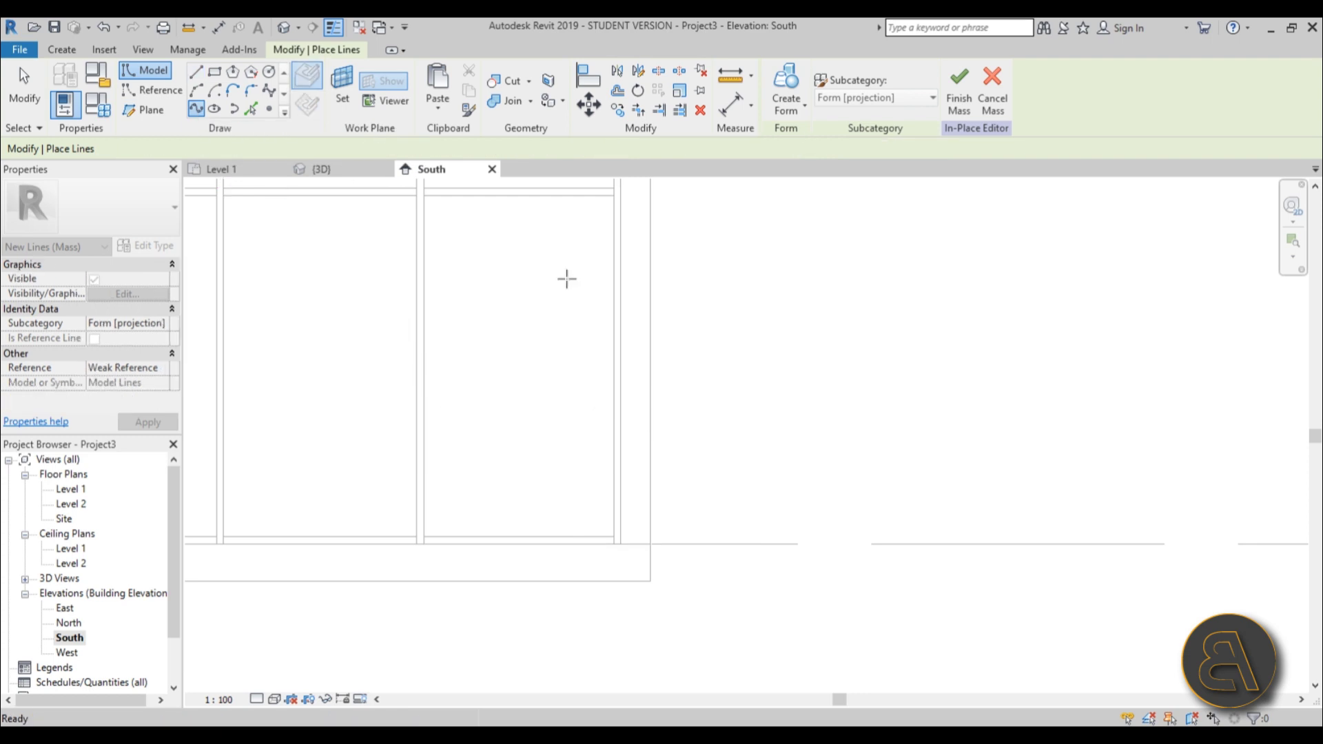
scroll(597, 526, up, 2)
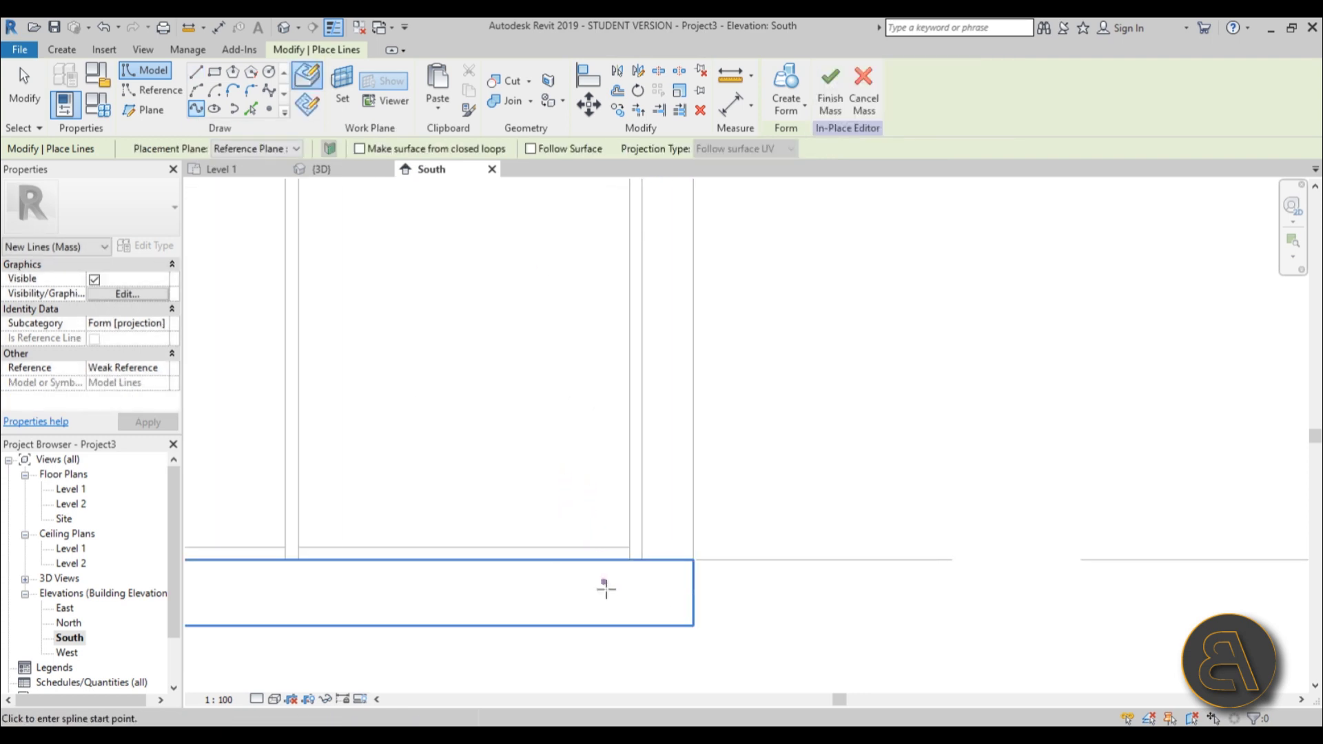
click(561, 559)
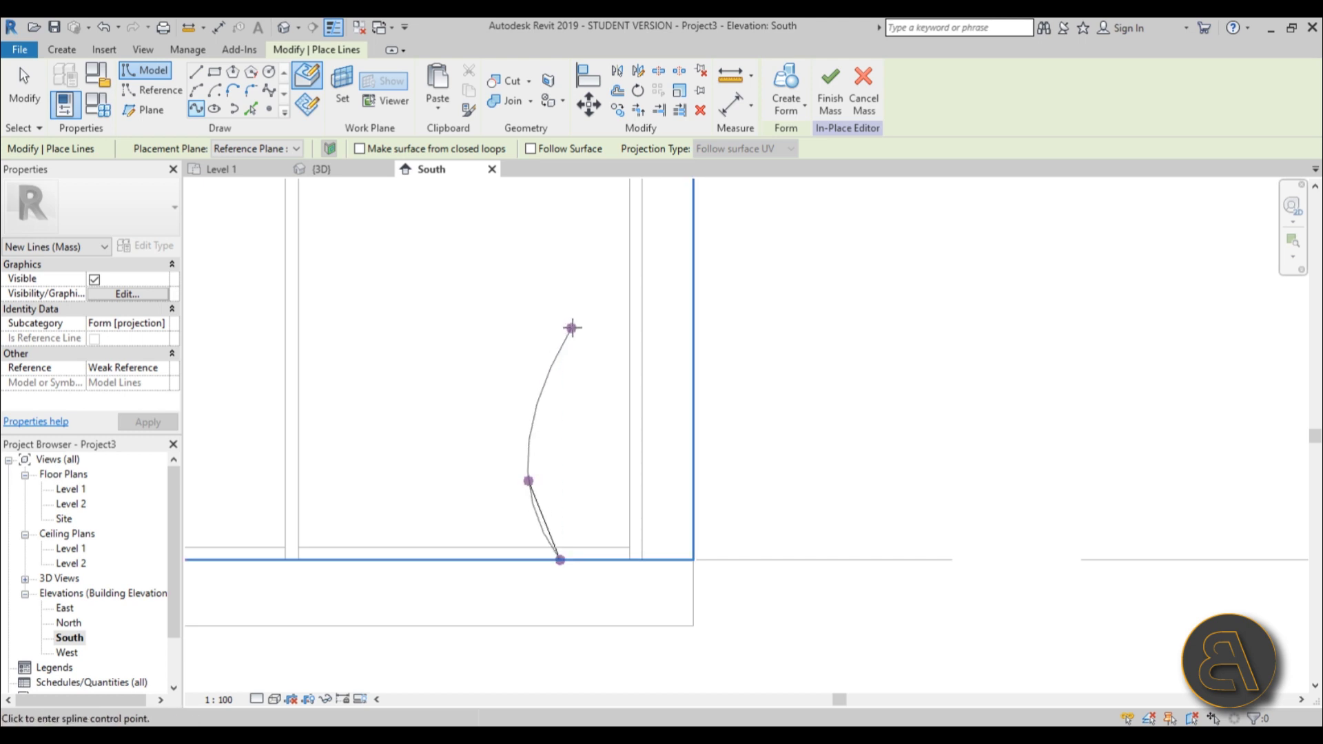
click(592, 325)
middle_drag(606, 227, 583, 481)
middle_drag(545, 303, 564, 535)
scroll(563, 533, down, 1)
click(563, 491)
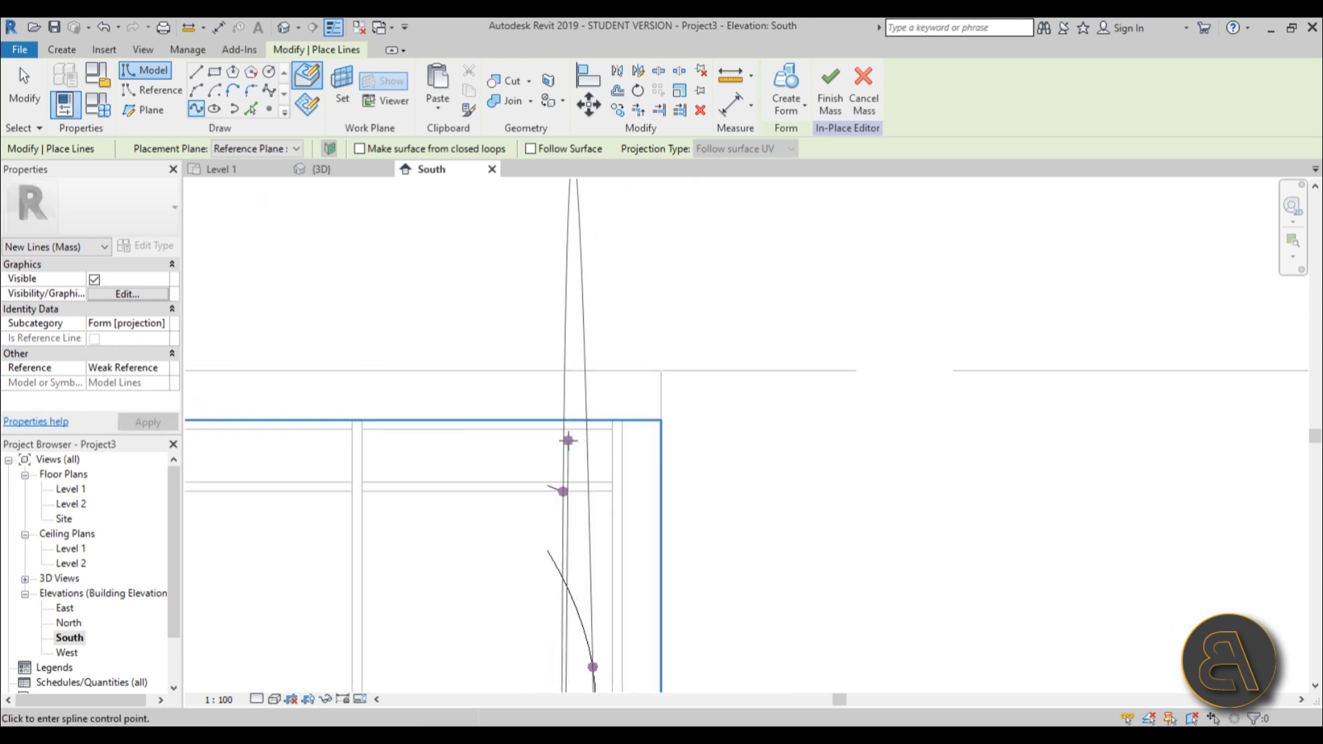
scroll(557, 341, down, 3)
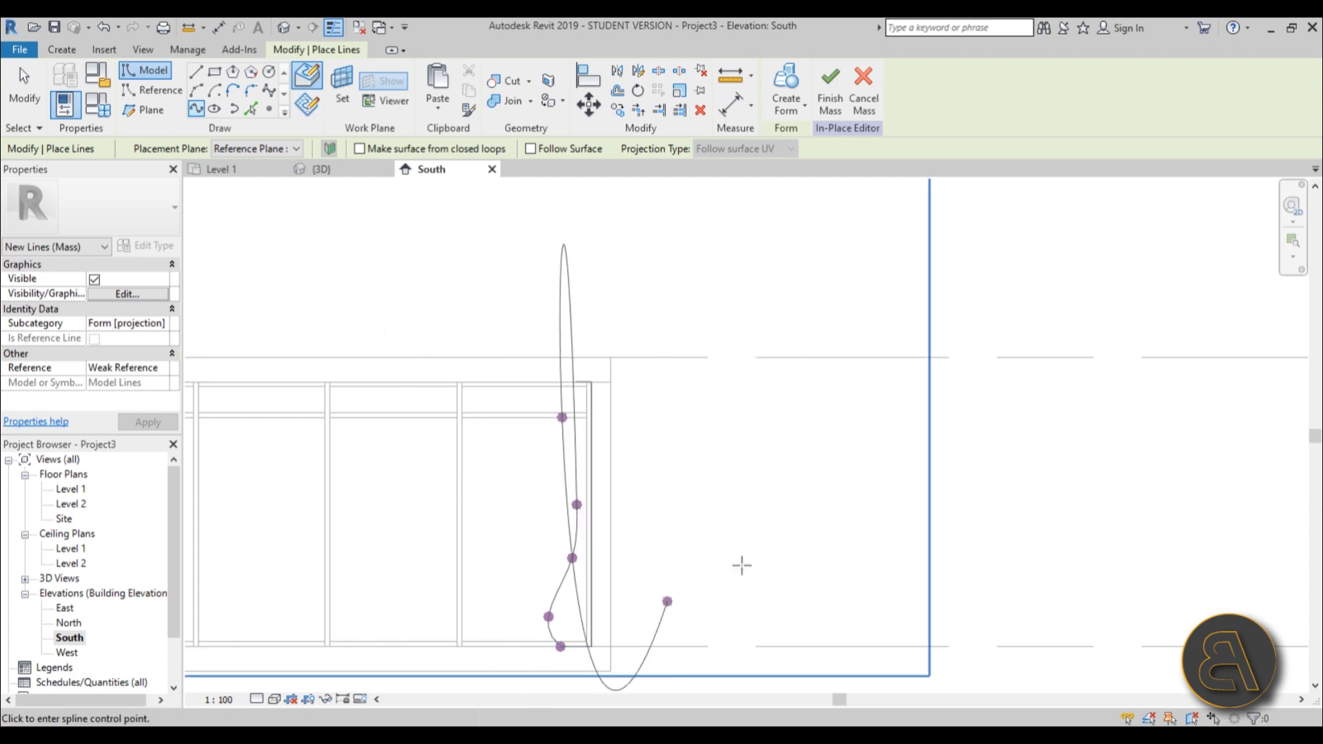
click(51, 103)
click(571, 473)
key(Delete)
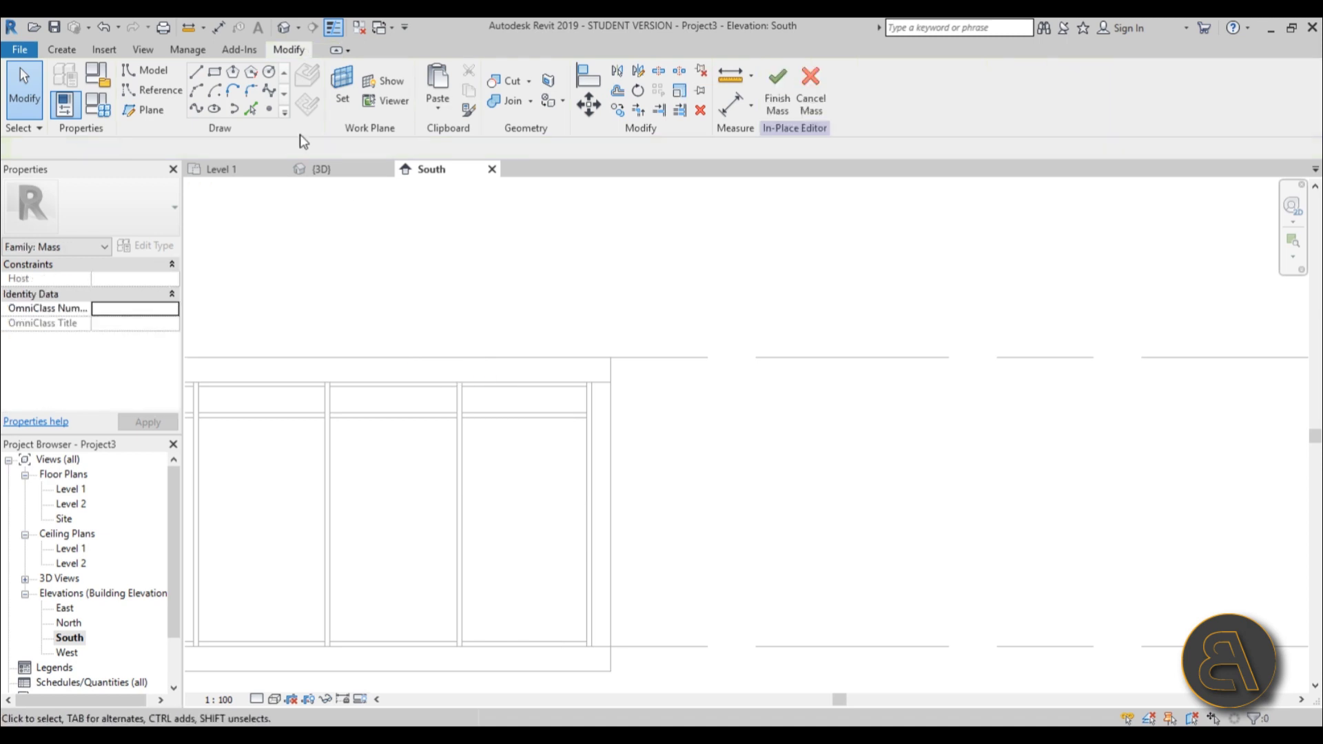
- Close the first profile with a six-point wavy spline from bottom line to top line, using Draw on Work Plane on reference plane 1
click(197, 109)
click(286, 152)
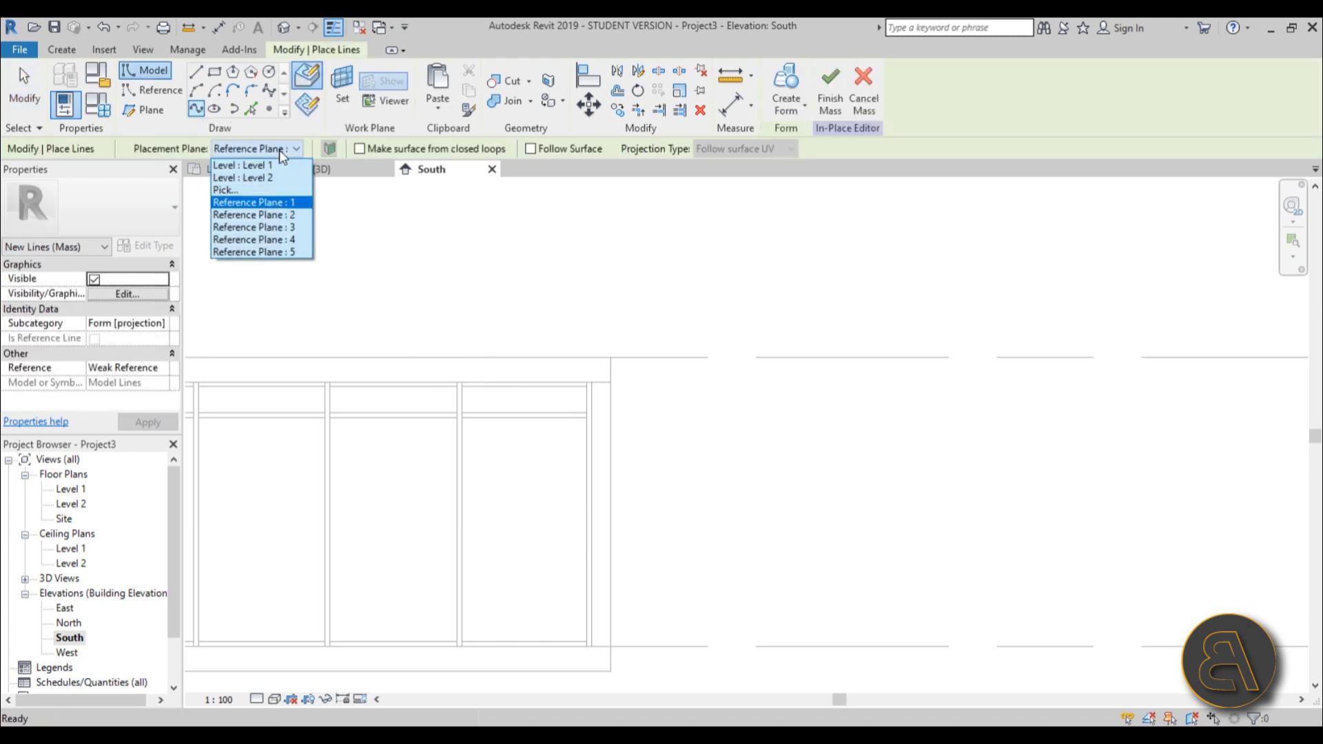
click(281, 196)
click(308, 107)
scroll(576, 647, up, 2)
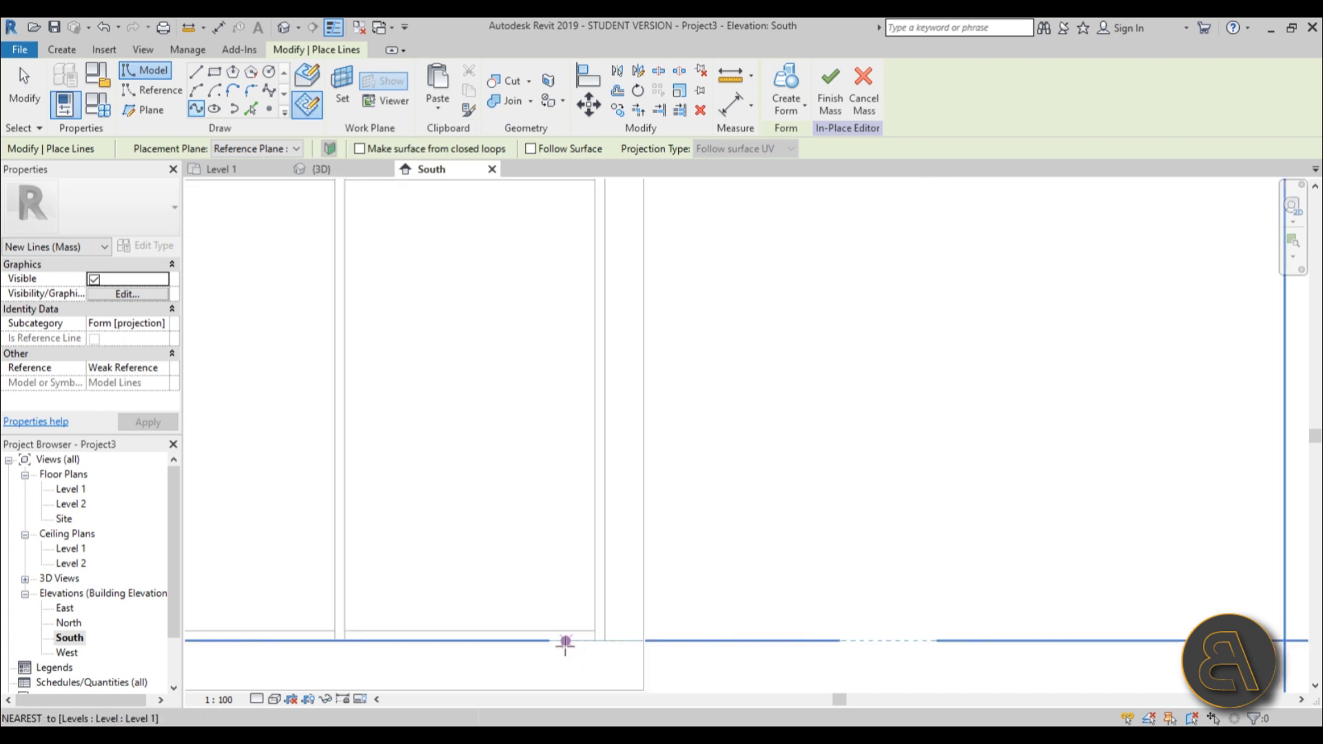
click(525, 537)
click(564, 390)
middle_drag(553, 253, 561, 536)
click(559, 517)
click(565, 423)
scroll(565, 423, up, 2)
click(601, 367)
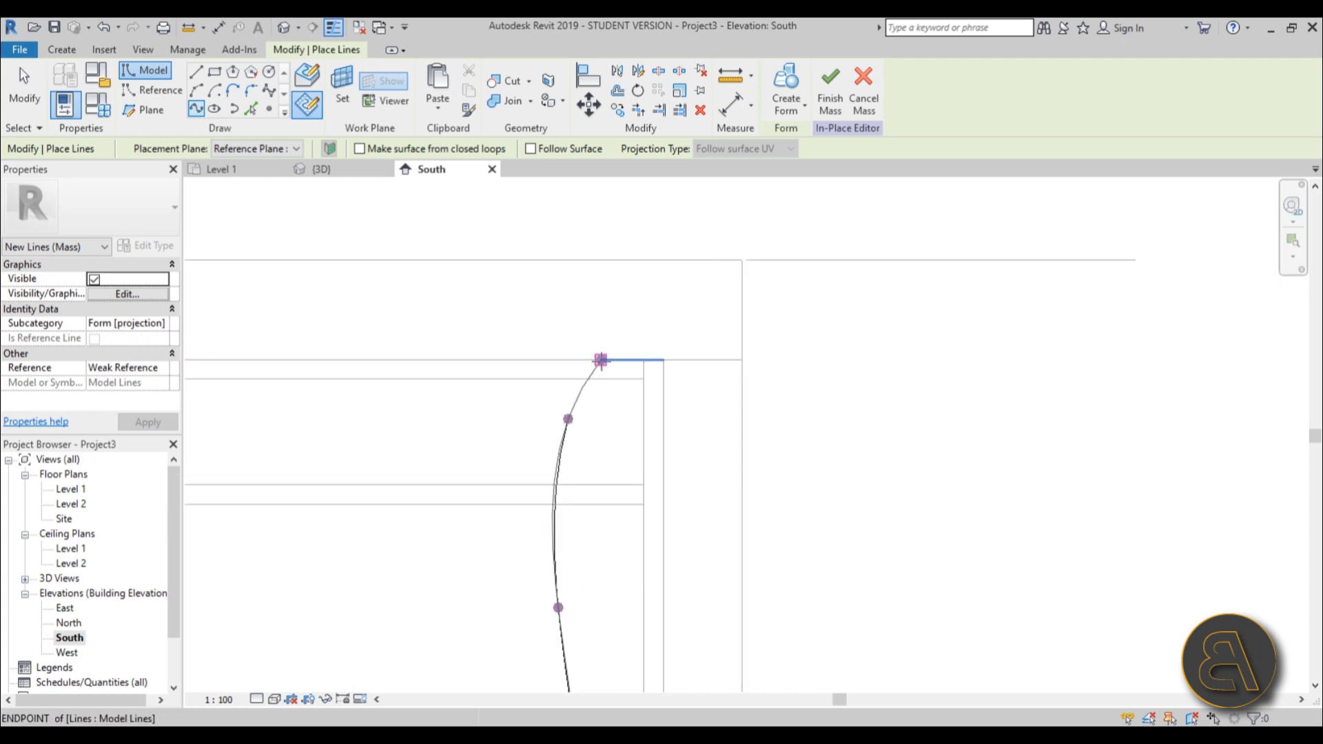
key(Escape)
key(Escape)
scroll(607, 333, down, 2)
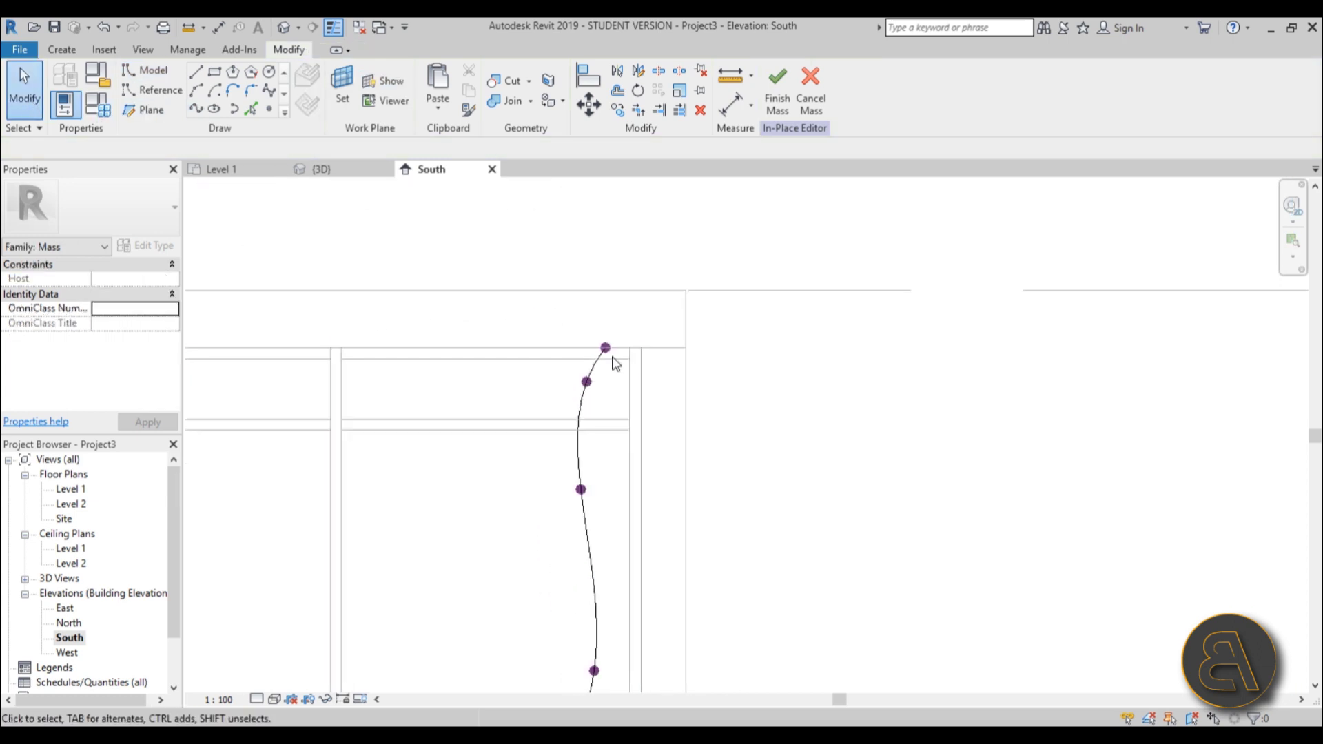
- Select the first profile's connected lines as a chain to check that the outline is closed
key(Tab)
key(Tab)
click(613, 363)
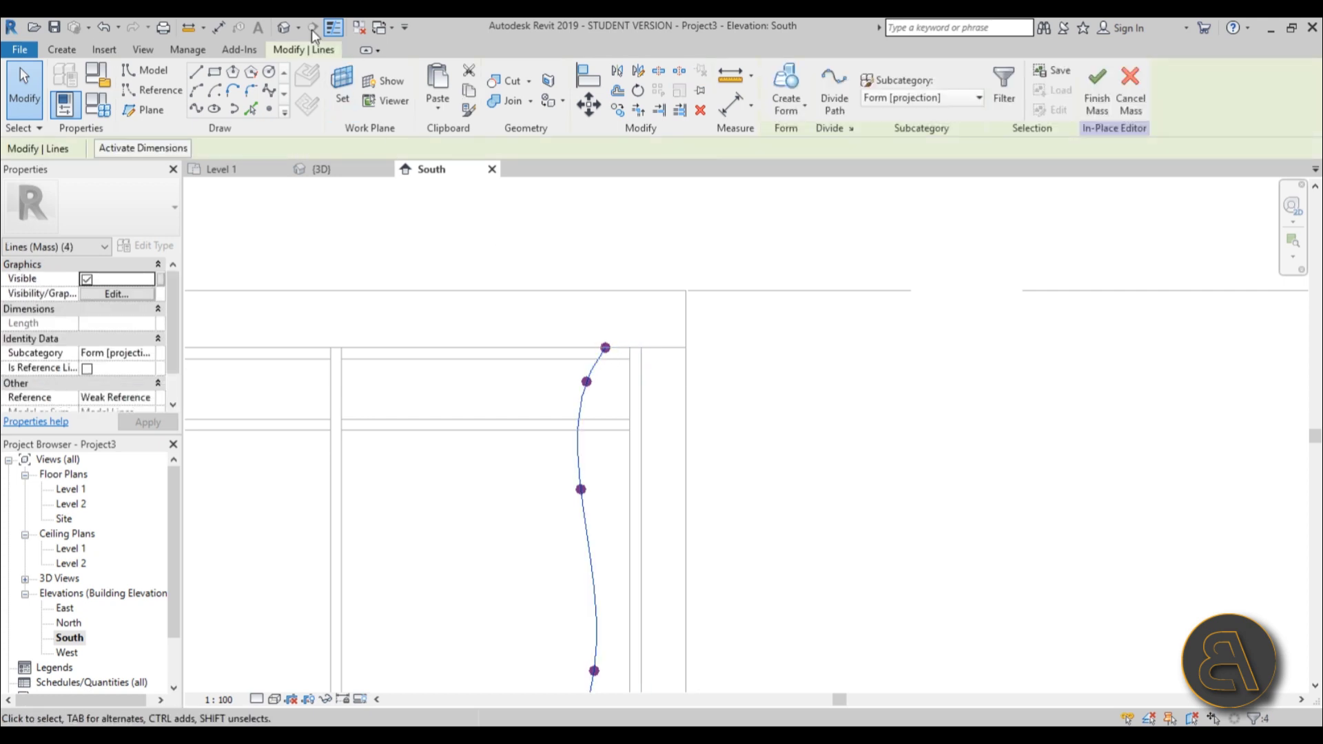
- Open the 3D view, set its visual style to Wireframe and inspect the profile at the building's corner
click(283, 28)
scroll(822, 342, down, 3)
shift+middle_drag(920, 432, 615, 521)
scroll(616, 520, up, 4)
click(273, 699)
click(310, 599)
scroll(657, 436, up, 3)
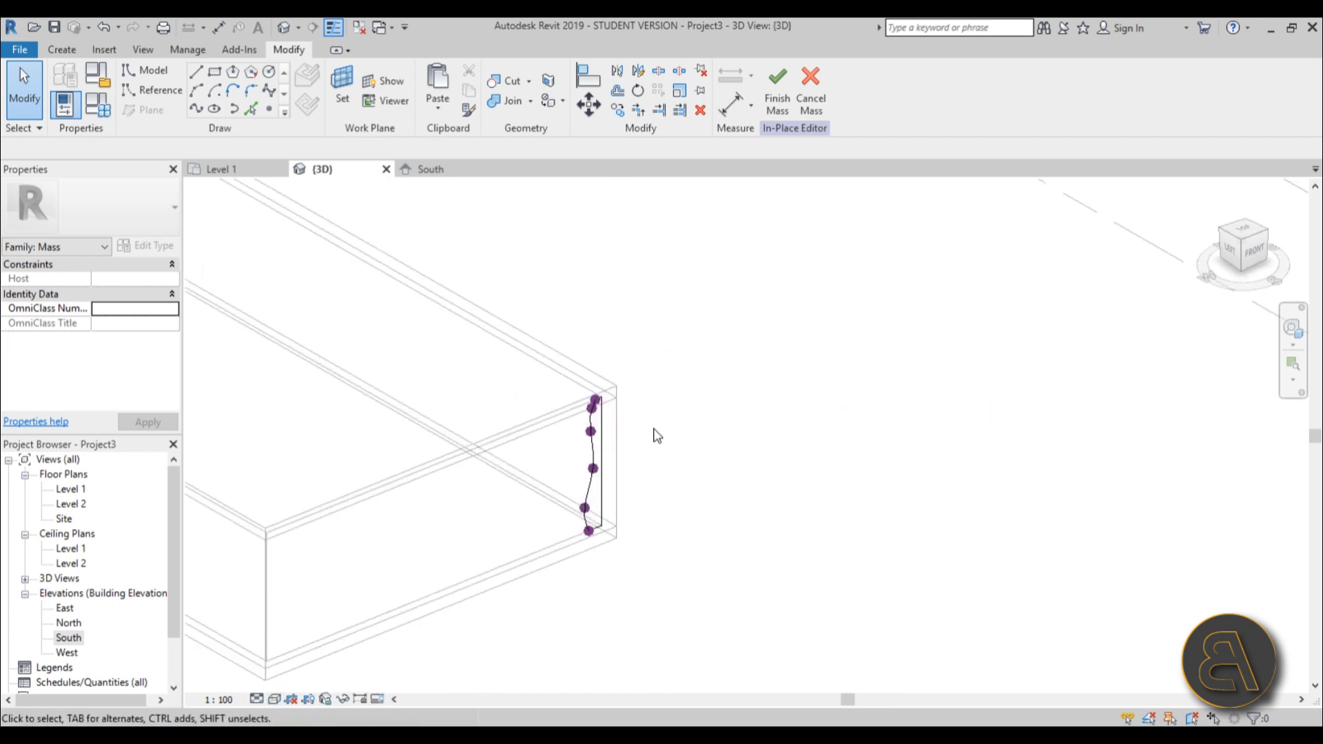
scroll(655, 436, up, 3)
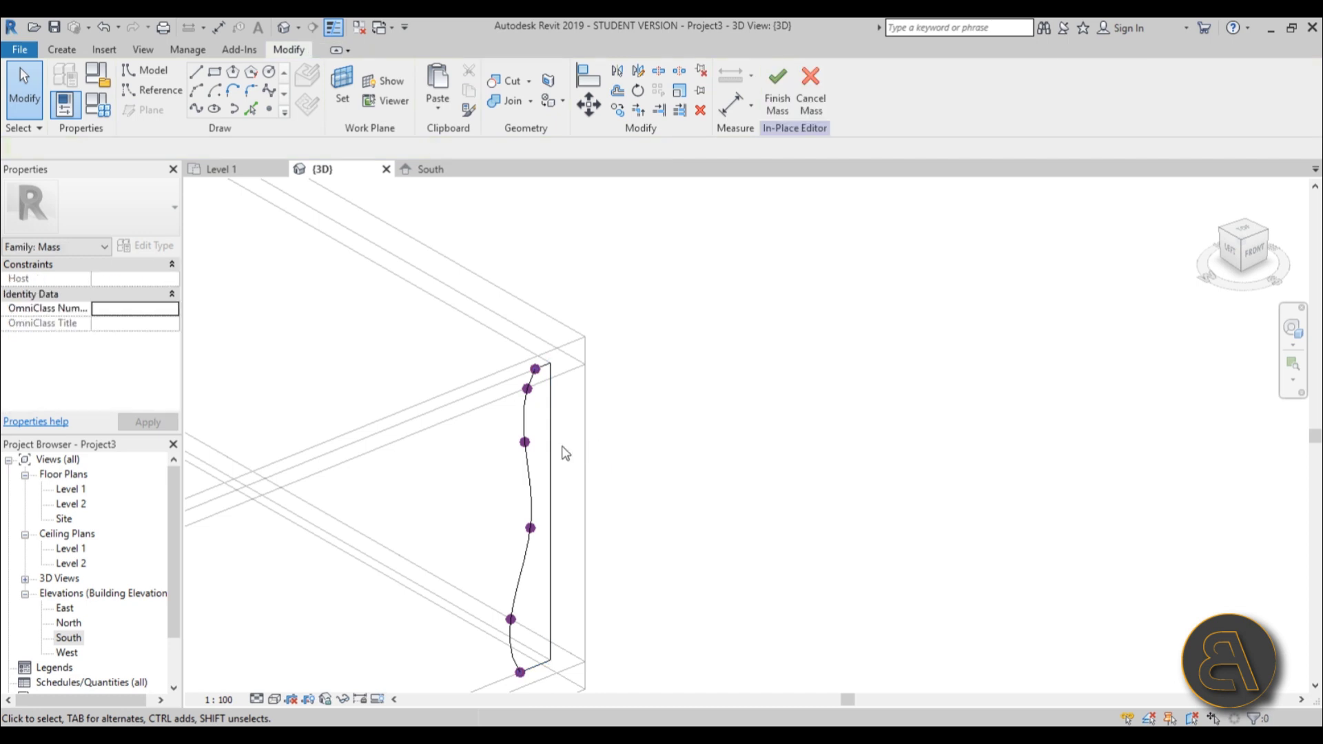
scroll(709, 382, down, 4)
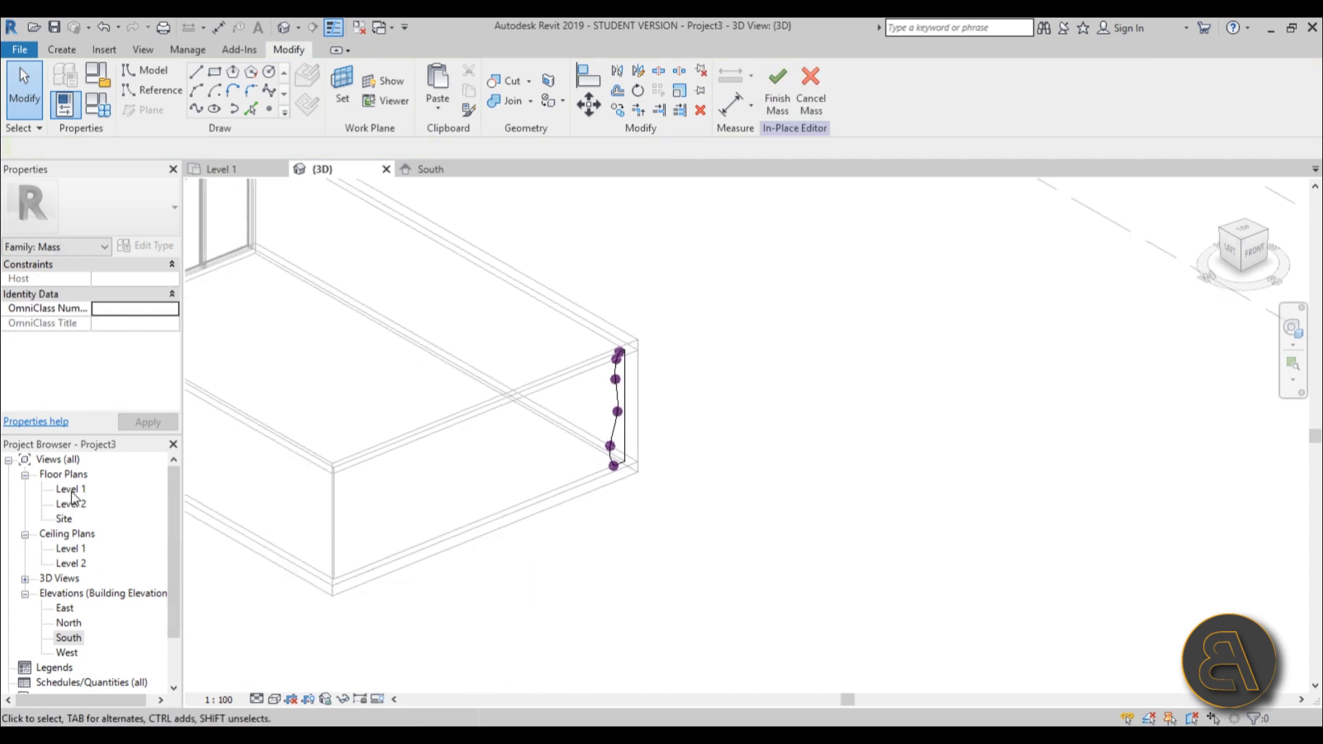
- Reopen the South elevation and start model lines with Draw on Work Plane on reference plane 2
click(75, 654)
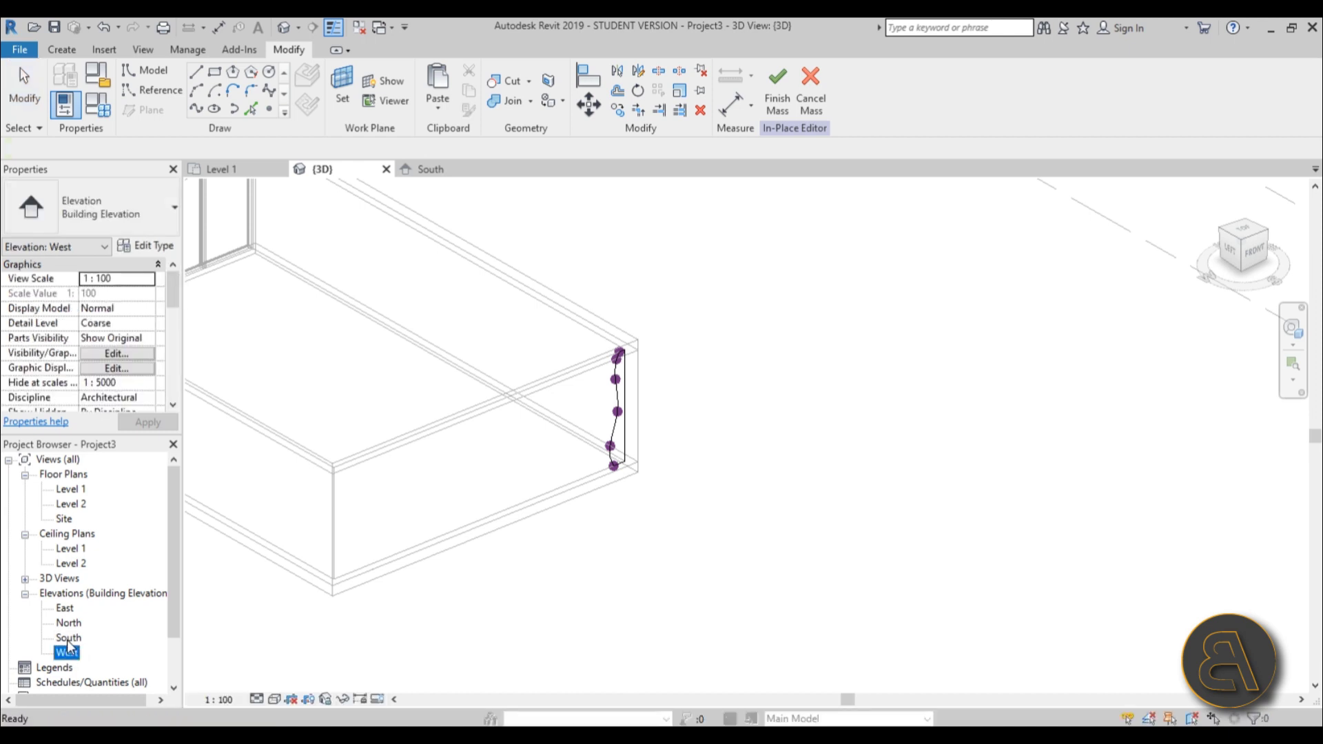
double_click(69, 637)
scroll(667, 360, down, 3)
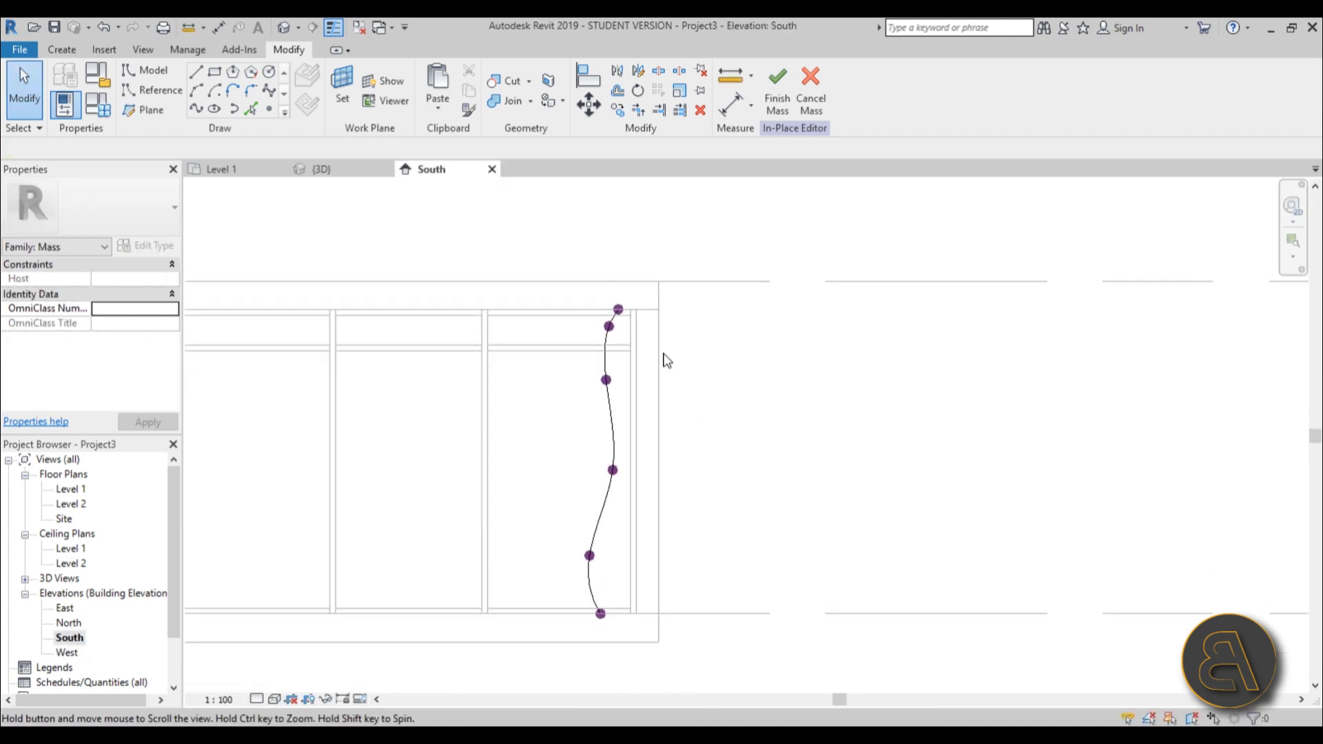
click(151, 74)
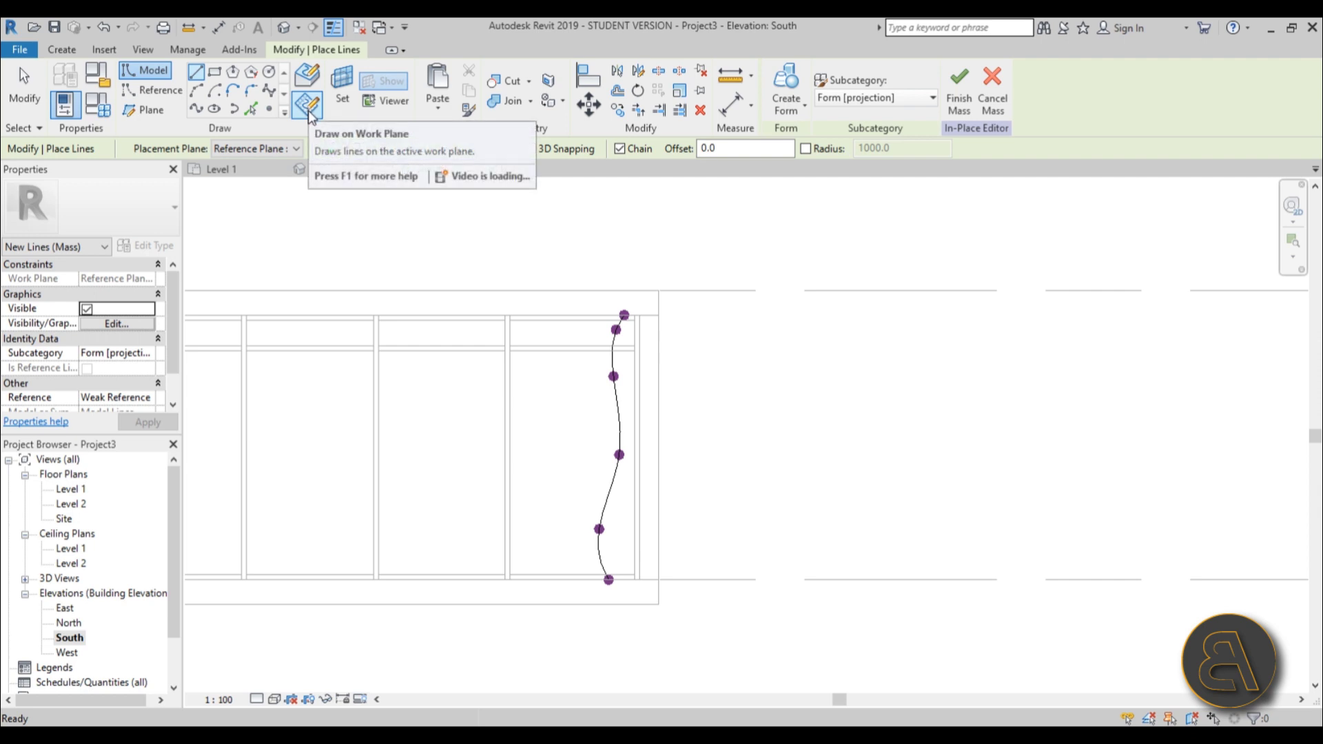
click(284, 149)
click(279, 192)
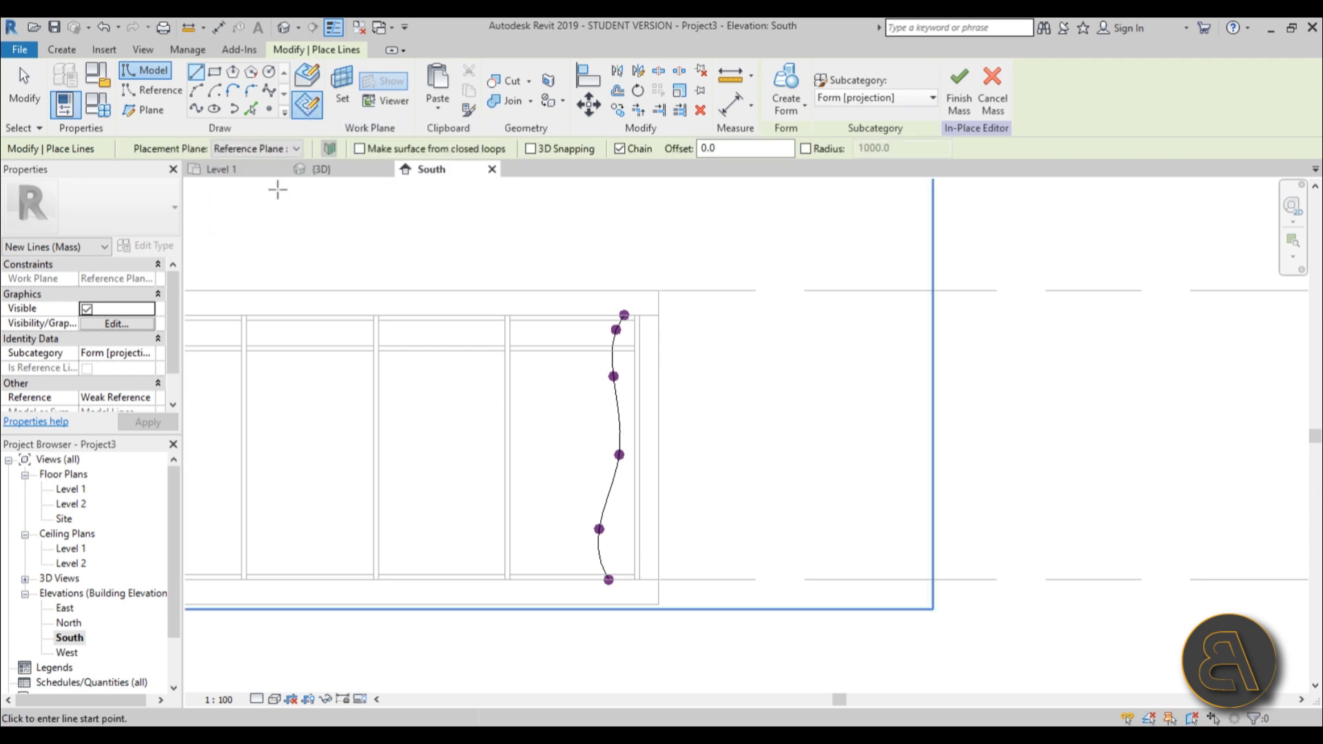
- Draw the second profile's top line about 260 mm long, its vertical line along the east wall, and a short bottom line
scroll(628, 310, up, 4)
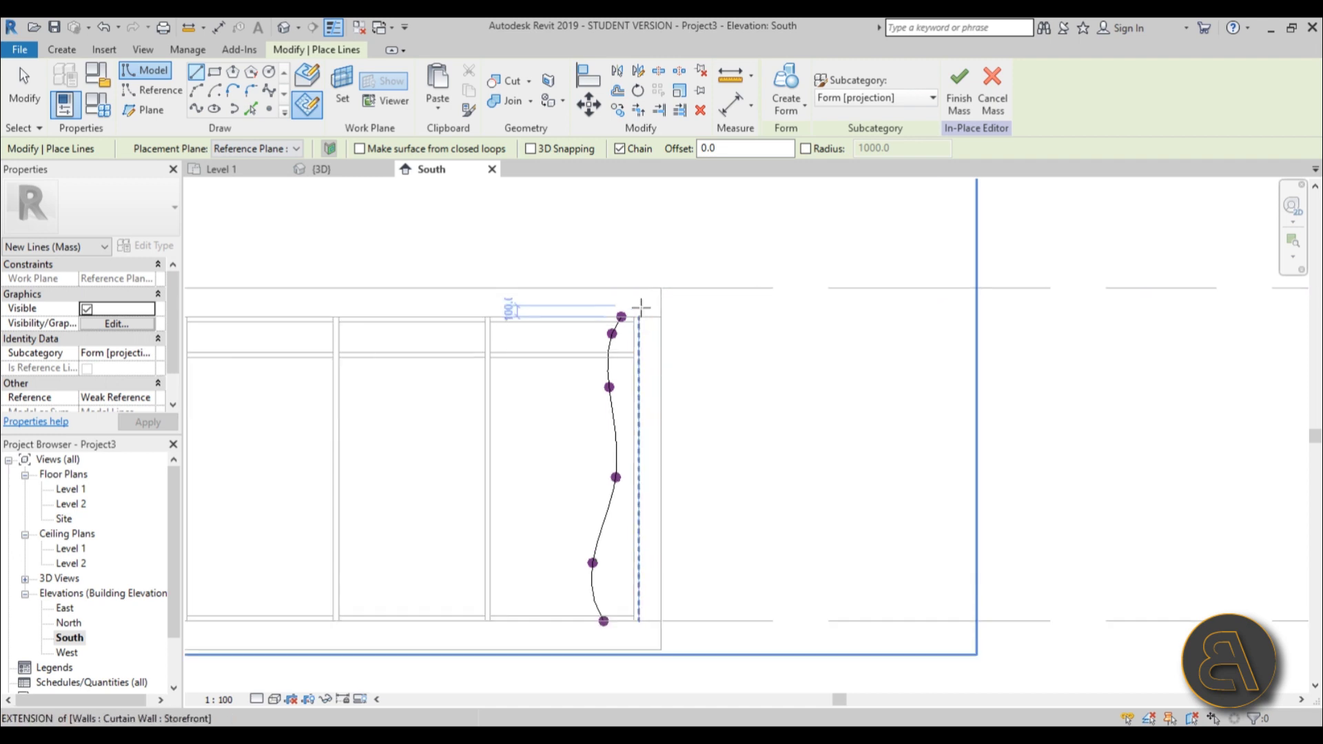
scroll(608, 325, up, 3)
click(553, 327)
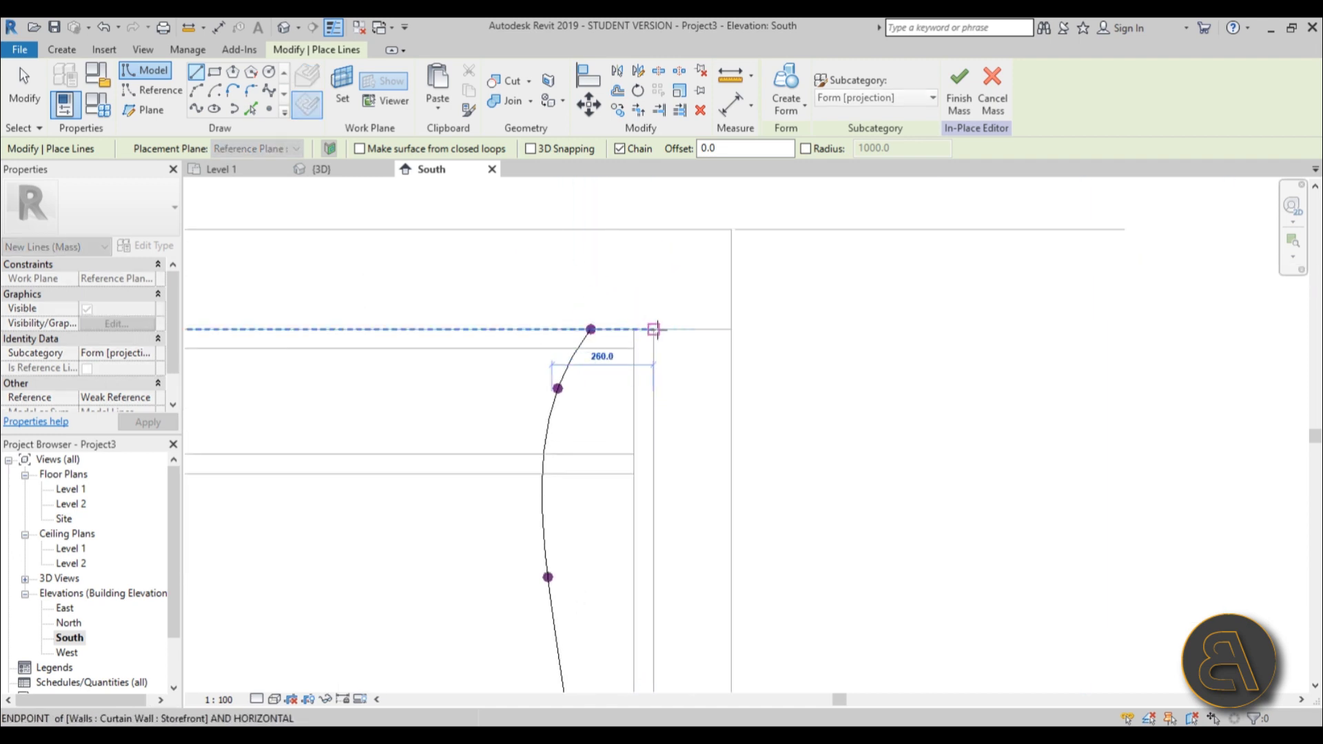
click(655, 328)
scroll(671, 566, down, 4)
scroll(672, 569, down, 2)
middle_drag(672, 569, 587, 195)
scroll(577, 519, up, 2)
click(581, 403)
click(531, 402)
scroll(543, 311, down, 2)
middle_drag(546, 316, 558, 494)
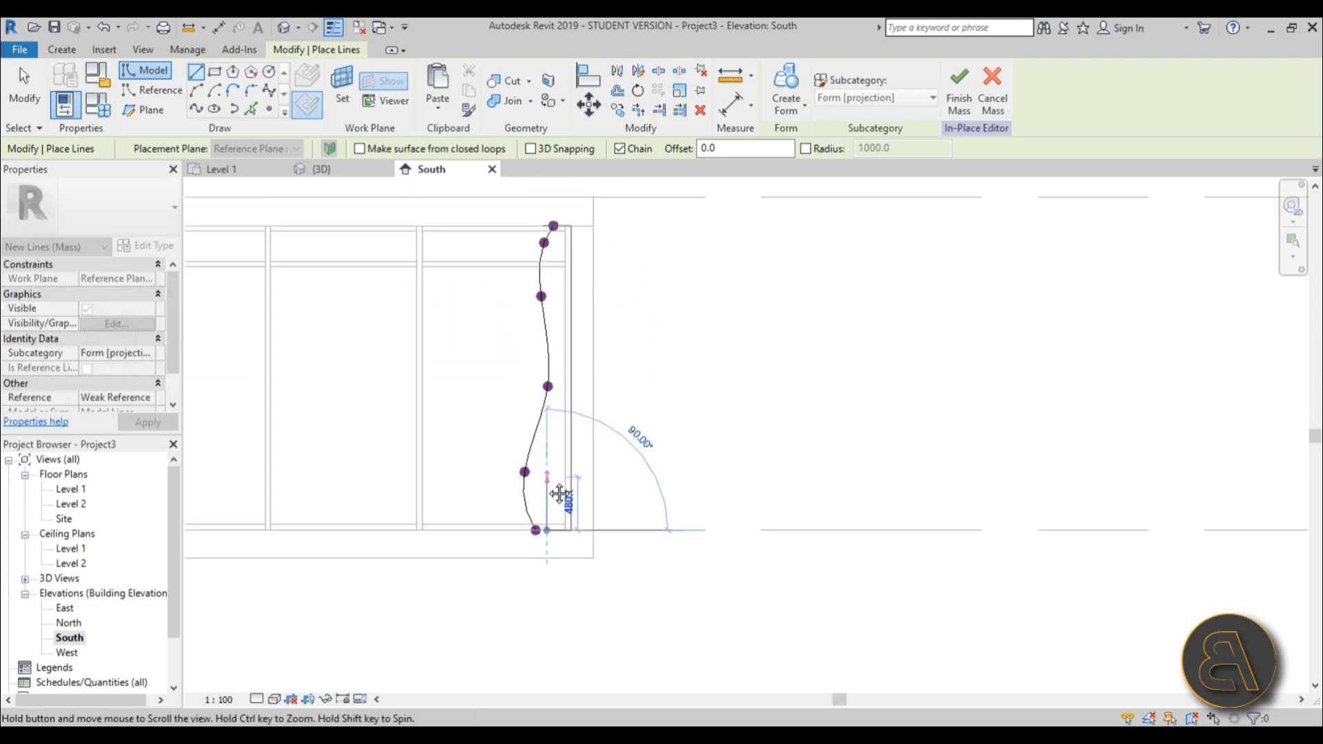
- Close the second profile on reference plane 2 with a wavy spline from the bottom line's free end to the top line's
click(195, 108)
scroll(557, 535, up, 2)
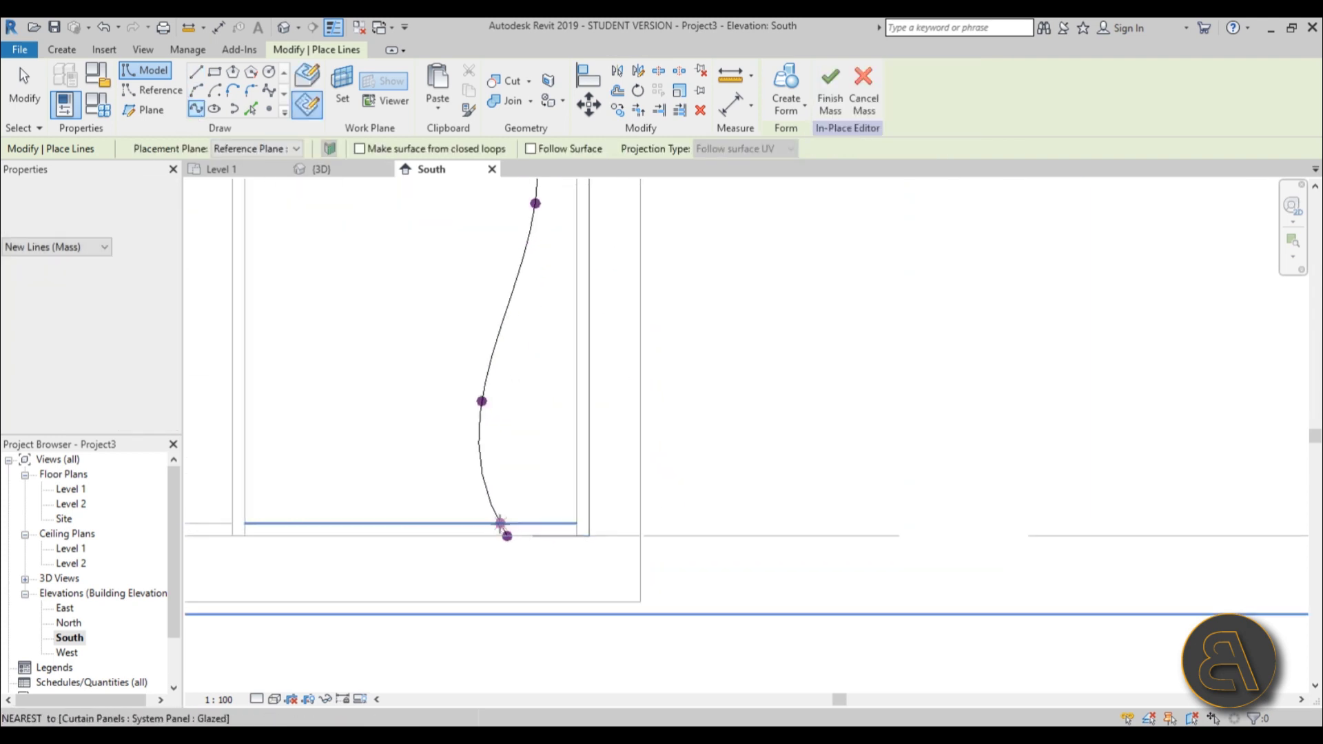
click(544, 459)
click(525, 402)
click(497, 278)
click(518, 233)
middle_drag(538, 300, 566, 648)
click(529, 486)
middle_drag(585, 320, 589, 538)
scroll(587, 447, up, 2)
click(591, 536)
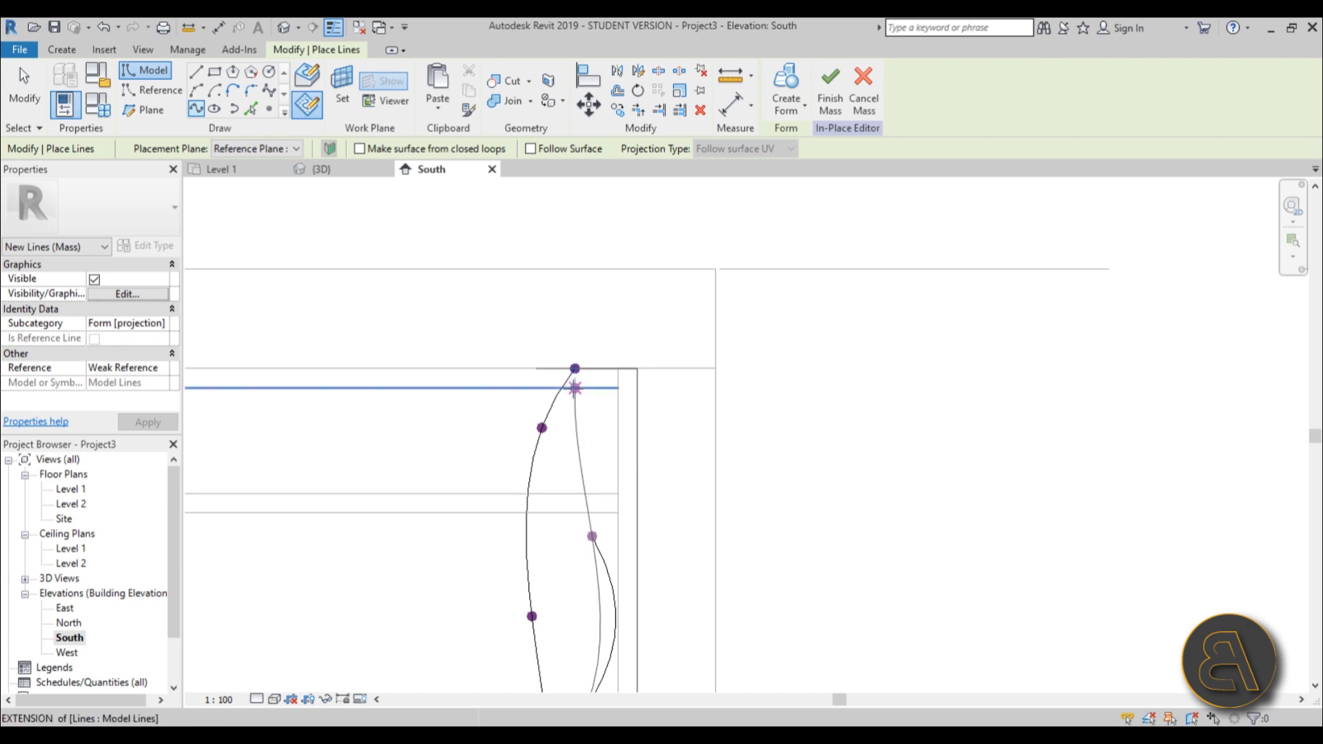
click(535, 369)
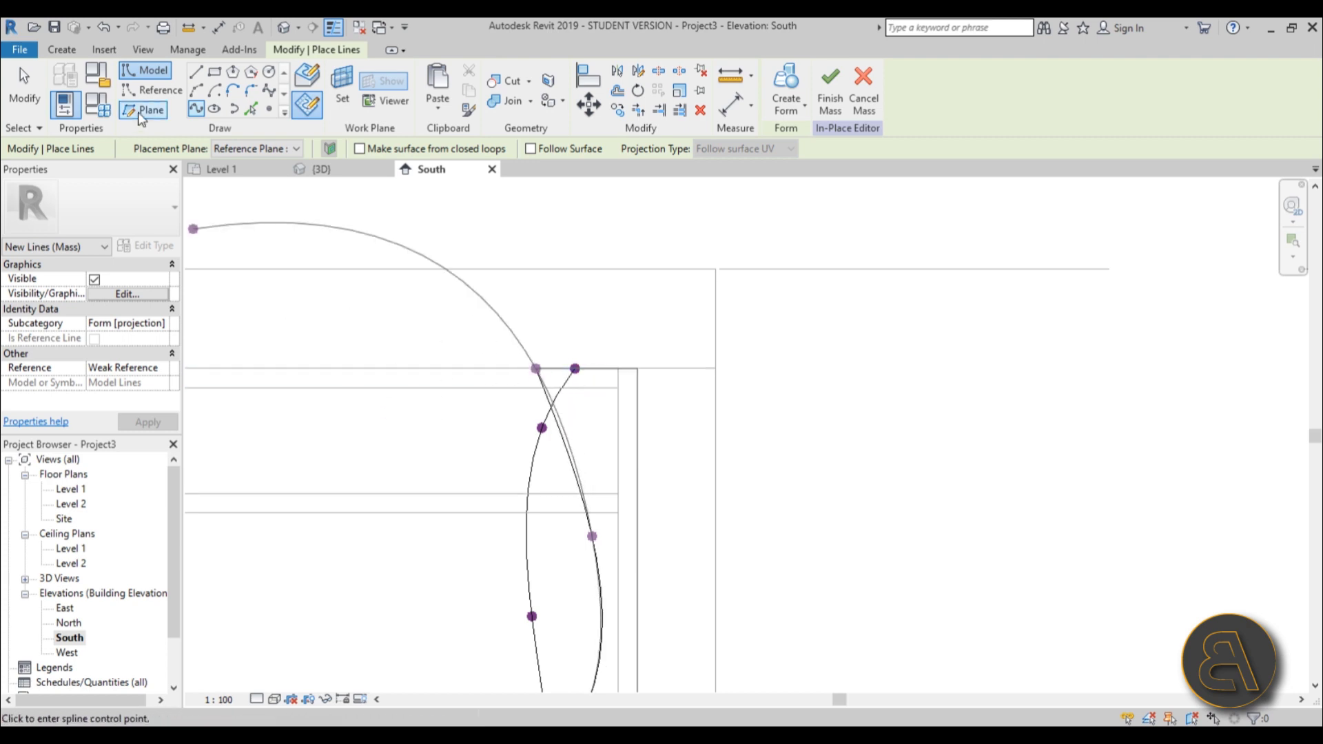
click(25, 86)
scroll(614, 295, down, 2)
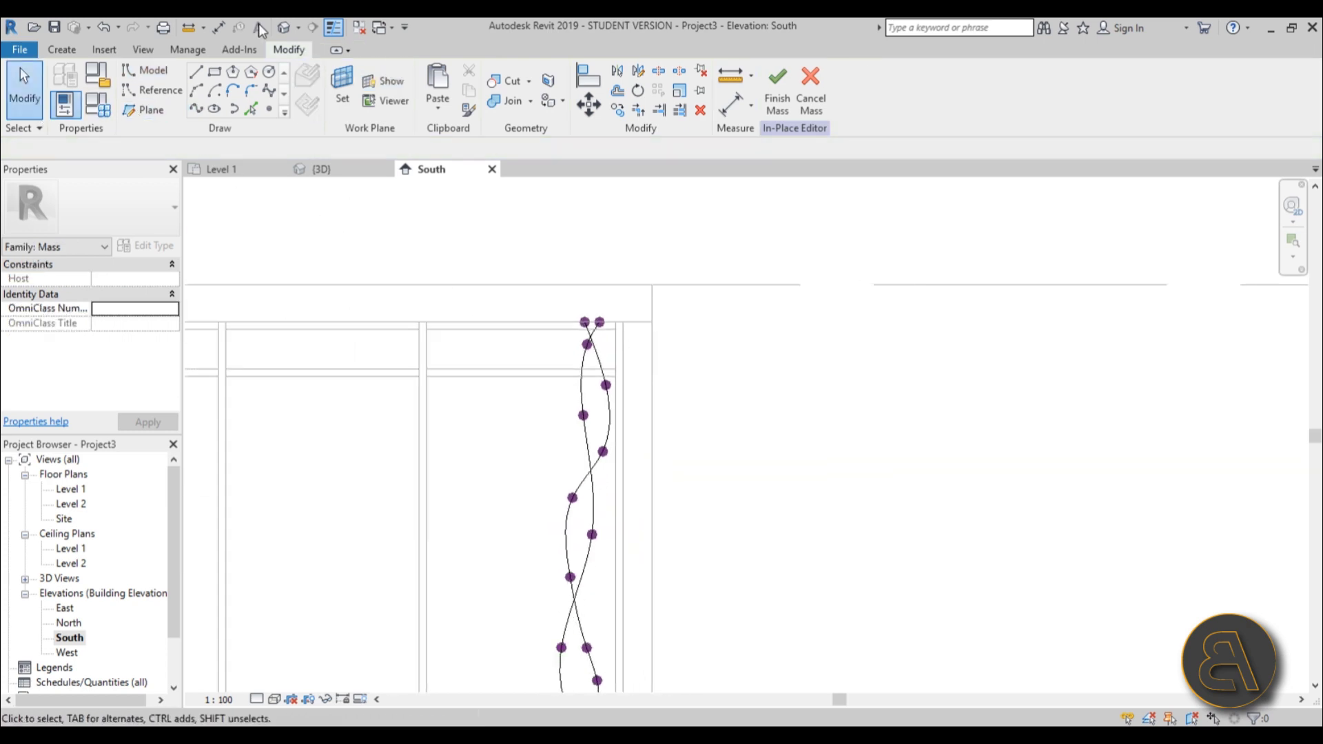
- Examine the positions of the two profiles in the 3D view and the Level 1 floor plan
click(281, 31)
shift+middle_drag(724, 393, 712, 440)
click(69, 488)
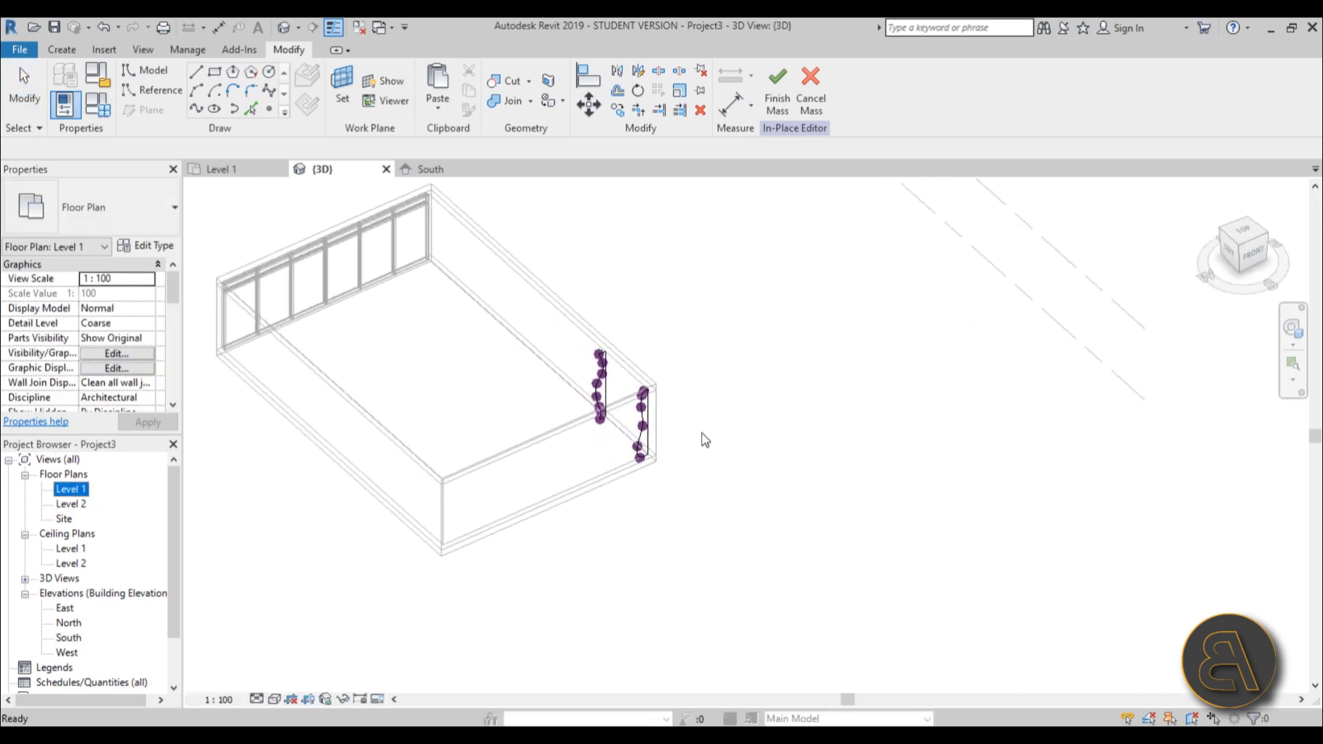
double_click(71, 488)
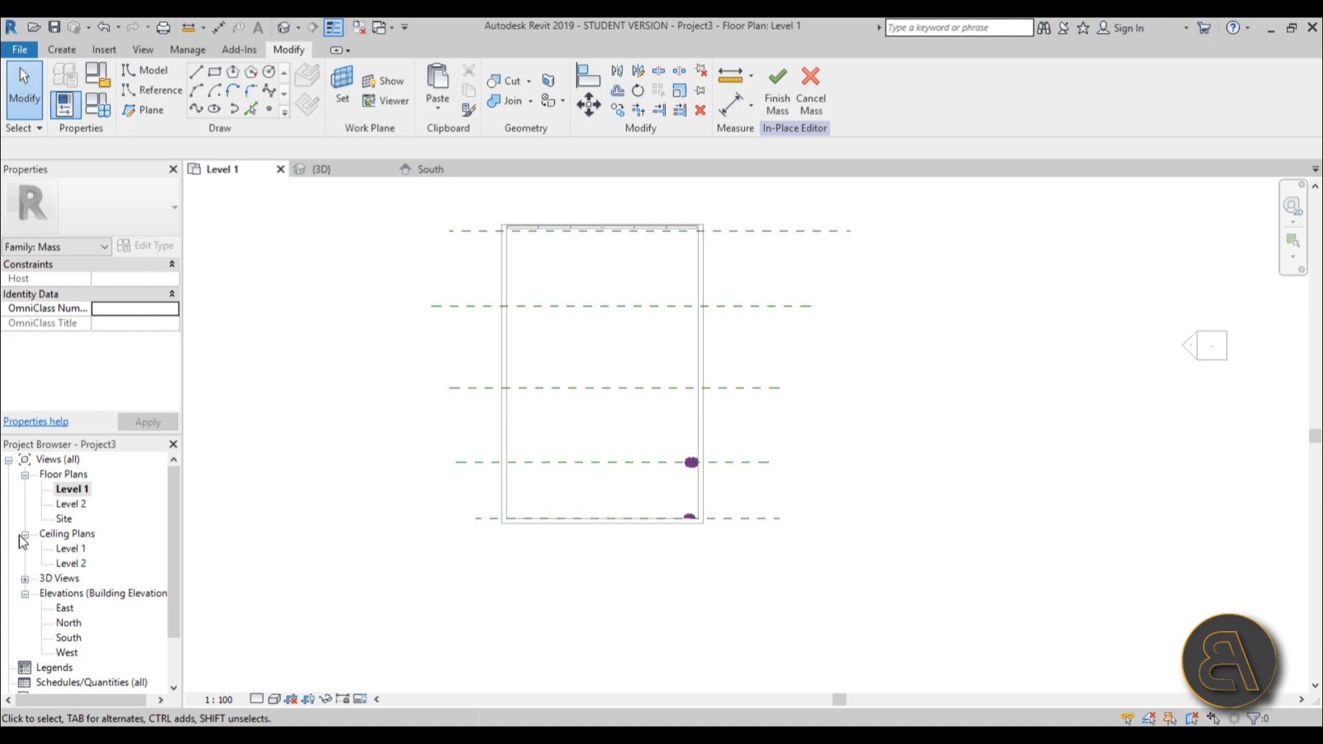
- Reopen the South elevation and start model lines with Draw on Work Plane on reference plane 3
double_click(69, 639)
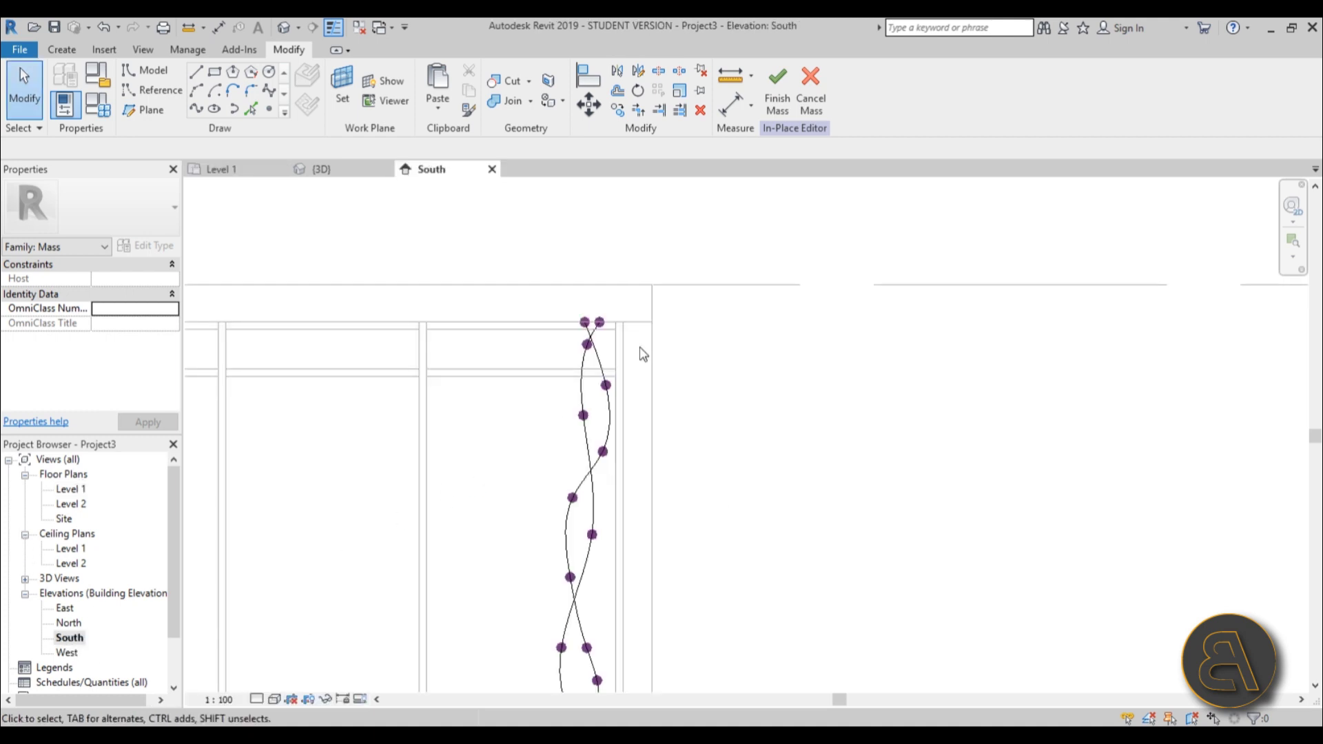
scroll(641, 349, down, 2)
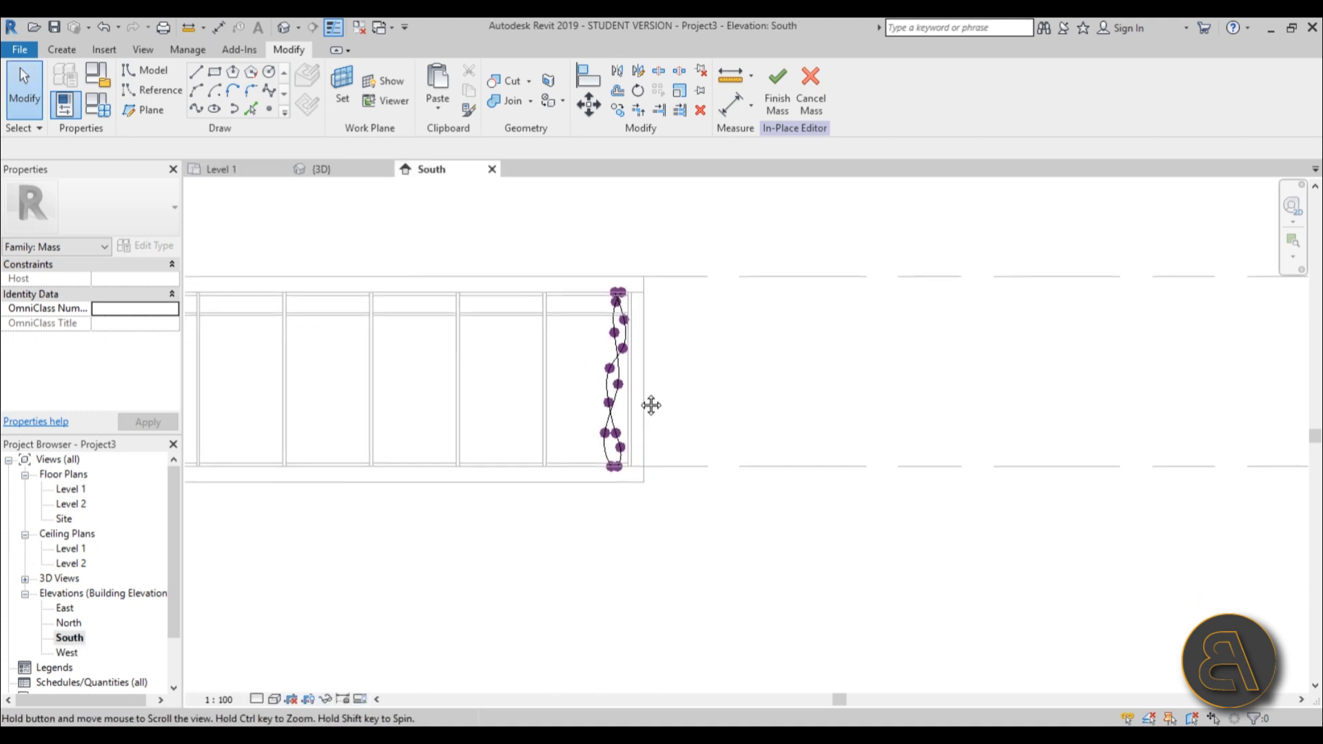
click(146, 71)
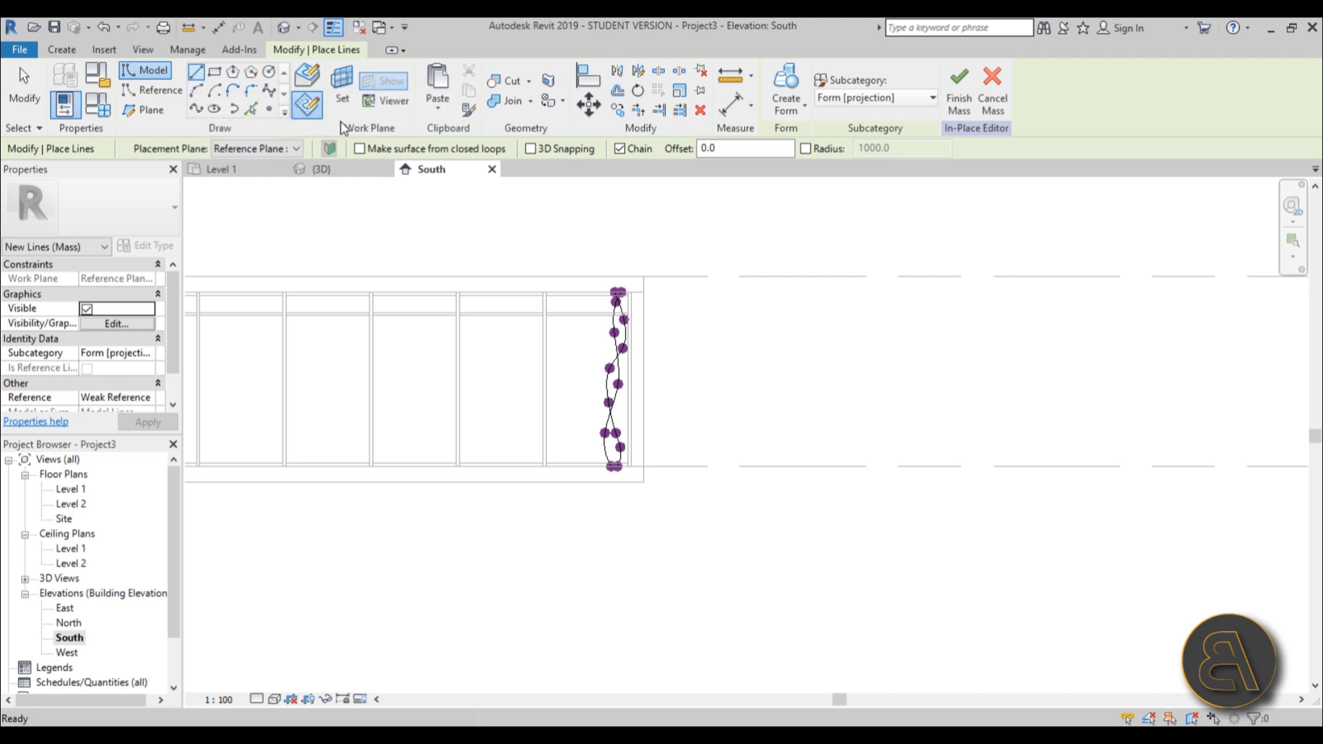
click(305, 107)
click(266, 151)
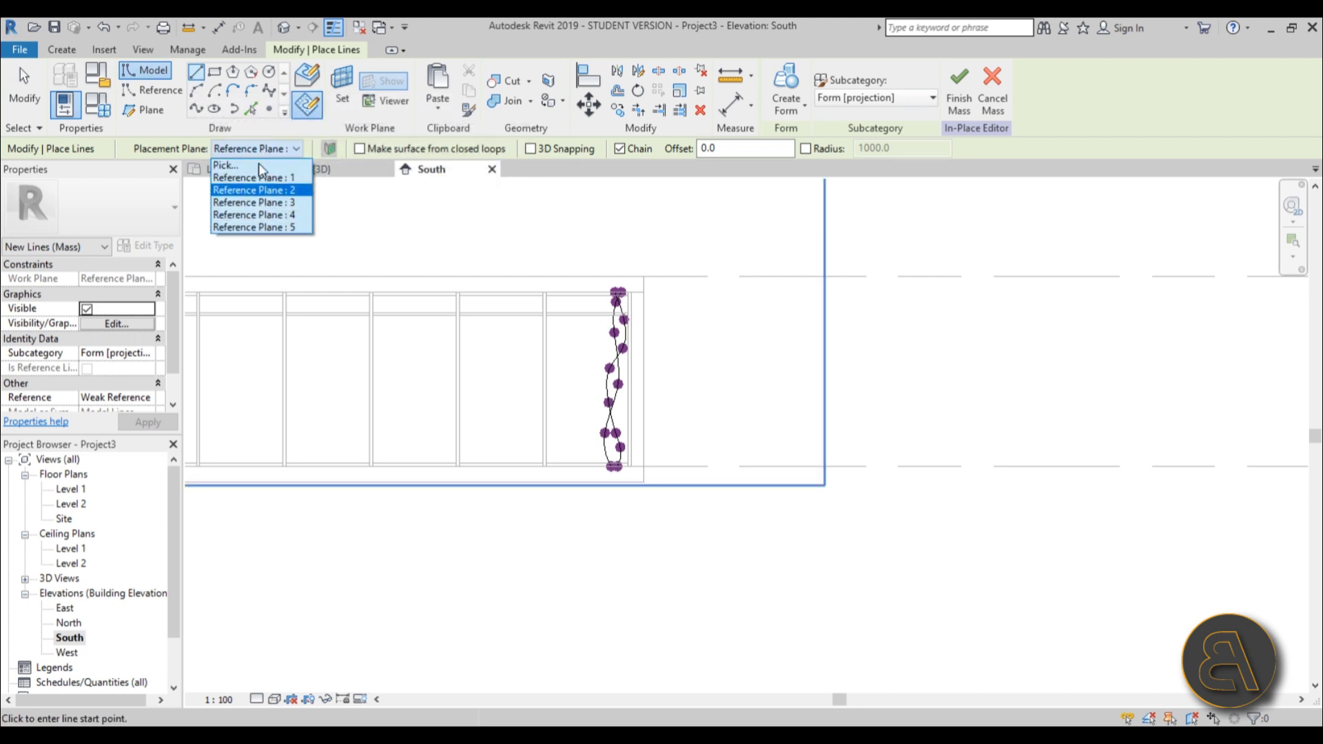
click(266, 203)
- Draw the third profile's top line about 340 mm long, its vertical line along the east wall, and a short bottom line
scroll(616, 280, up, 5)
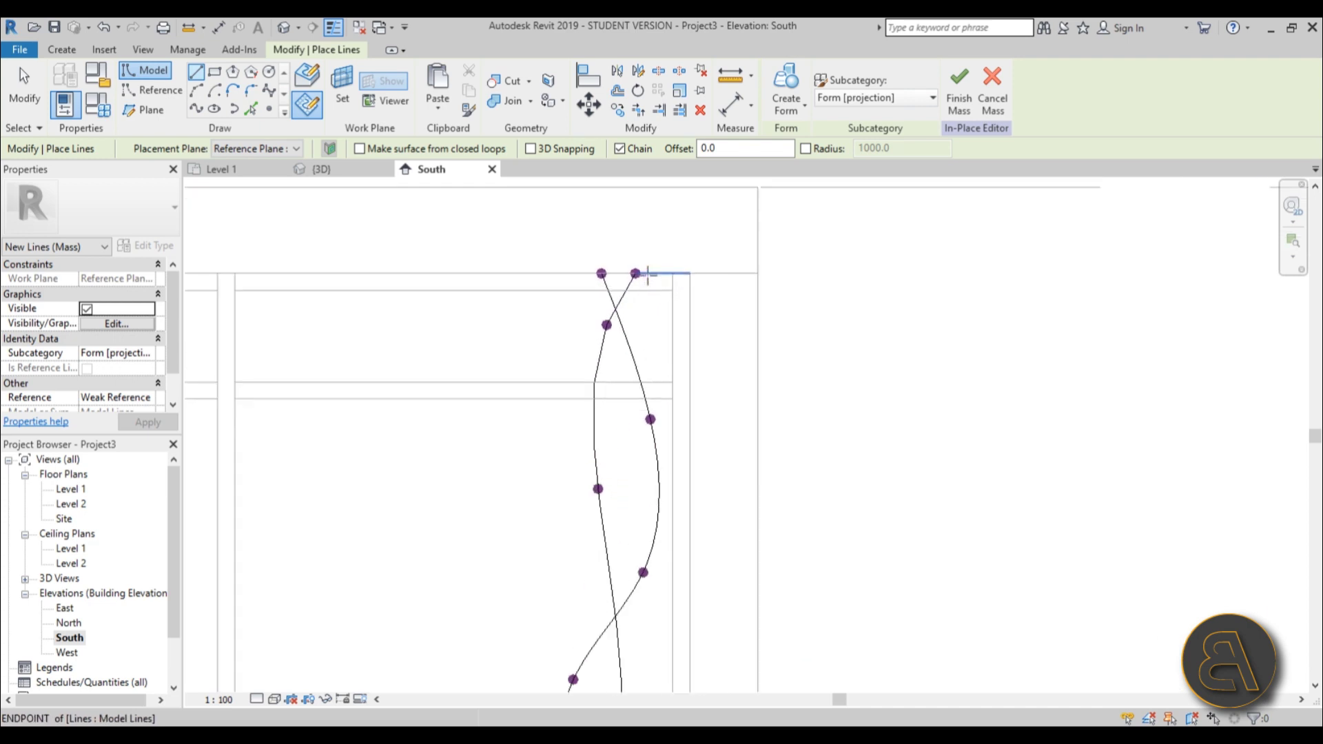
click(695, 273)
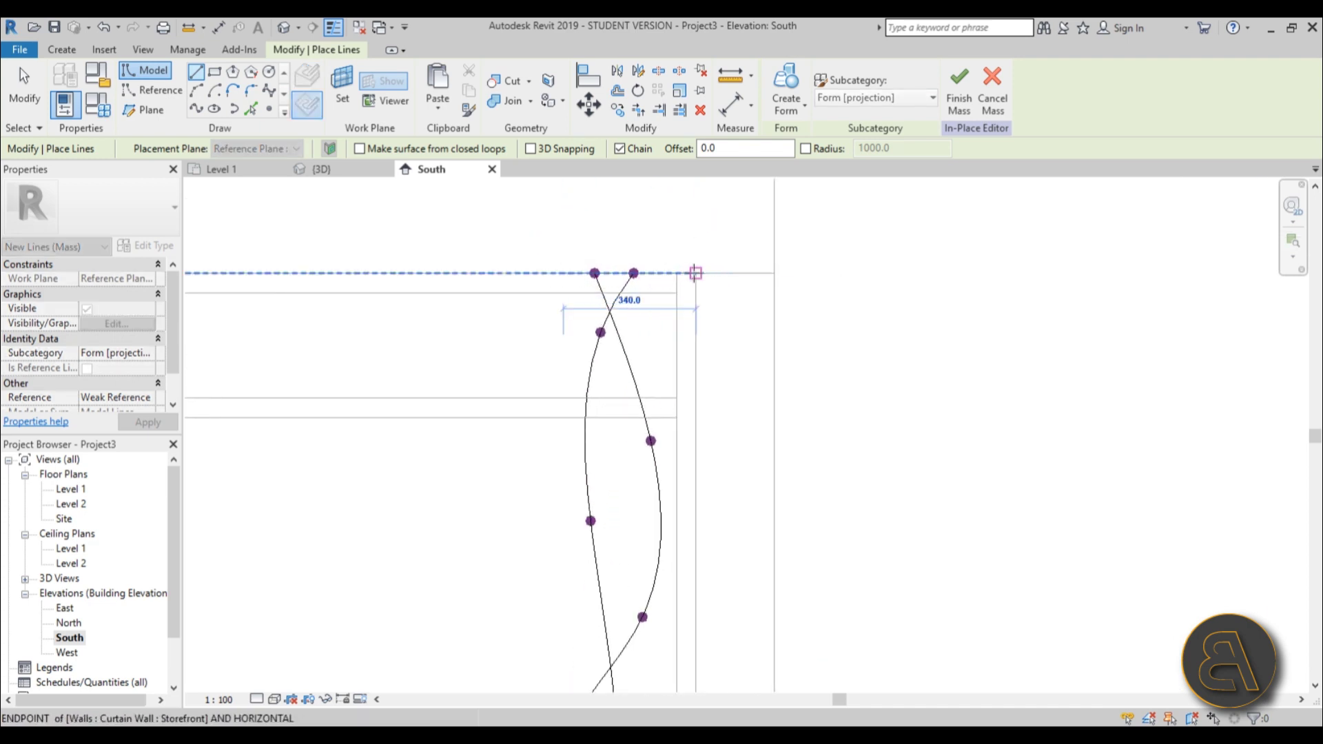
scroll(724, 424, down, 8)
middle_drag(743, 482, 715, 165)
scroll(699, 467, up, 5)
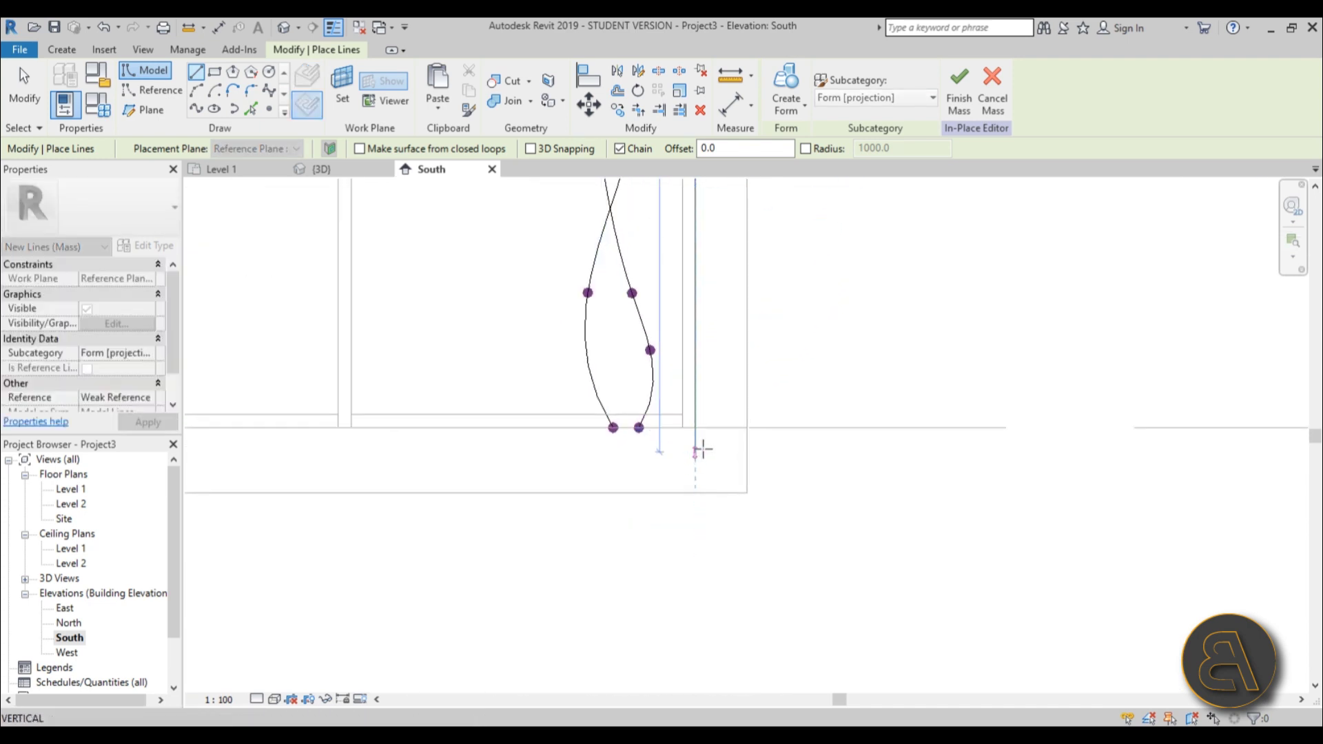
click(695, 427)
scroll(666, 426, up, 3)
click(667, 426)
scroll(533, 496, down, 2)
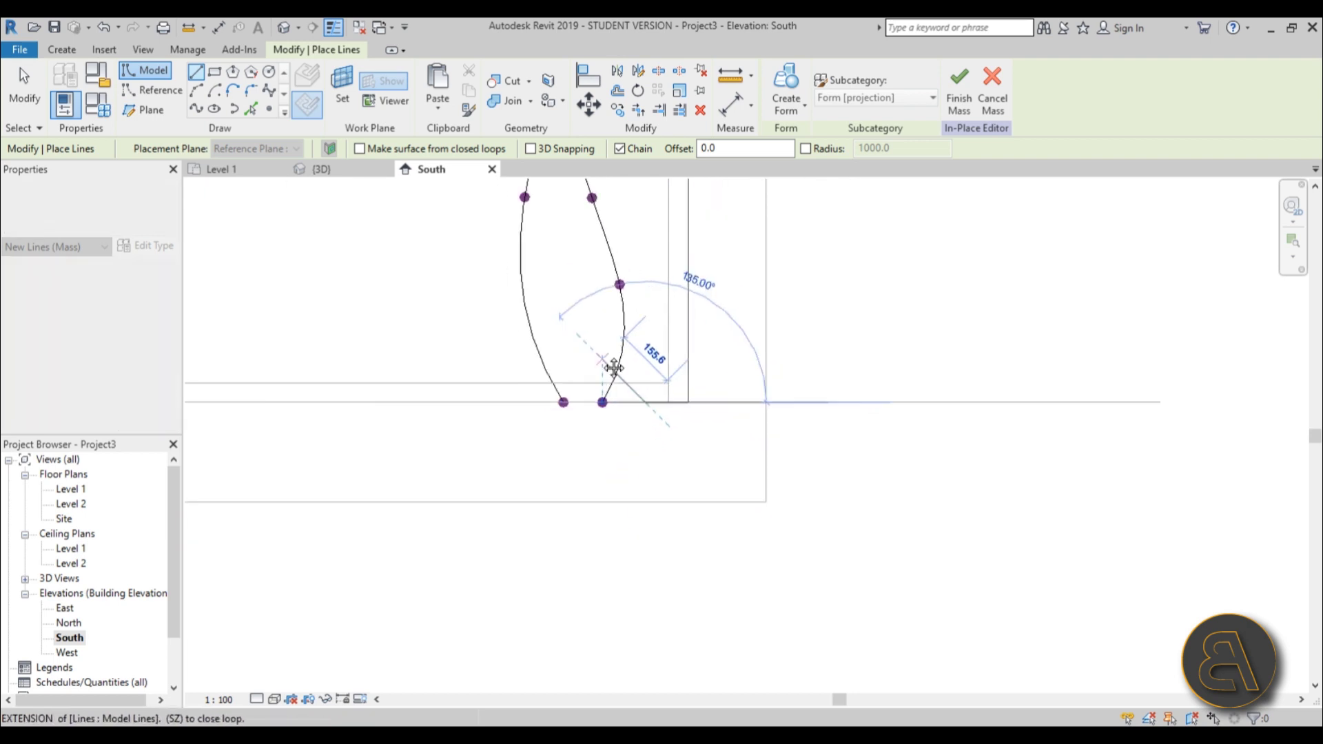
- Start a spline at the free end of the third profile's bottom line, curving up toward the east wall and turning back inward
click(197, 109)
click(627, 453)
scroll(632, 397, down, 2)
middle_drag(633, 397, 624, 502)
scroll(624, 500, down, 2)
scroll(692, 413, down, 4)
scroll(561, 369, up, 2)
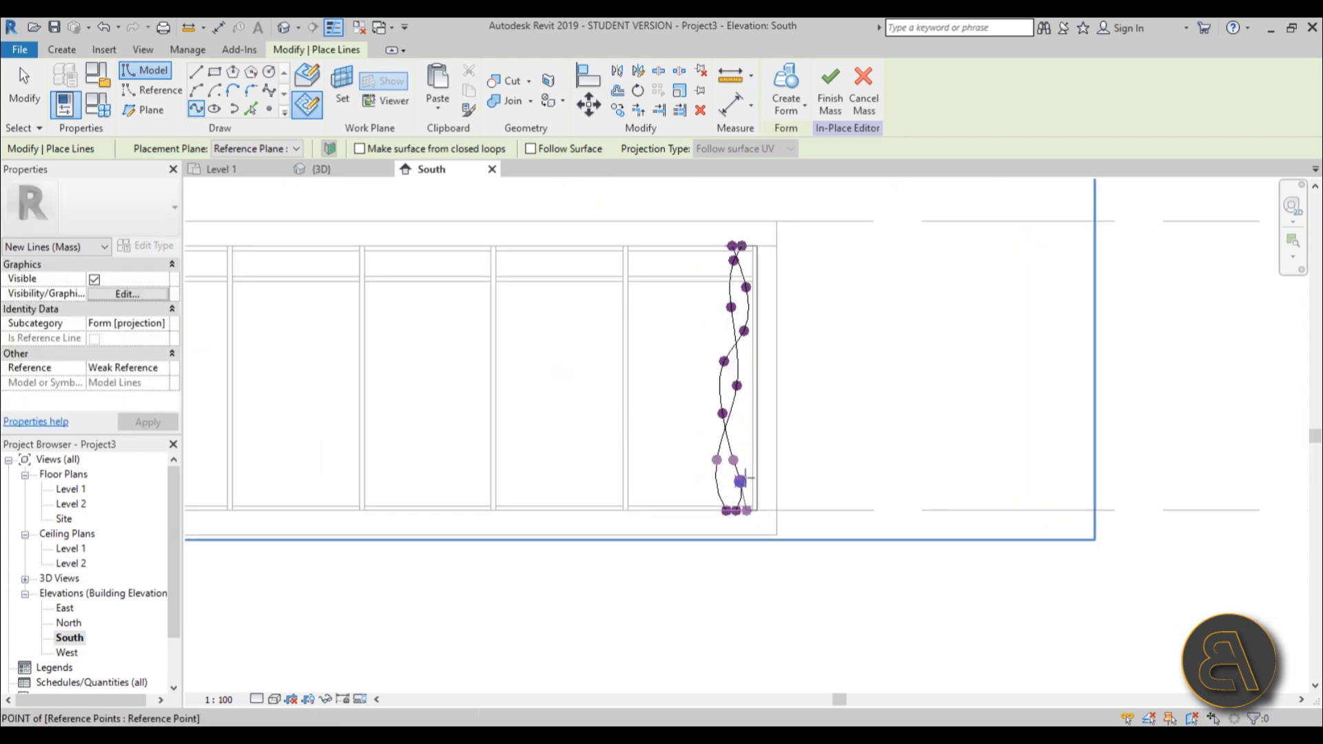
scroll(689, 476, up, 2)
scroll(654, 465, up, 3)
click(640, 479)
click(663, 424)
click(663, 337)
click(613, 321)
click(598, 318)
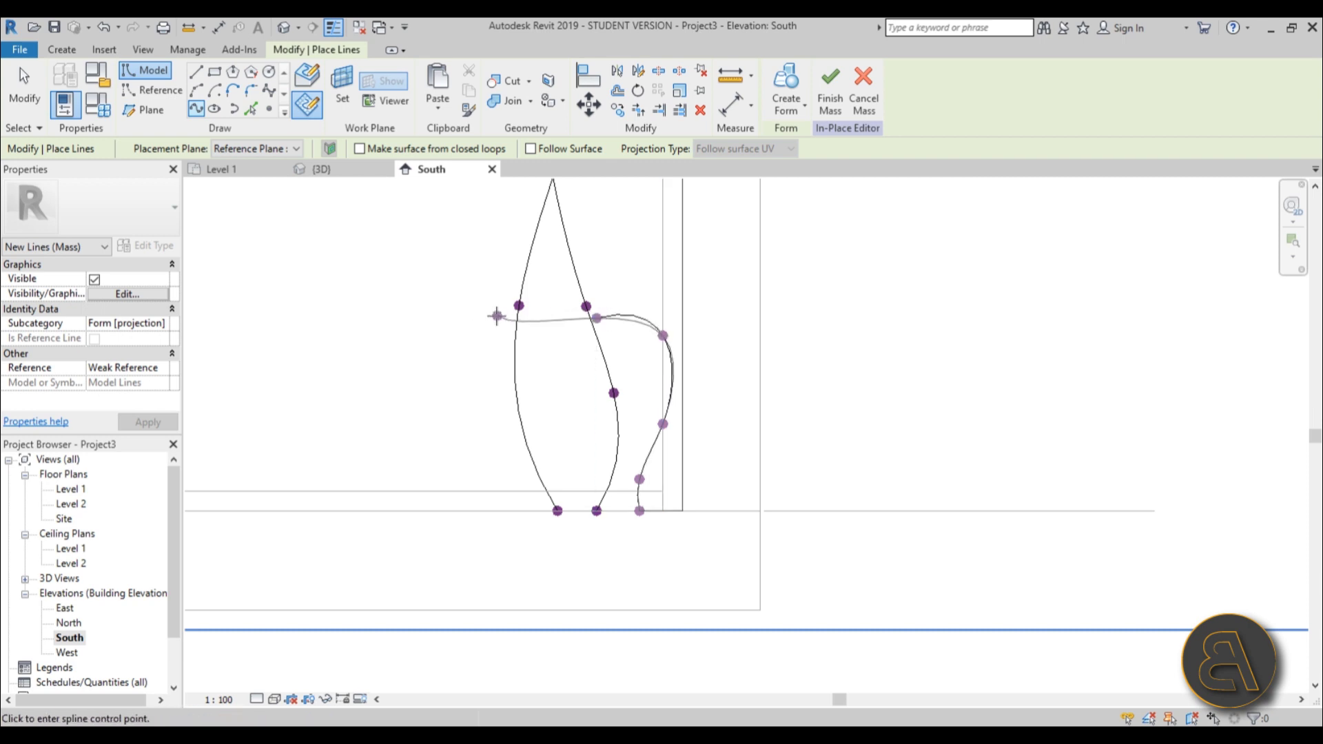
- Extend the third profile's spline inward past the other two profiles, around a rounded tip and back toward the wall as a seat shape
click(471, 318)
click(471, 301)
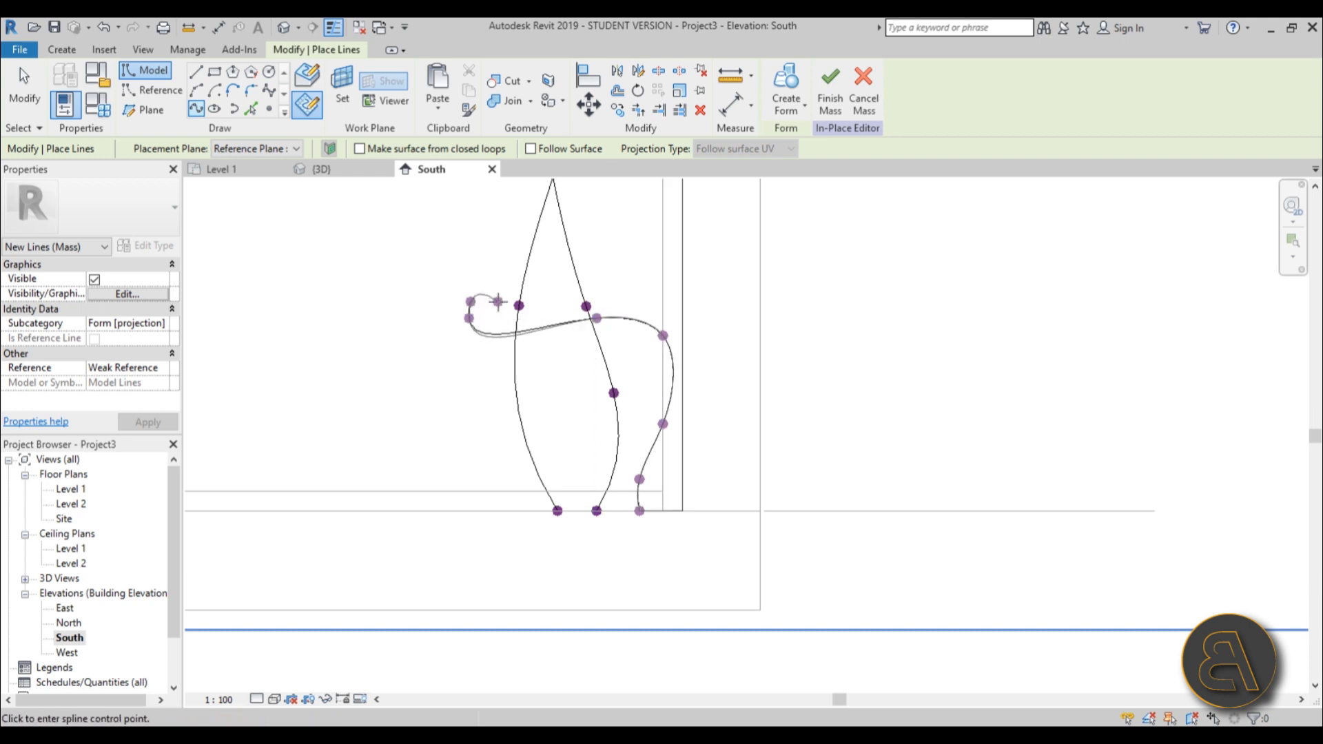
click(520, 305)
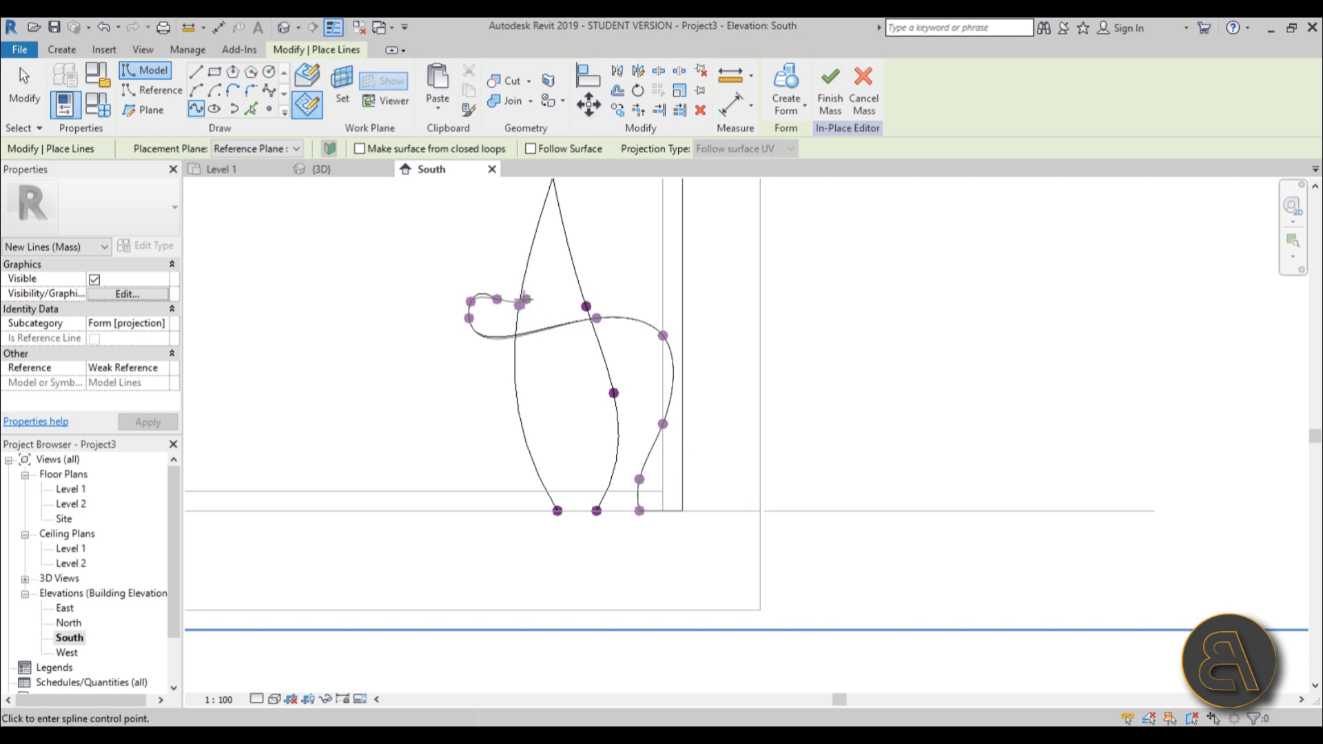
scroll(512, 300, up, 5)
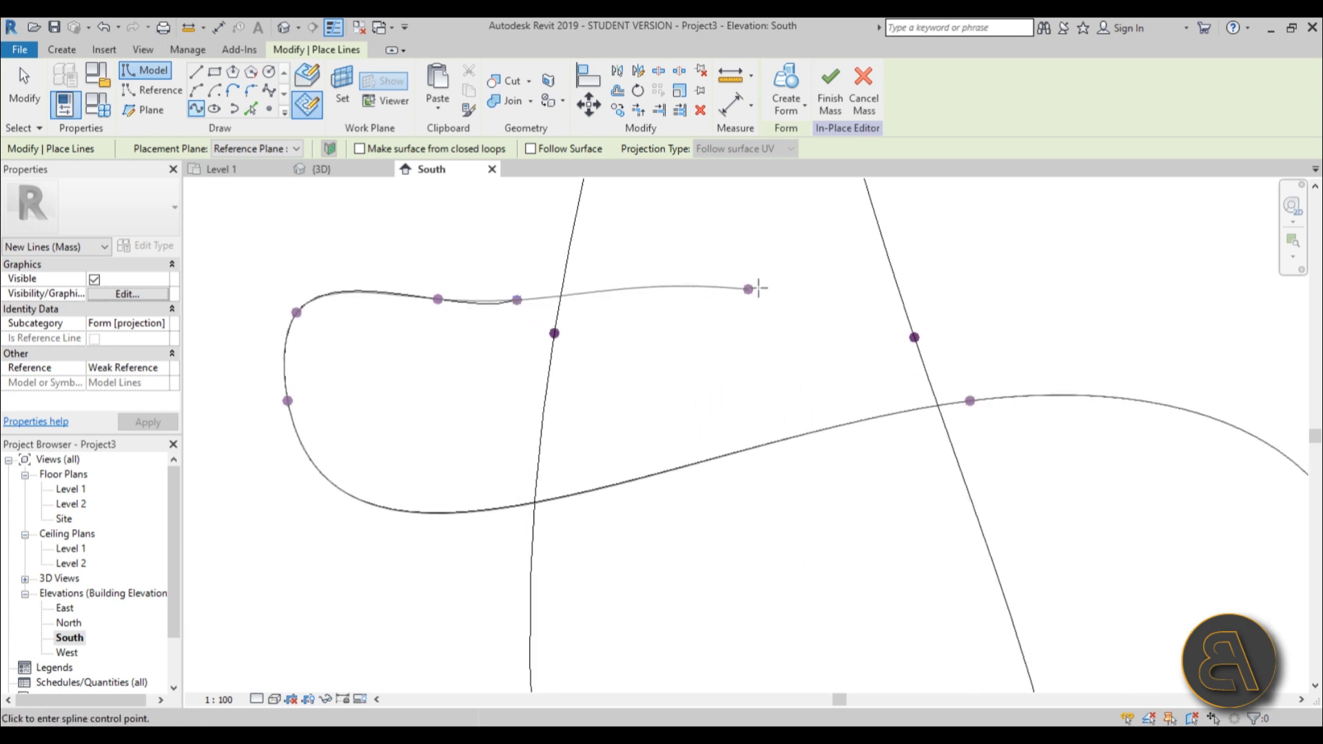
click(752, 284)
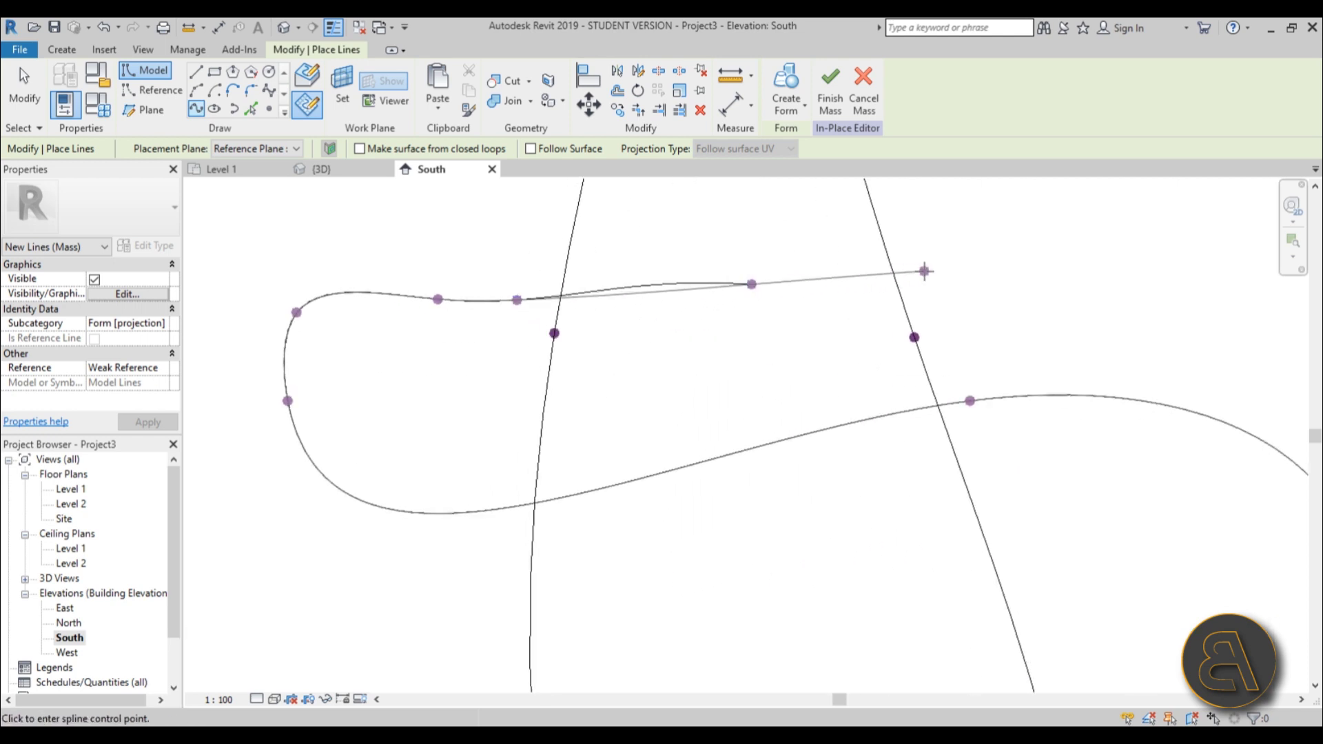
click(940, 270)
scroll(1035, 250, down, 2)
middle_drag(1035, 252, 563, 462)
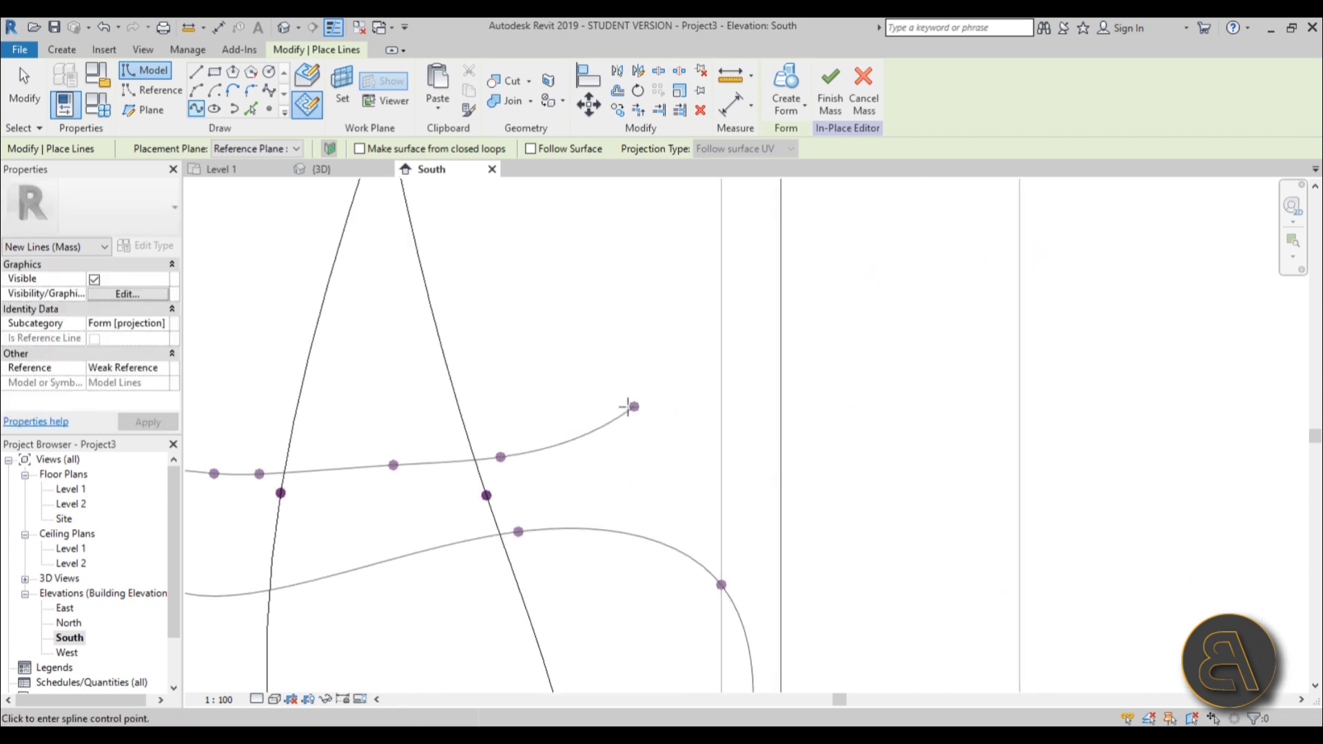
click(588, 406)
- Continue the third profile's spline upward in gentle waves and close it at the top line's free end
scroll(618, 332, down, 2)
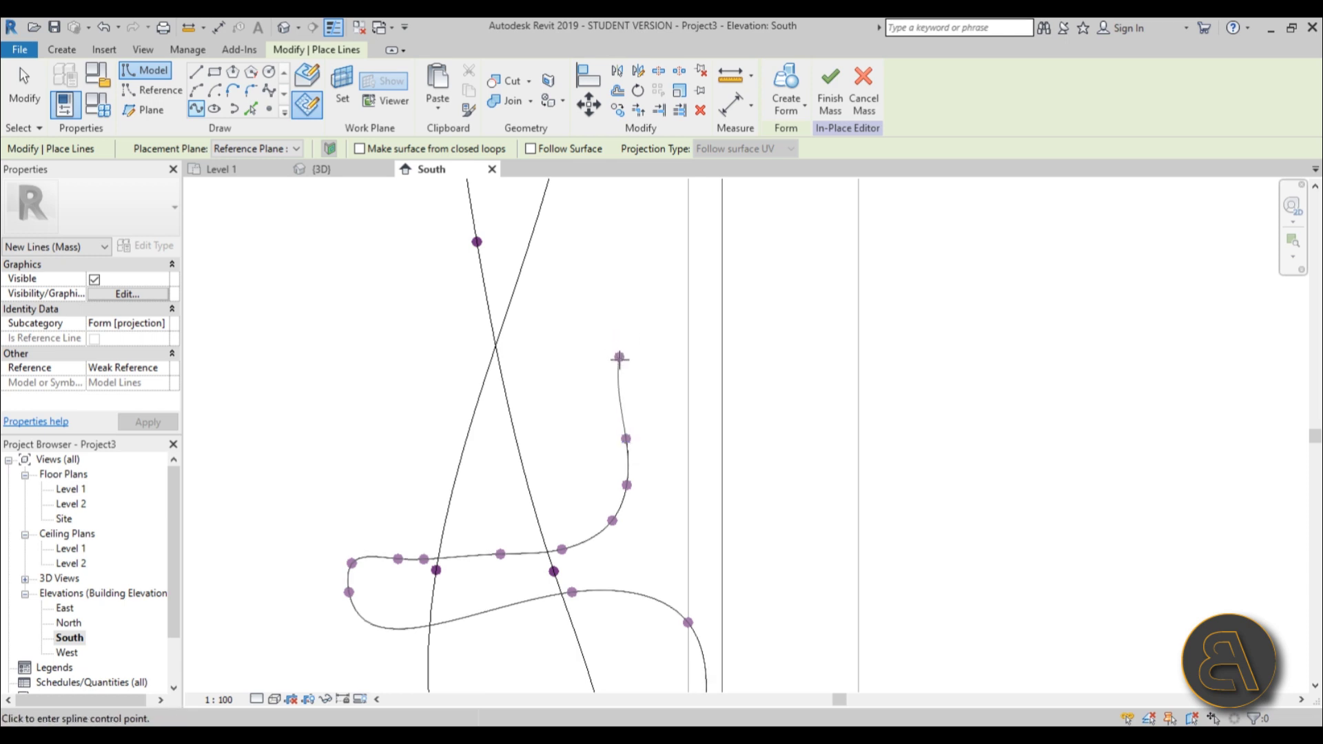
middle_drag(625, 208, 630, 571)
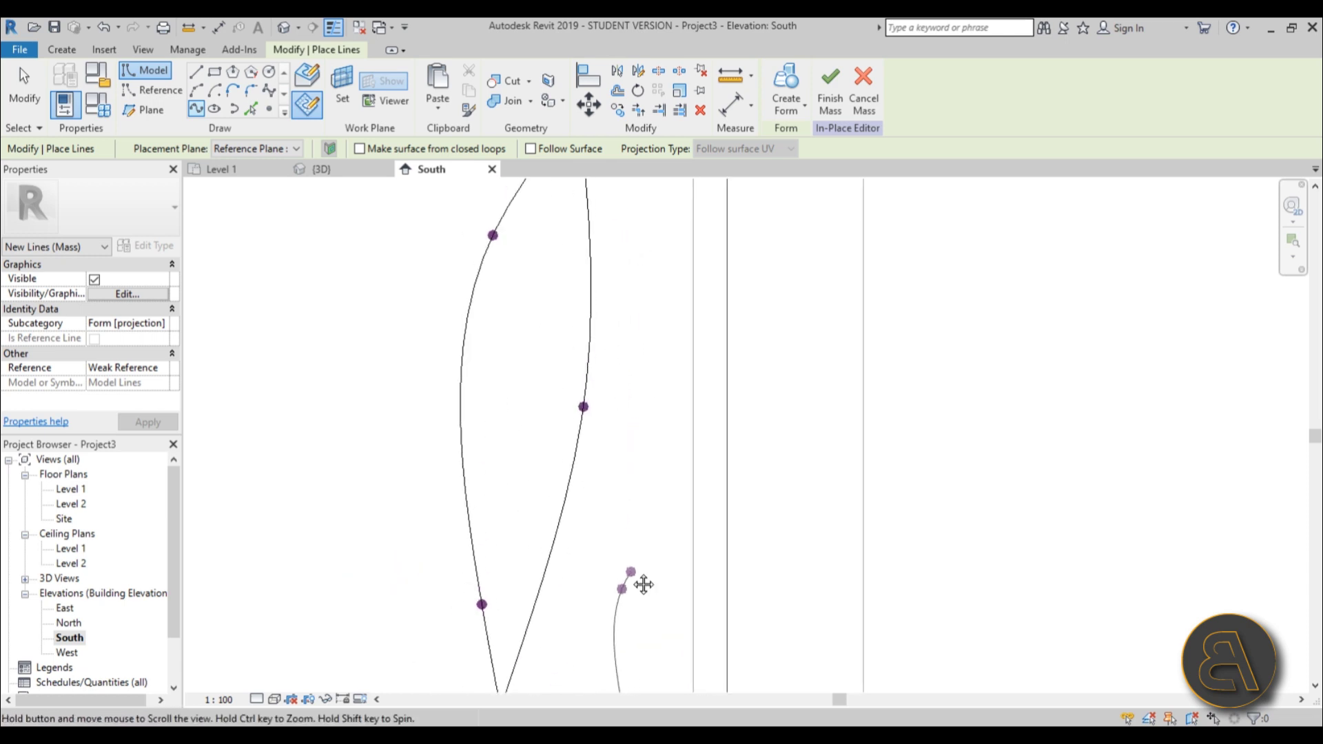
click(660, 362)
click(686, 262)
scroll(604, 262, down, 3)
middle_drag(603, 262, 609, 403)
middle_drag(616, 317, 614, 577)
scroll(614, 334, down, 4)
scroll(591, 445, up, 2)
click(603, 488)
click(548, 387)
click(560, 297)
key(Escape)
key(Escape)
- Examine the three profiles along the east wall in the 3D view
click(283, 28)
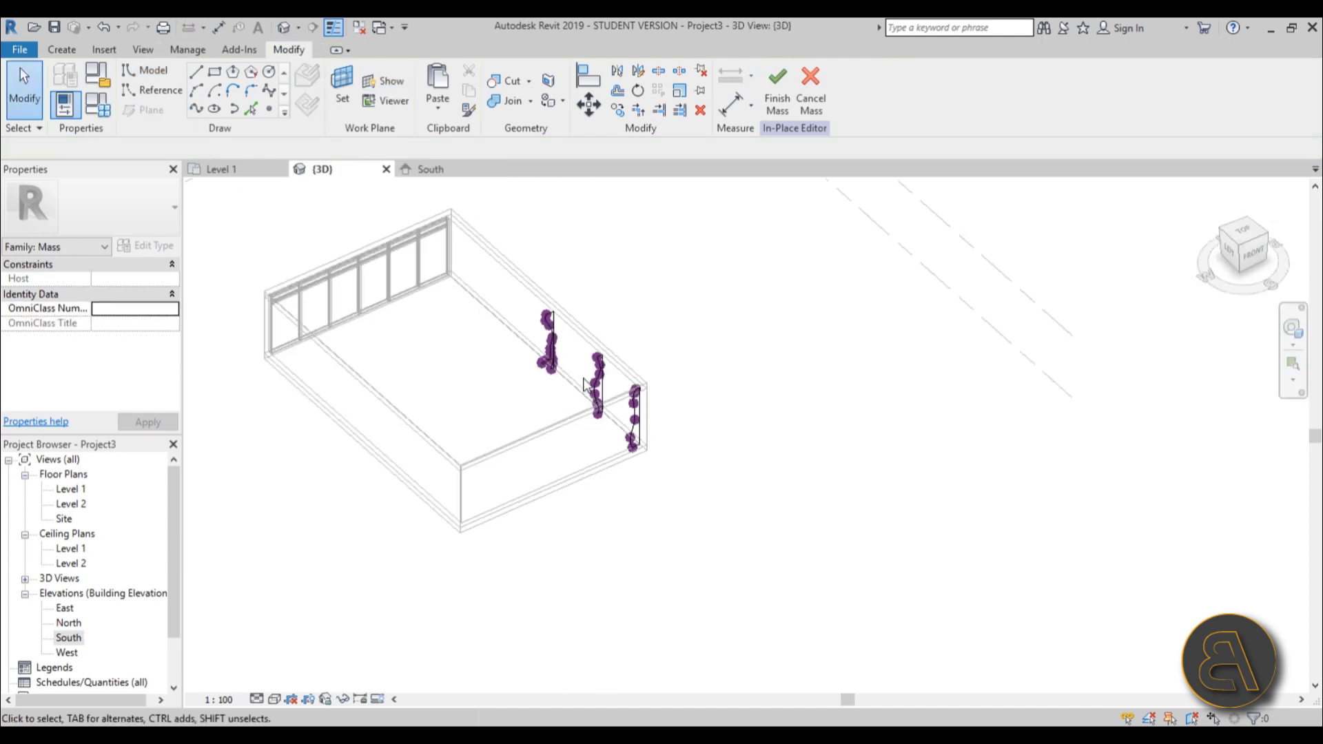
scroll(541, 407, up, 6)
scroll(542, 407, down, 4)
scroll(541, 422, up, 4)
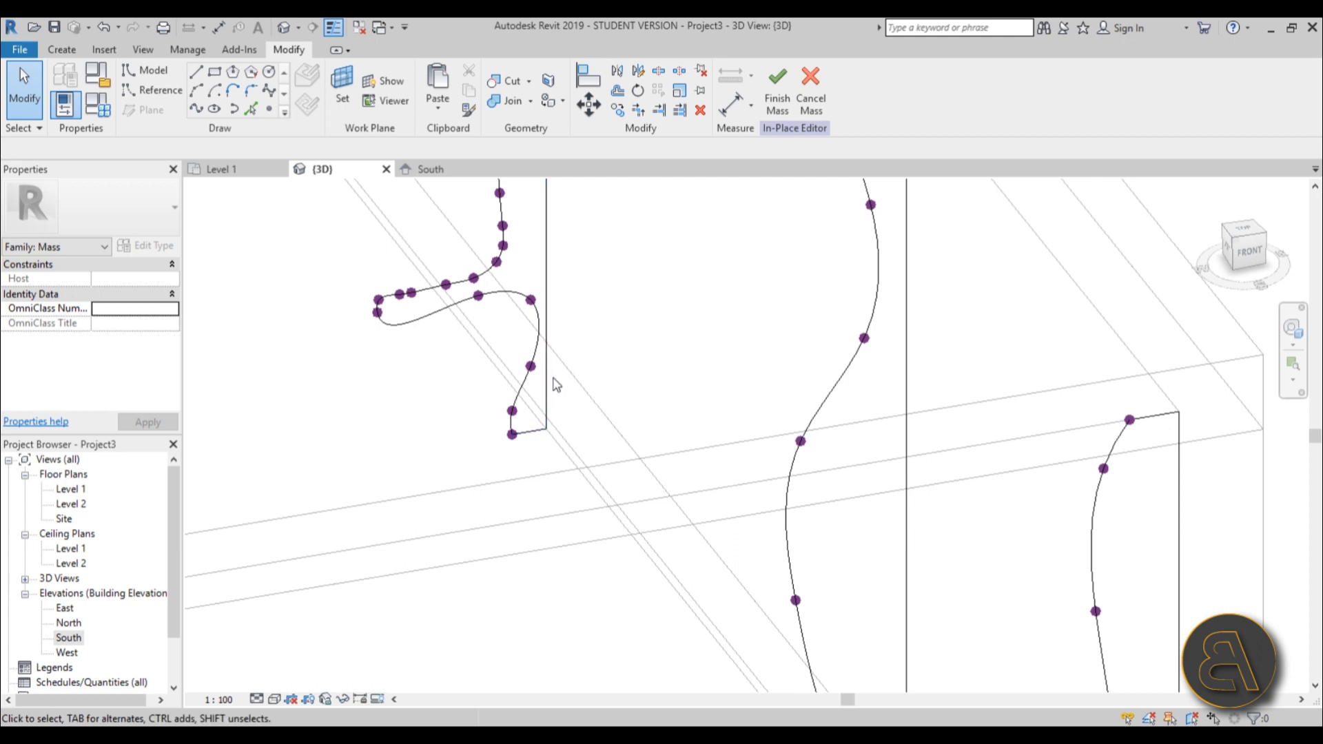
scroll(544, 399, down, 5)
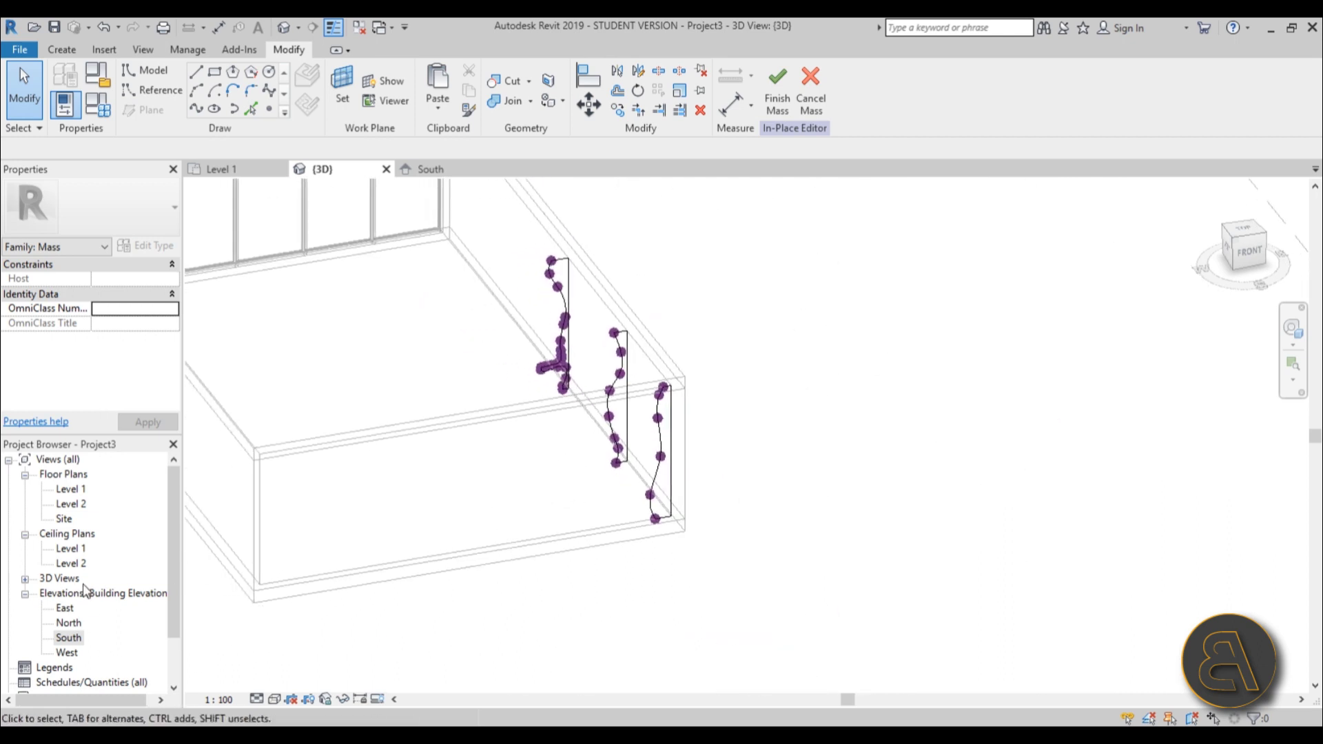
- Return to the South elevation and start model lines placed on reference plane 4
double_click(73, 643)
scroll(674, 386, down, 3)
scroll(620, 338, up, 5)
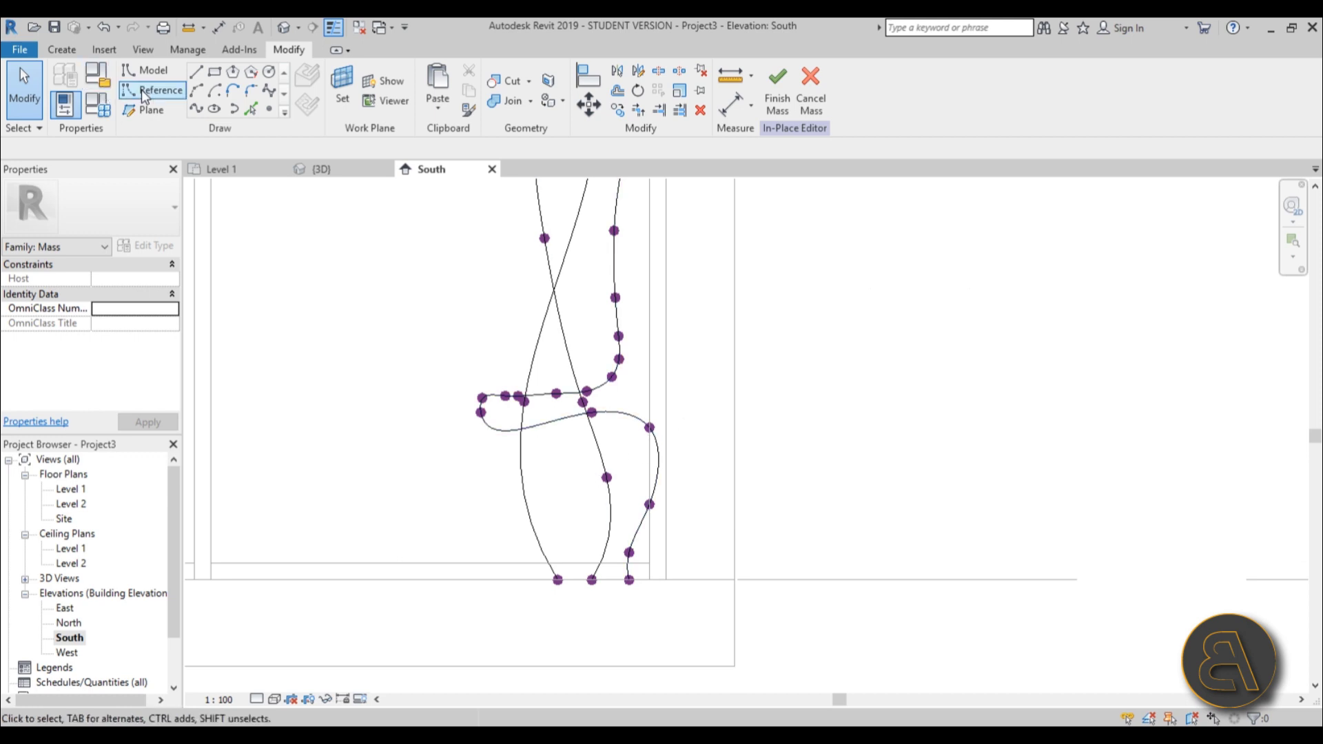
click(160, 70)
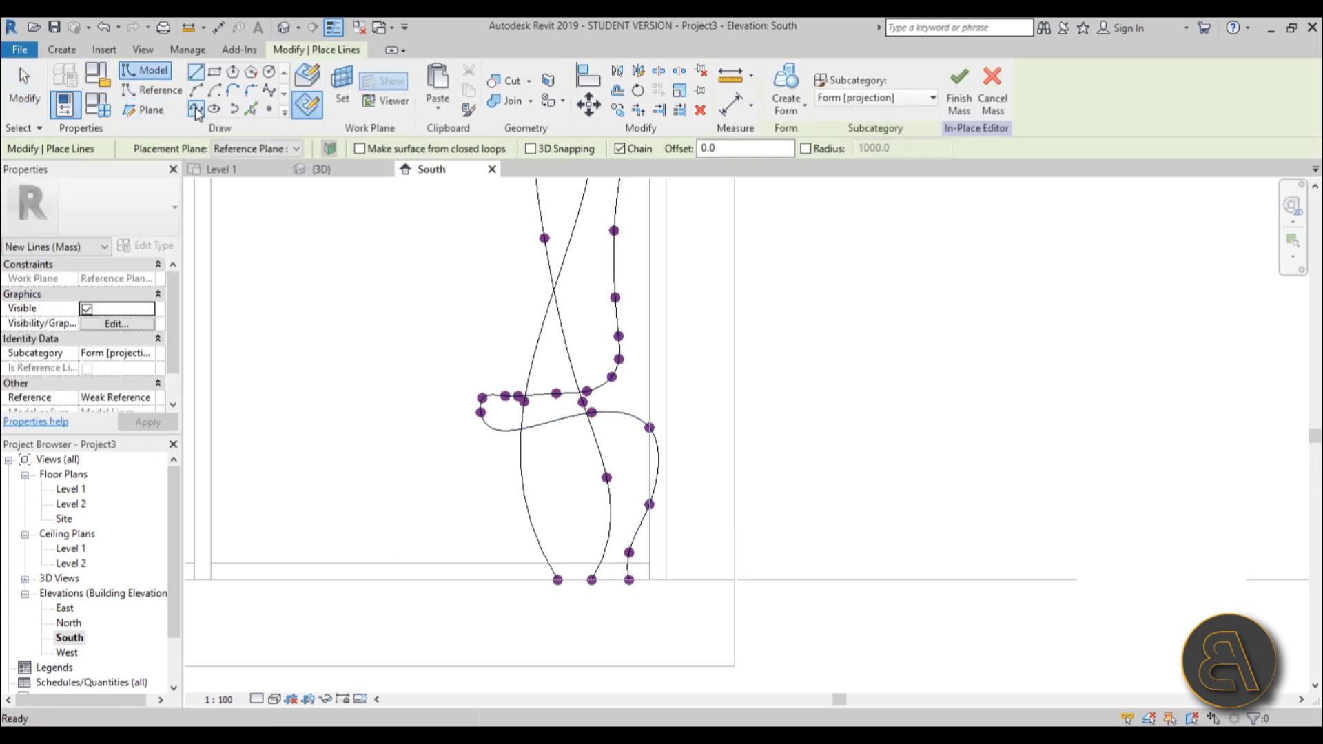
click(278, 149)
click(255, 211)
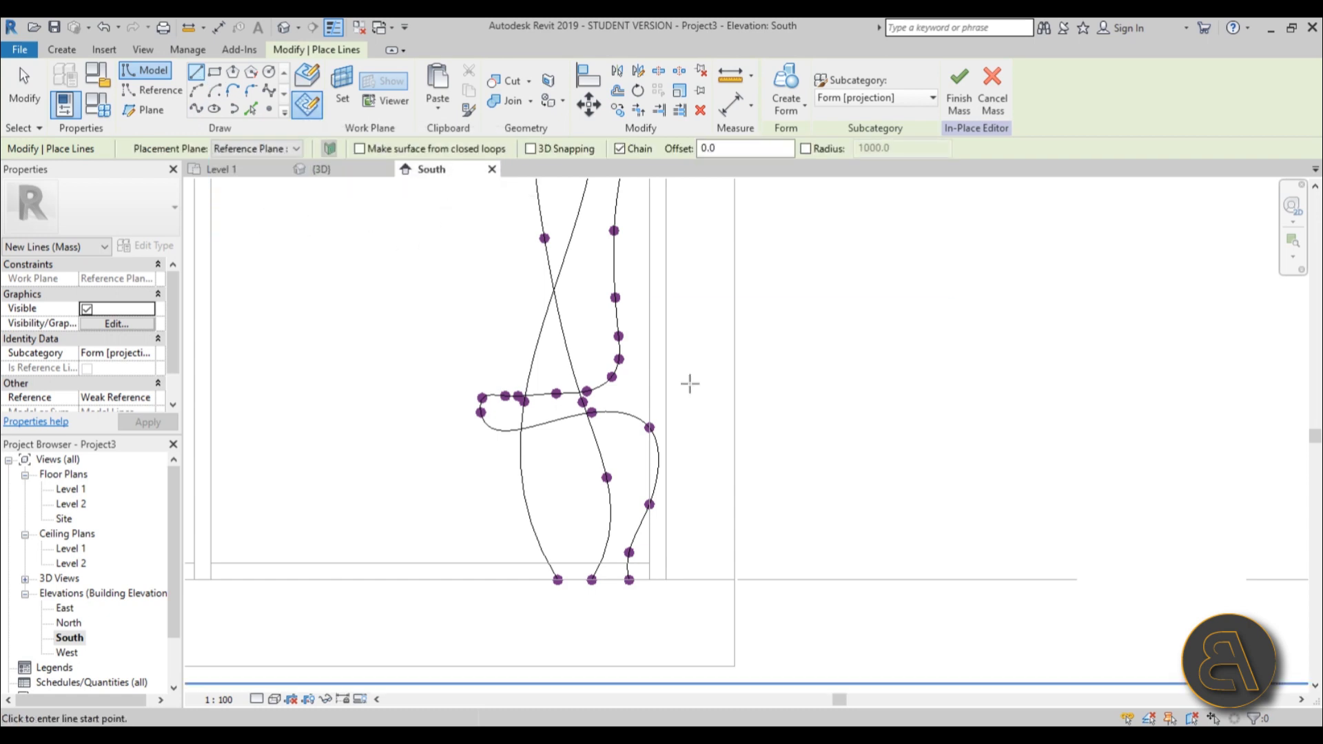
- Draw the fourth profile's short horizontal top line, ending at the inner face of the east wall
scroll(690, 384, down, 2)
middle_drag(696, 393, 655, 655)
middle_drag(624, 304, 623, 419)
scroll(612, 317, up, 6)
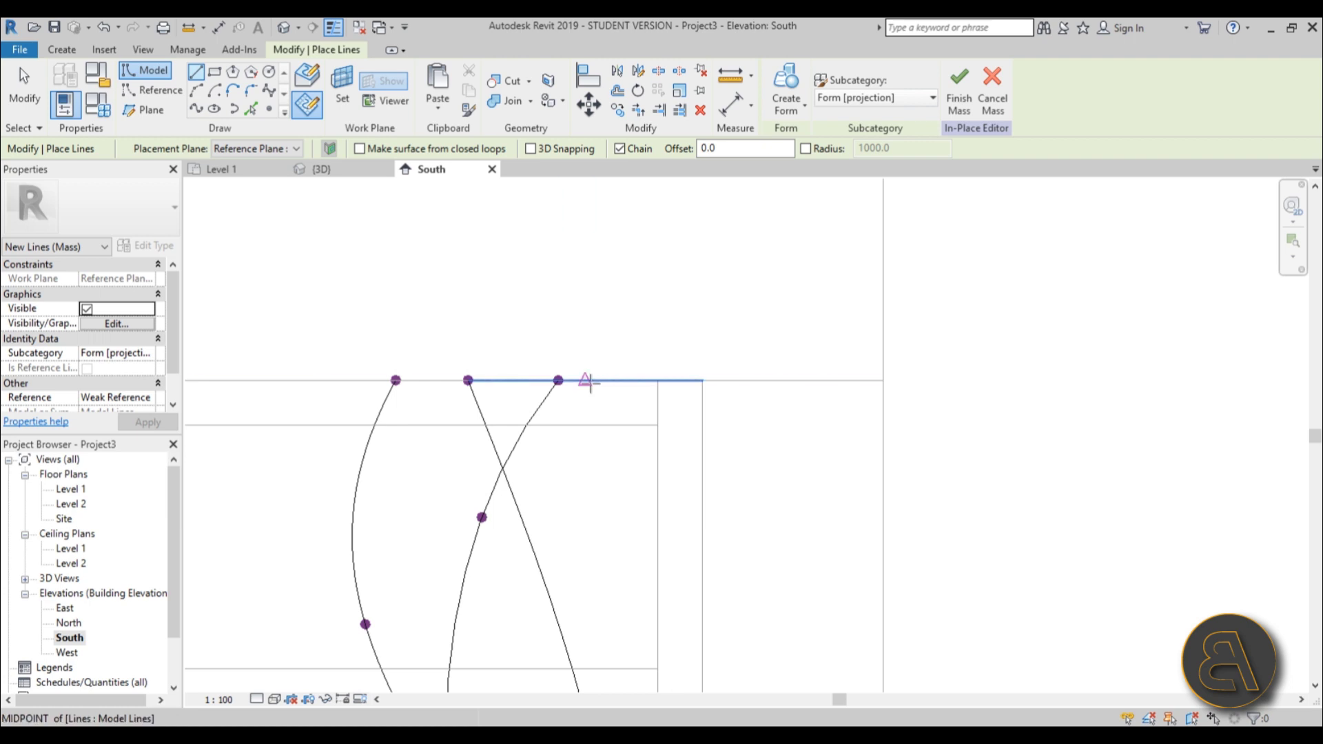
click(590, 382)
click(703, 381)
- Draw the fourth profile's vertical line down along the east wall and a bottom line reaching just past the second profile's bottom point
scroll(723, 562, down, 5)
middle_drag(733, 572, 651, 171)
scroll(656, 532, down, 1)
middle_drag(656, 532, 664, 238)
scroll(639, 422, up, 5)
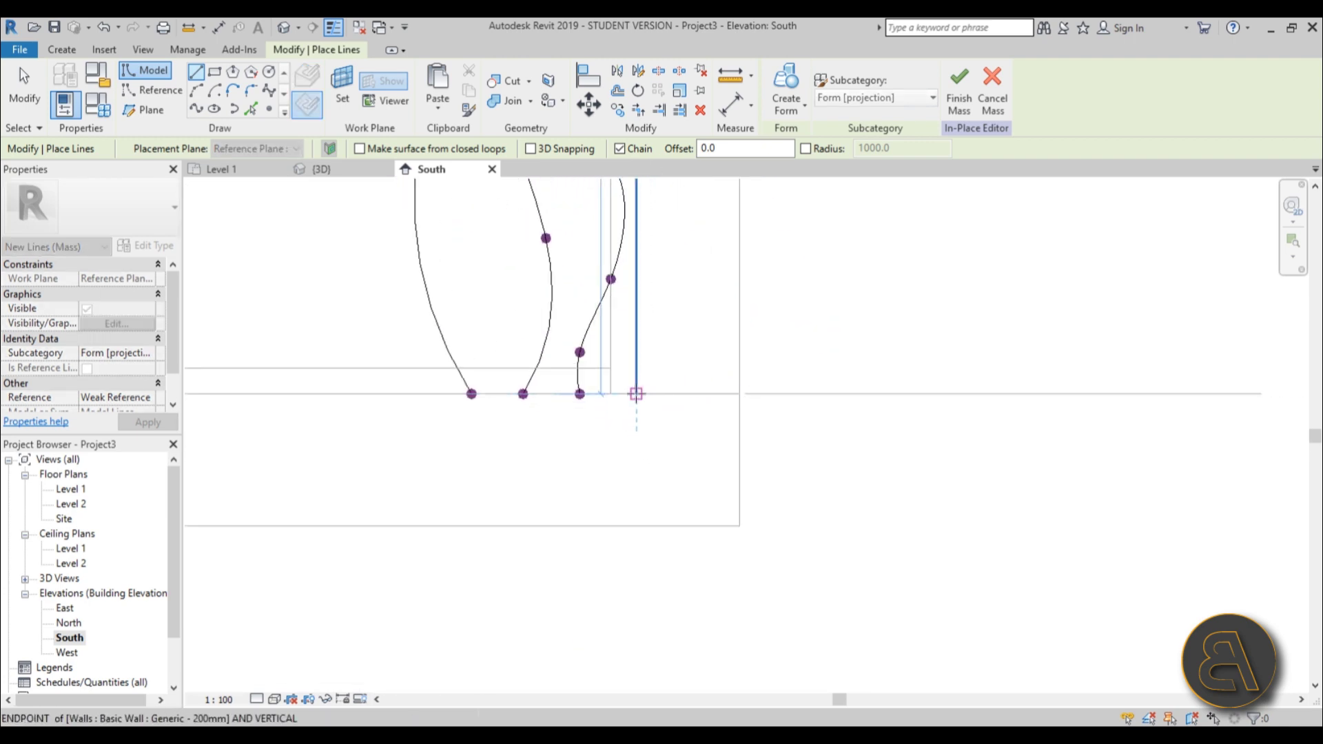
click(637, 394)
click(512, 393)
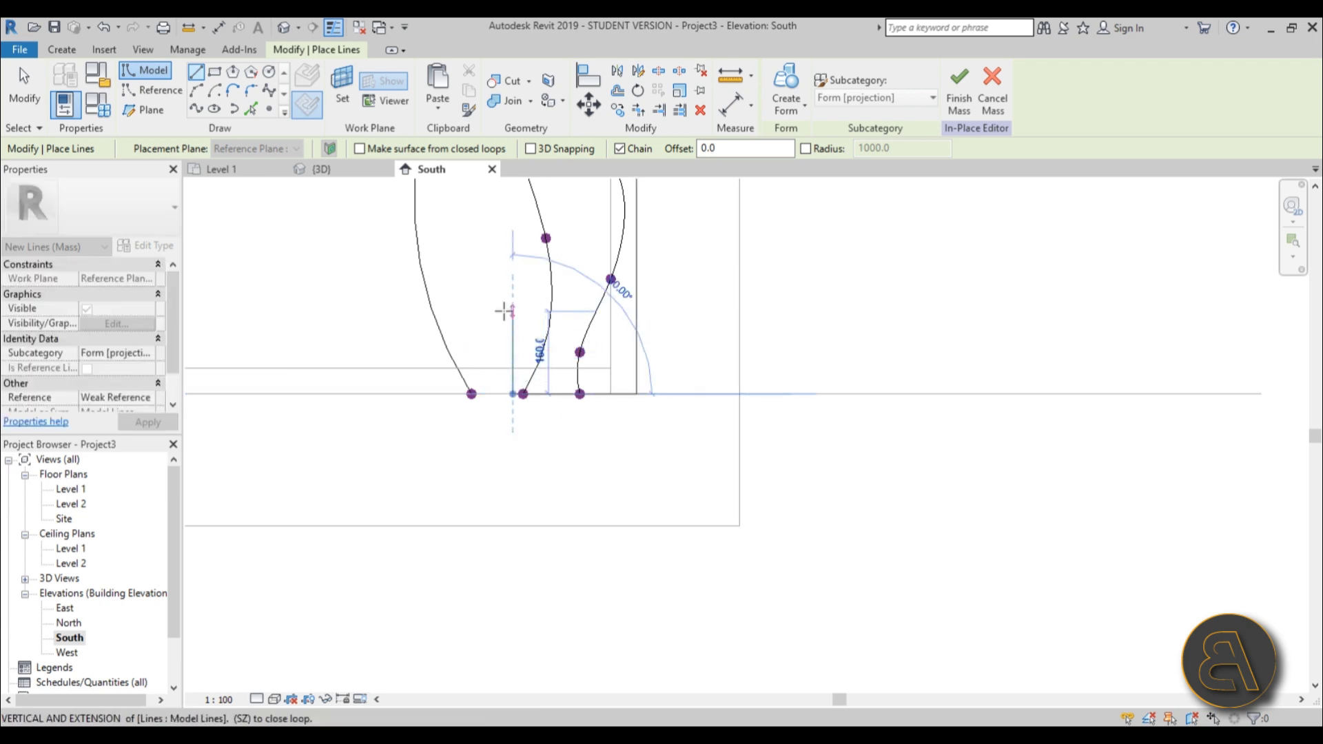
- Start the fourth profile's spline at its bottom line's free end, bulging toward the wall and swinging inward along the third profile's seat curve
click(196, 108)
click(512, 394)
middle_drag(522, 293, 500, 527)
scroll(497, 561, down, 1)
scroll(496, 561, up, 3)
click(530, 561)
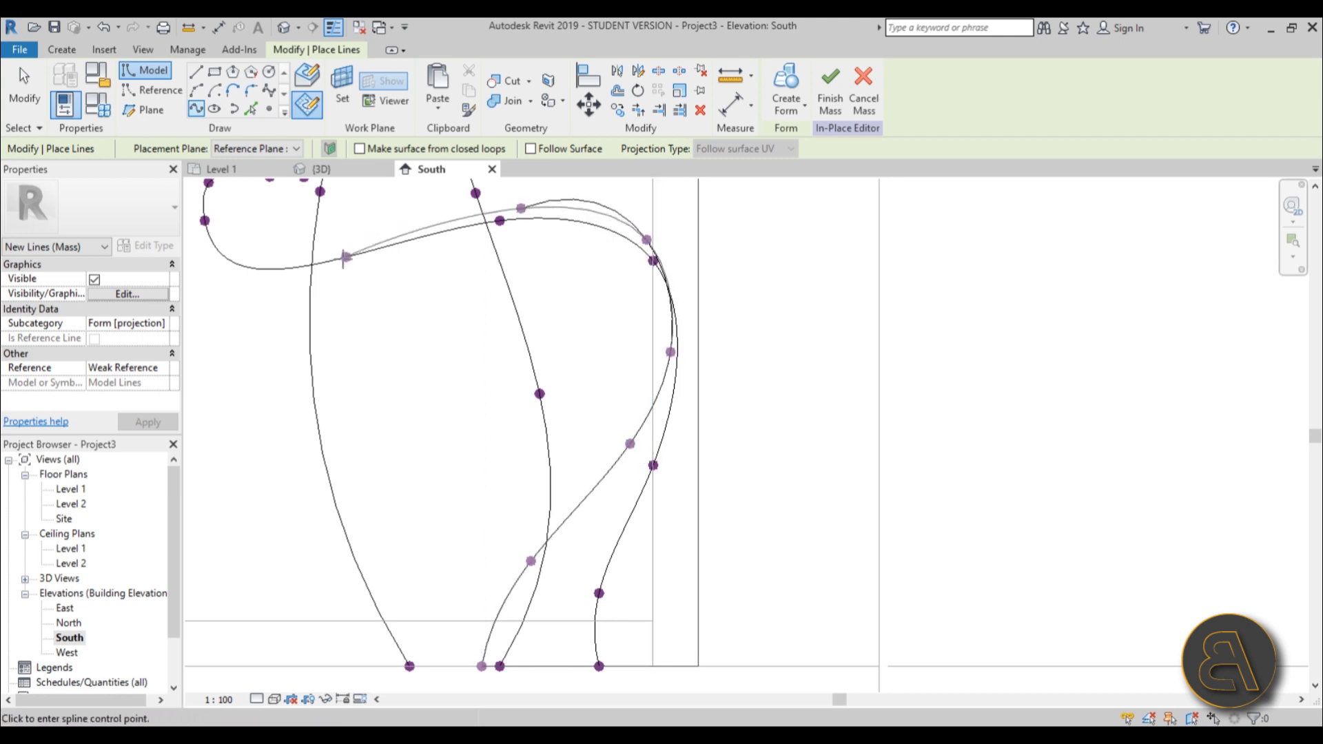
middle_drag(250, 253, 368, 415)
click(330, 432)
- Round the fourth spline's seat tip just outside the third profile's and run it back toward the wall along the seat's upper edge
scroll(348, 342, up, 3)
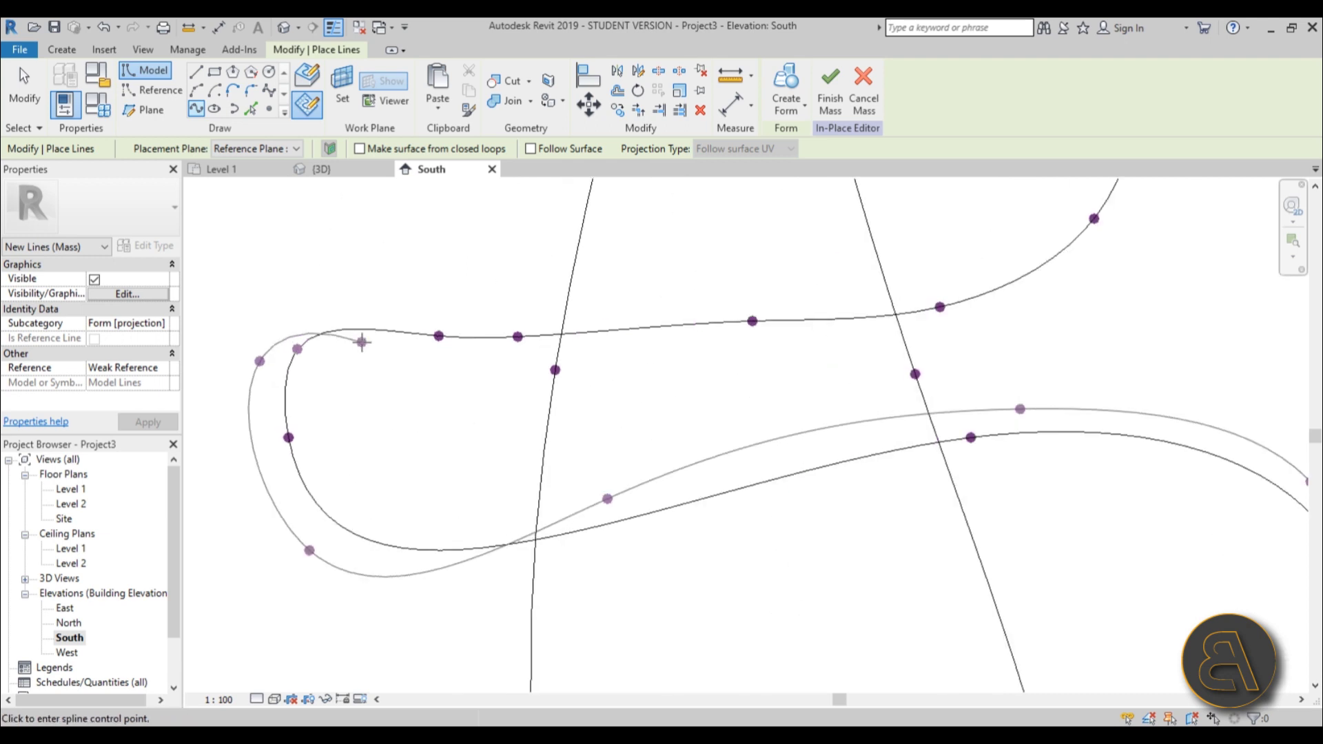
click(531, 339)
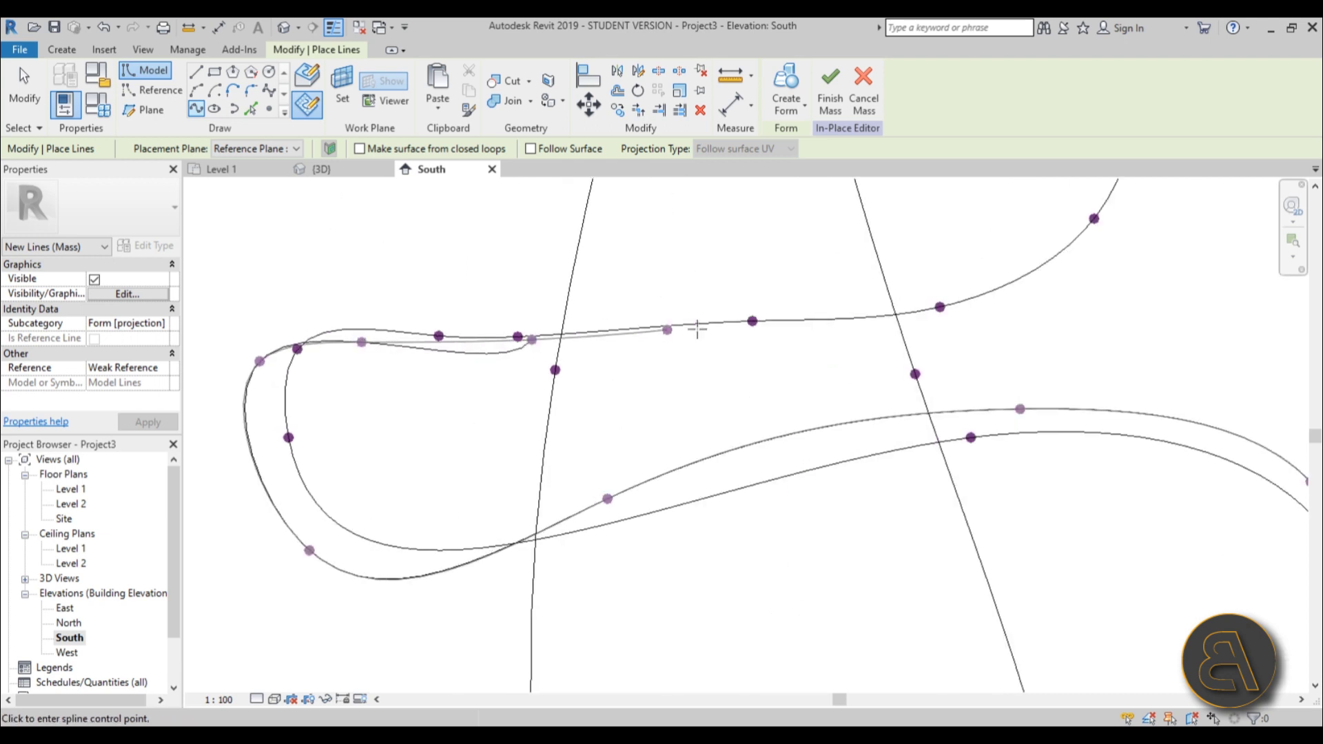
click(790, 324)
click(997, 306)
click(1081, 252)
- Carry the fourth profile's spline up from the seat in gentle waves close to the third profile's curve
middle_drag(1103, 241, 637, 575)
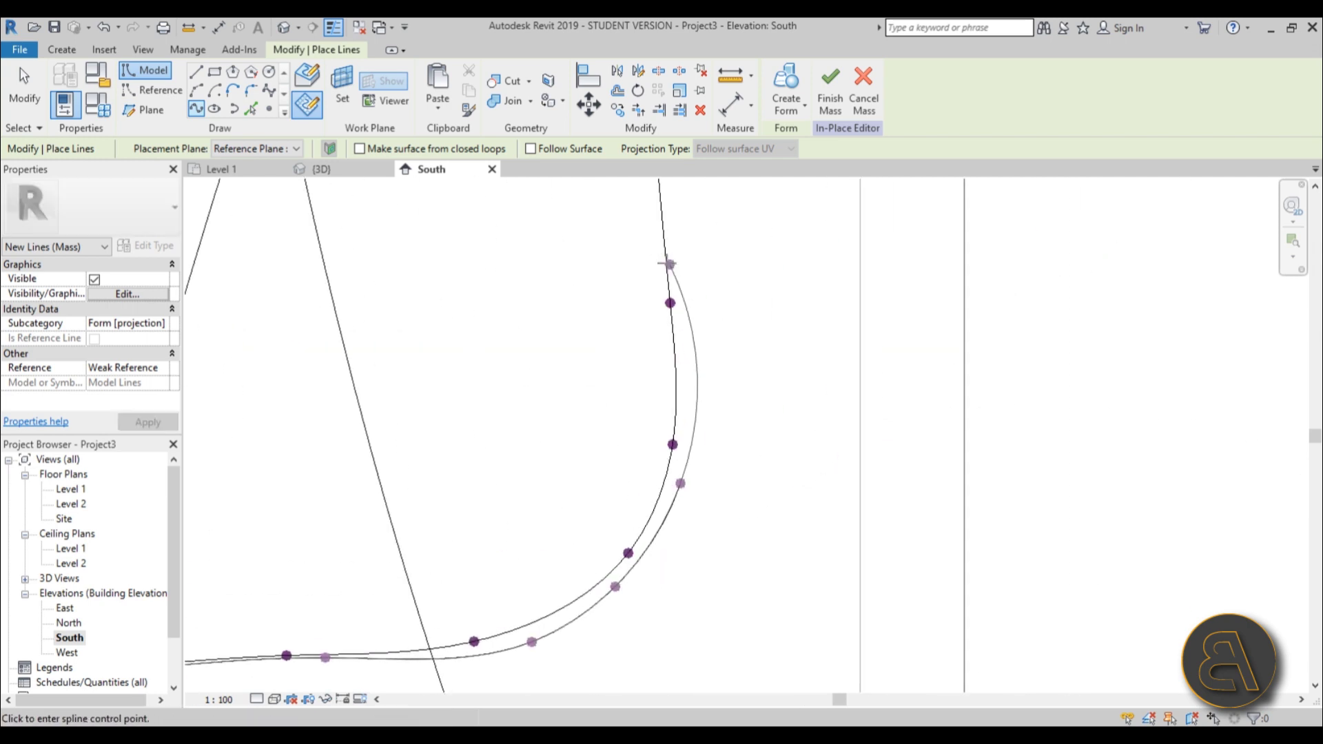
click(656, 239)
middle_drag(694, 227, 569, 373)
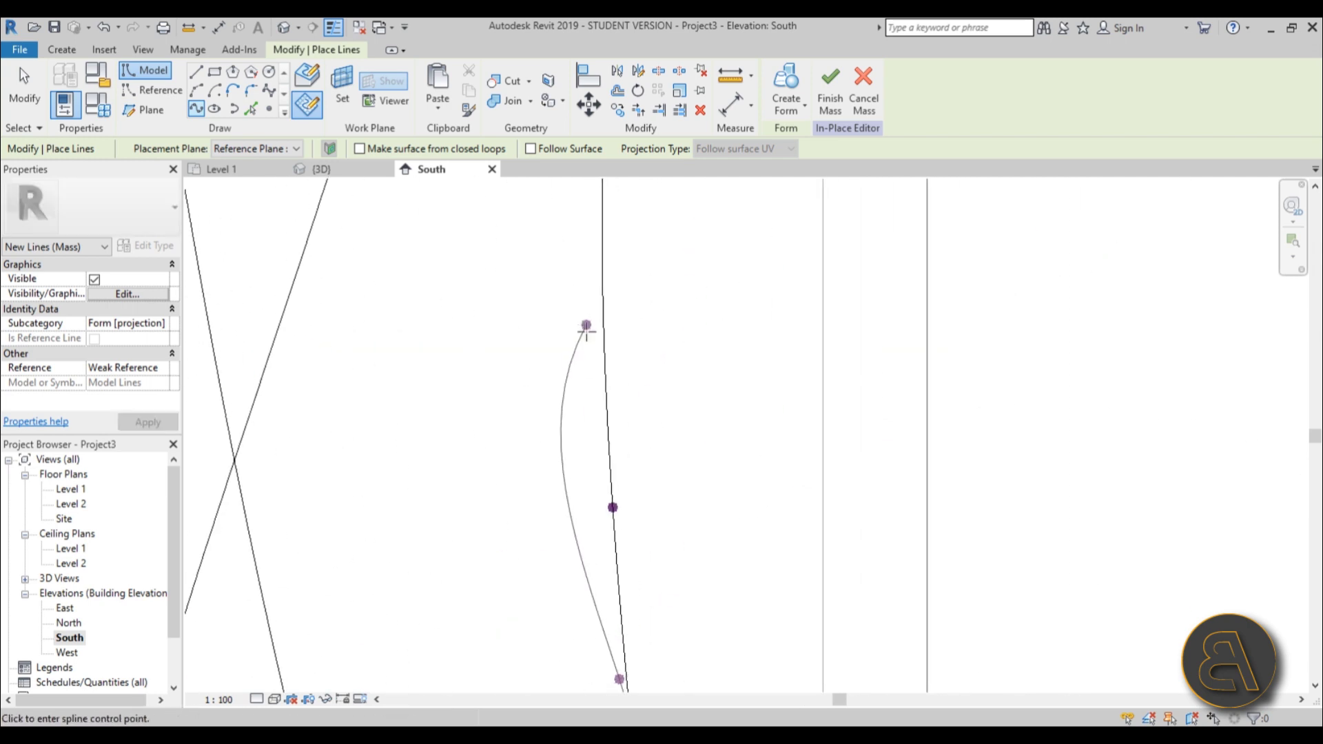
click(585, 475)
click(586, 216)
scroll(659, 316, down, 2)
middle_drag(666, 187, 632, 594)
click(606, 472)
click(651, 326)
click(587, 223)
middle_drag(640, 294, 585, 610)
click(572, 508)
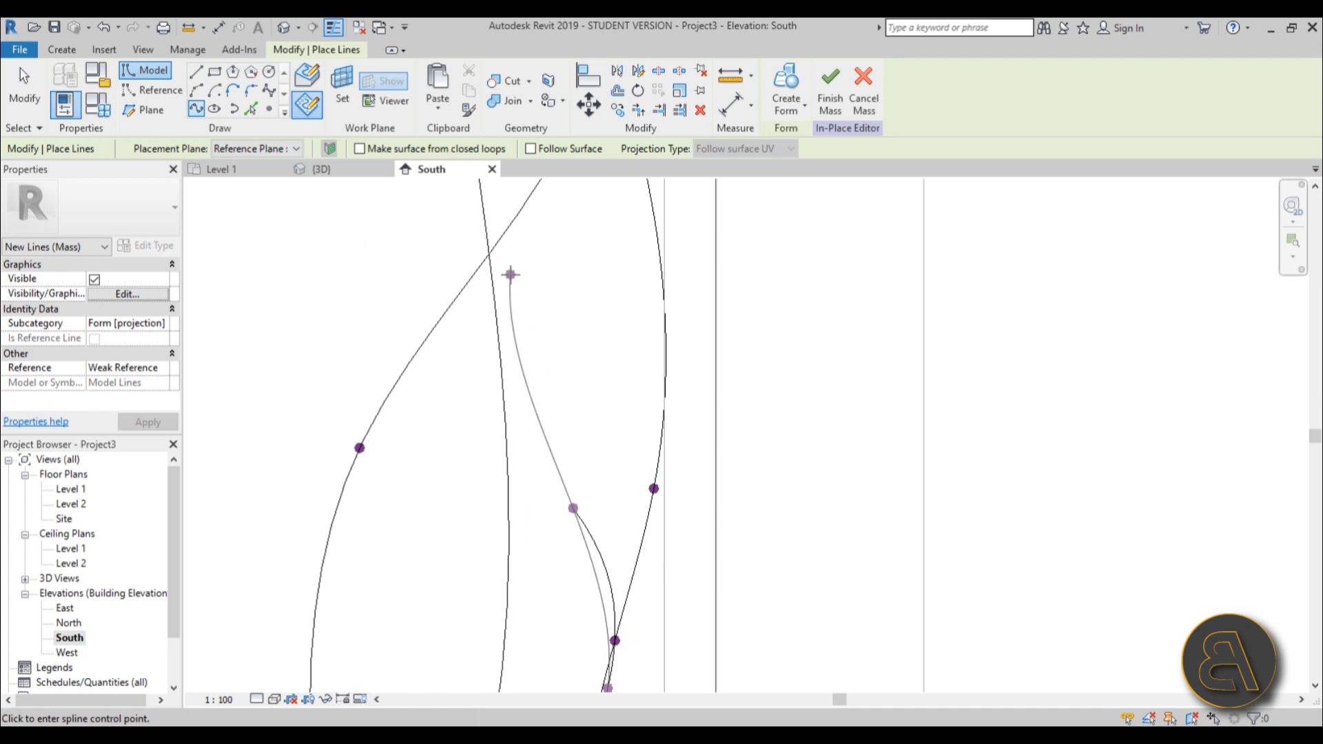
- Continue the fourth profile's spline upward in waves and close it at the top line's free end
middle_drag(508, 275, 539, 509)
scroll(529, 467, down, 2)
click(529, 405)
scroll(570, 285, down, 4)
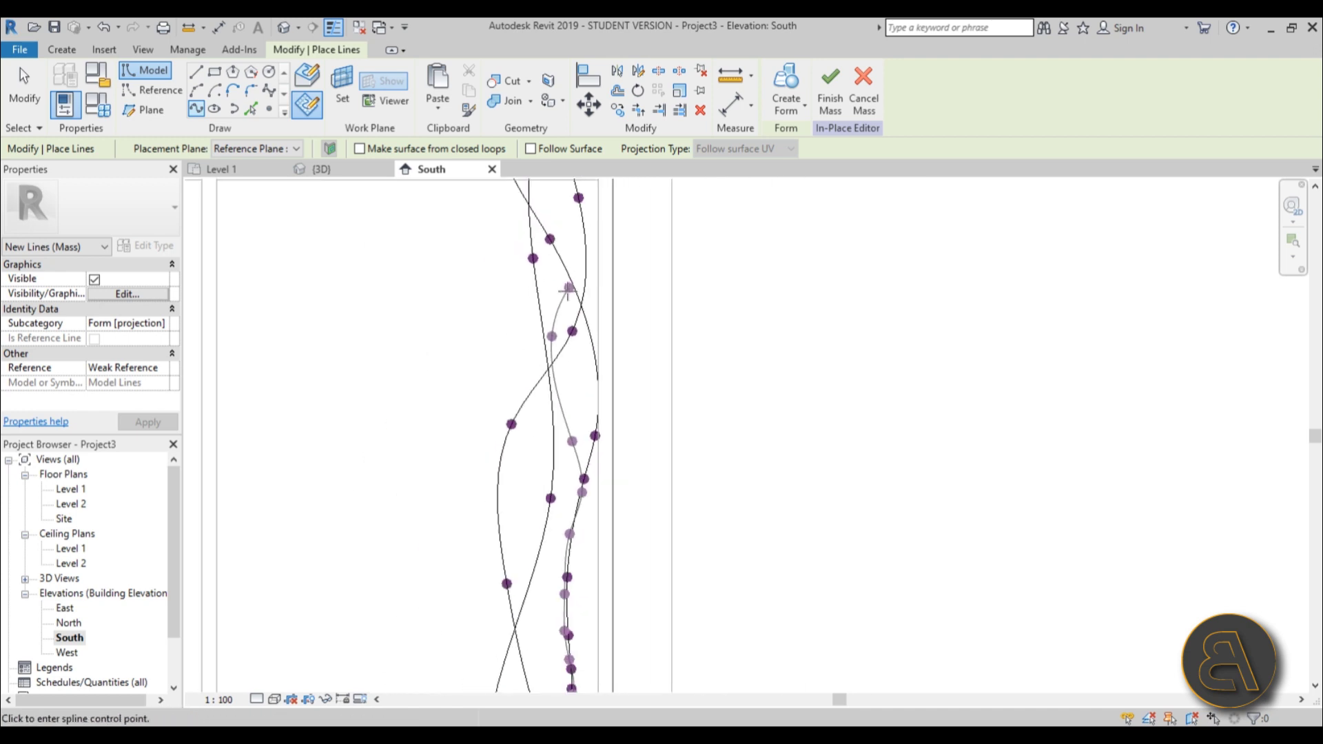
click(560, 261)
scroll(559, 243, up, 2)
middle_drag(572, 255, 563, 519)
click(554, 487)
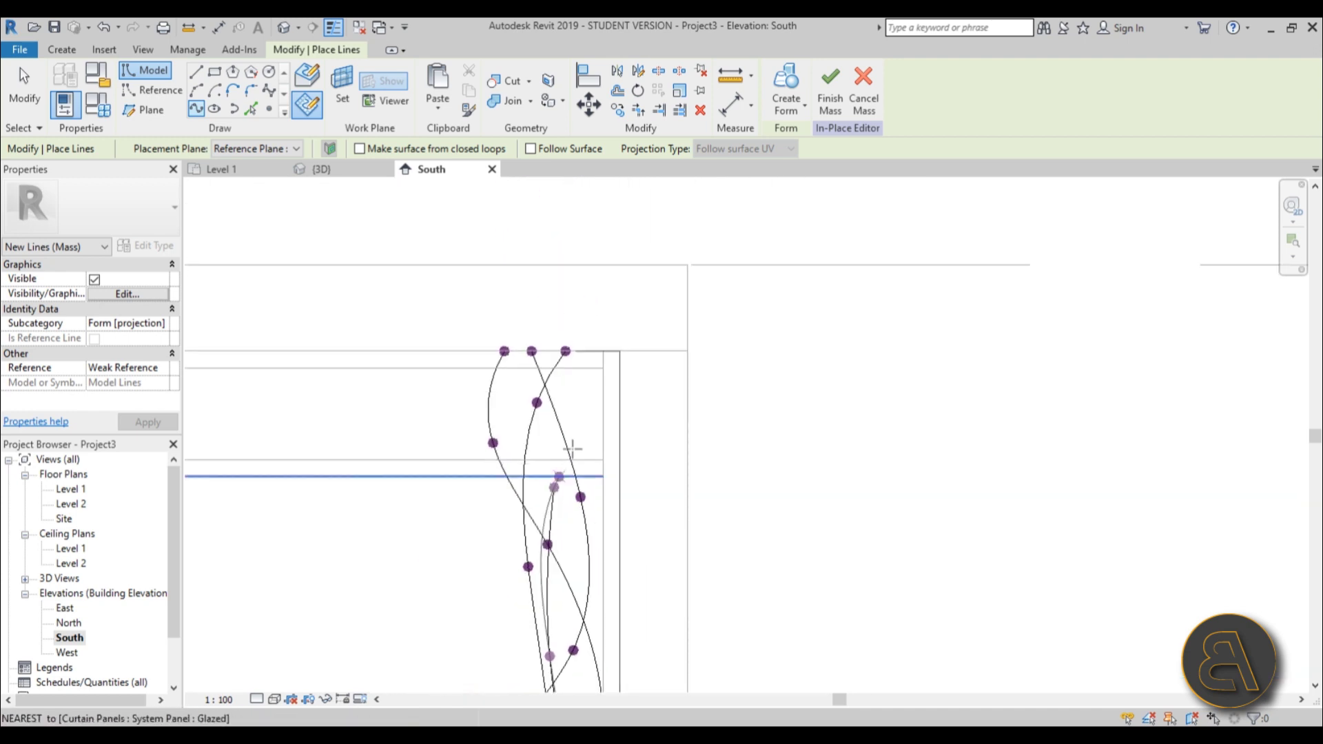
click(593, 425)
click(566, 352)
click(565, 352)
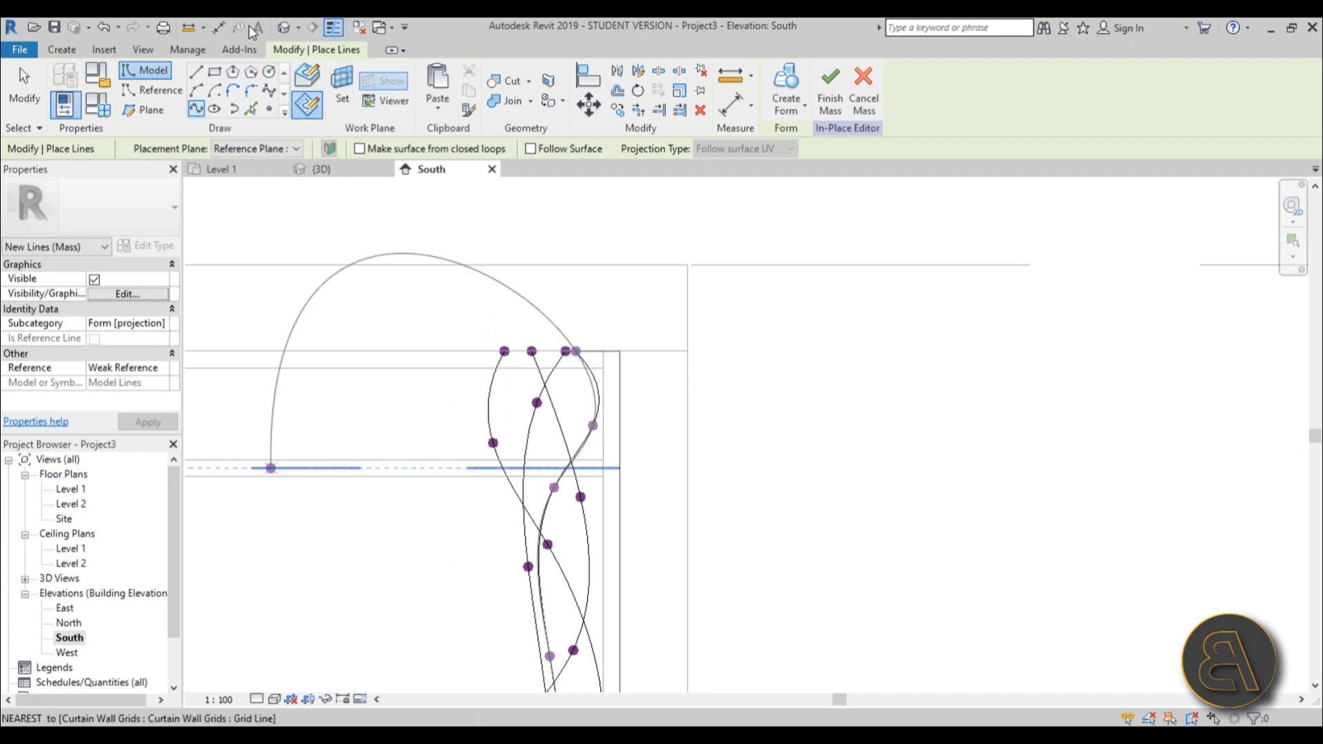
- Examine the four finished profiles along the east wall in the 3D view
click(283, 27)
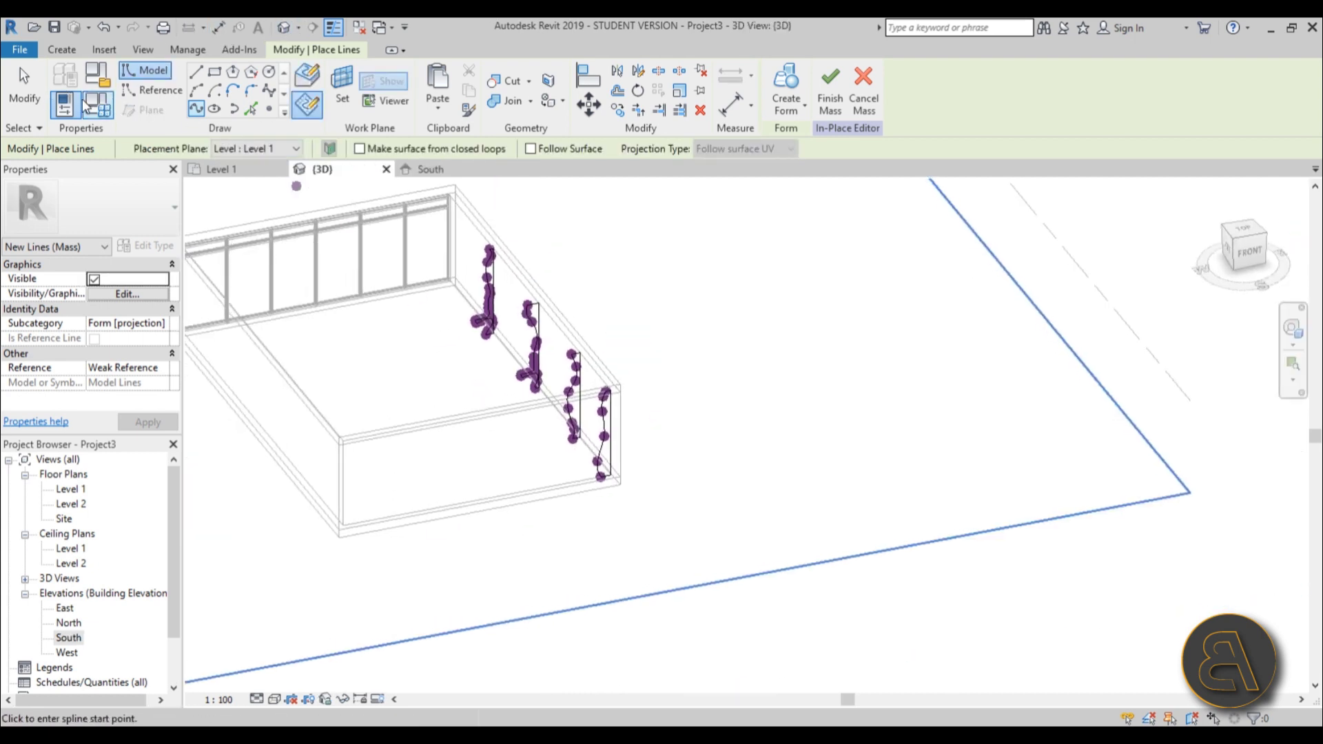
key(Escape)
key(Escape)
scroll(596, 375, up, 6)
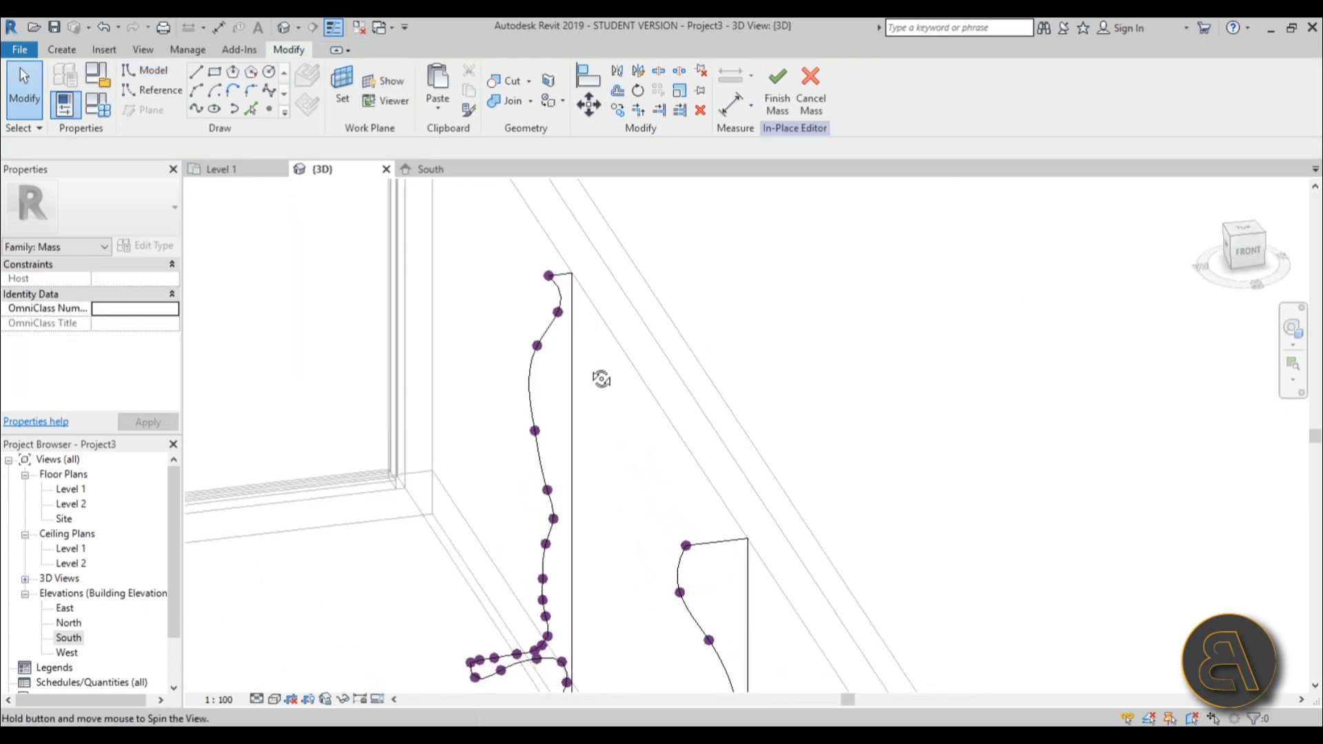
shift+middle_drag(558, 289, 535, 446)
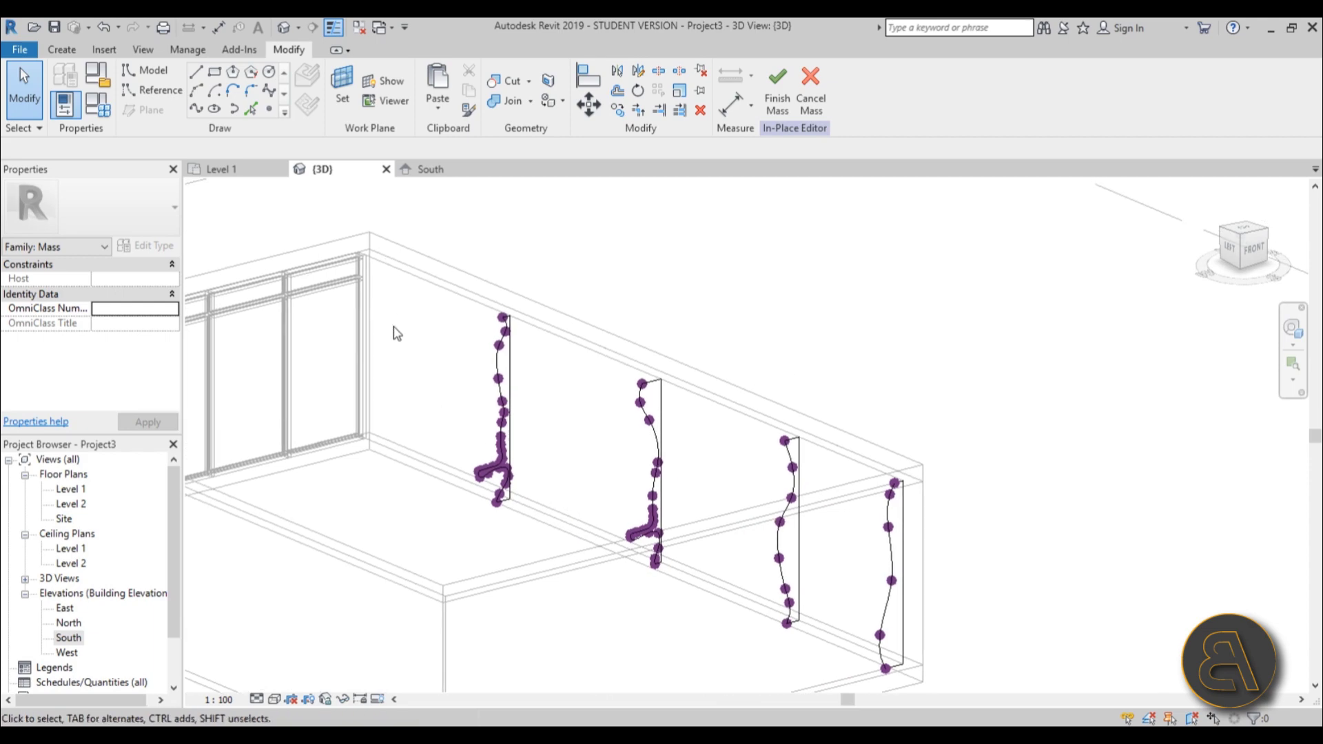
- In the South elevation, draw the fifth profile's top line to the wall on the reference plane nearest the storefront
double_click(69, 637)
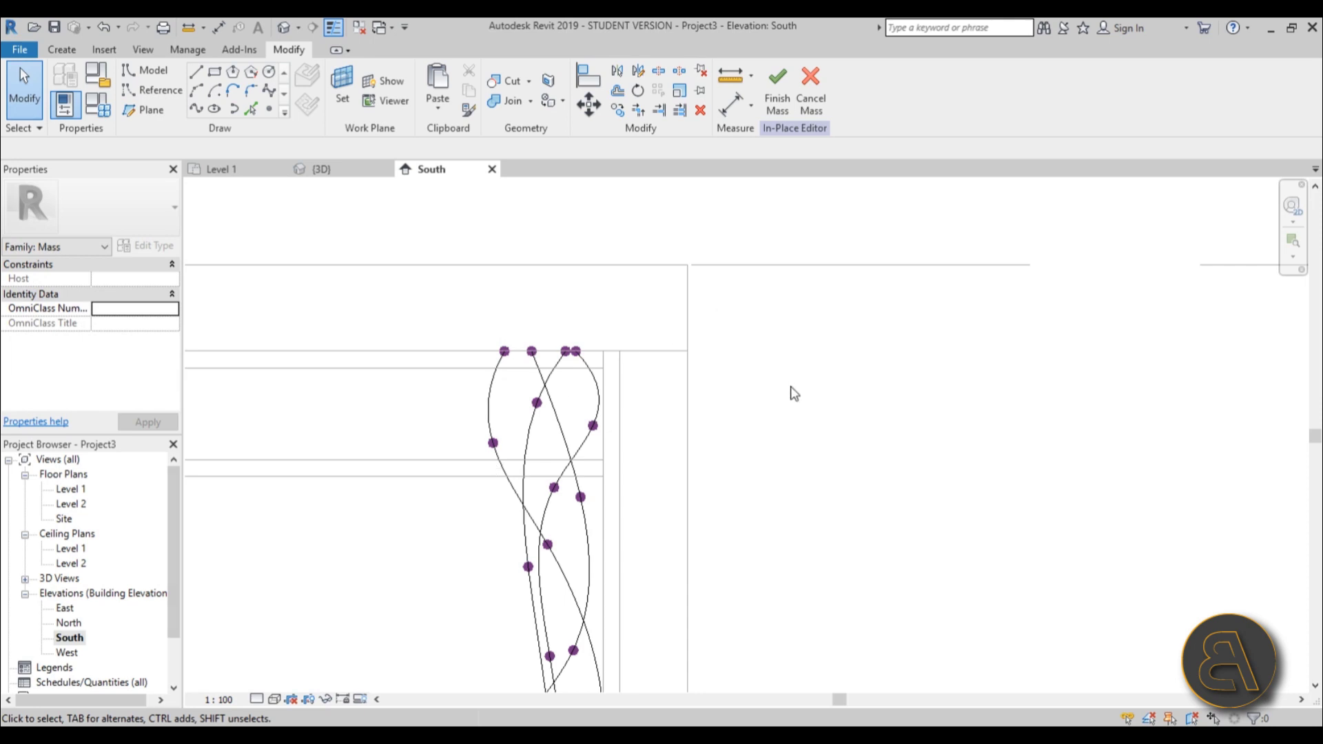
scroll(775, 456, down, 3)
middle_drag(775, 457, 748, 357)
scroll(747, 357, down, 1)
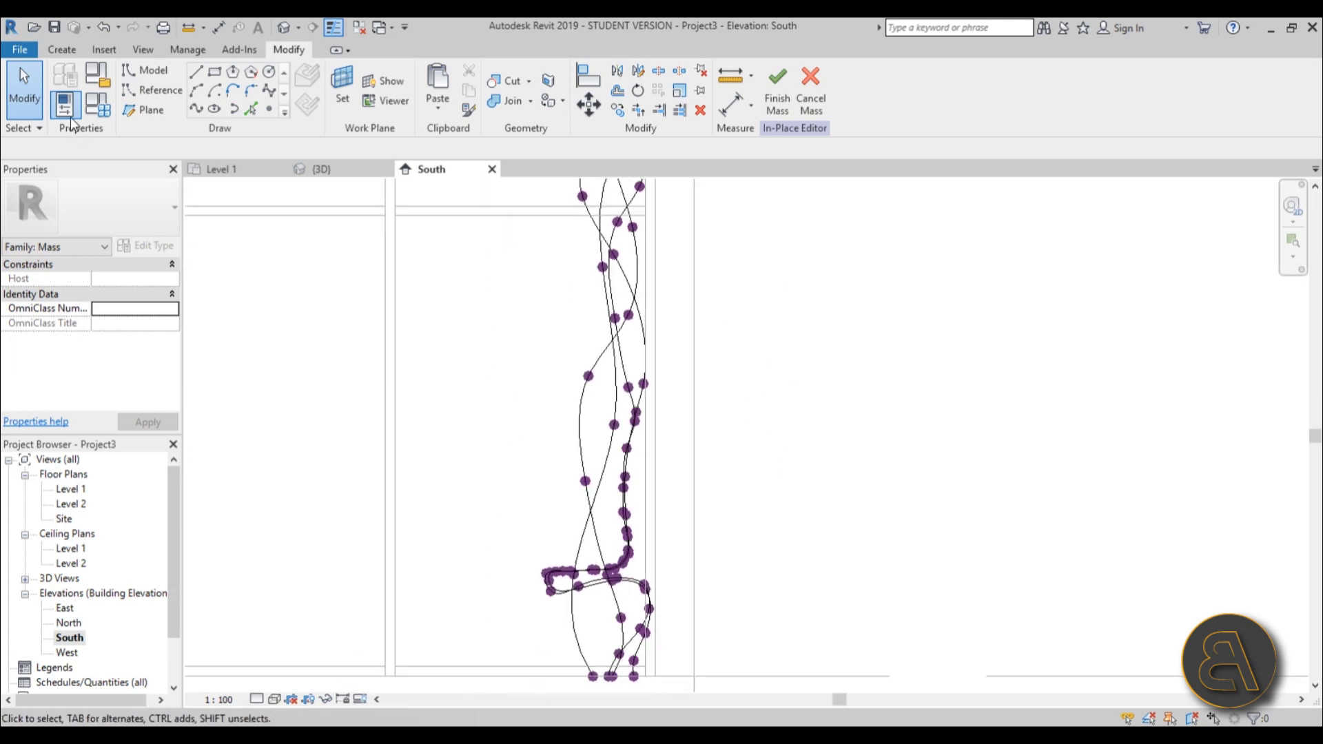
click(151, 71)
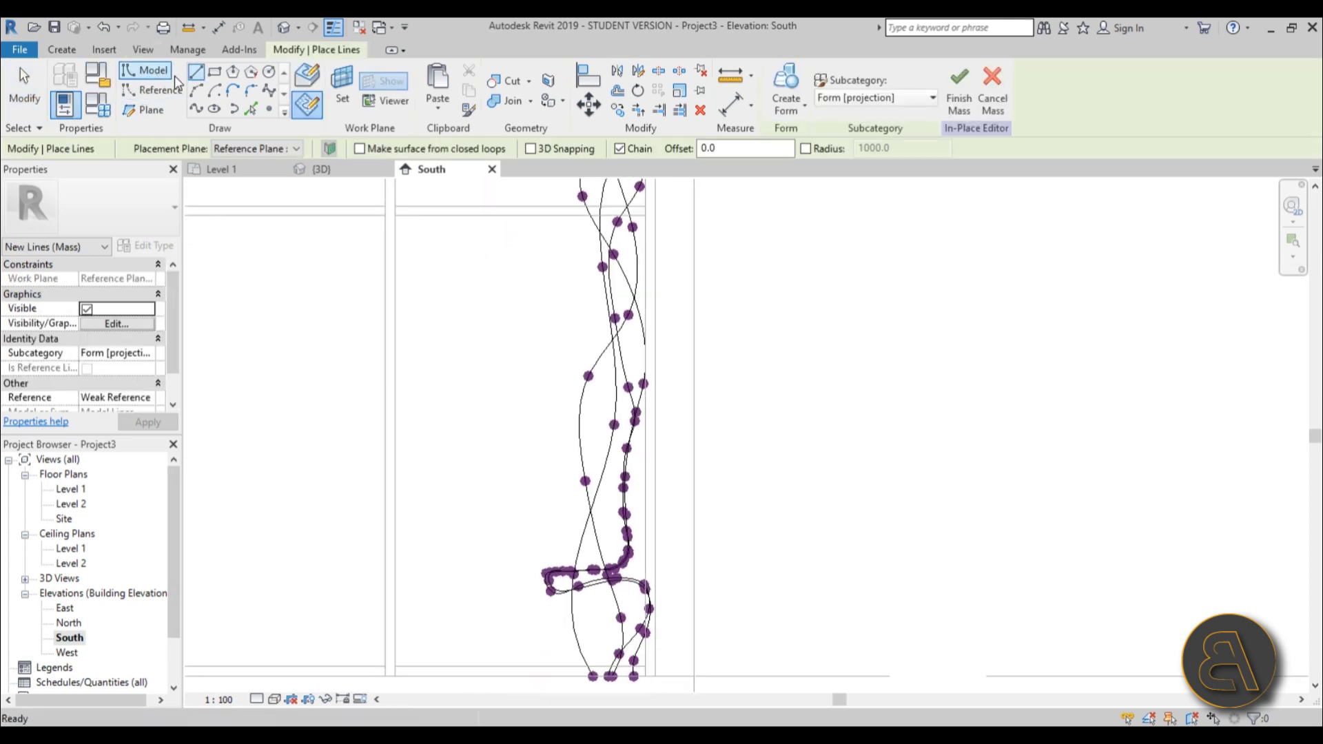
click(295, 148)
click(280, 228)
scroll(513, 466, down, 2)
middle_drag(512, 466, 491, 546)
scroll(547, 350, up, 3)
click(490, 316)
click(627, 316)
- Continue the fifth profile down the wall to Level 1 and add a bottom line about 400 mm long
scroll(634, 604, down, 2)
middle_drag(647, 628, 644, 257)
scroll(643, 464, up, 2)
scroll(638, 483, up, 1)
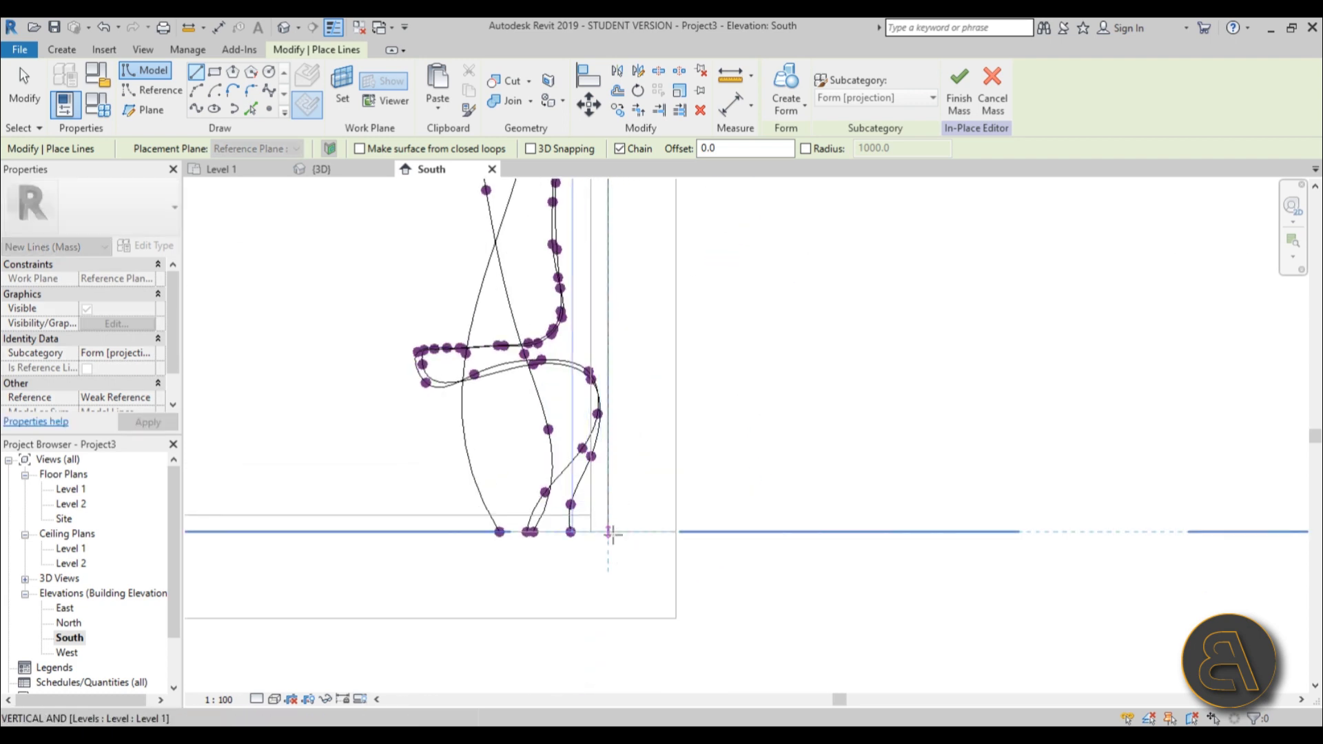
click(608, 531)
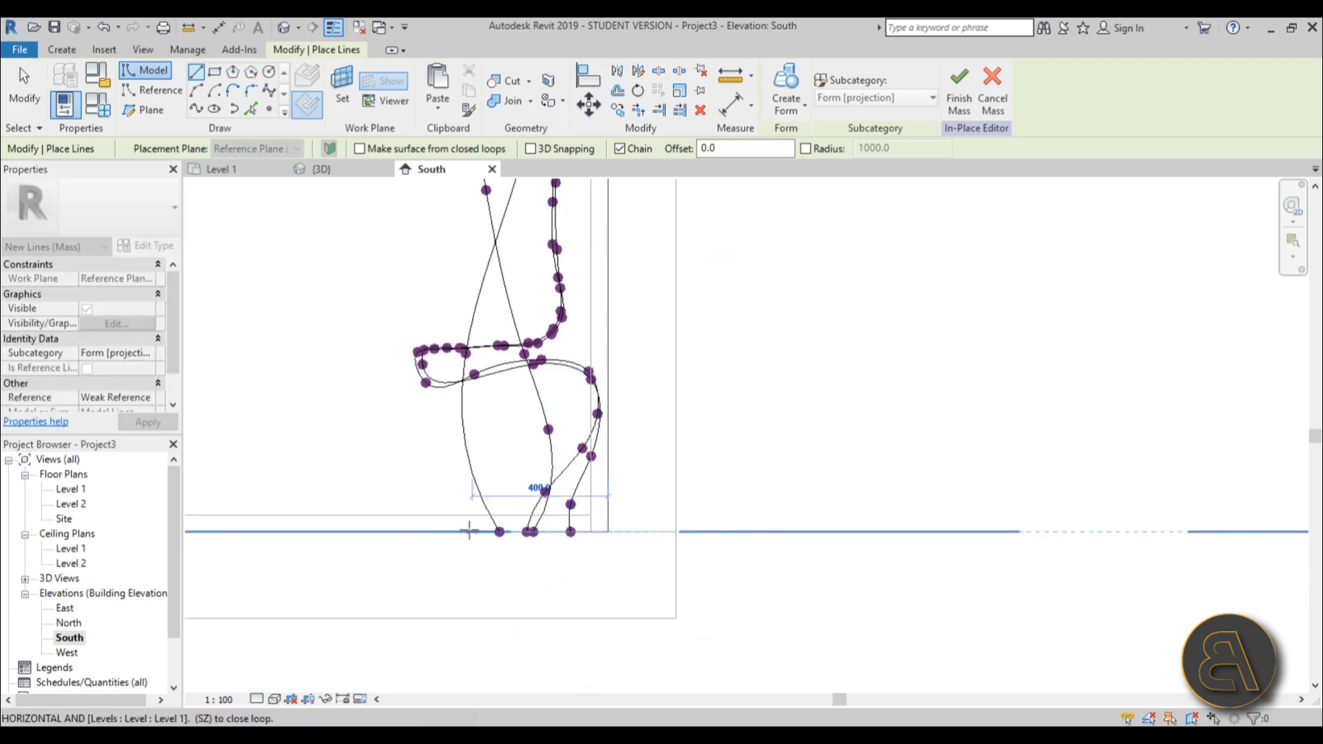
click(469, 531)
- Draw the fifth profile's wavy spline without a seat from the bottom line's free end up to the top line's free end
click(195, 108)
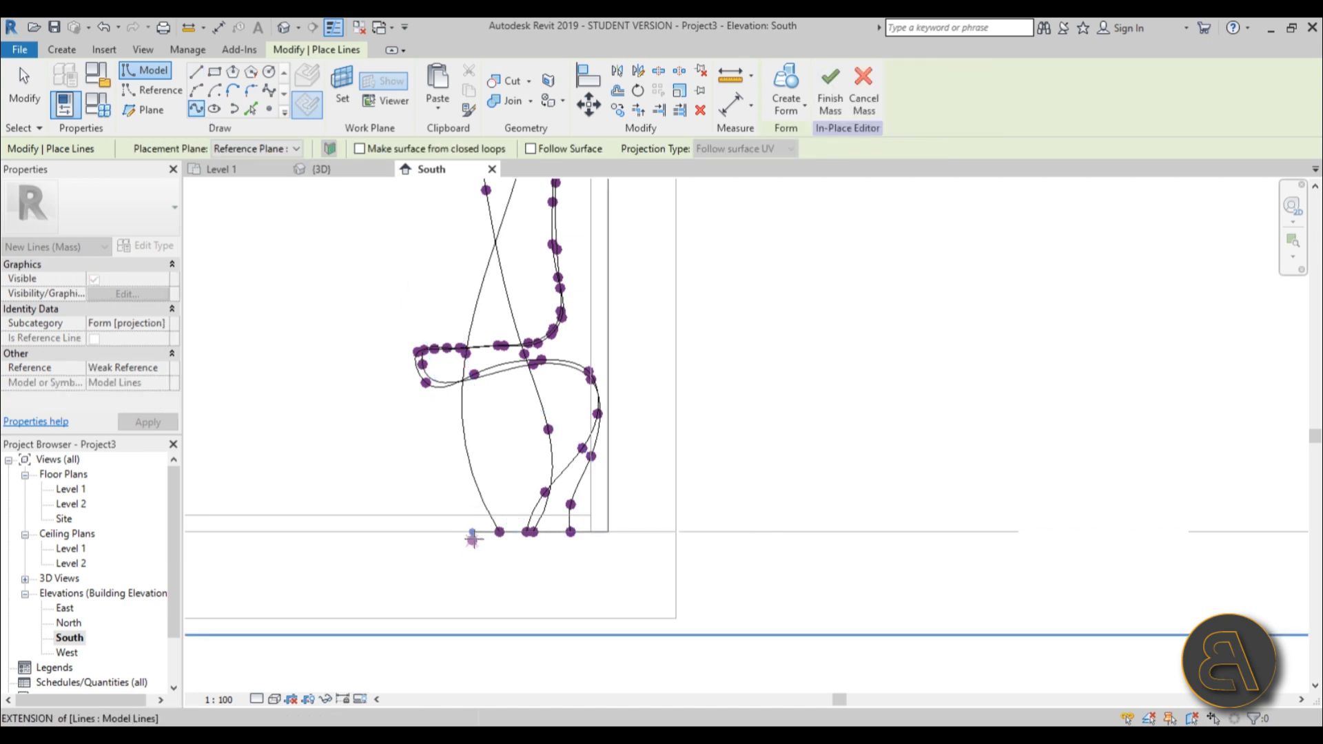
click(472, 531)
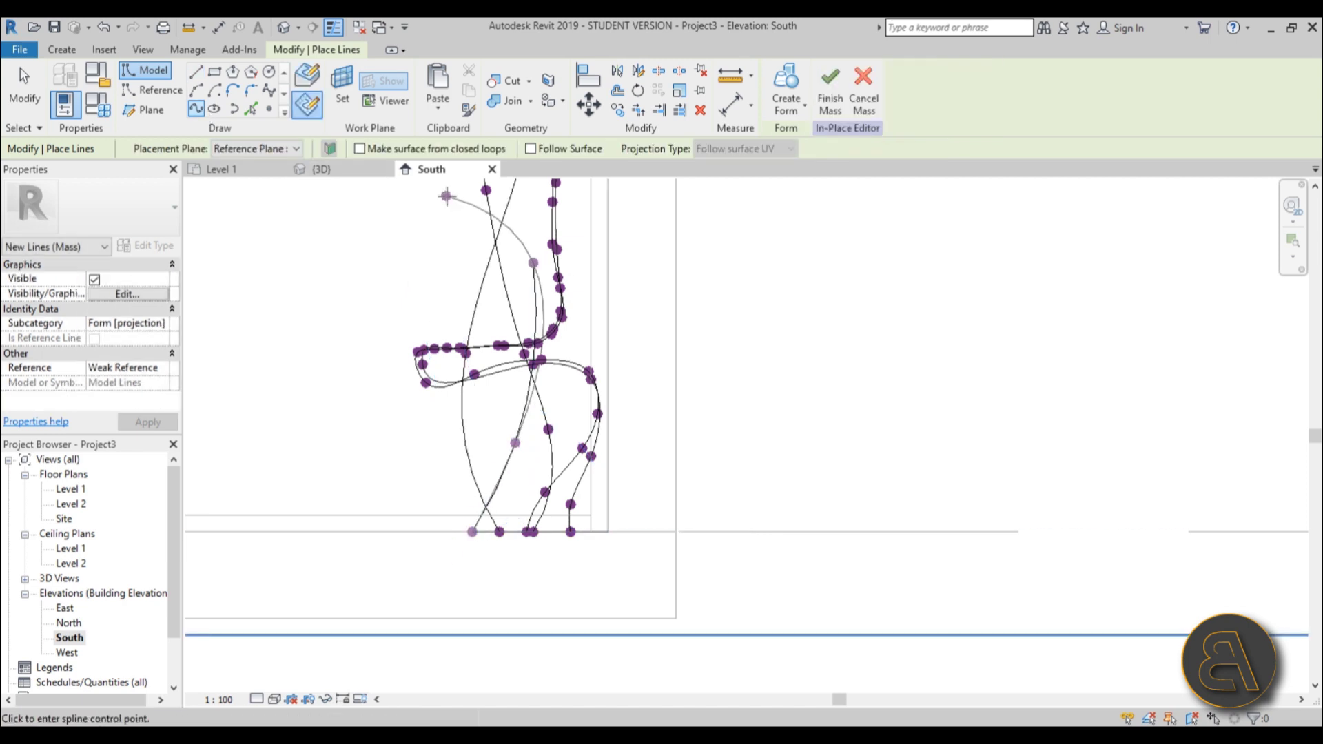
click(481, 206)
middle_drag(491, 252, 505, 671)
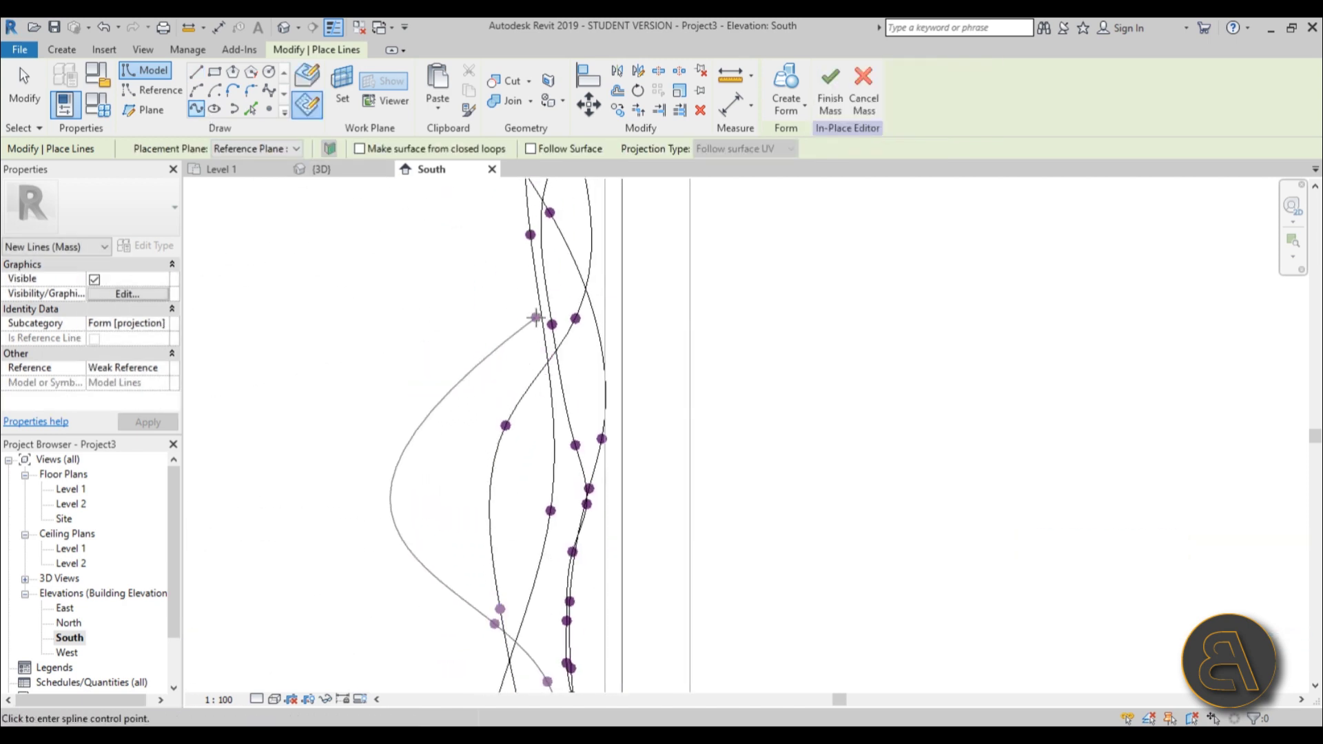
scroll(564, 238, down, 3)
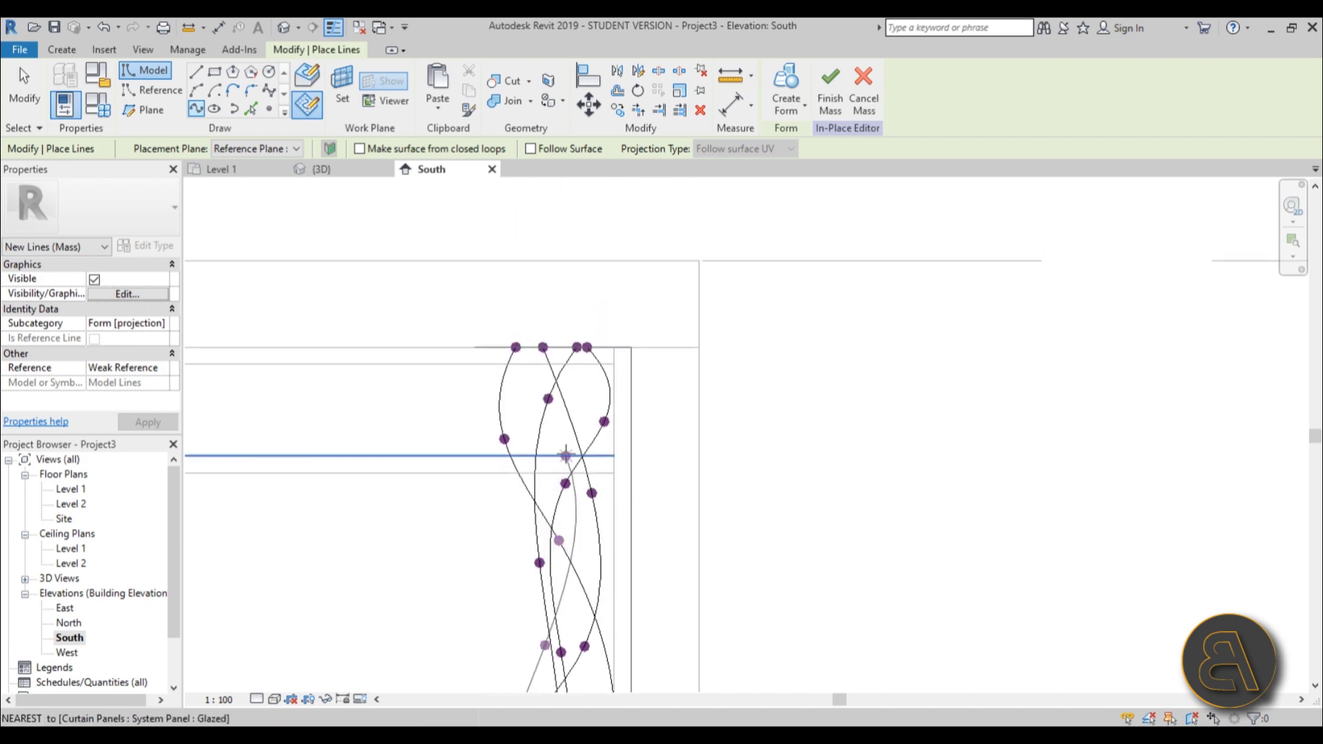
click(475, 346)
click(38, 100)
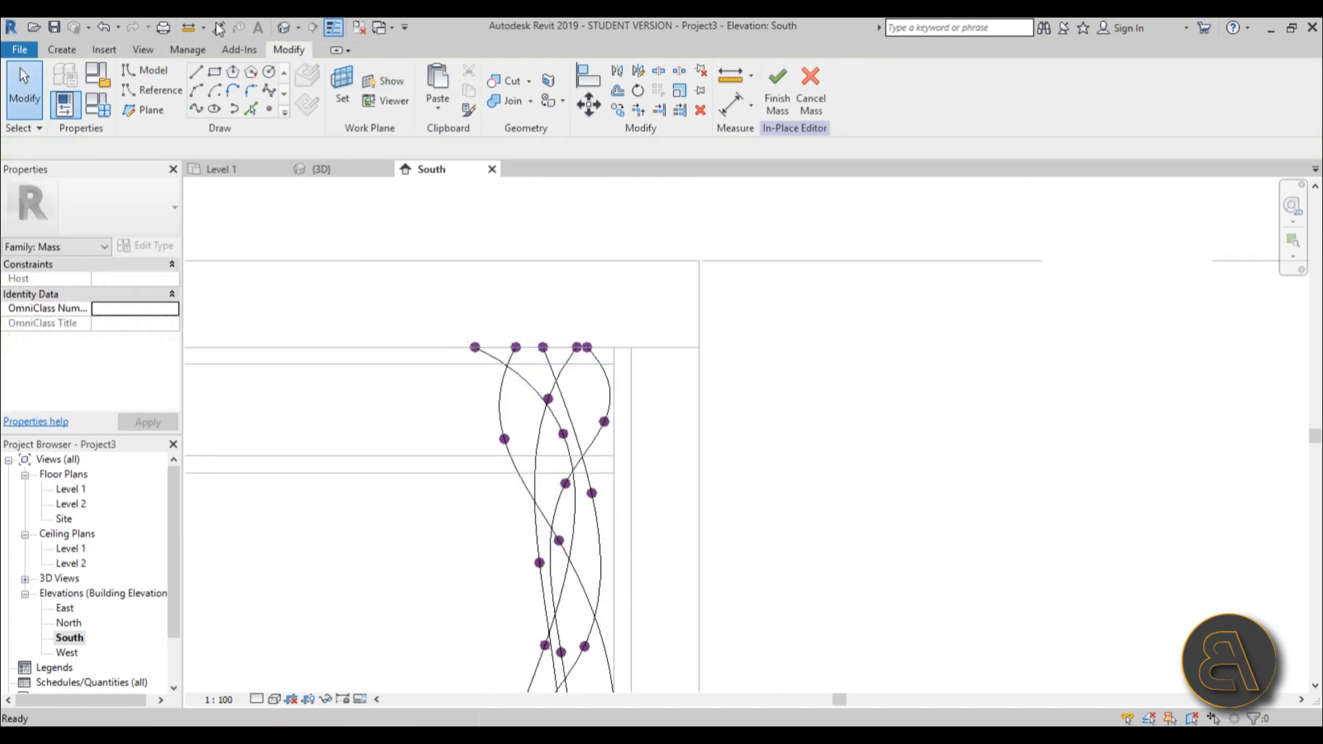
- Inspect the profiles in 3D, checking that the fourth profile's spline meets its bottom and top lines
click(282, 29)
scroll(601, 236, down, 4)
shift+middle_drag(598, 241, 560, 293)
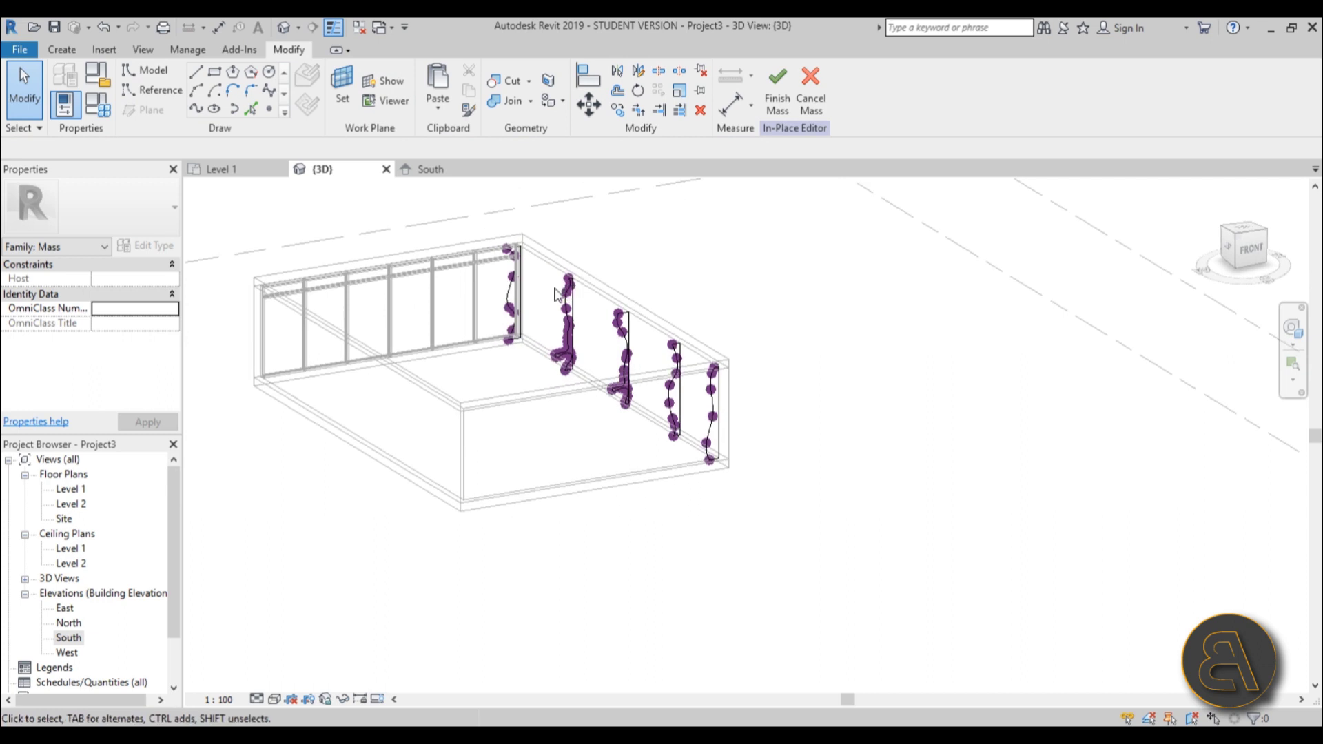
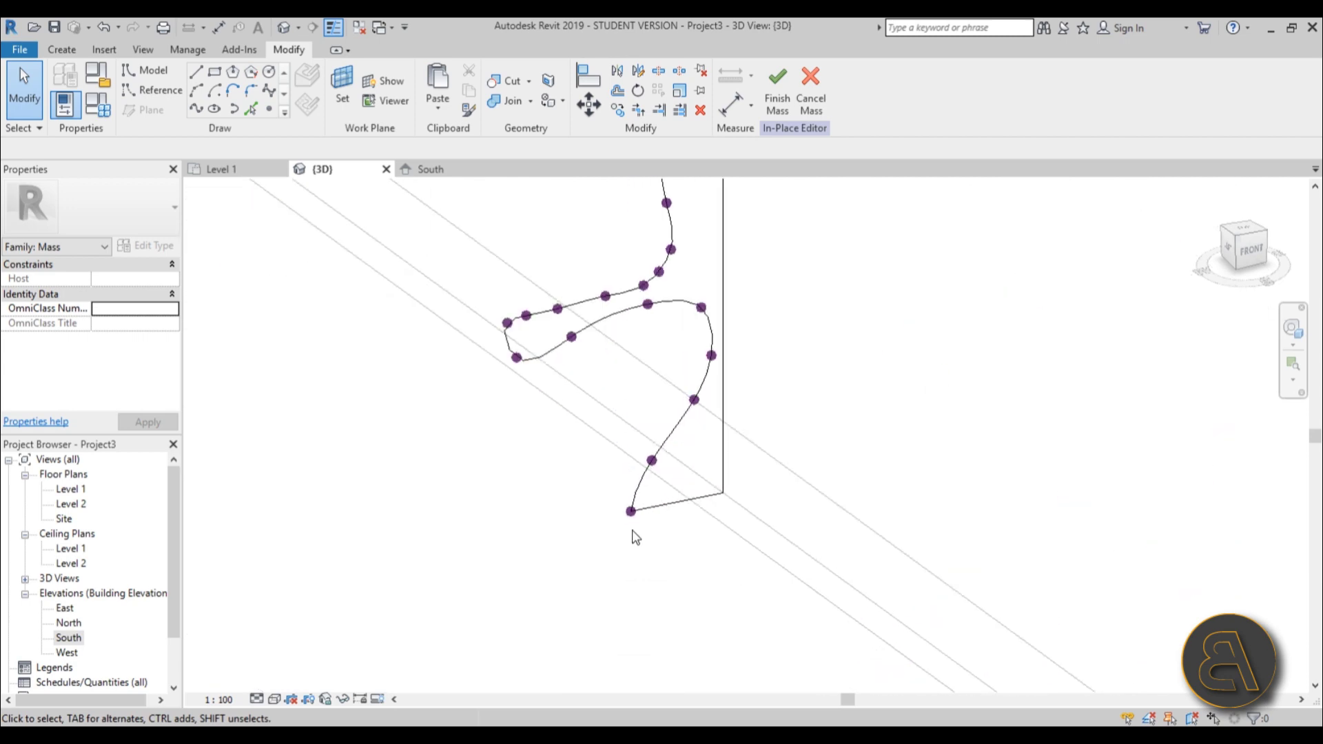
scroll(703, 468, down, 3)
scroll(689, 479, up, 4)
scroll(658, 481, up, 3)
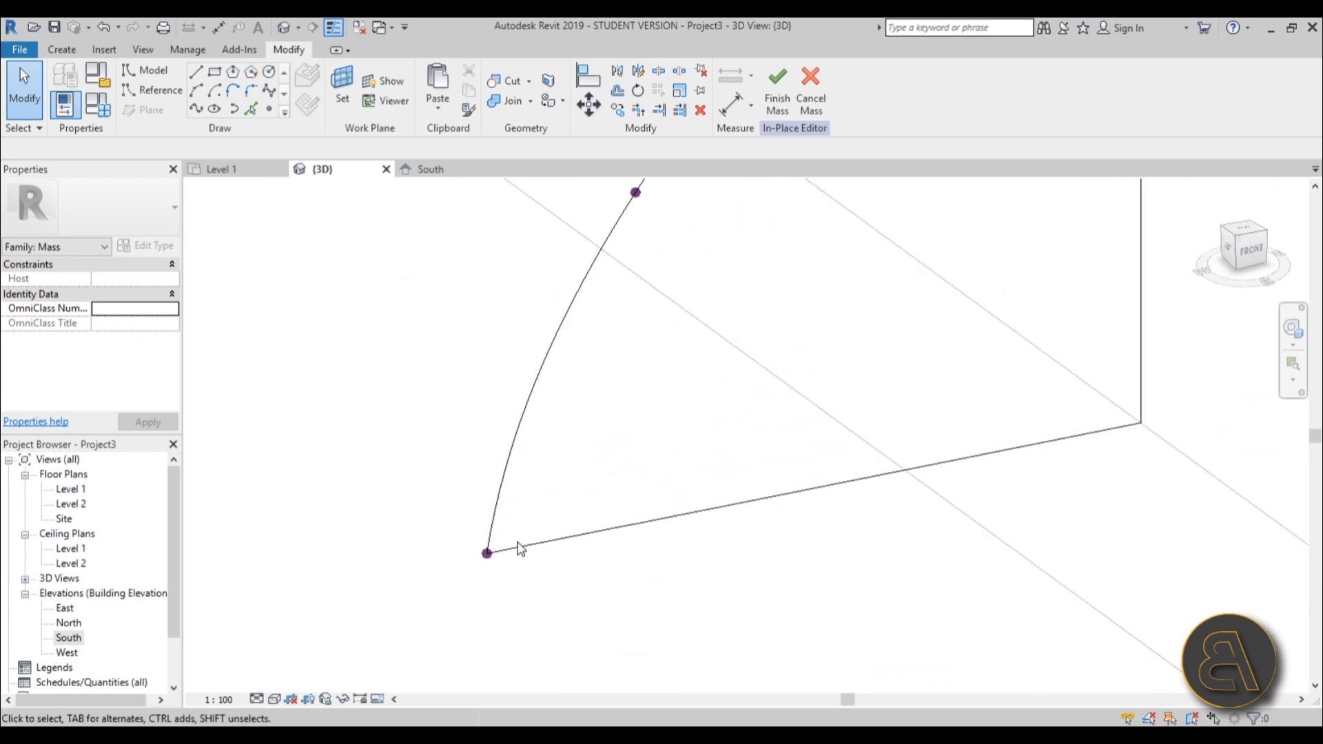
scroll(525, 538, down, 7)
middle_drag(559, 386, 629, 679)
scroll(645, 375, up, 3)
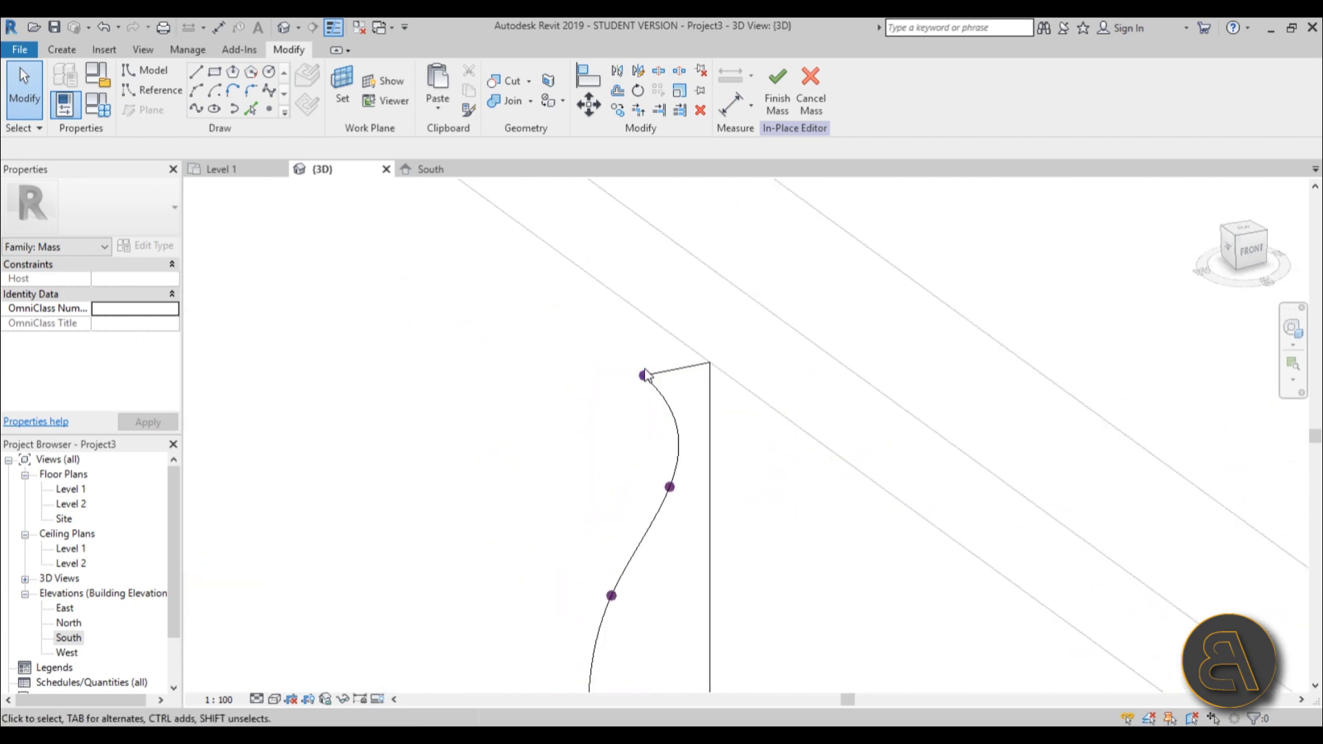
- Check that the storefront-end profile's spline meets its top and bottom lines
scroll(778, 455, down, 4)
middle_drag(544, 365, 606, 482)
scroll(459, 319, up, 5)
scroll(406, 257, down, 5)
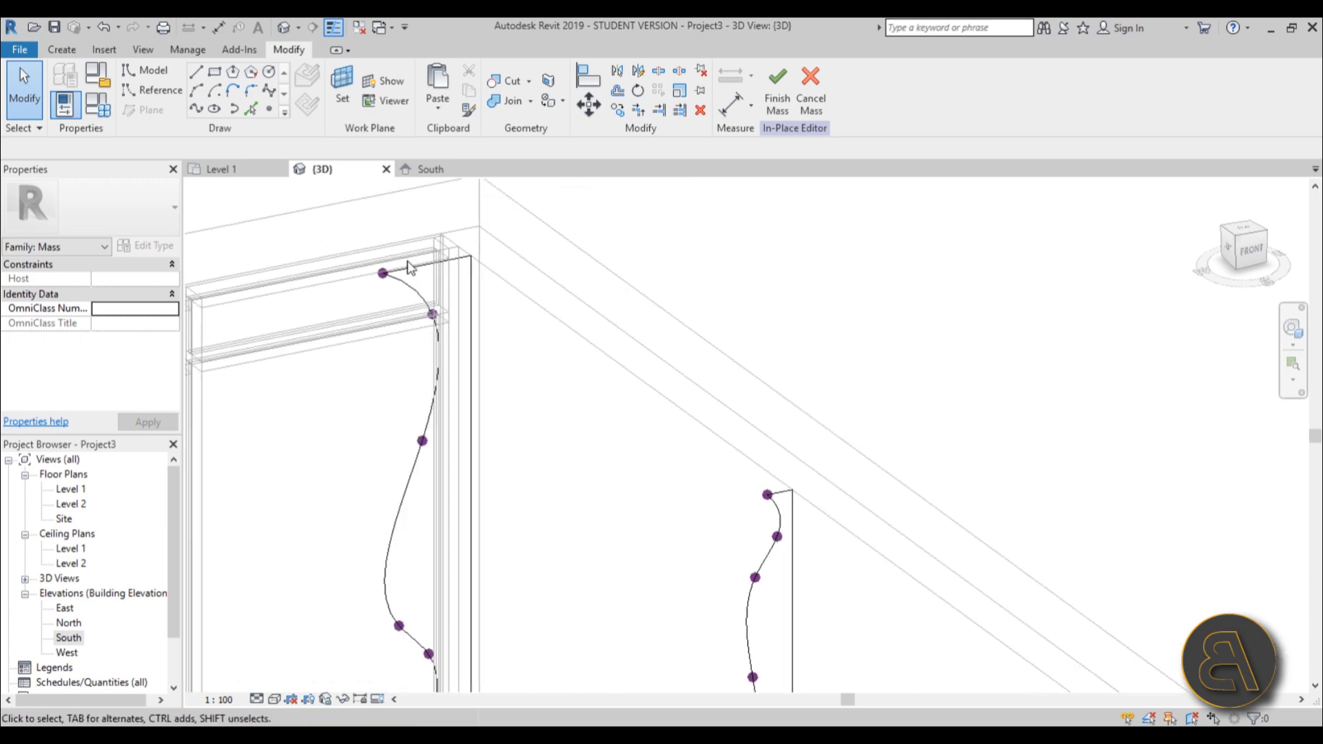
middle_drag(467, 641, 455, 210)
scroll(387, 386, up, 7)
scroll(407, 350, down, 12)
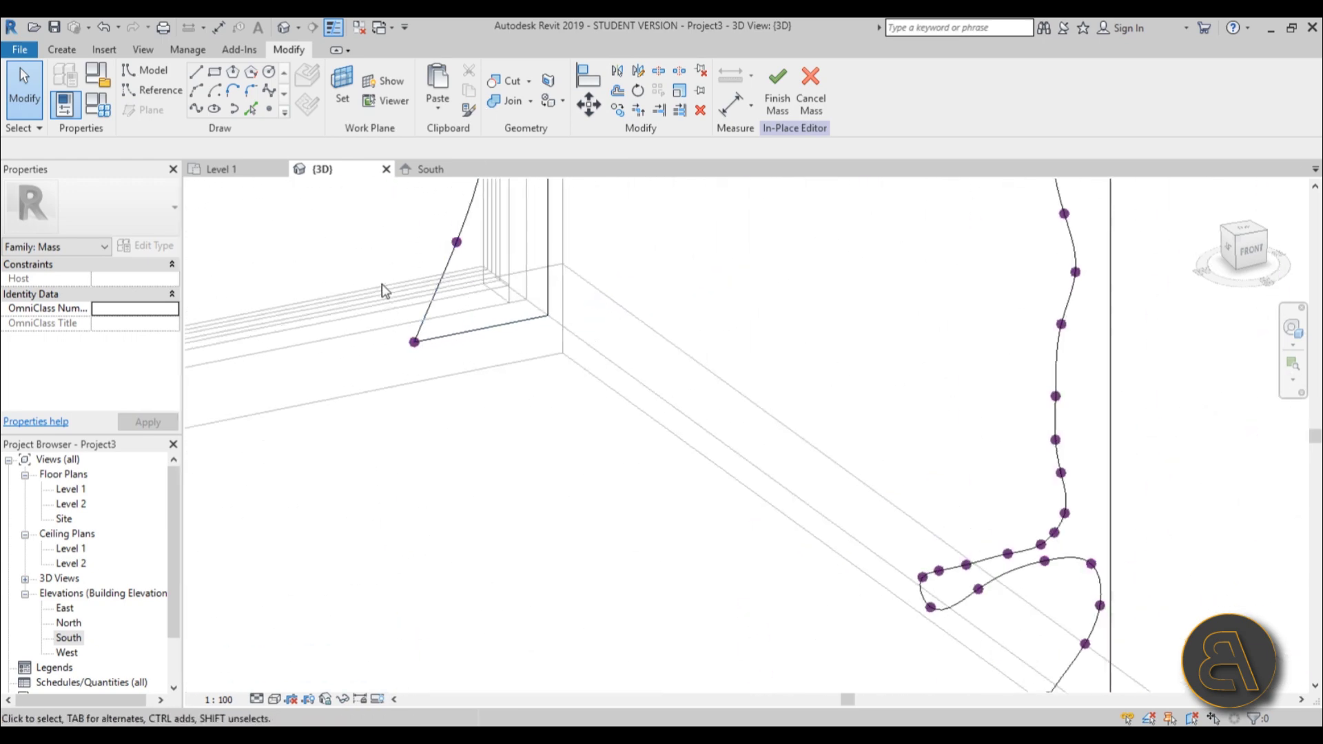
- Create a solid form from the two seatless profiles at the end of the wall opposite the storefront
middle_drag(475, 374, 482, 451)
scroll(569, 435, up, 4)
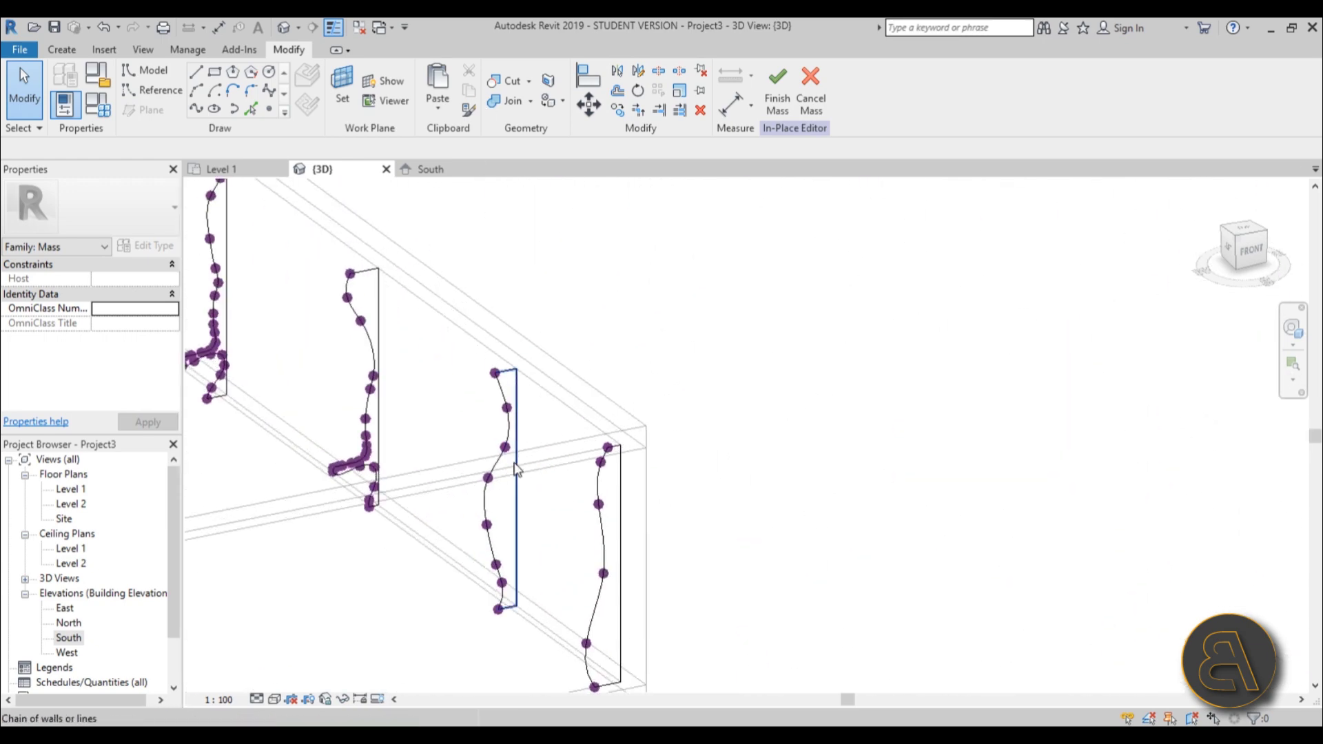
click(520, 394)
scroll(513, 426, up, 2)
ctrl+click(509, 445)
scroll(510, 447, down, 3)
middle_drag(510, 447, 502, 414)
scroll(610, 455, up, 4)
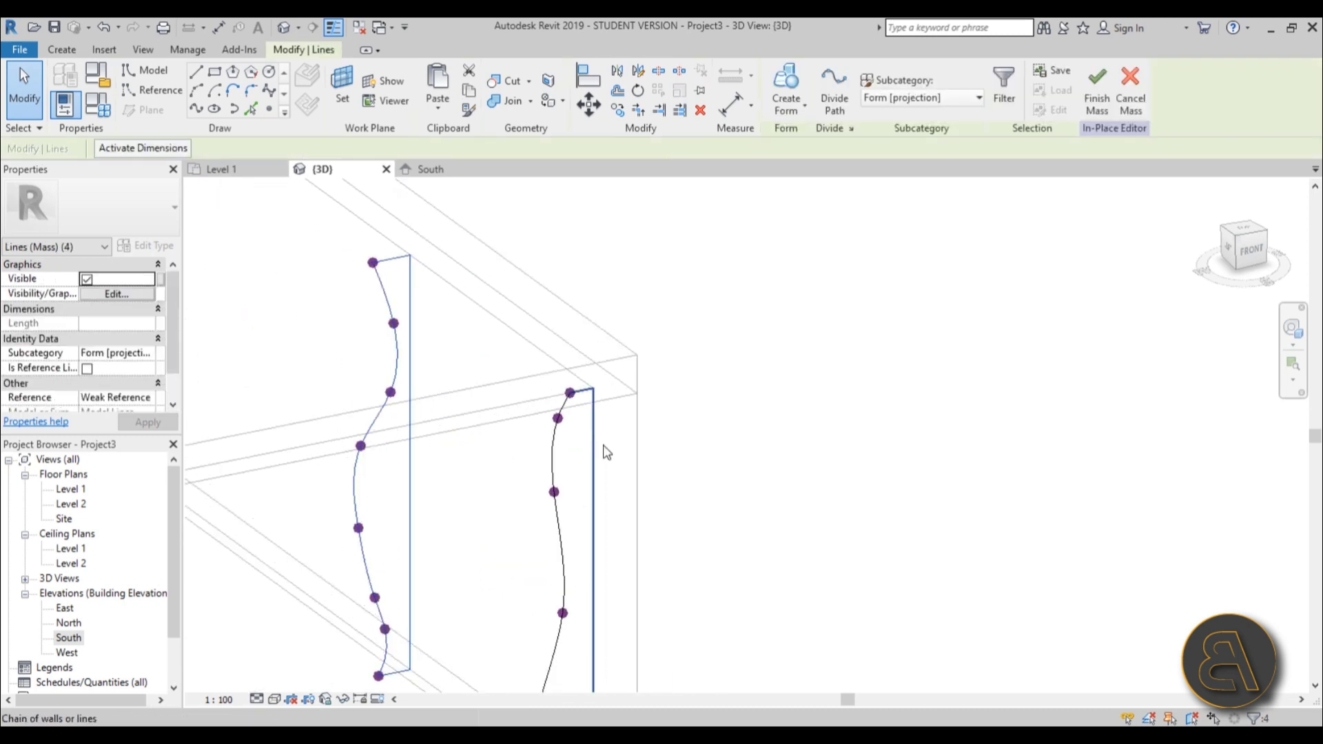
key(Tab)
ctrl+click(559, 455)
scroll(560, 455, down, 3)
click(796, 86)
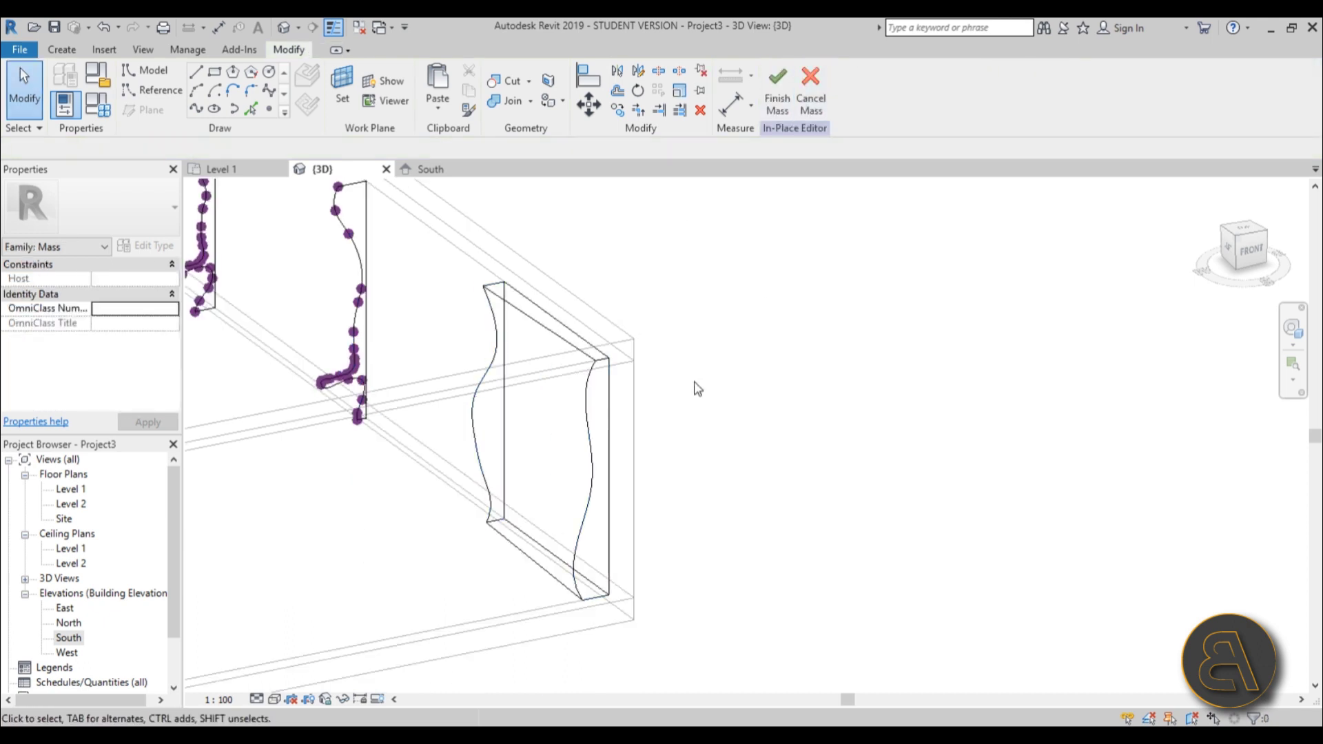
- Try to create a form from the whole first form and the neighbouring seat profile
scroll(694, 384, up, 3)
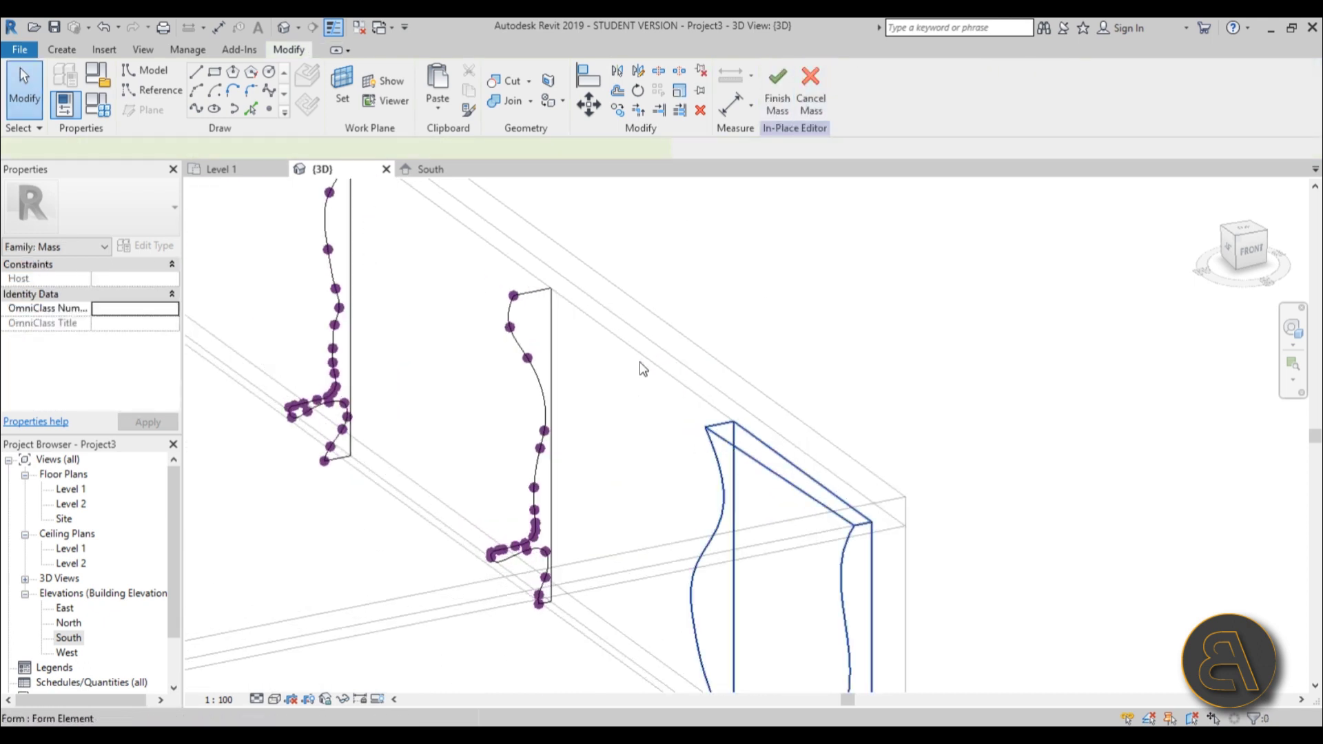
click(642, 369)
key(Tab)
click(520, 338)
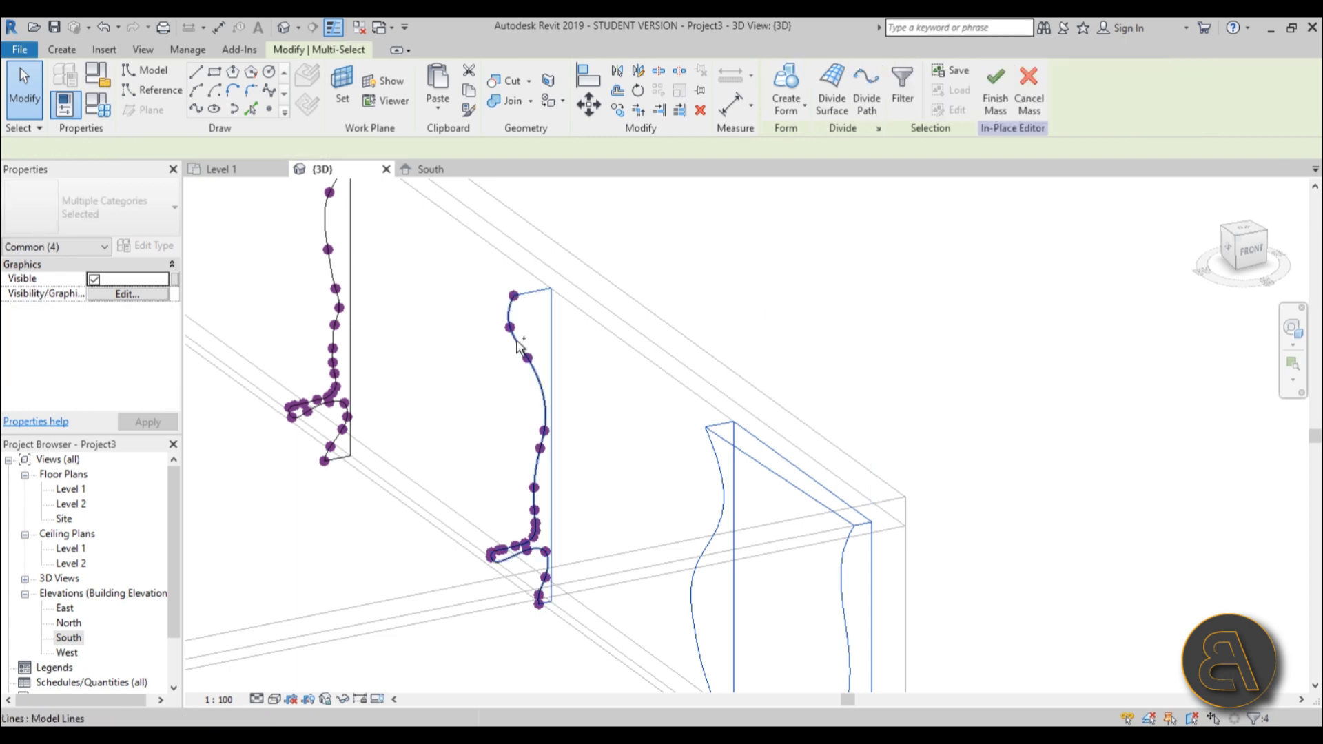
ctrl+click(520, 343)
click(786, 81)
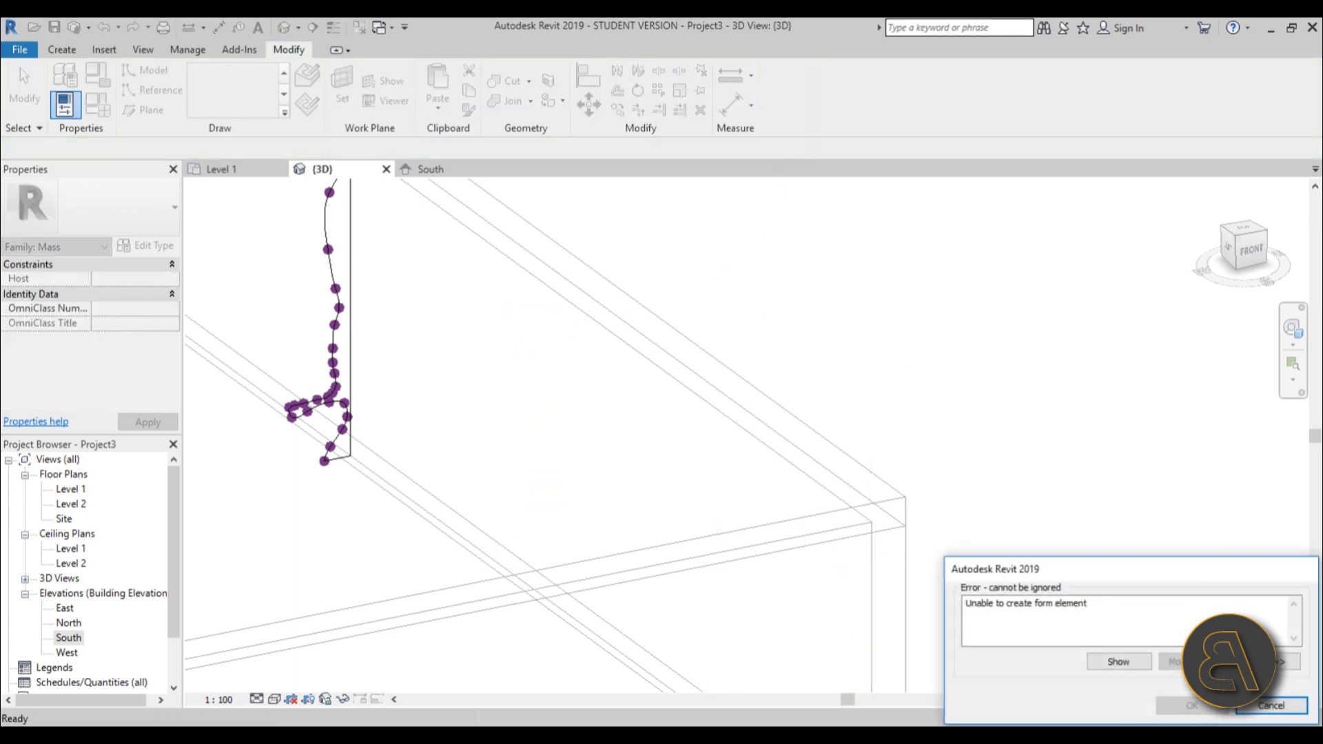
click(1255, 708)
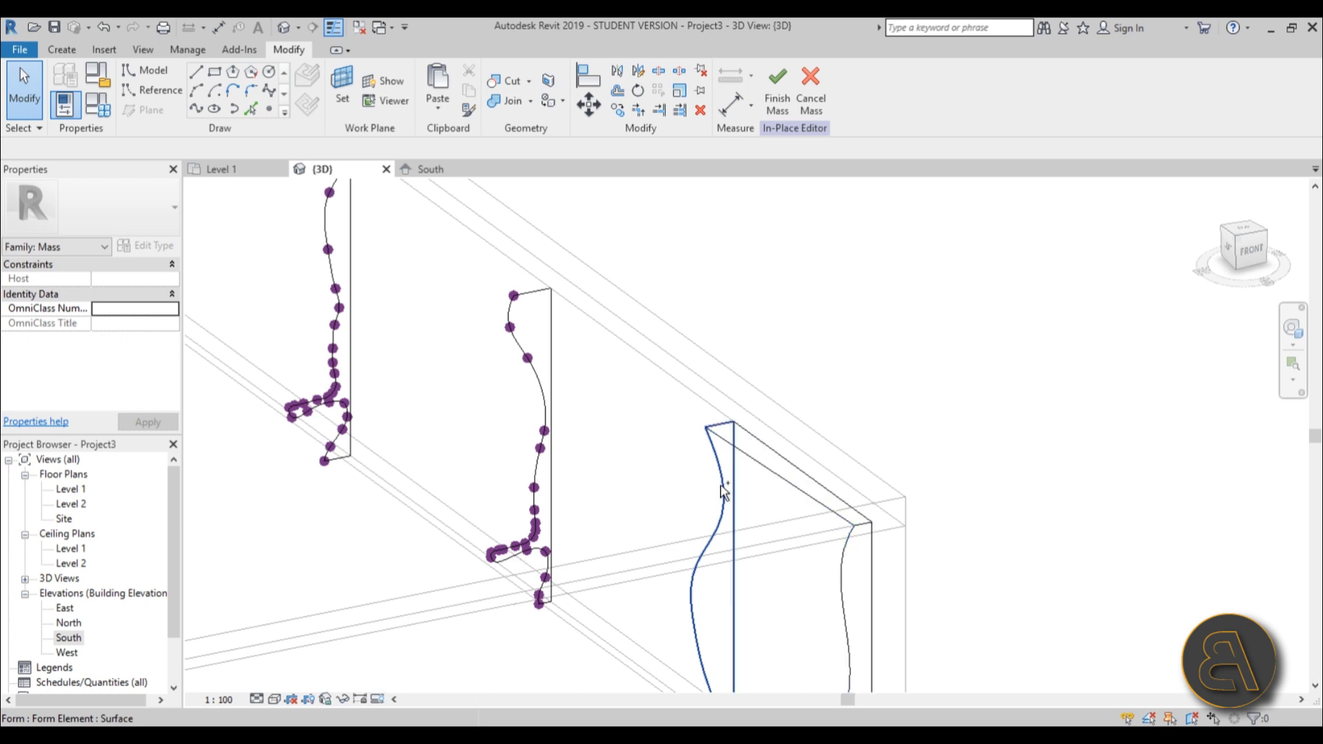
- Create a form between the first form's end face and the neighbouring seat profile
click(723, 490)
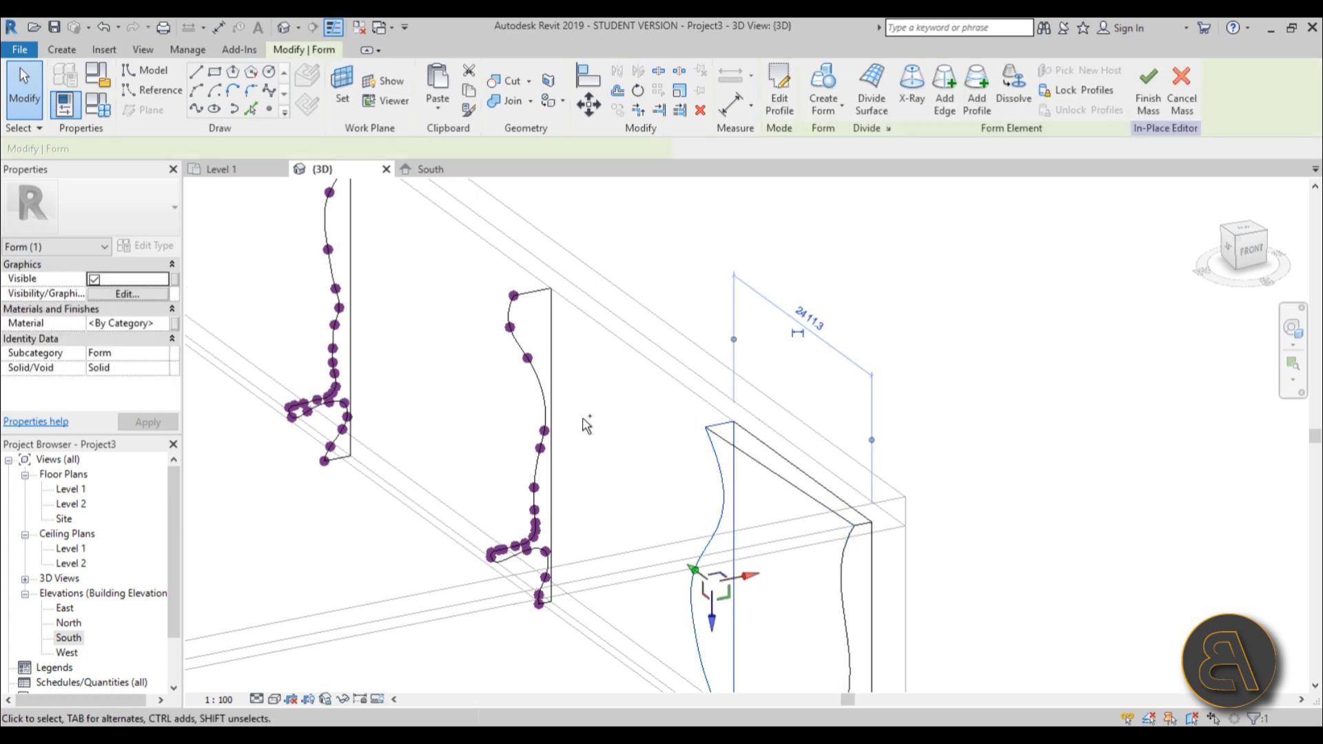
ctrl+click(560, 390)
click(795, 86)
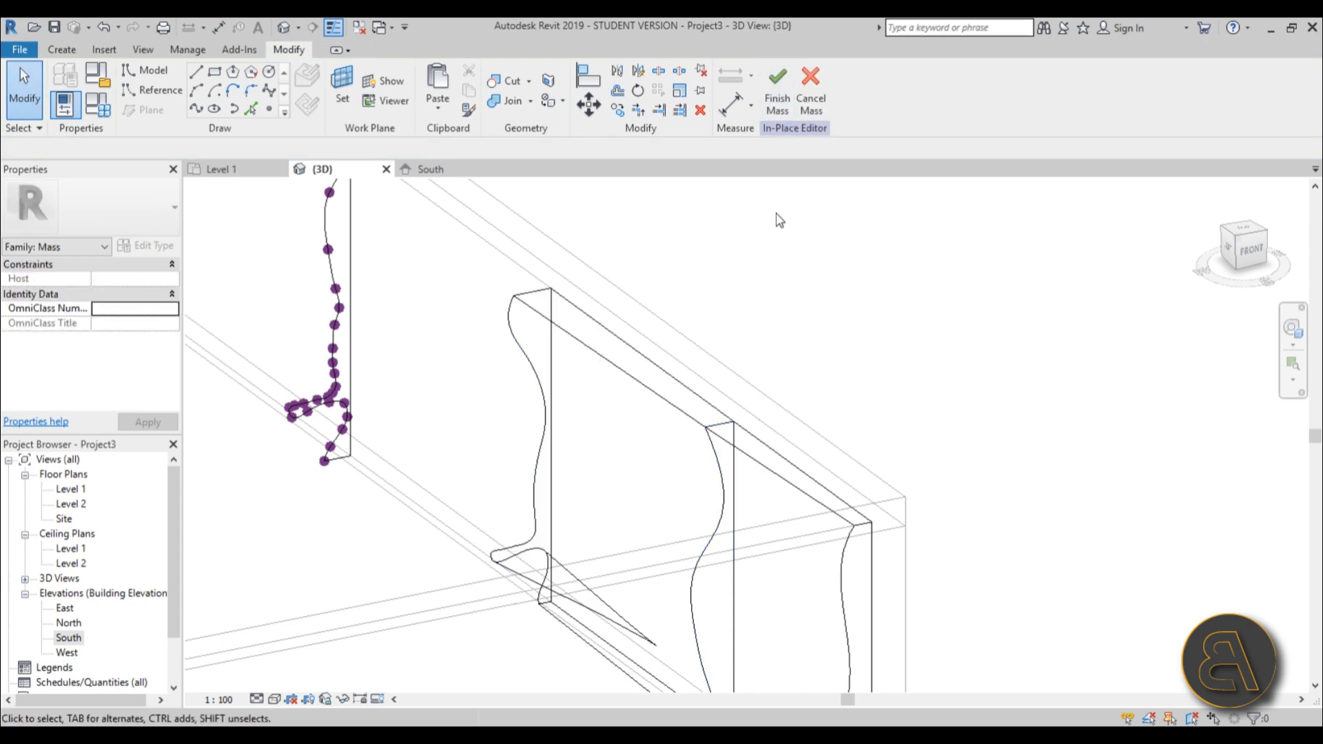
- Create a form between the mass's seat-shaped end face and the next seat profile toward the storefront
shift+middle_drag(817, 310, 676, 326)
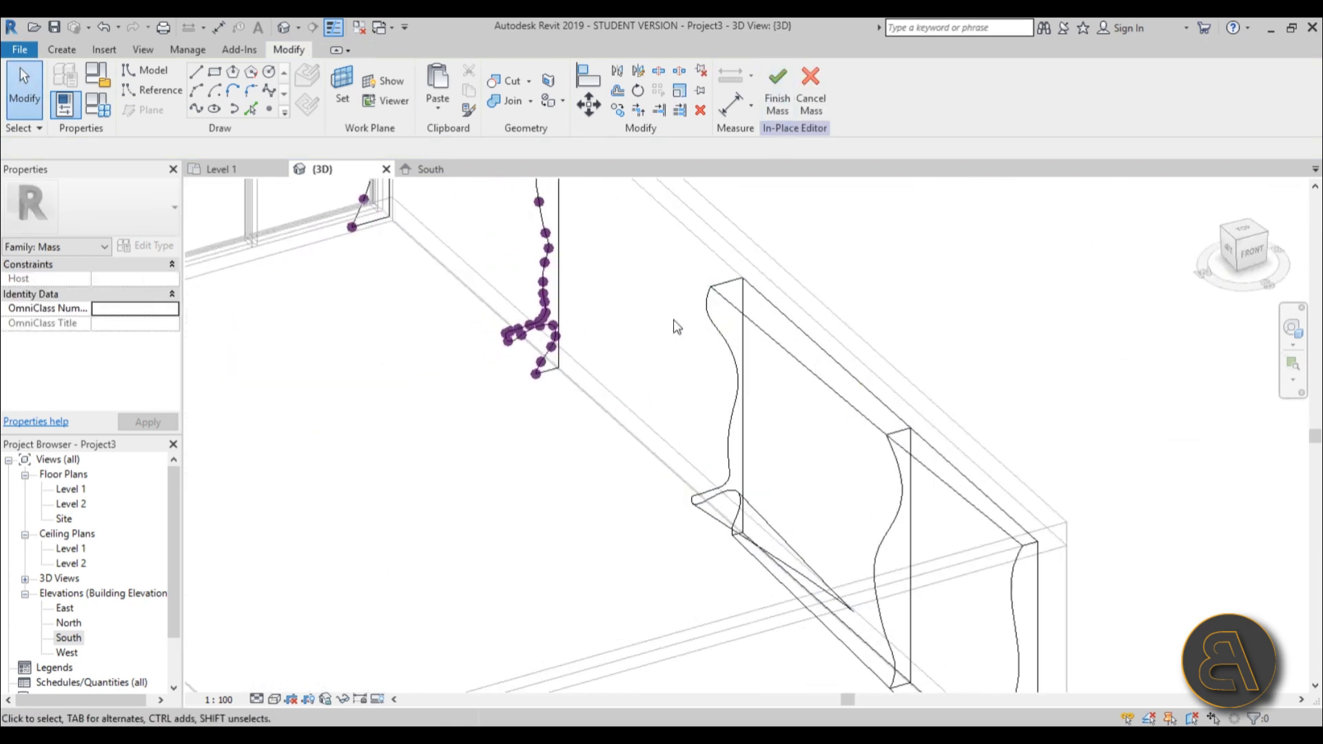
click(716, 335)
shift+middle_drag(717, 336, 604, 344)
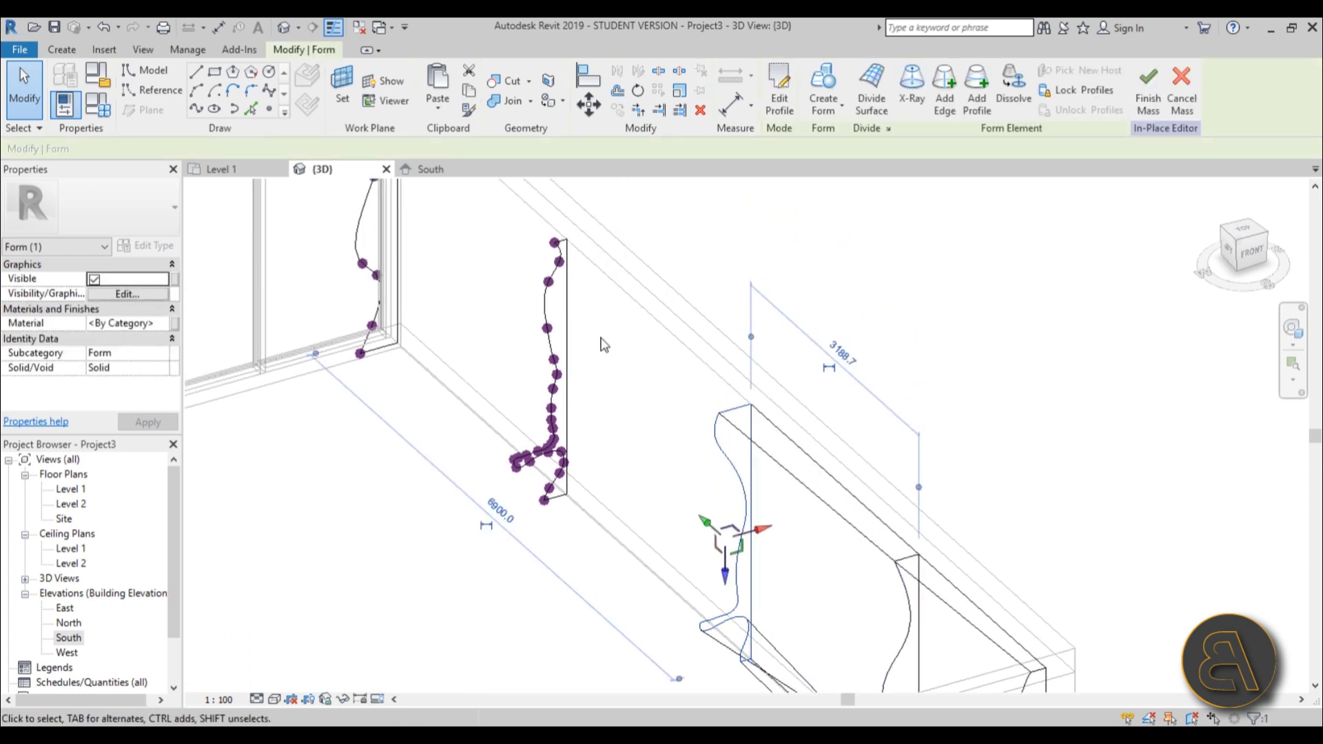
click(575, 334)
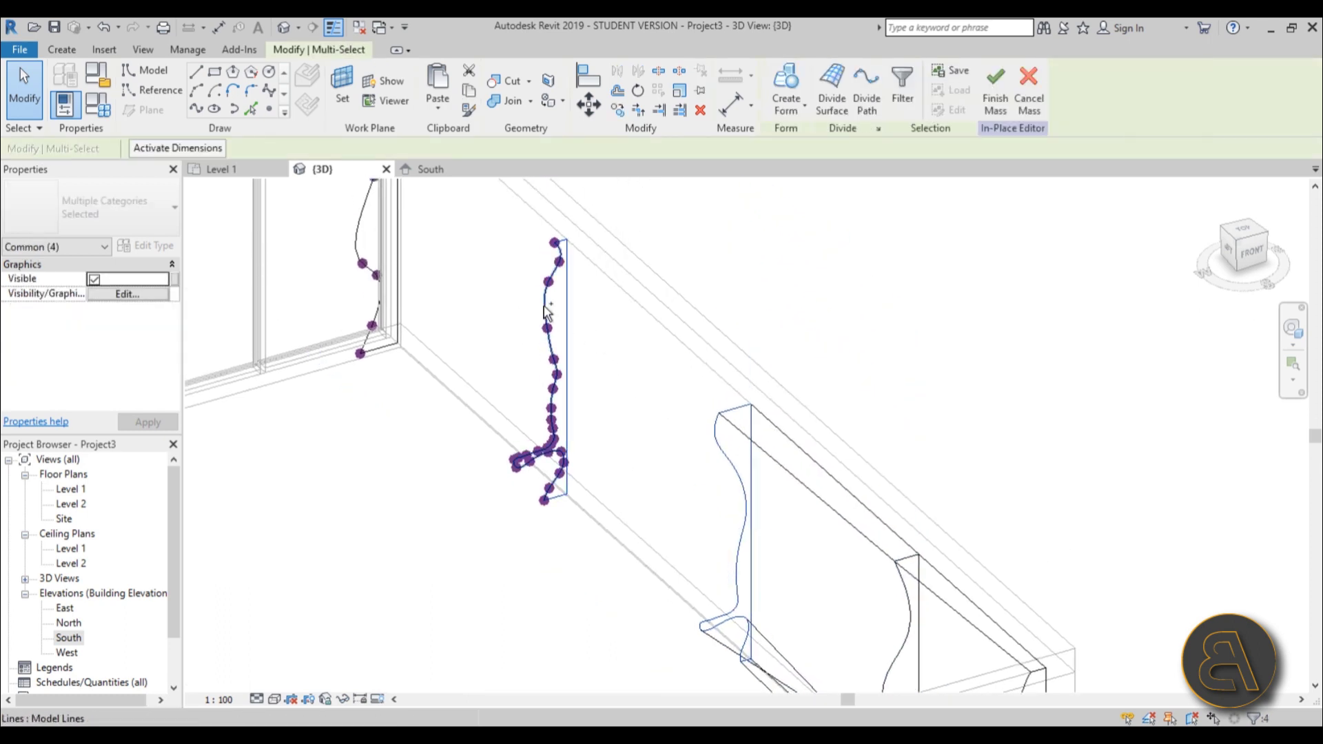
click(796, 93)
- Create the last form between the mass's end face and the seatless profile beside the storefront
shift+middle_drag(750, 317, 715, 301)
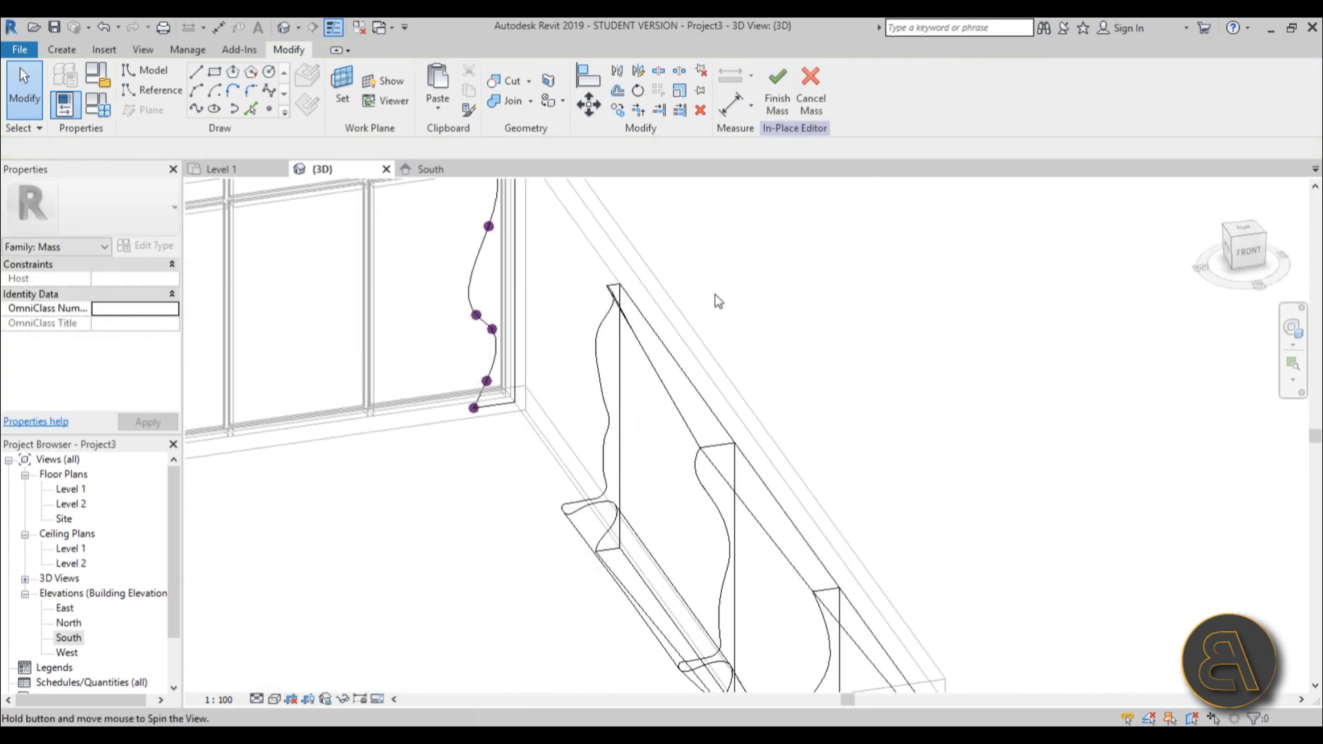
scroll(536, 309, up, 1)
middle_drag(534, 309, 689, 368)
scroll(638, 503, down, 1)
scroll(689, 367, up, 2)
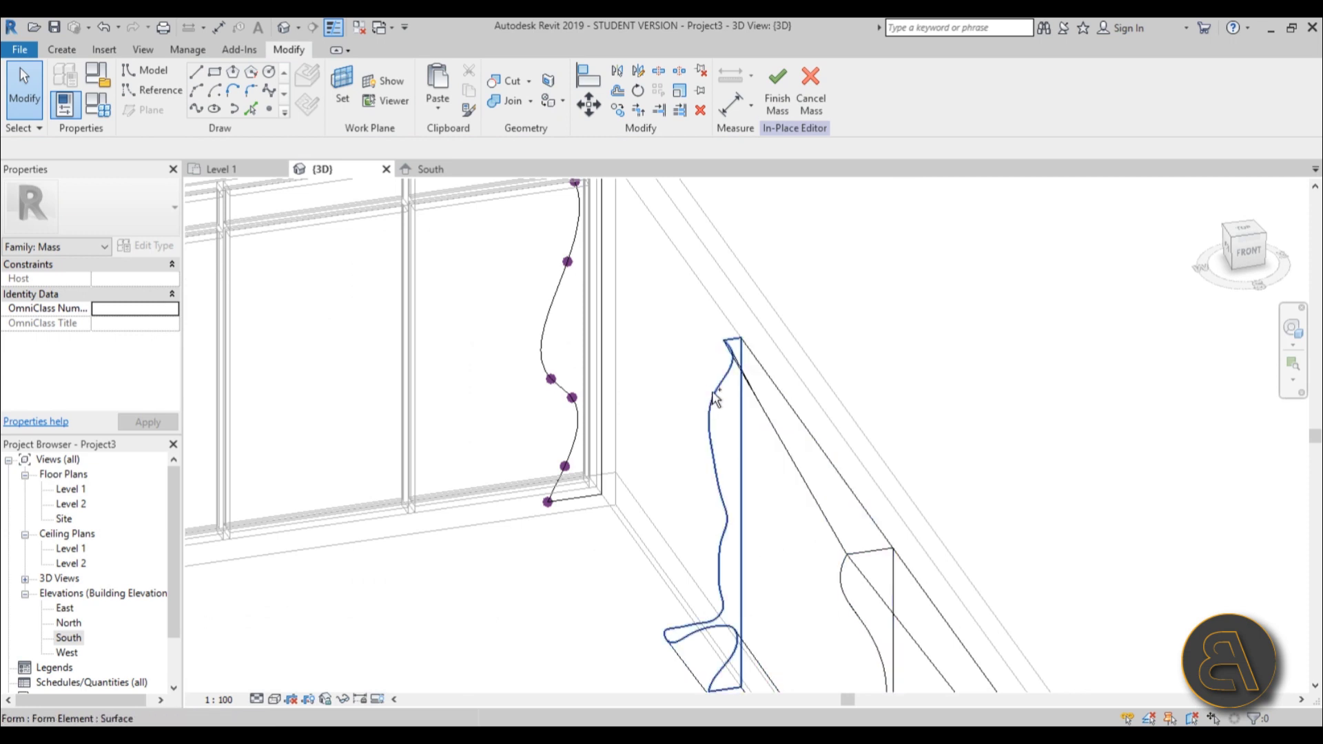
click(689, 393)
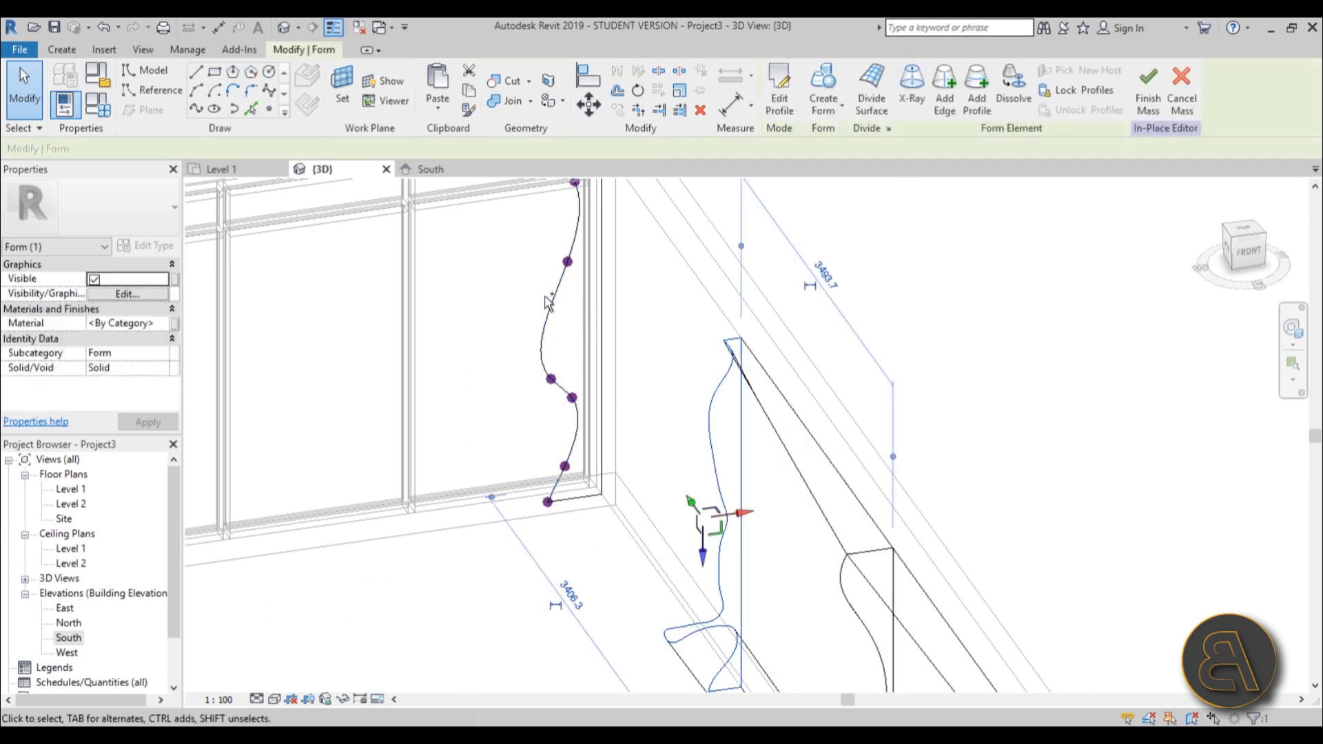
ctrl+click(593, 297)
key(Tab)
ctrl+click(604, 295)
click(783, 93)
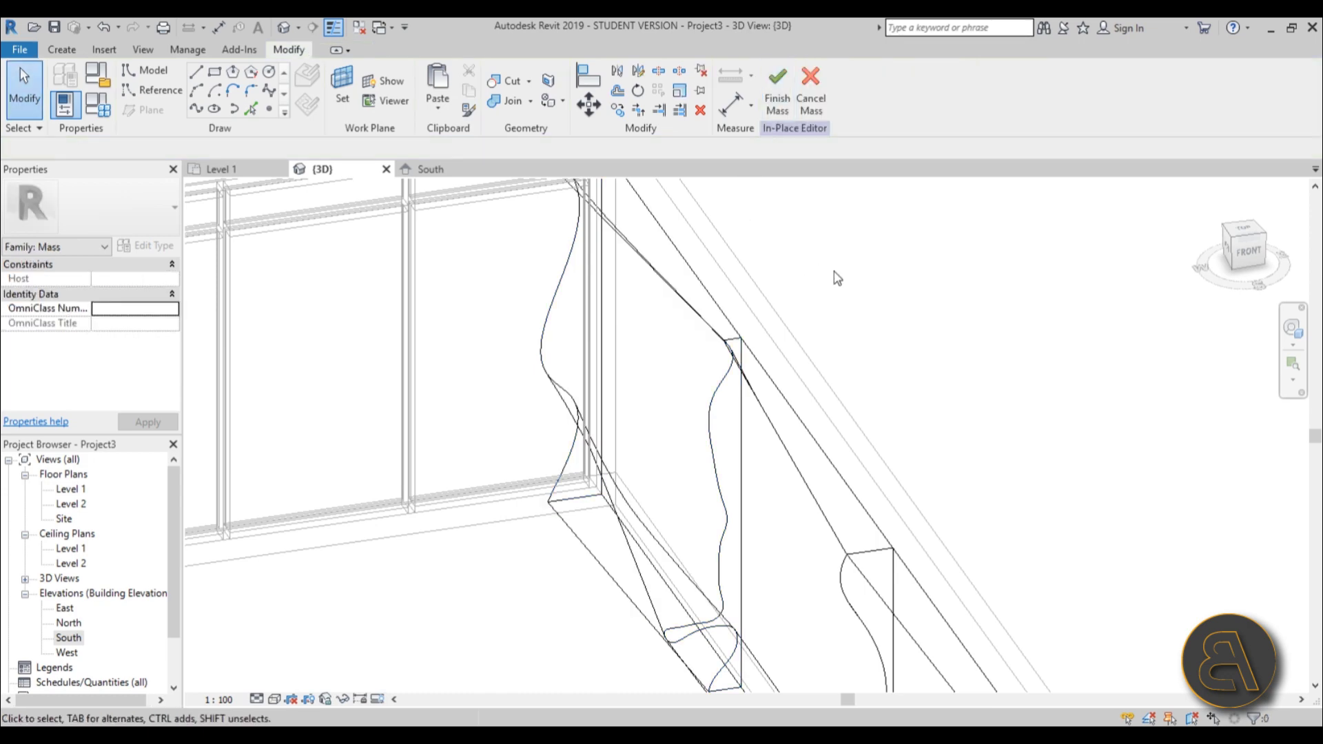
- Review the wavy mass against the building in the 3D view, the Level 1 floor plan and the South elevation
scroll(837, 279, down, 5)
shift+middle_drag(837, 279, 564, 419)
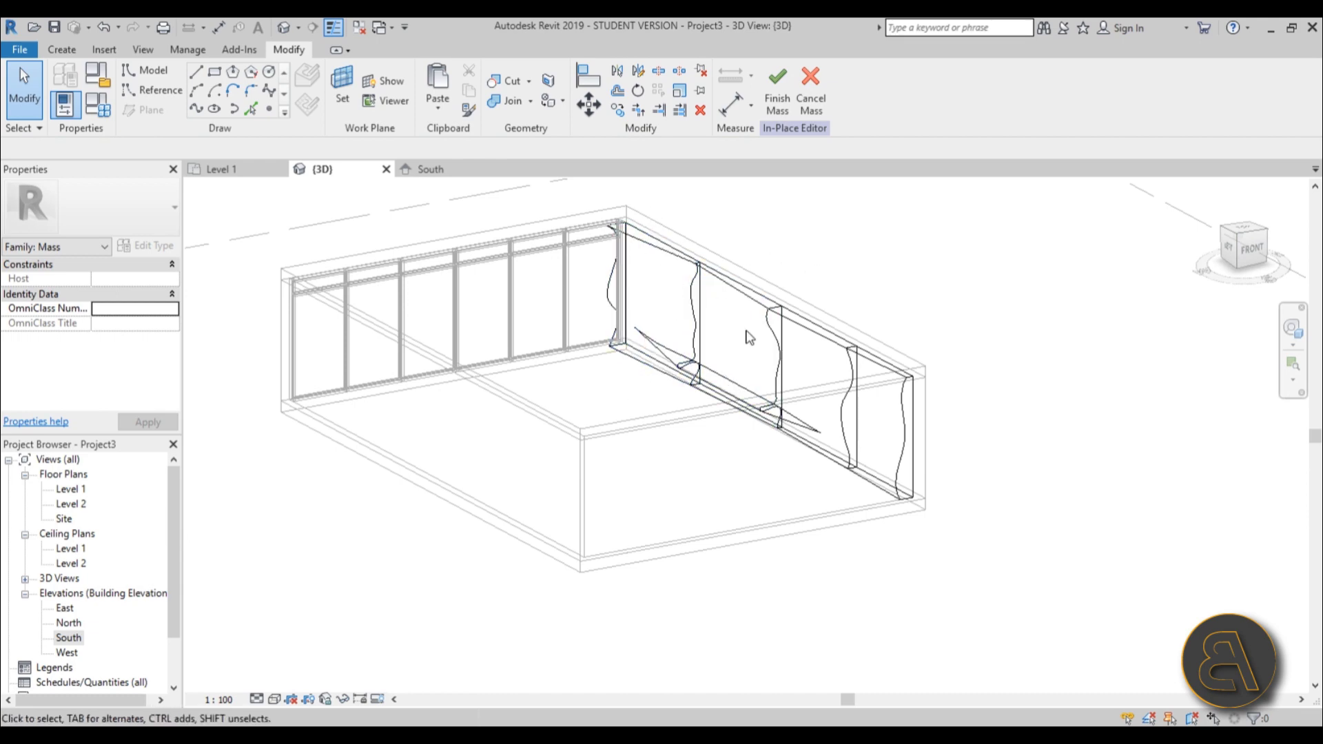
shift+middle_drag(750, 337, 690, 502)
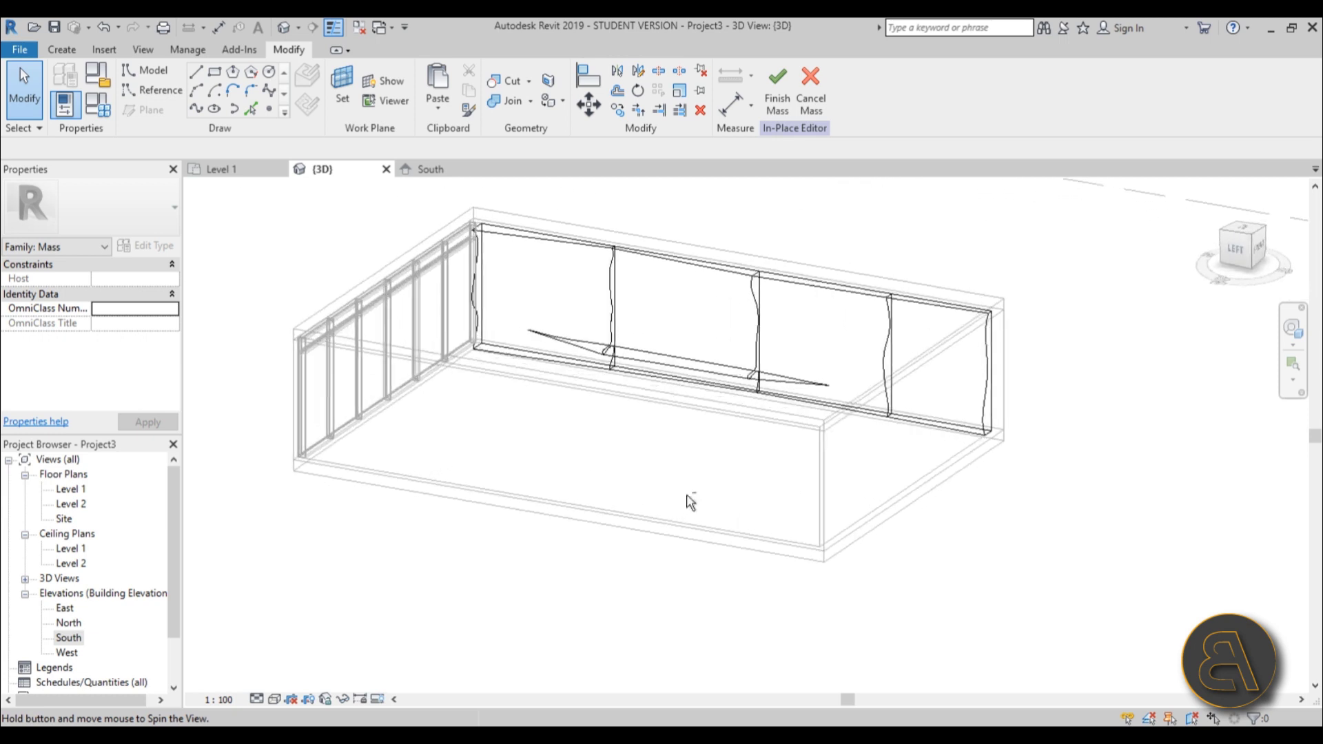
shift+middle_drag(439, 496, 289, 530)
double_click(70, 489)
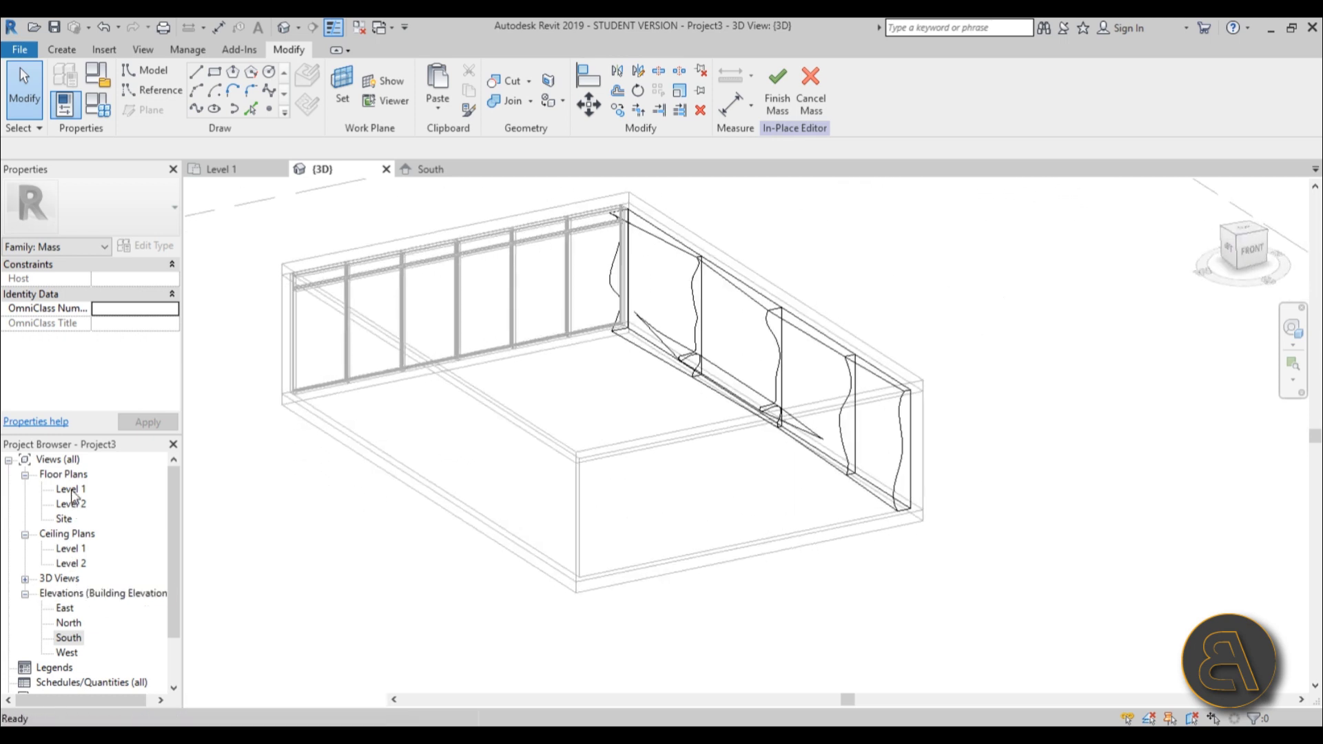
scroll(641, 393, down, 3)
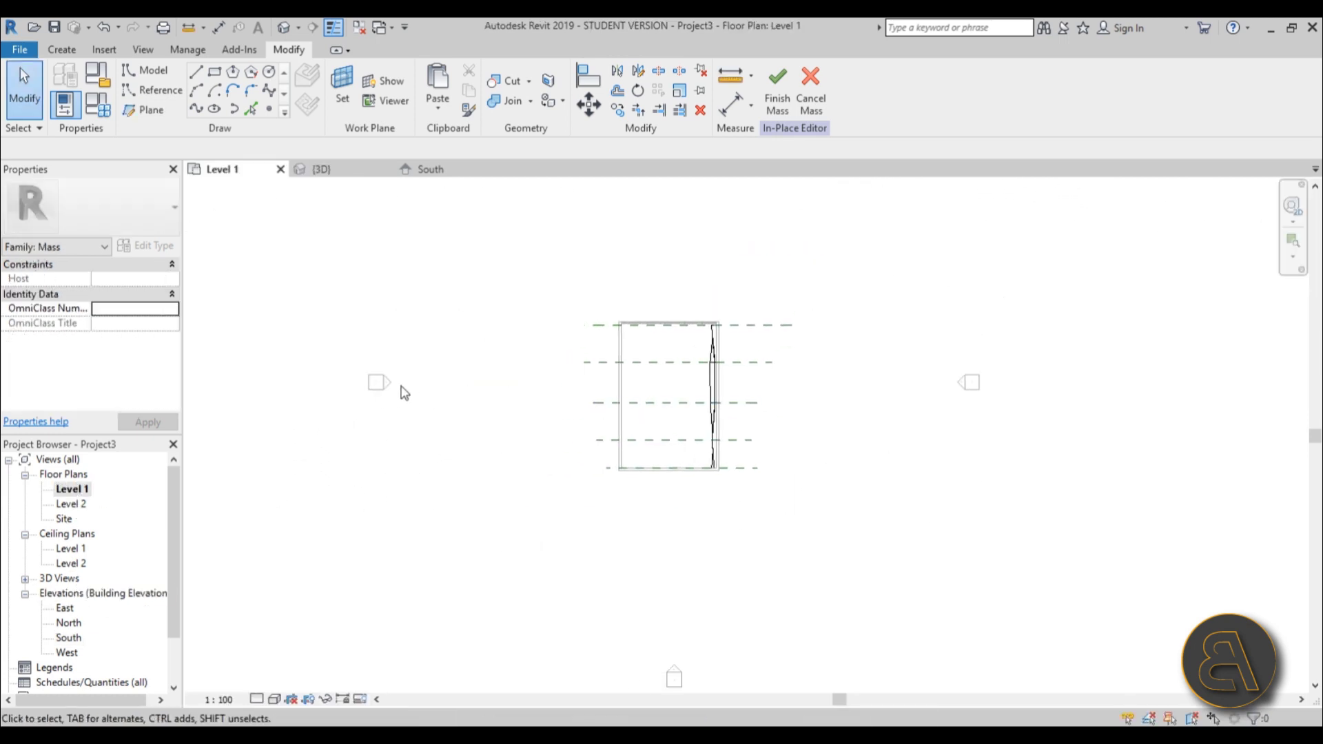
scroll(169, 544, down, 2)
double_click(69, 578)
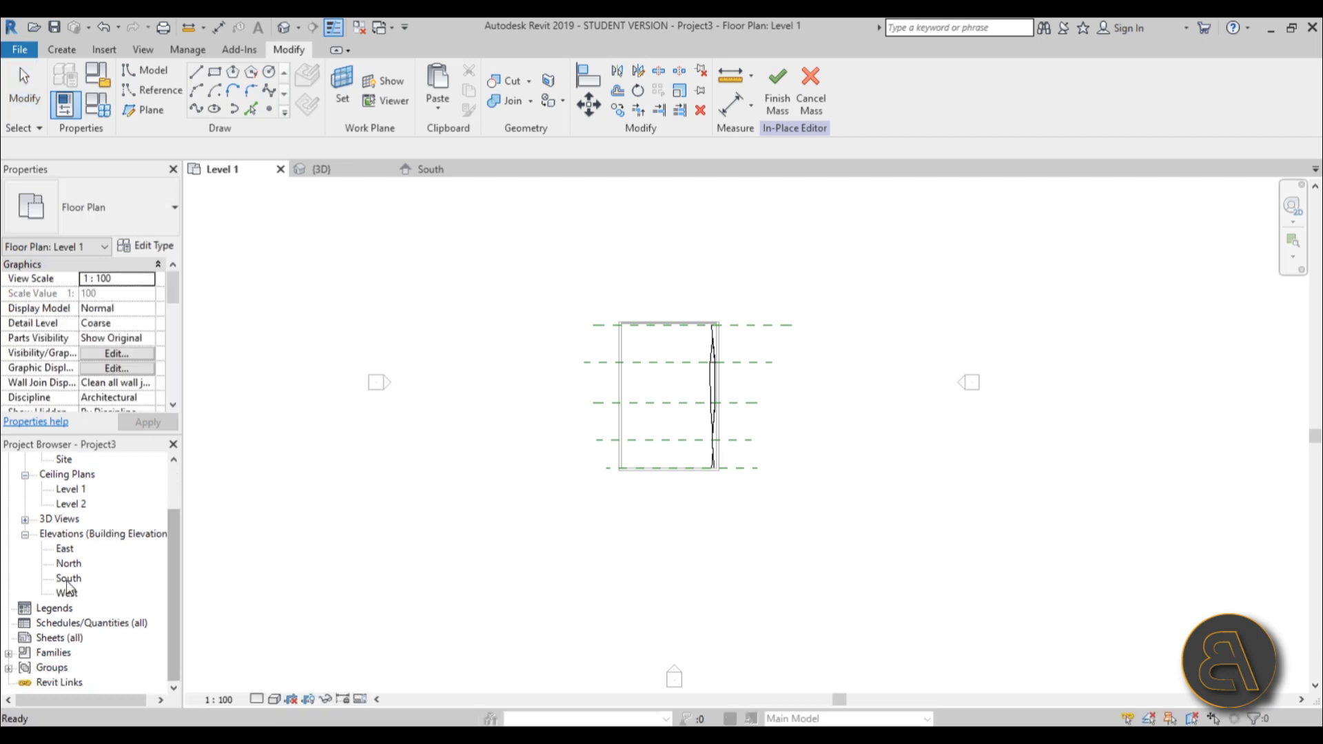
scroll(682, 408, down, 4)
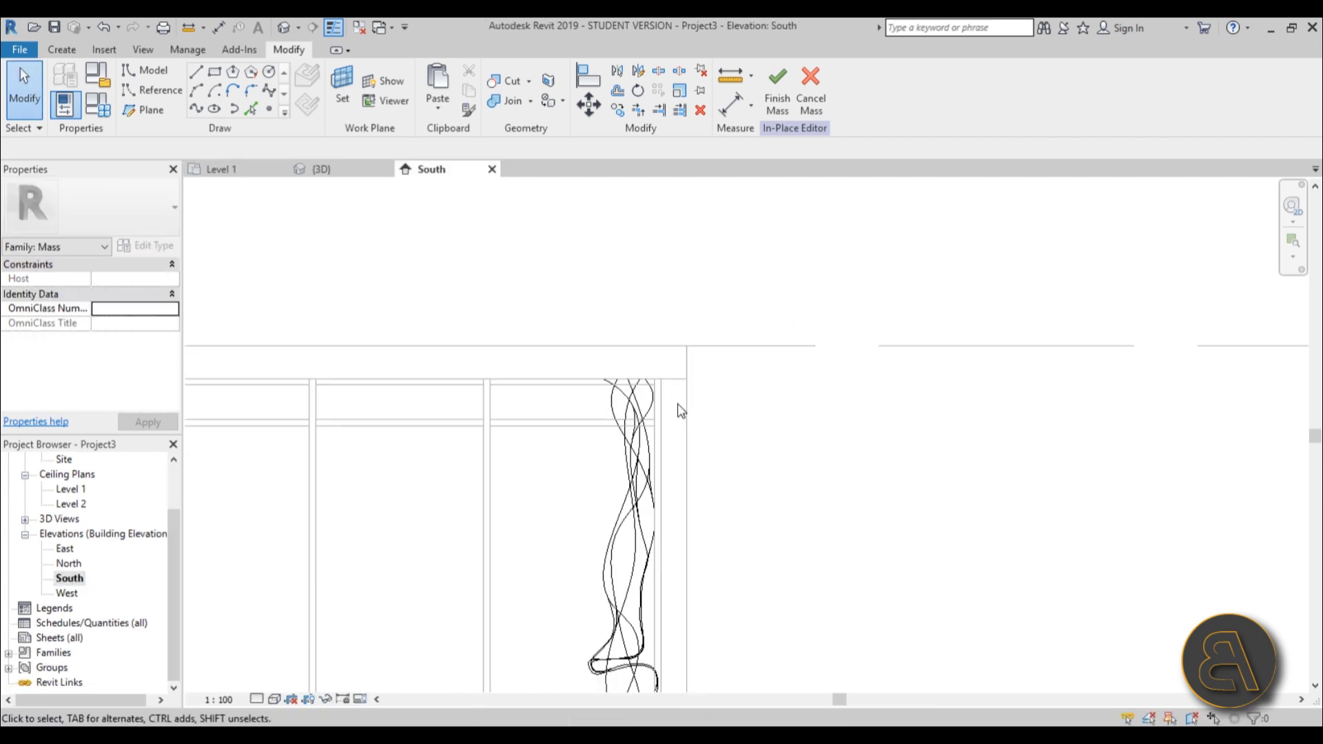
- Open the West elevation and set its visual style to Wireframe
double_click(67, 594)
scroll(664, 461, up, 4)
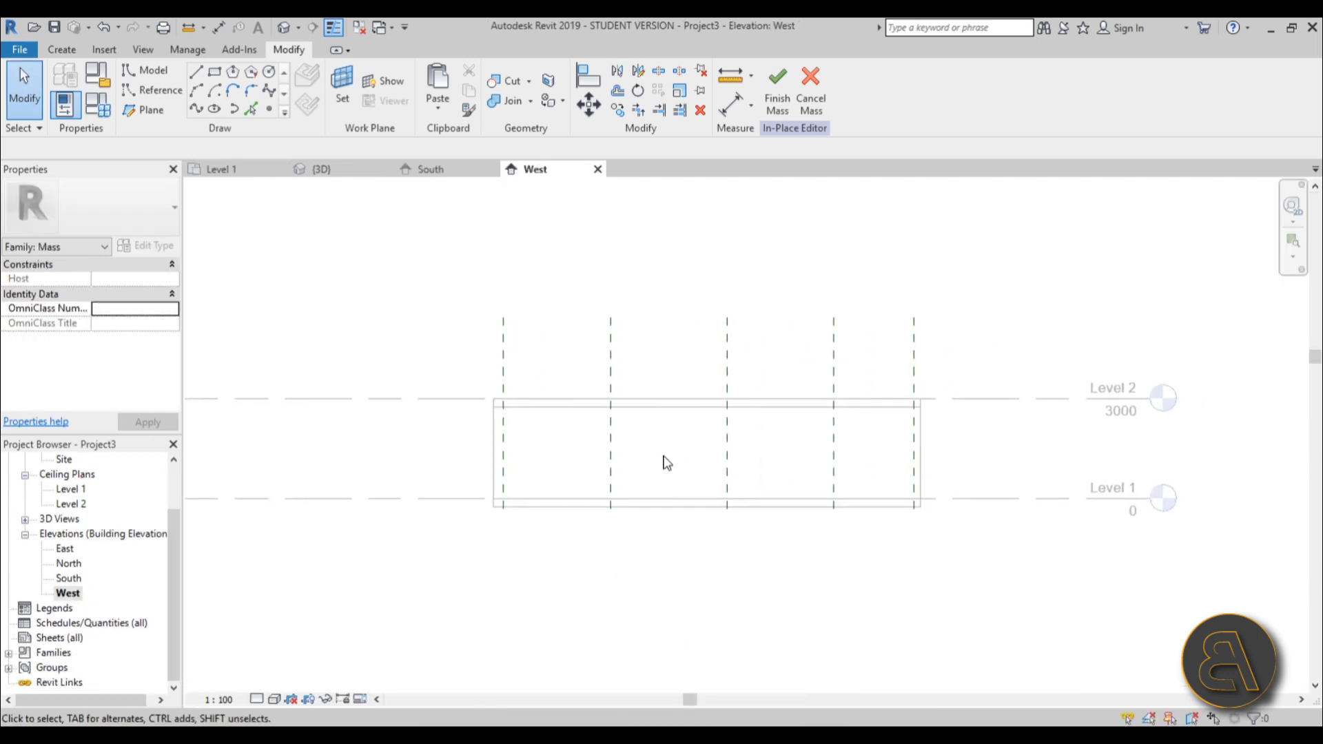
click(272, 698)
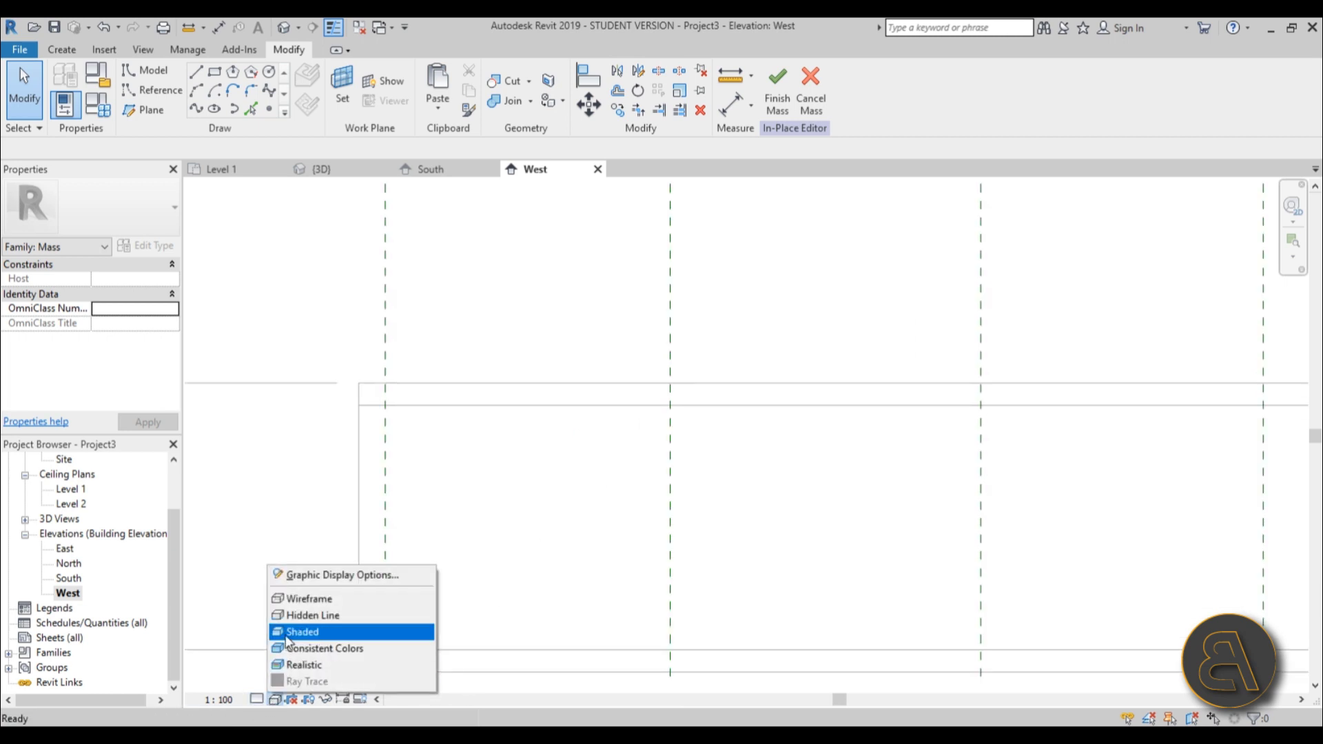
click(290, 599)
scroll(1031, 463, down, 1)
middle_drag(1031, 463, 874, 386)
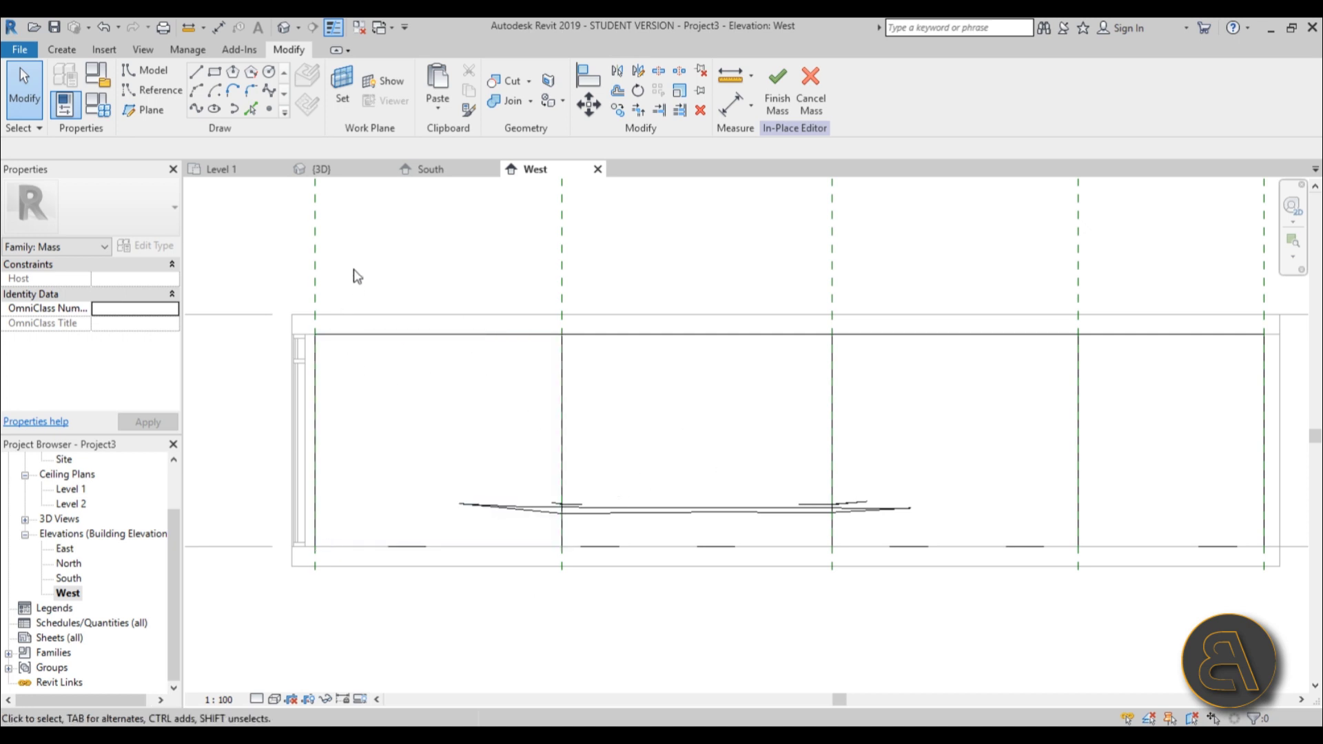
scroll(307, 309, up, 2)
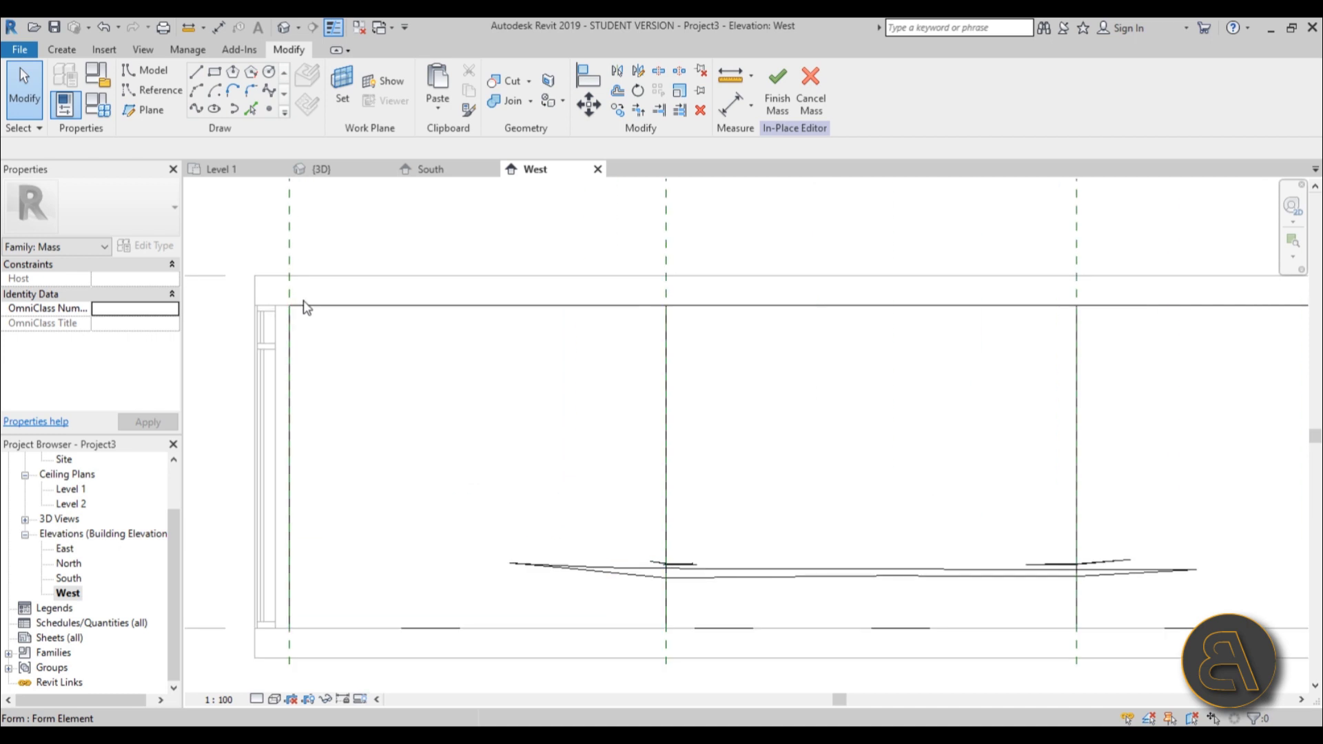
click(219, 71)
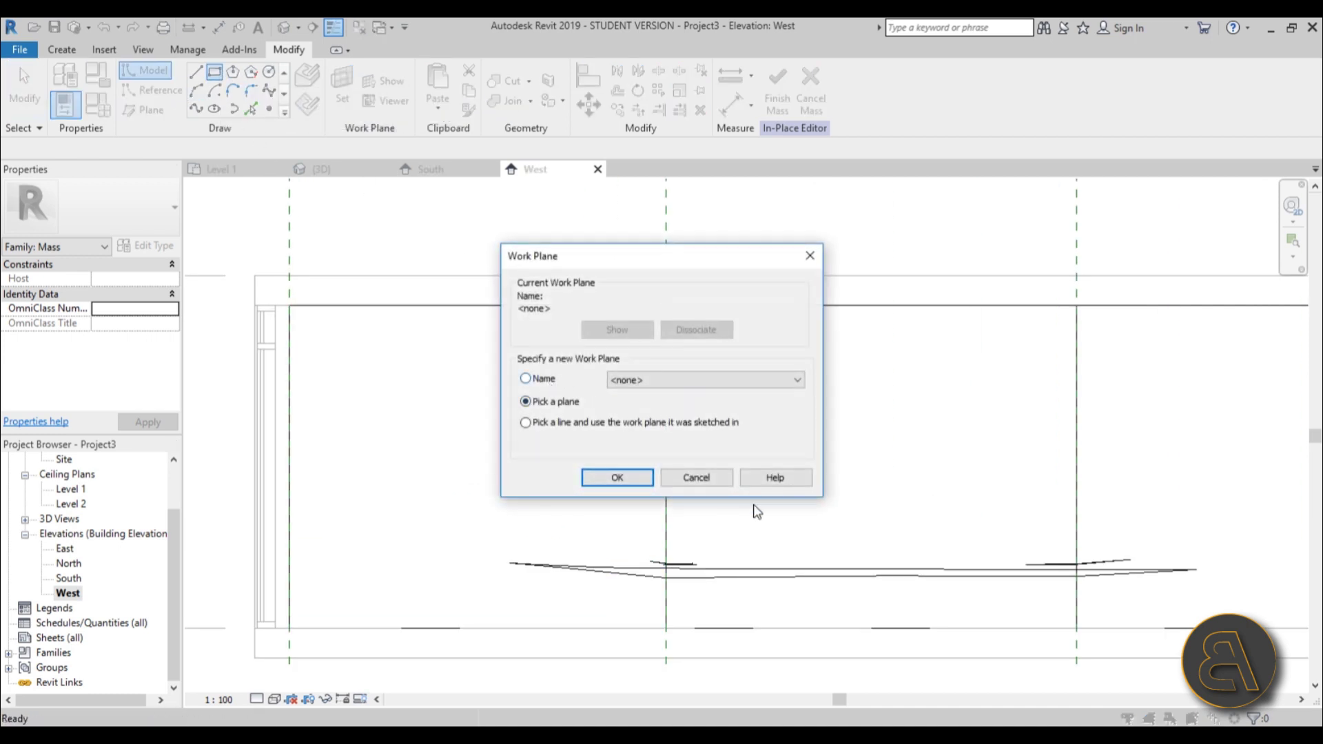
click(697, 478)
- In the Level 1 ceiling plan, draw a vertical reference plane along the east wall's inner face, running past the south wall
double_click(68, 489)
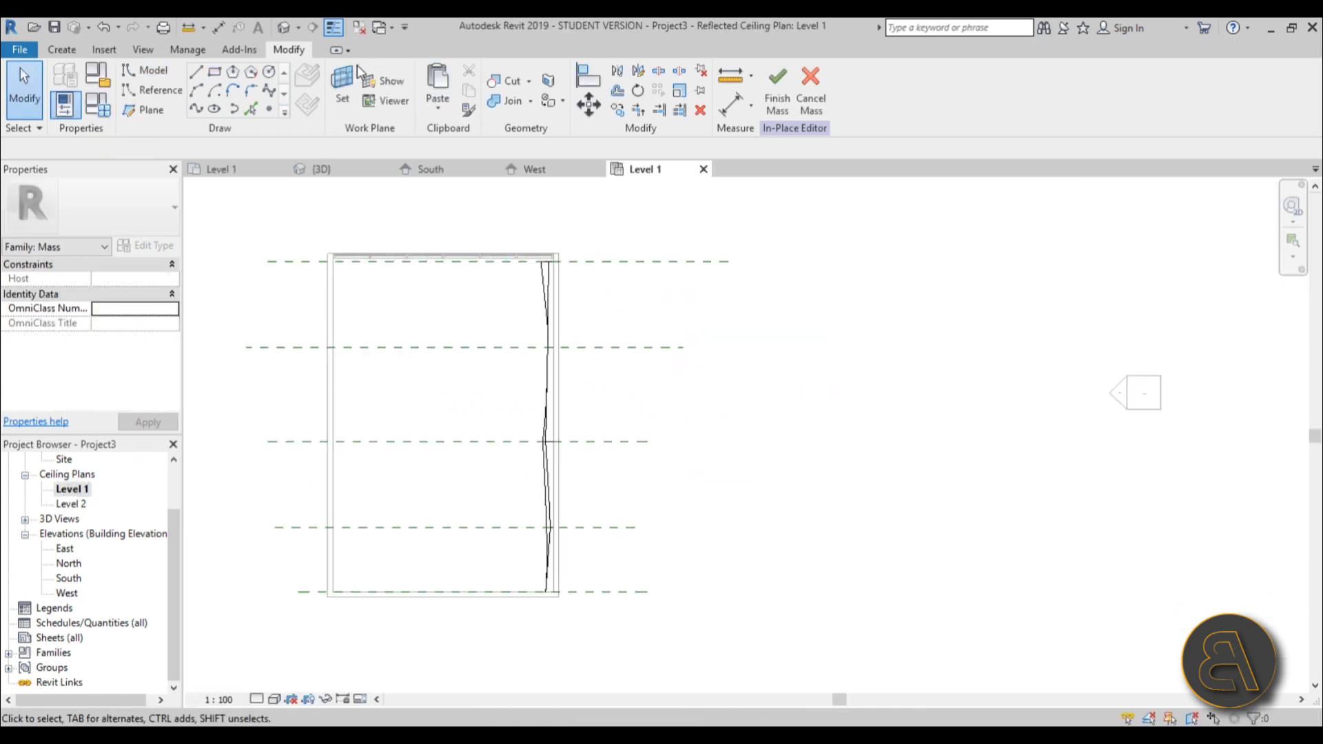
click(150, 112)
scroll(558, 262, up, 4)
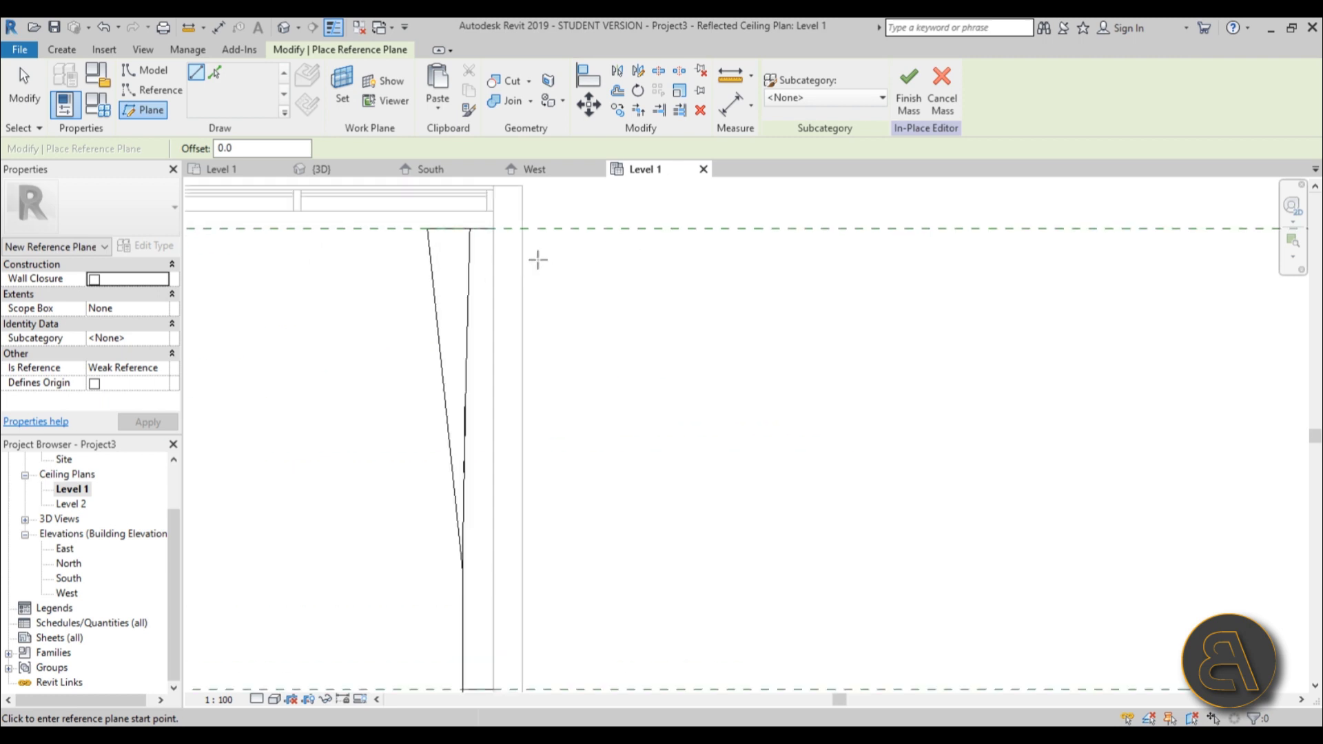
click(487, 224)
scroll(517, 372, down, 5)
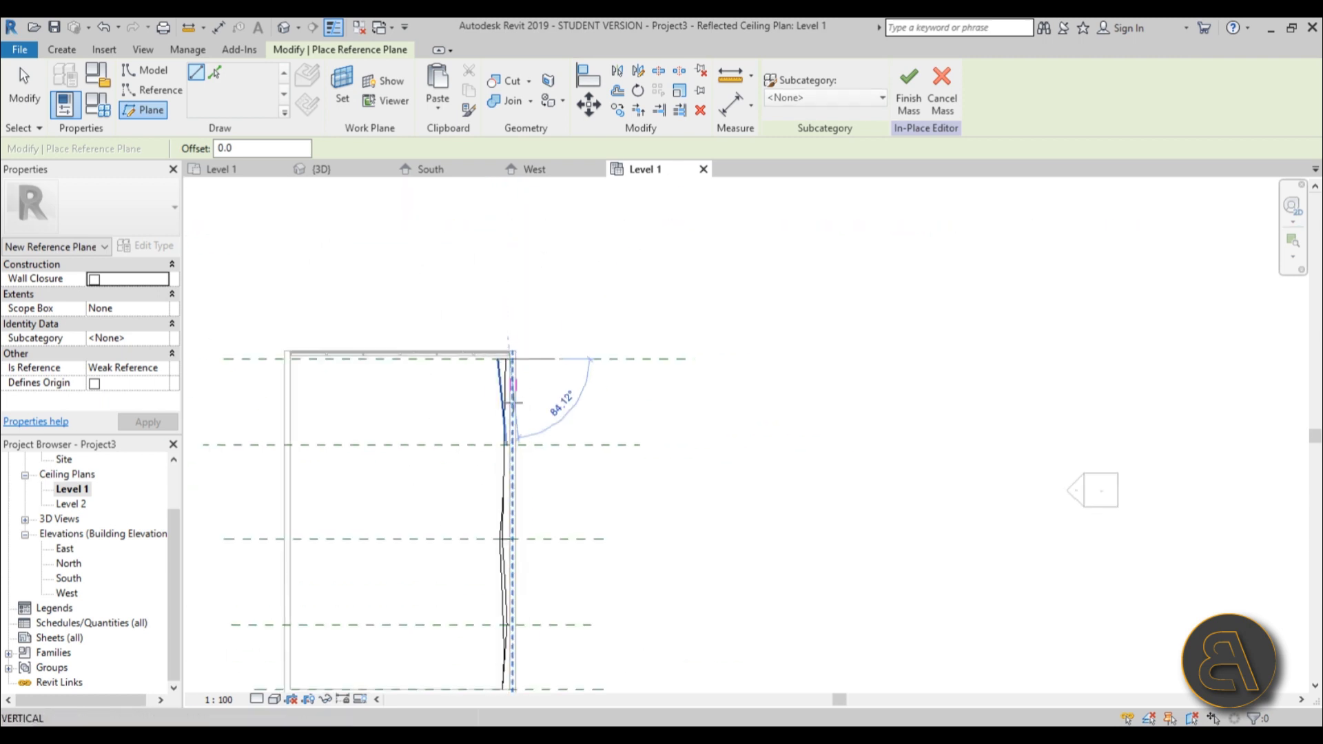
click(523, 316)
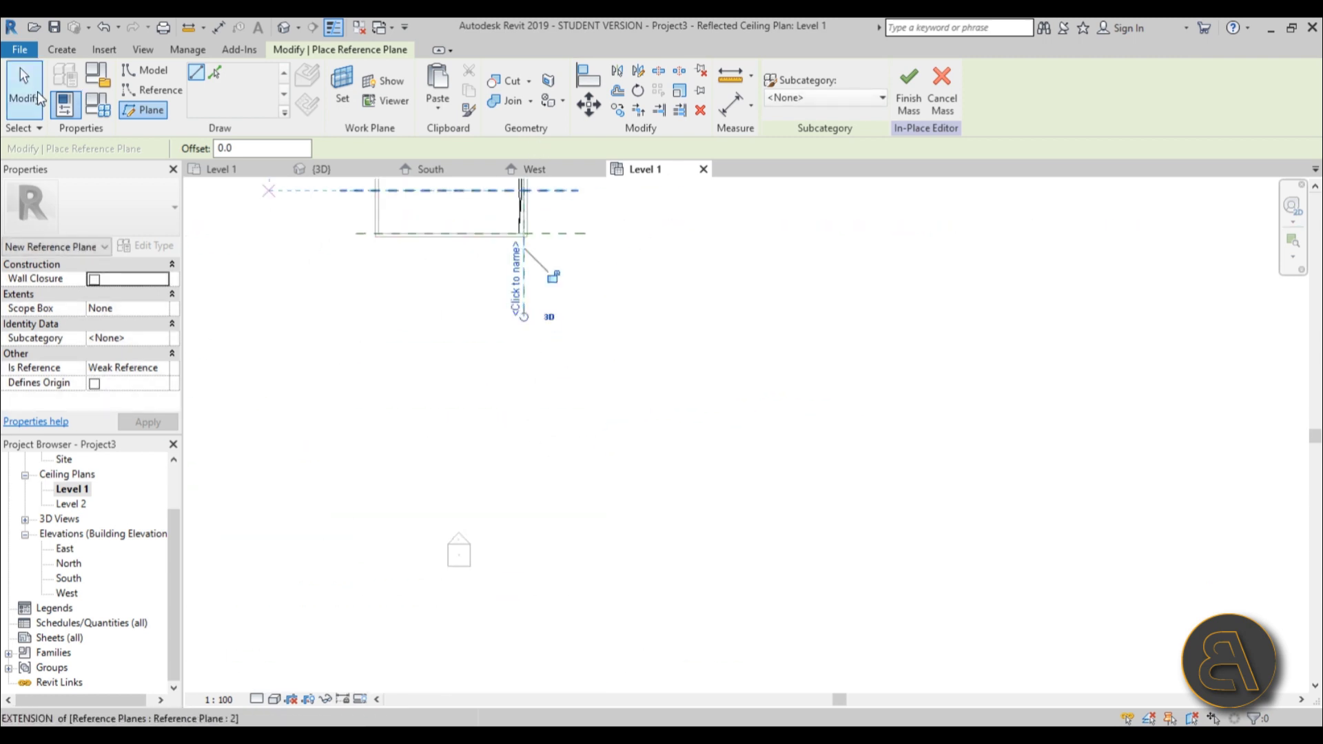
key(Escape)
key(Escape)
- Name the new reference plane along the east wall "a"
middle_drag(543, 269, 541, 412)
scroll(519, 445, up, 2)
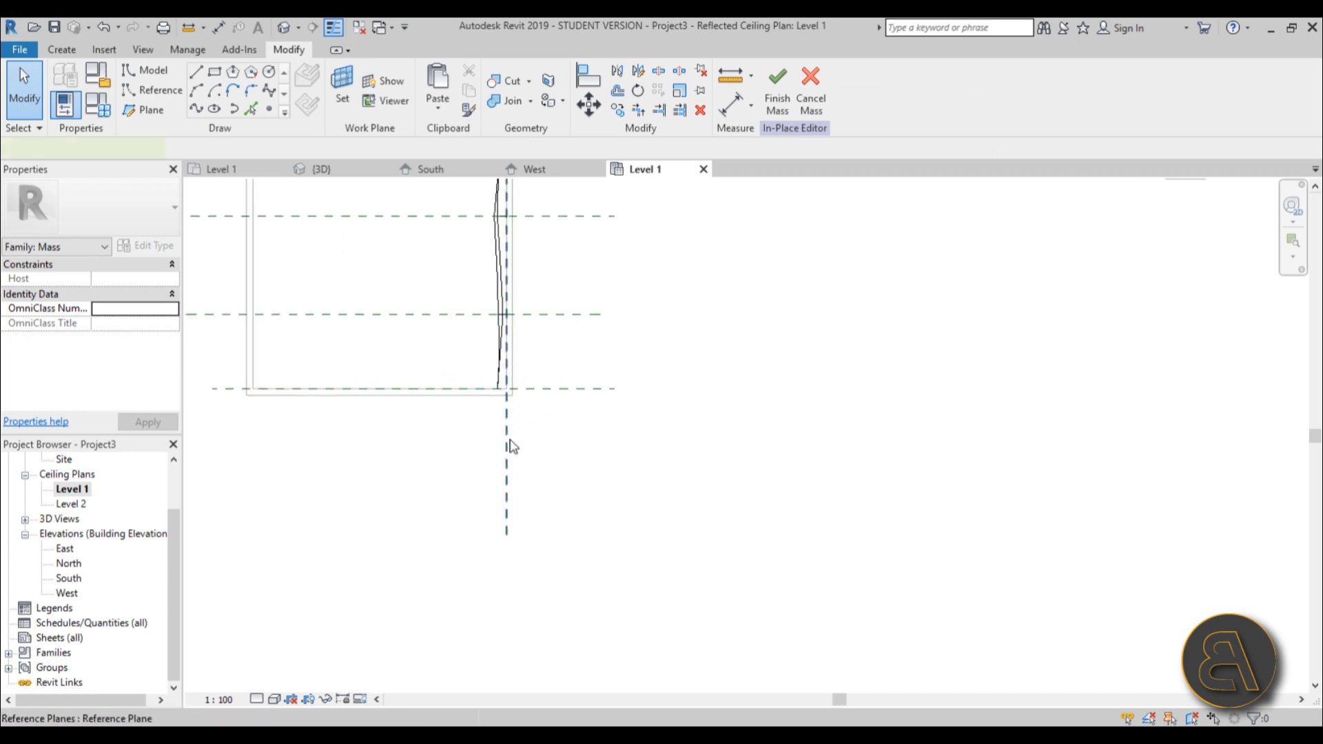
click(508, 446)
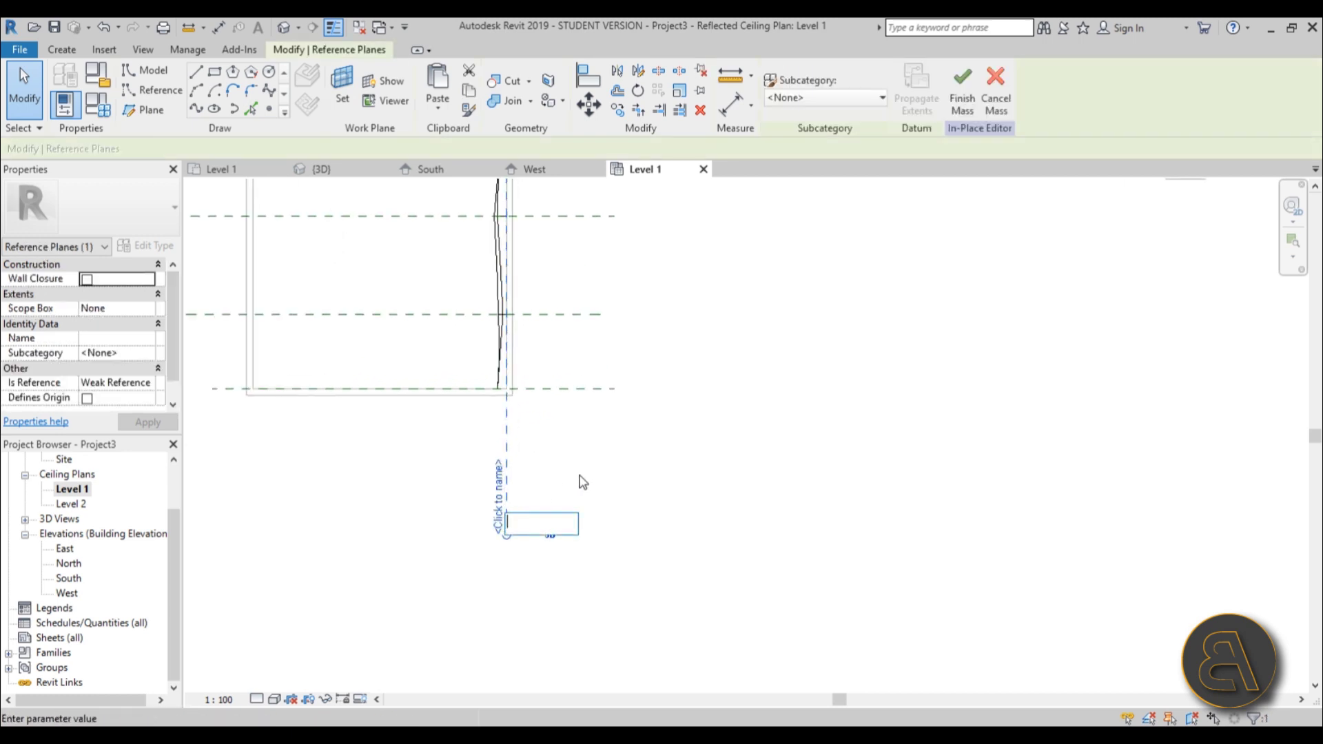
key(Return)
- In the West elevation, set the work plane to Reference Plane : a
double_click(76, 595)
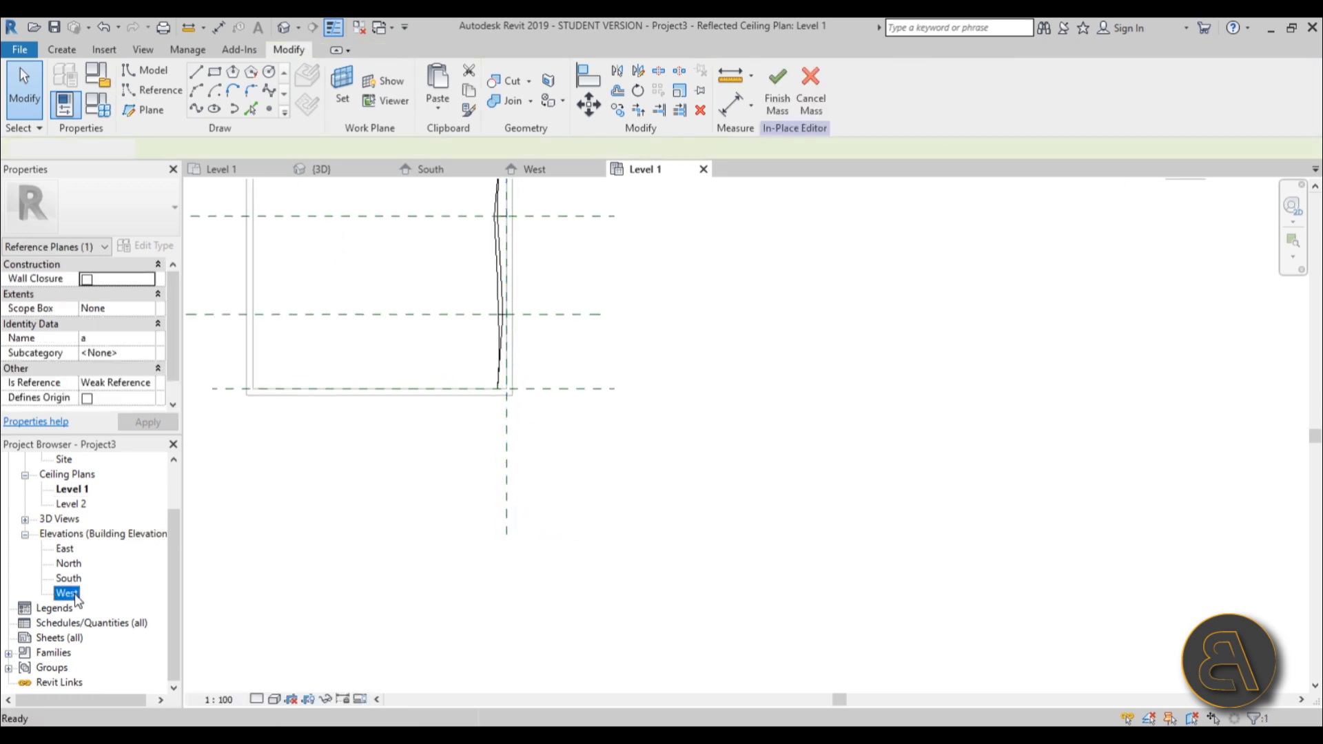
scroll(771, 360, down, 3)
scroll(688, 366, up, 2)
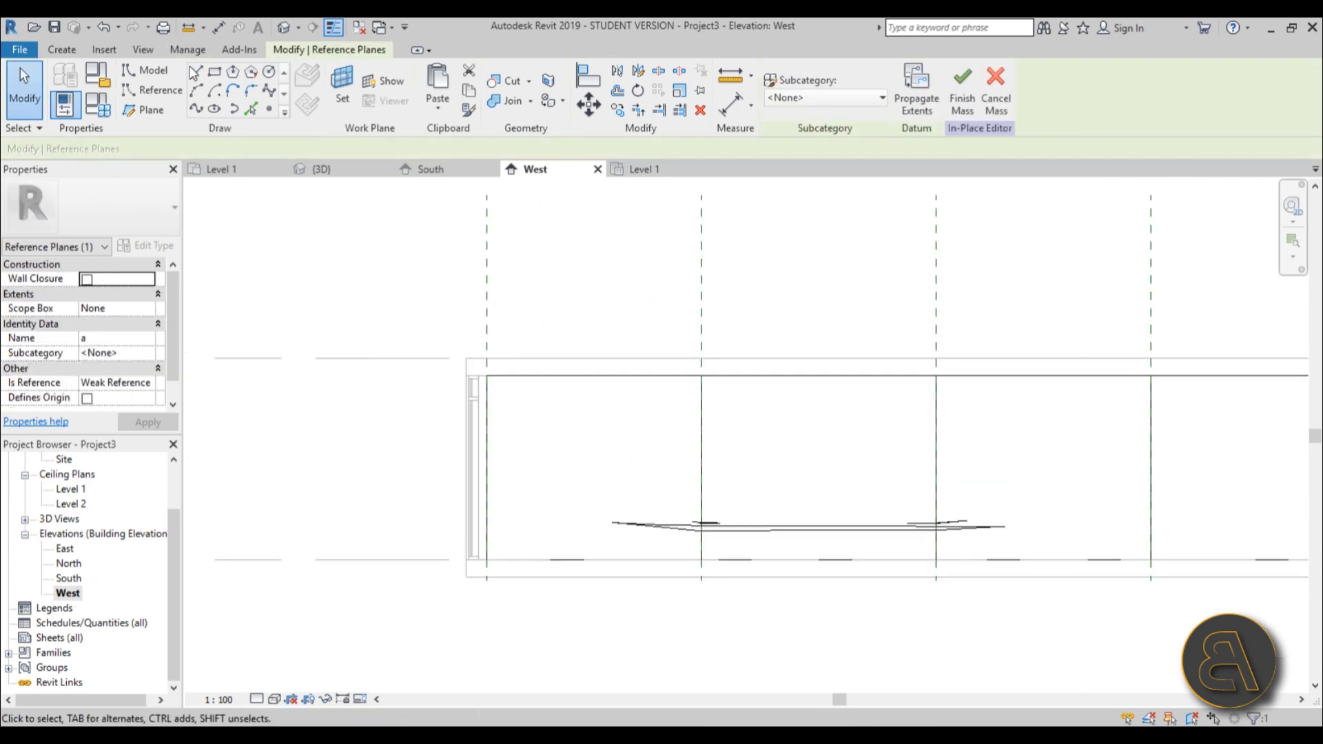
click(342, 86)
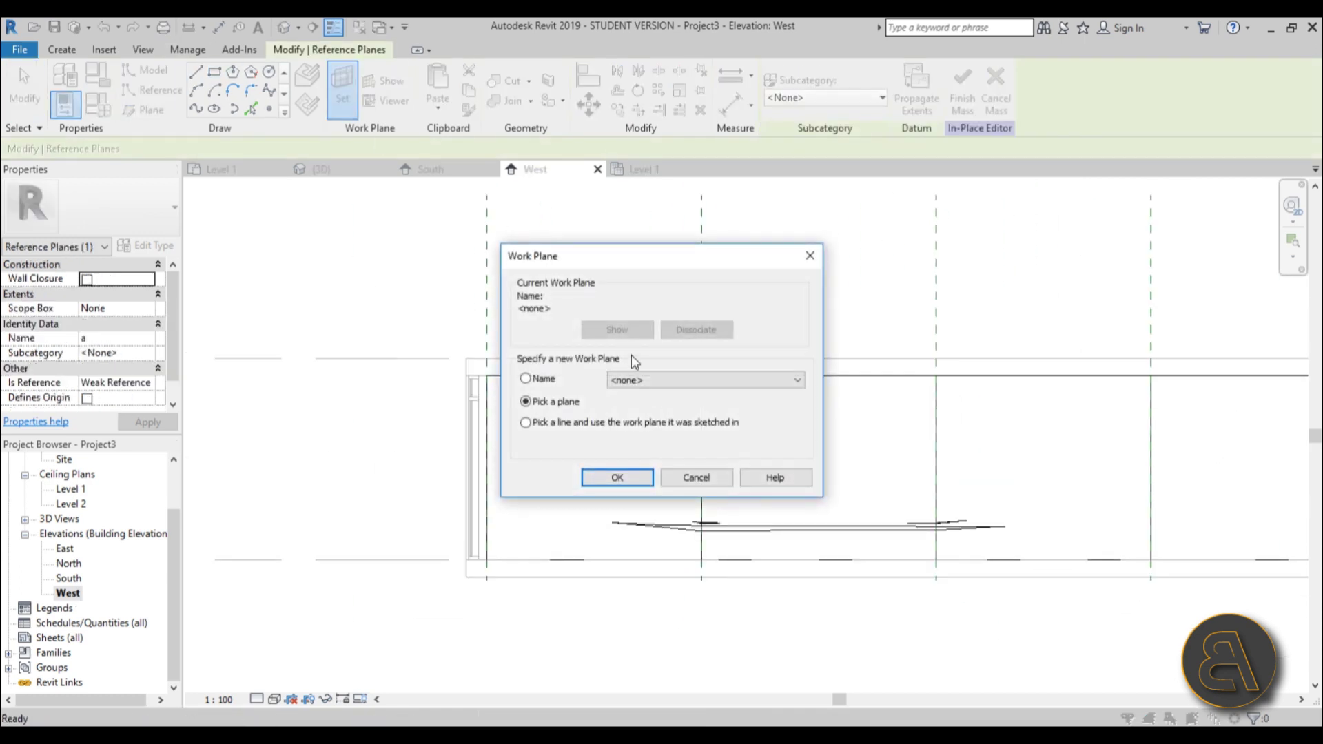
click(655, 380)
click(665, 481)
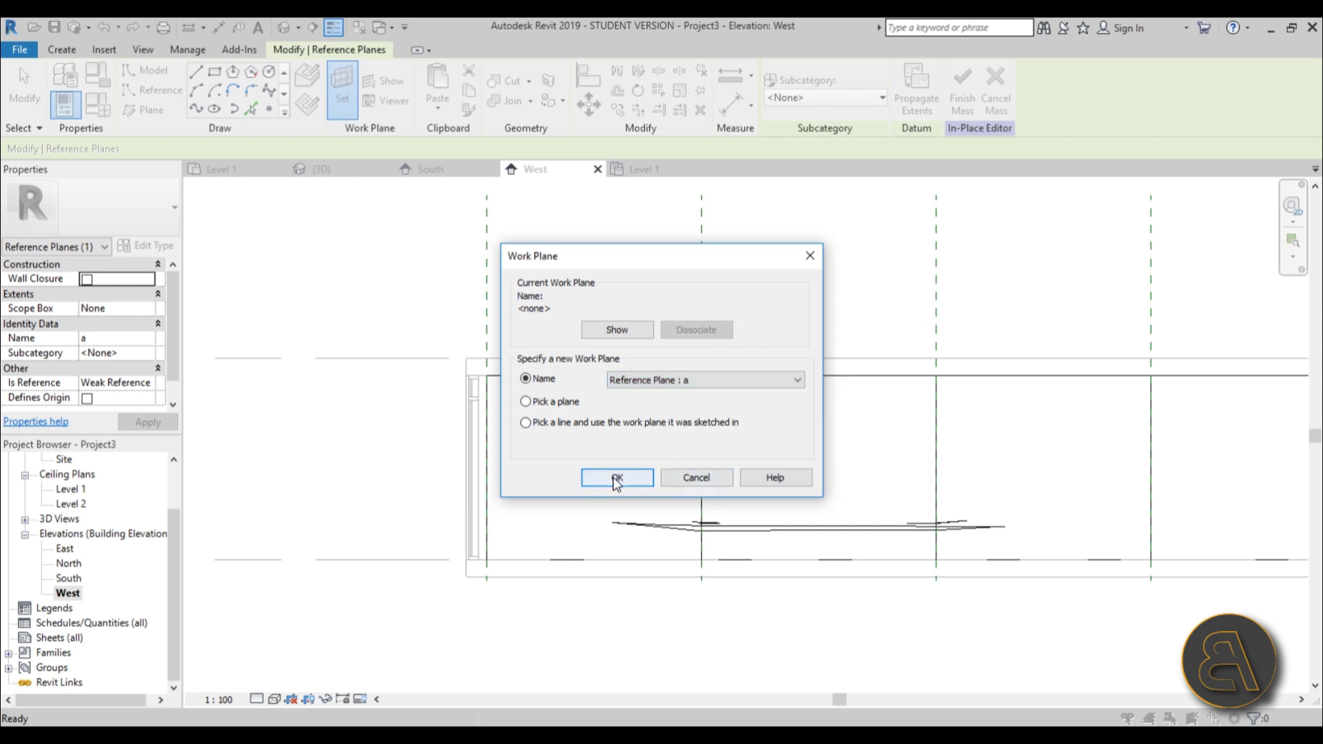
click(614, 477)
- Sketch a narrow full-height rectangle beside the reference plane nearest the storefront, from just above the mass's top down to Level 1
click(214, 71)
scroll(529, 411, up, 3)
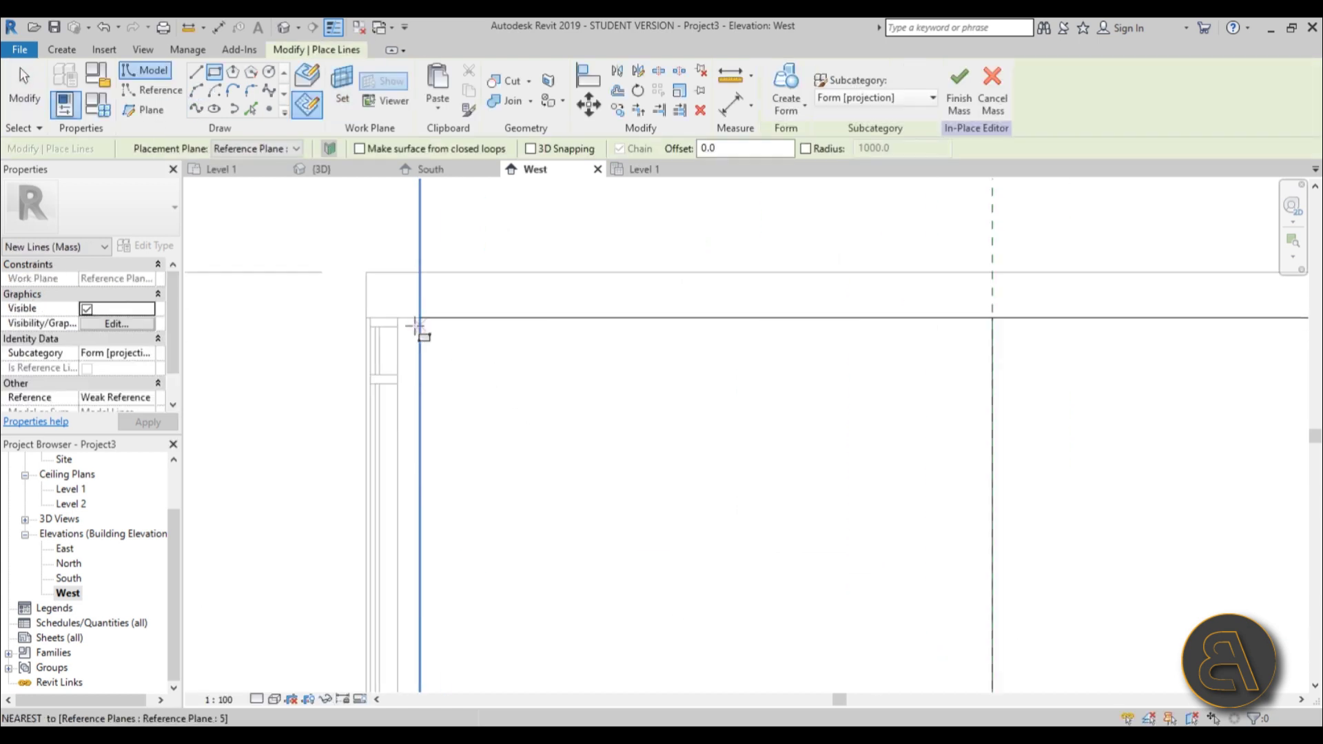
scroll(419, 326, up, 2)
click(443, 297)
scroll(471, 461, down, 3)
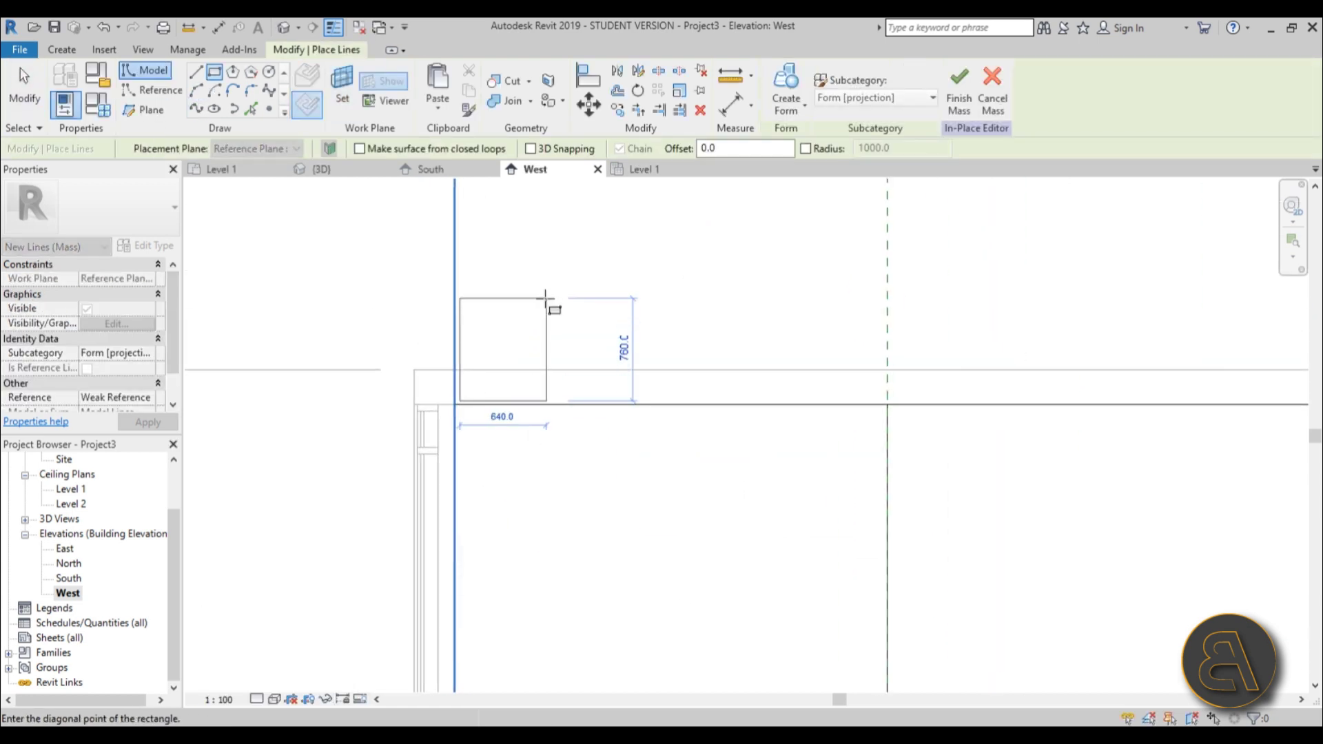
middle_drag(466, 586, 494, 275)
scroll(494, 515, up, 2)
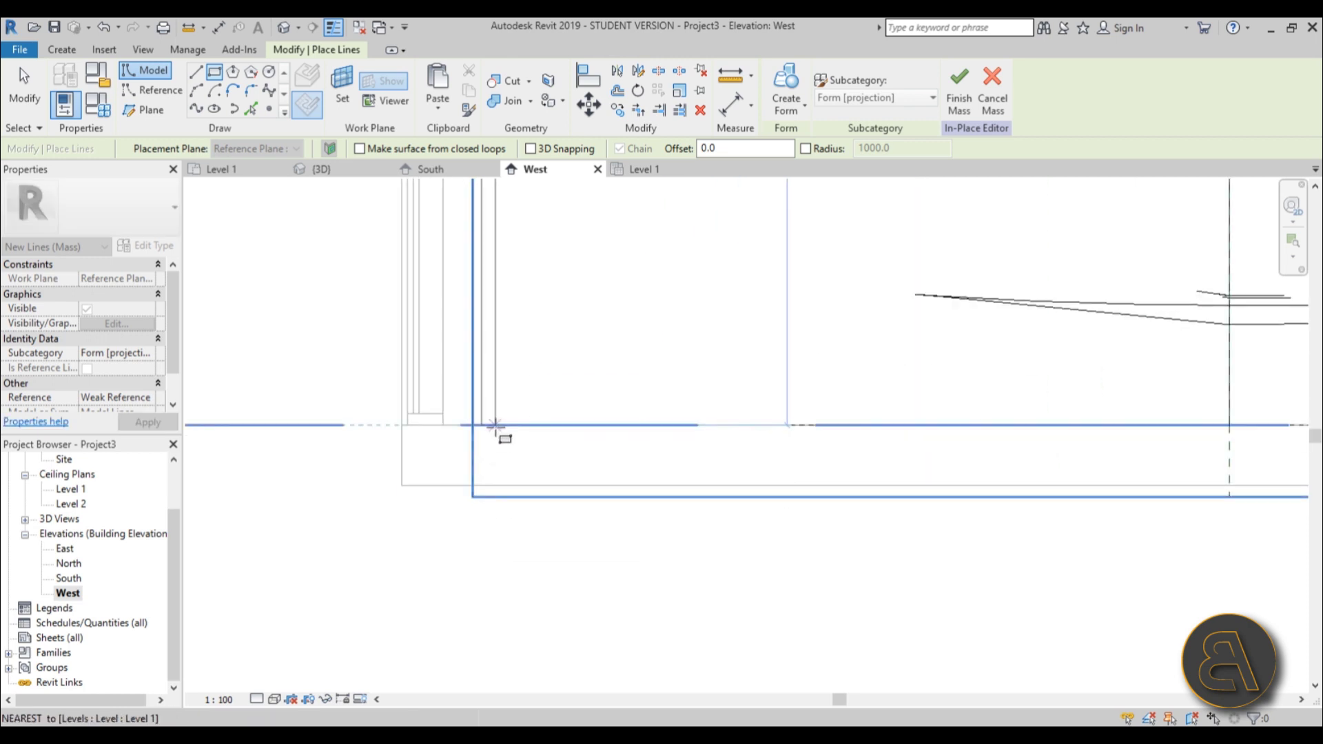
scroll(490, 484, down, 2)
middle_drag(495, 527, 463, 693)
key(Escape)
key(Escape)
- Create a void form from the narrow rectangle's complete line chain in the 3D view
scroll(448, 336, up, 3)
key(Tab)
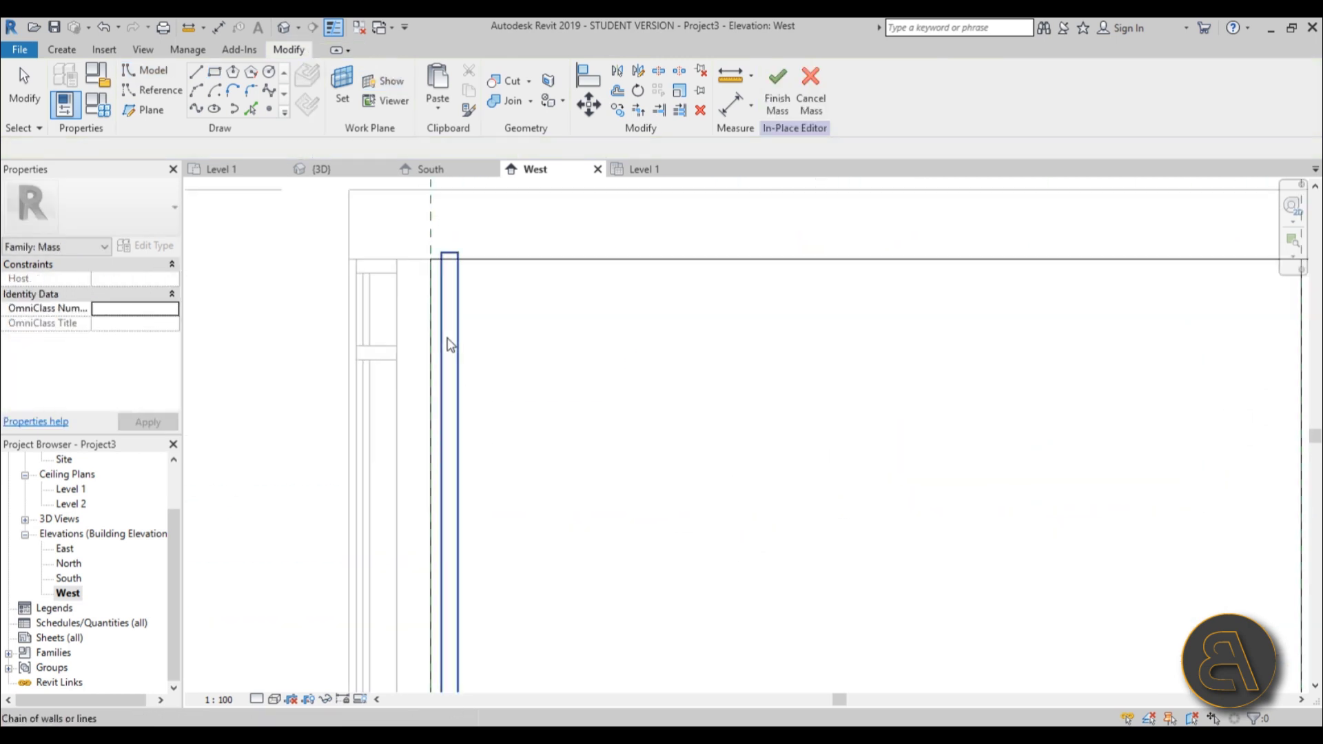
click(460, 343)
scroll(466, 331, down, 2)
click(284, 27)
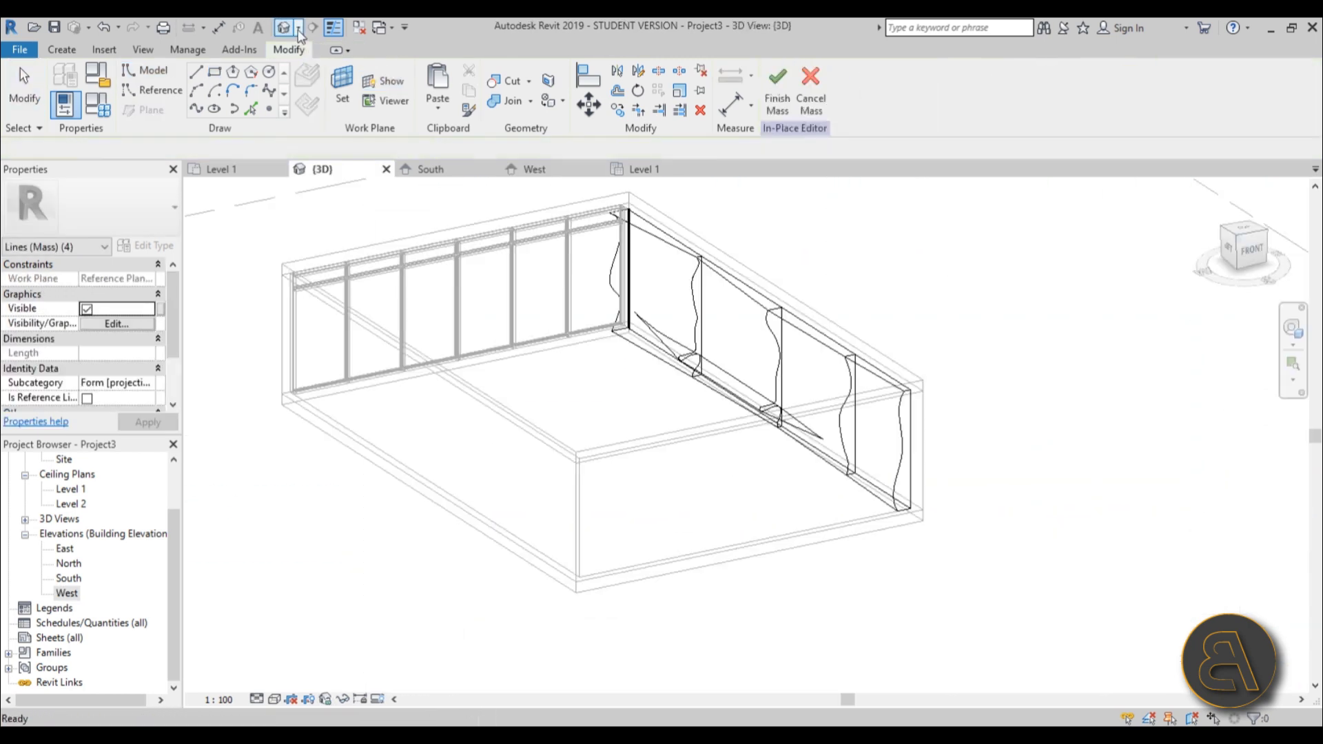
shift+middle_drag(710, 328, 813, 290)
scroll(578, 214, up, 5)
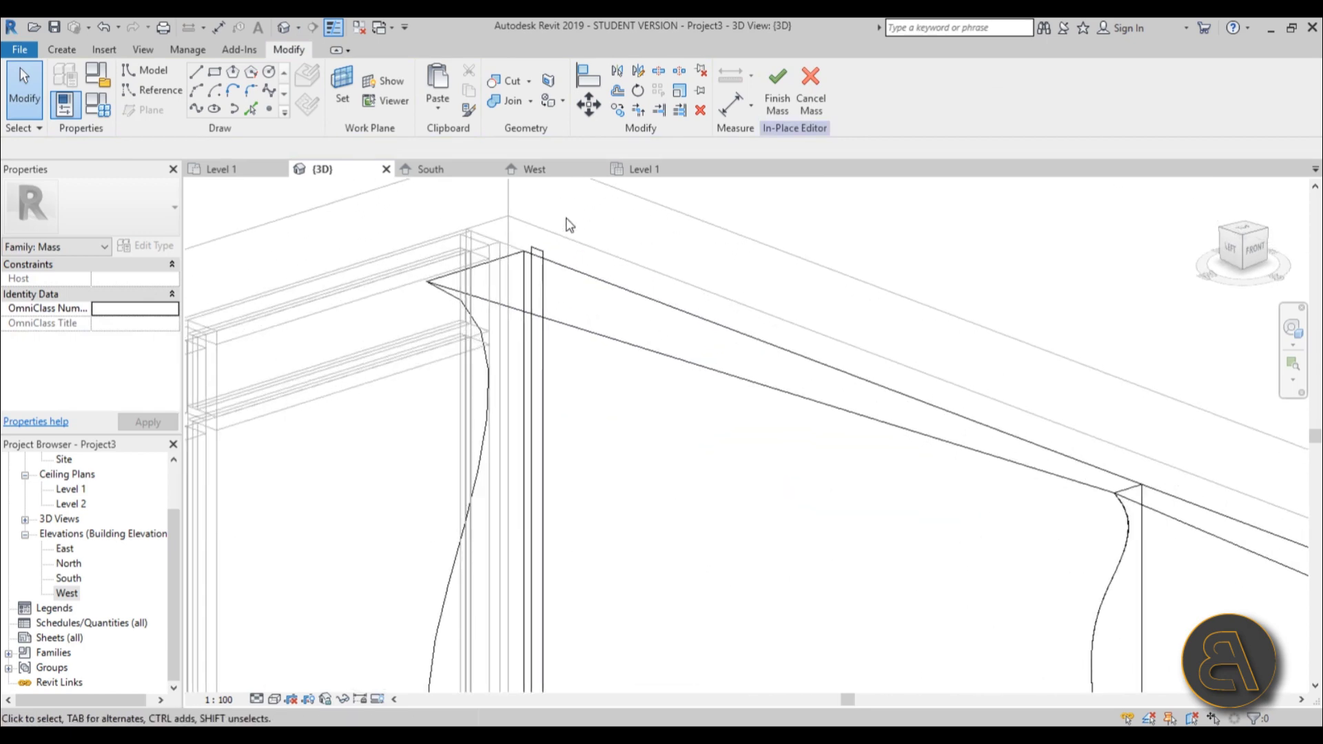
click(542, 260)
click(801, 109)
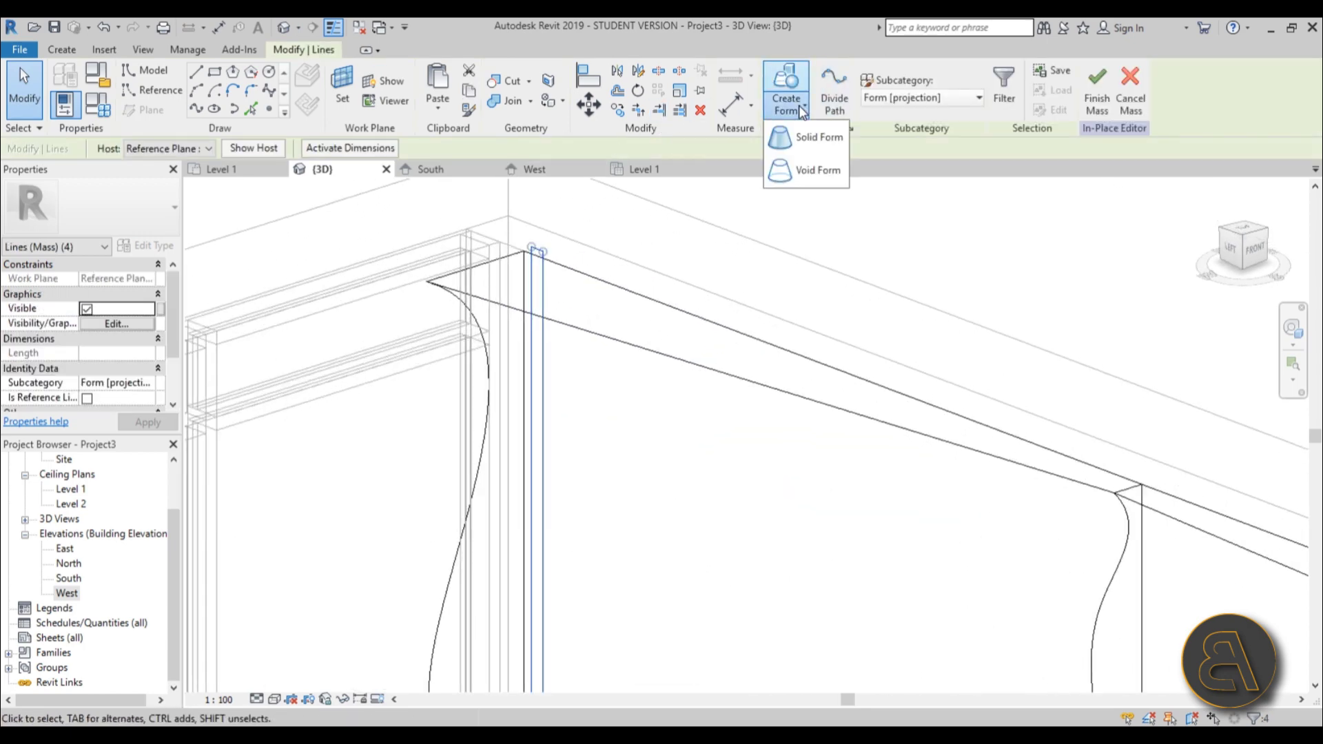
click(805, 171)
- Stretch the void's end face through the wavy mass into the room so that it cuts a full-height slot
scroll(716, 269, down, 3)
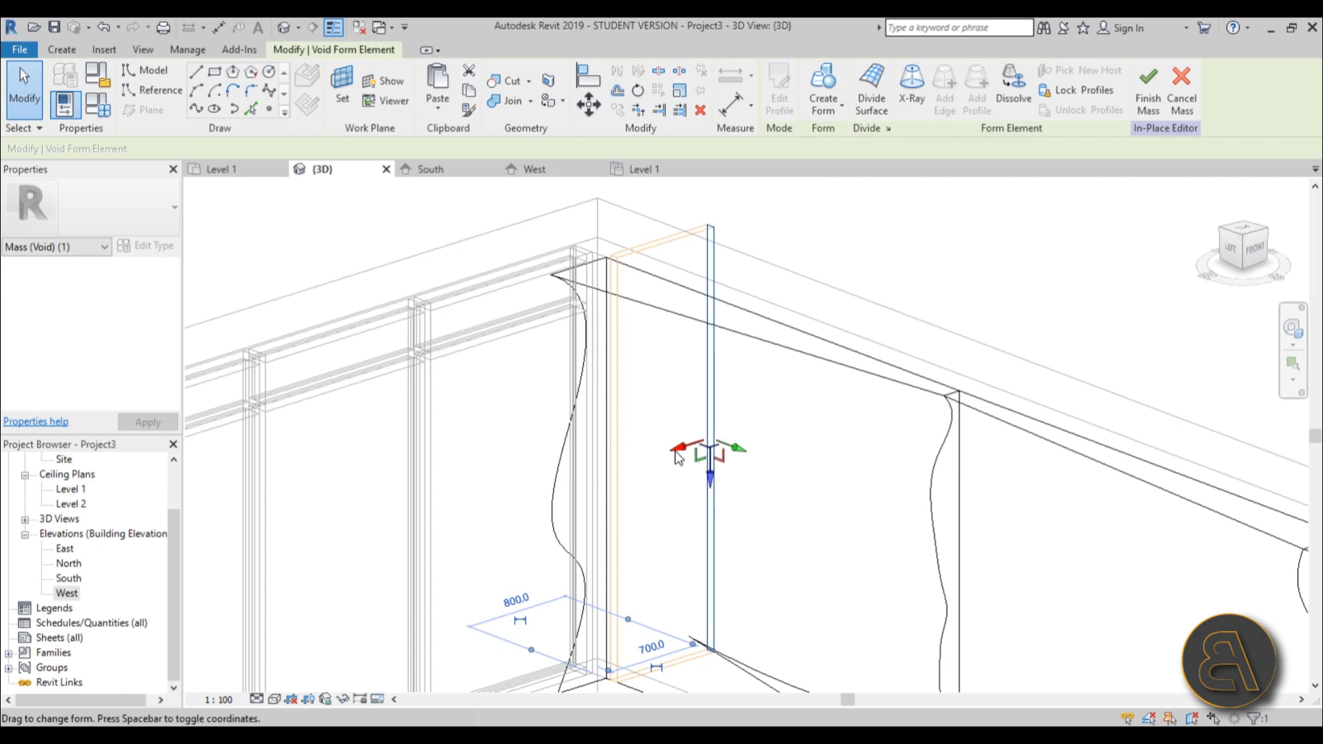
drag(675, 451, 465, 507)
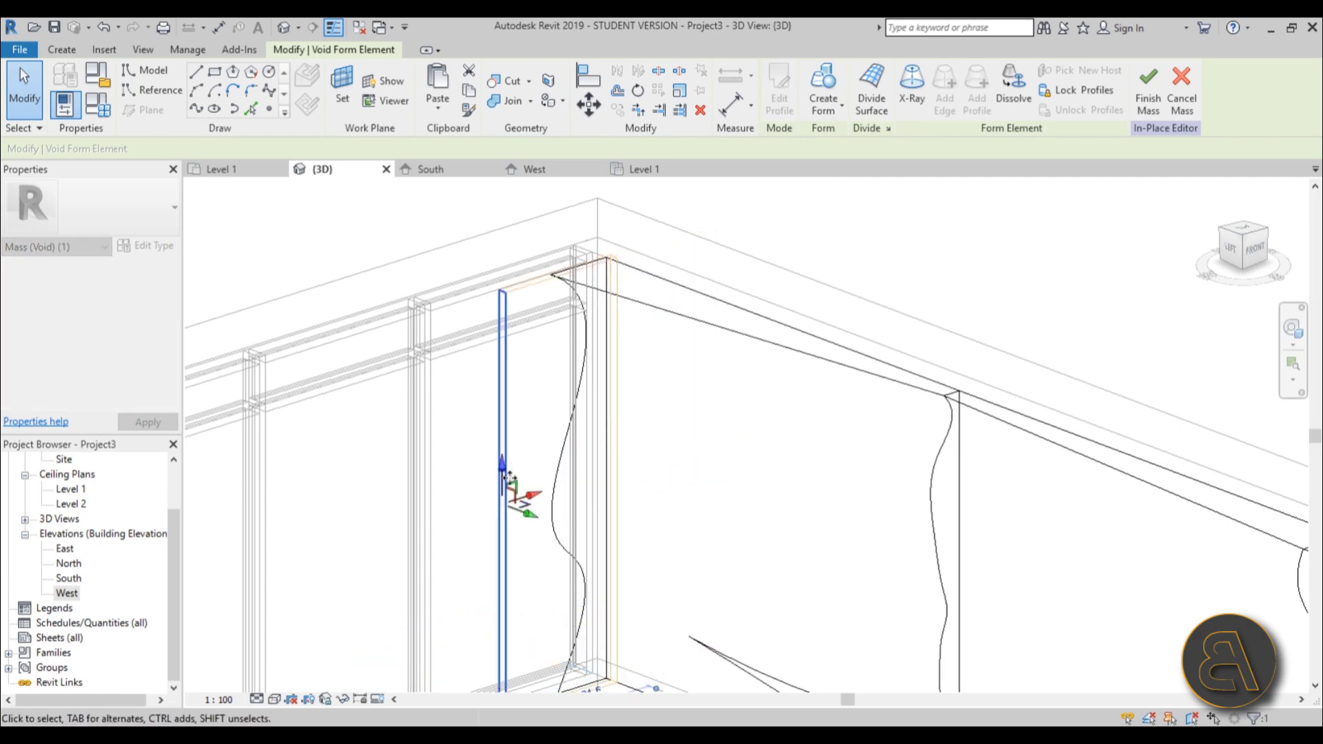
click(473, 433)
shift+middle_drag(467, 431, 593, 358)
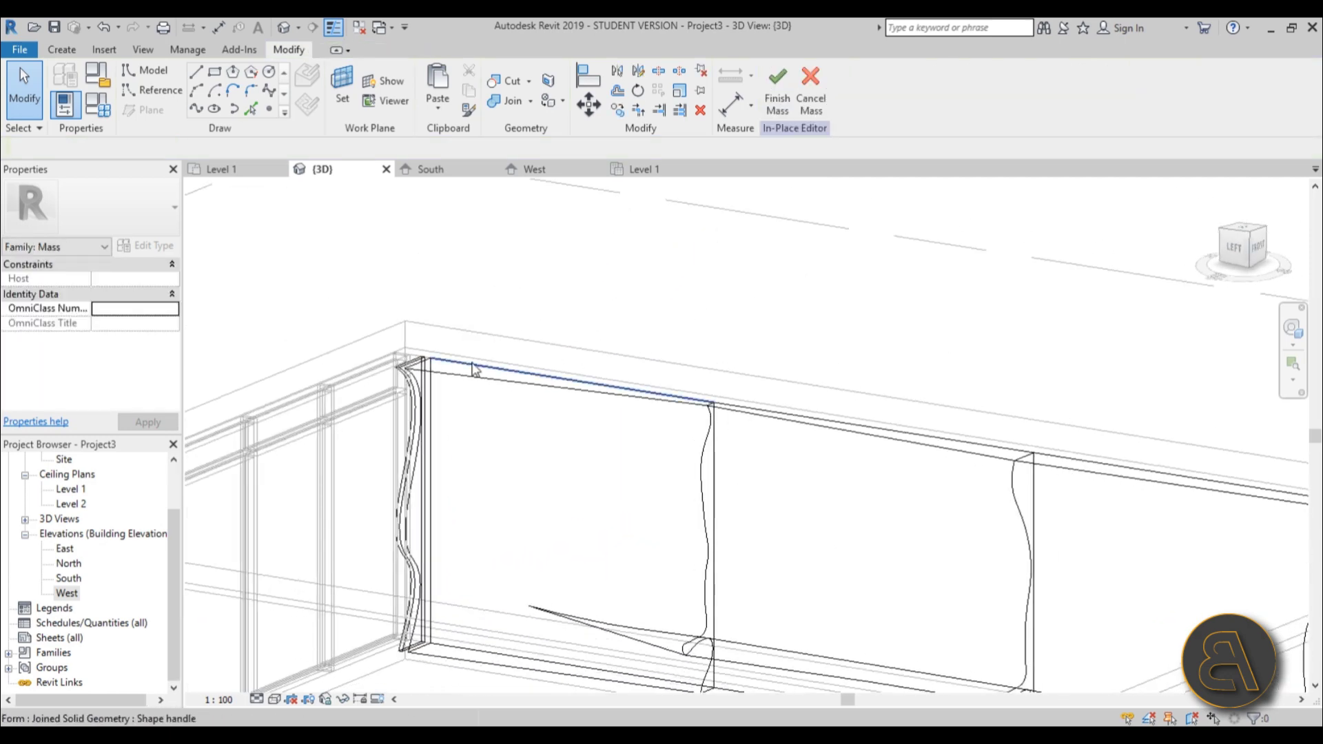
- Select the void form in the 3D view and, in the West elevation, copy it about 125 mm along the mass, away from the storefront
scroll(473, 370, up, 4)
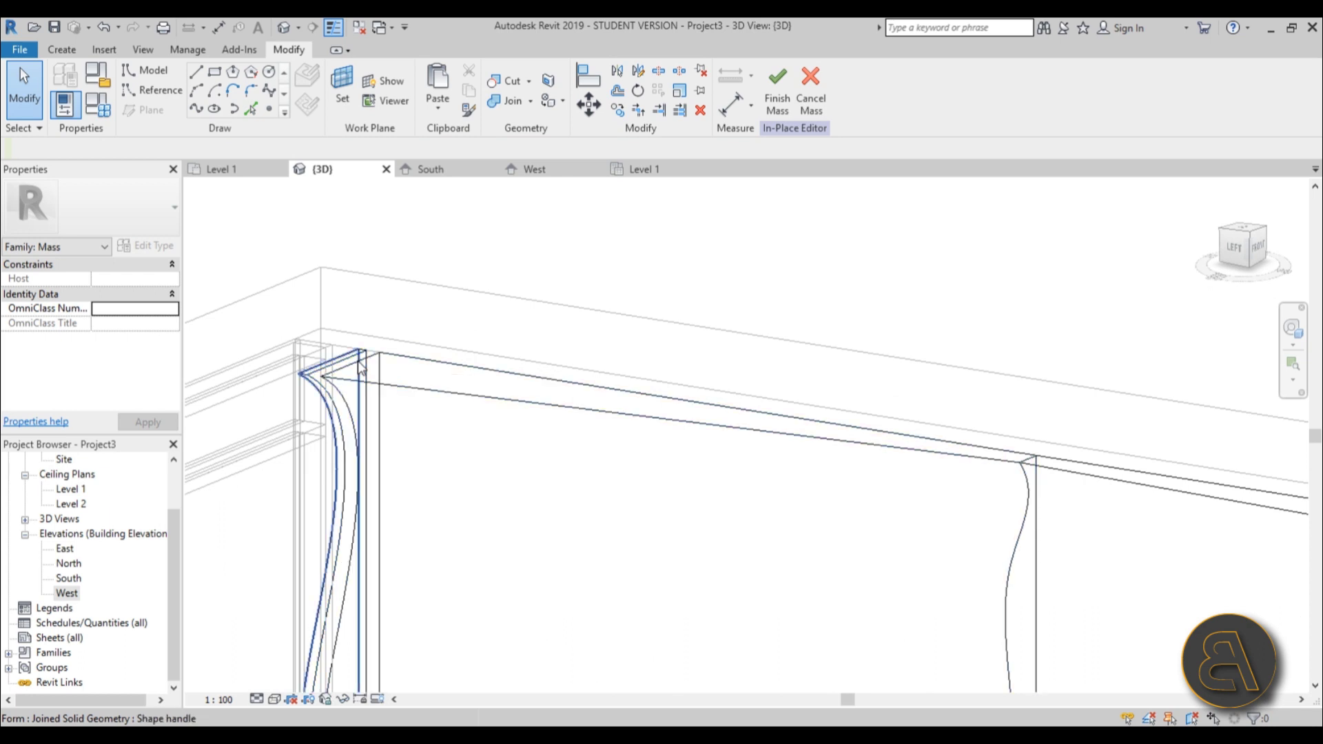
key(Tab)
key(Tab)
key(Tab)
click(385, 336)
scroll(471, 266, down, 2)
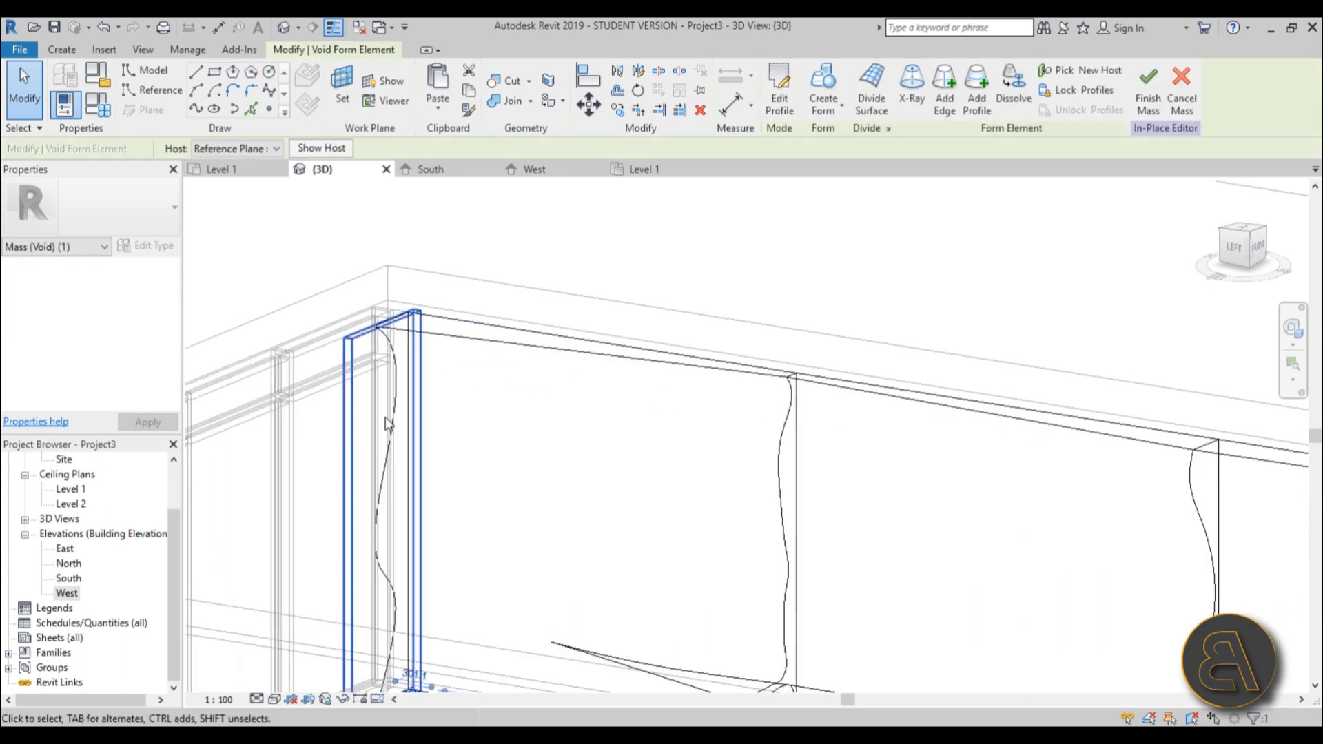
double_click(67, 593)
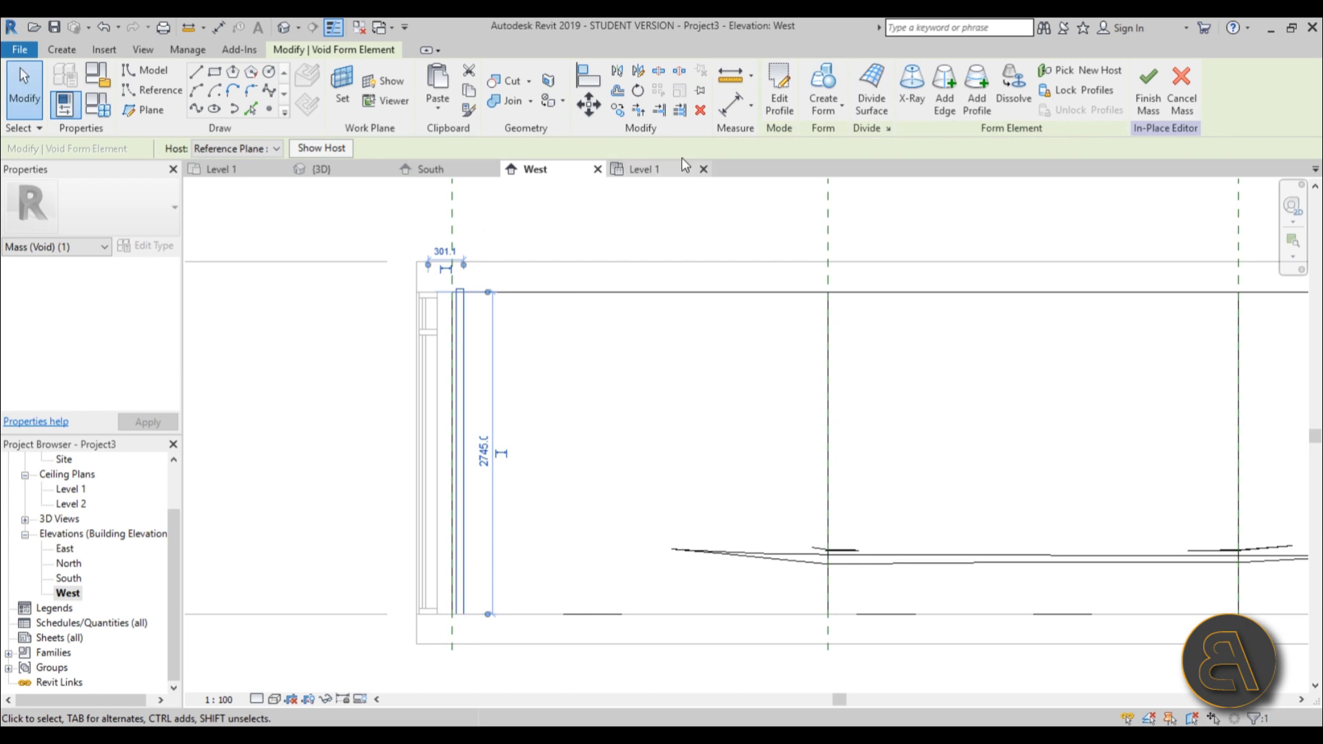
scroll(550, 233, up, 4)
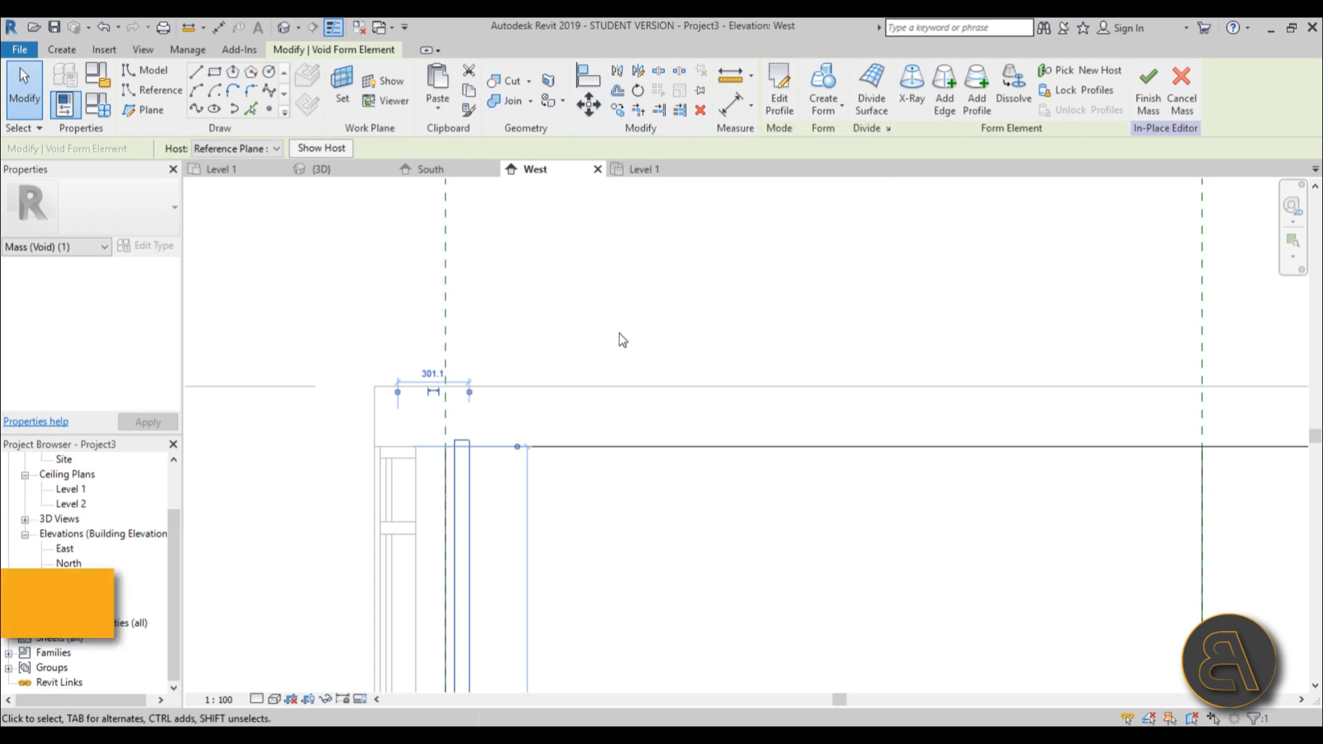
key(c)
key(o)
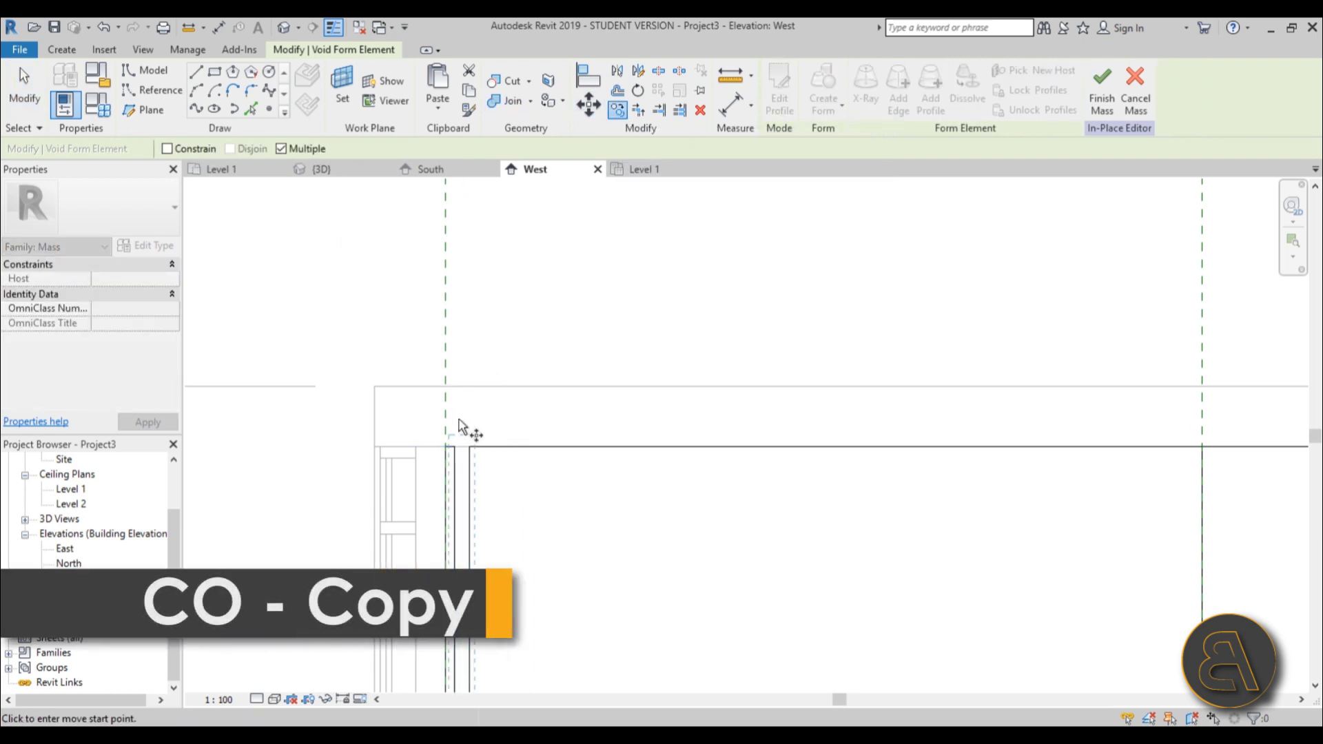
scroll(466, 450, up, 6)
click(395, 409)
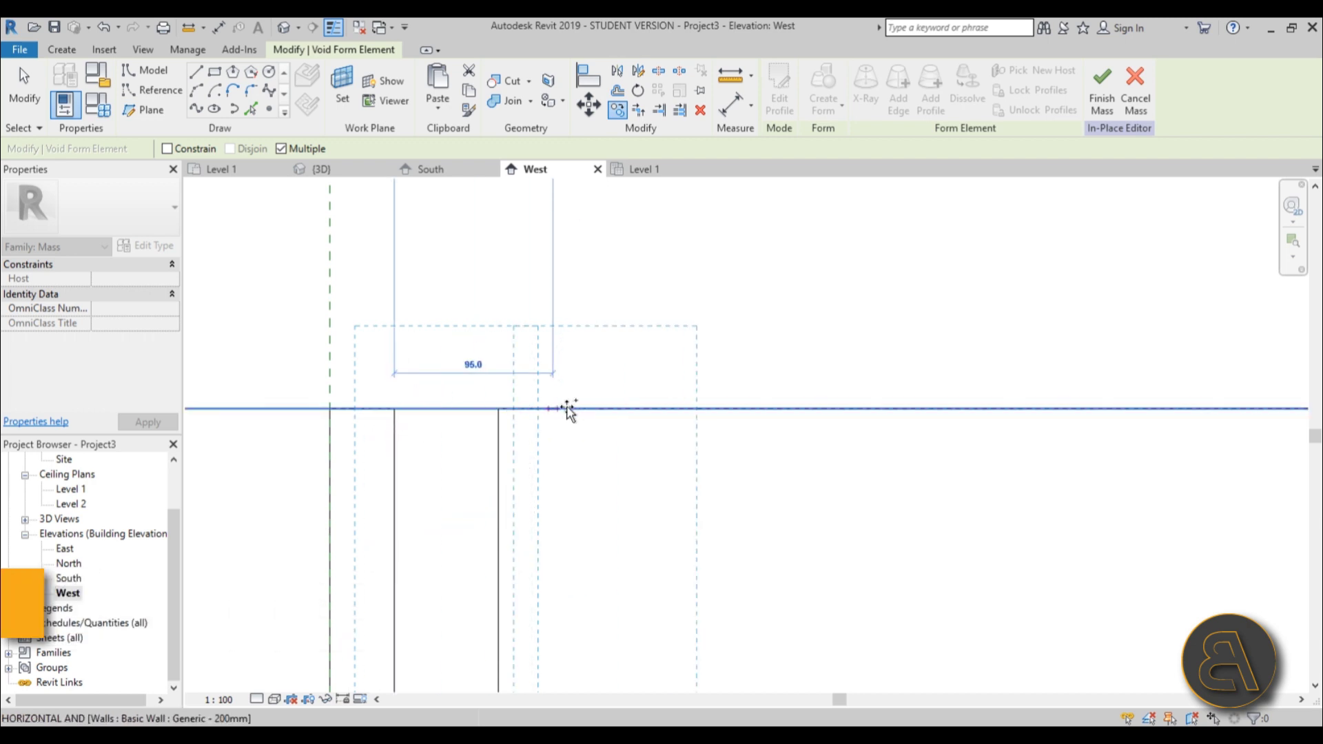
click(599, 409)
scroll(648, 279, down, 1)
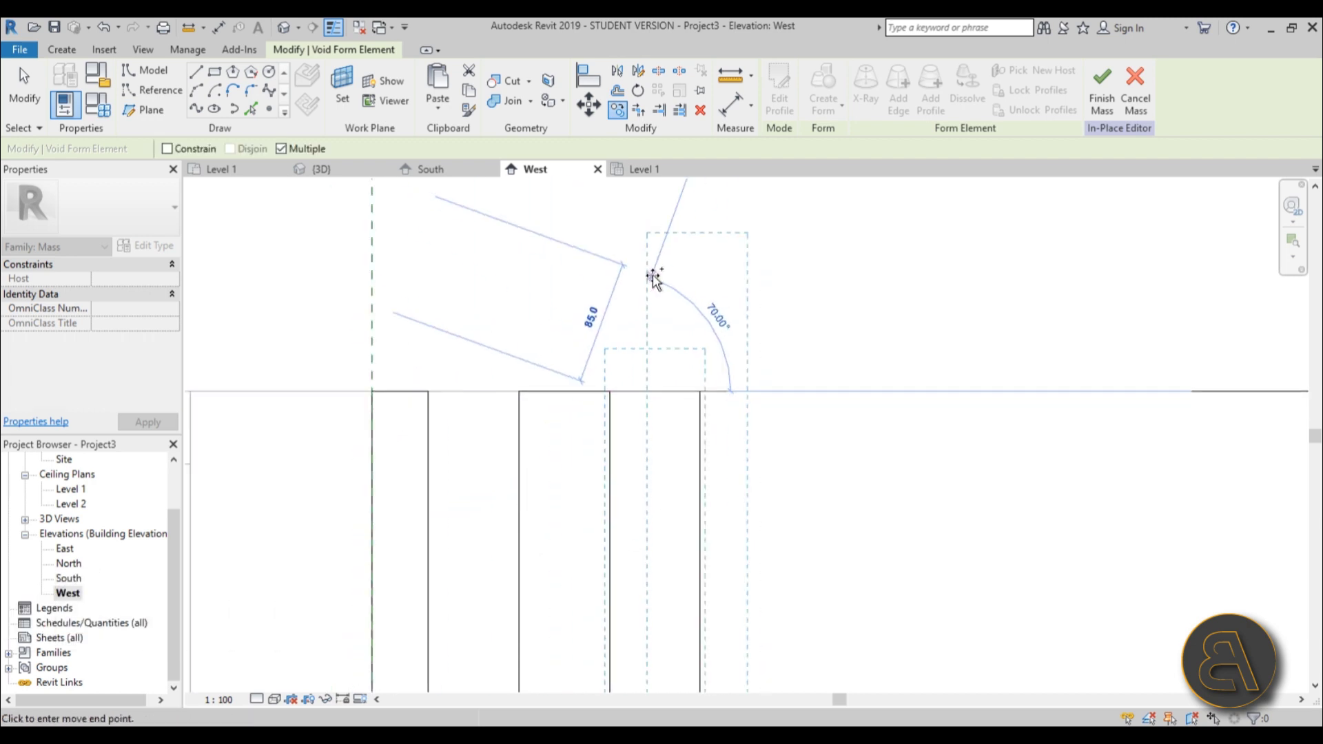
scroll(653, 277, down, 2)
scroll(586, 253, down, 4)
key(Escape)
key(Escape)
- Copy the second void repeatedly along the mass at 125 mm spacing, making six more slots in the first bay
scroll(599, 257, up, 6)
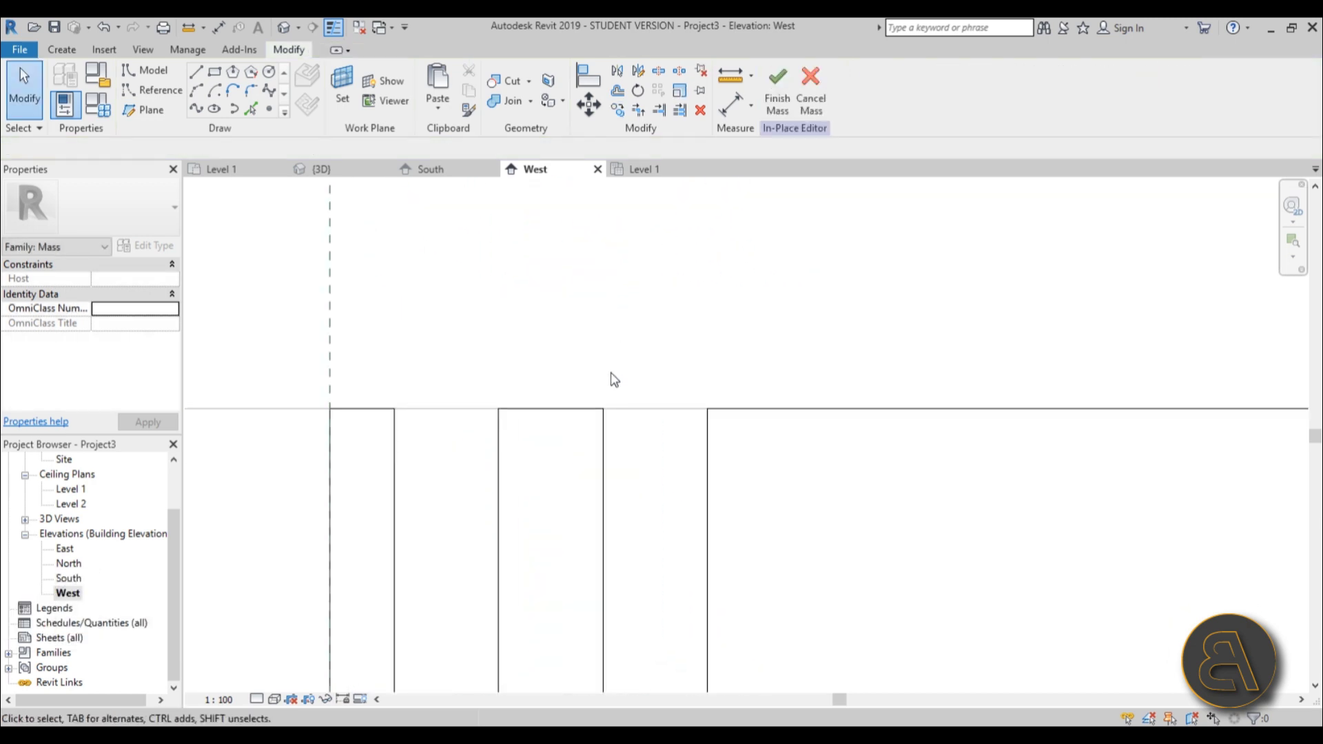
click(607, 438)
click(618, 110)
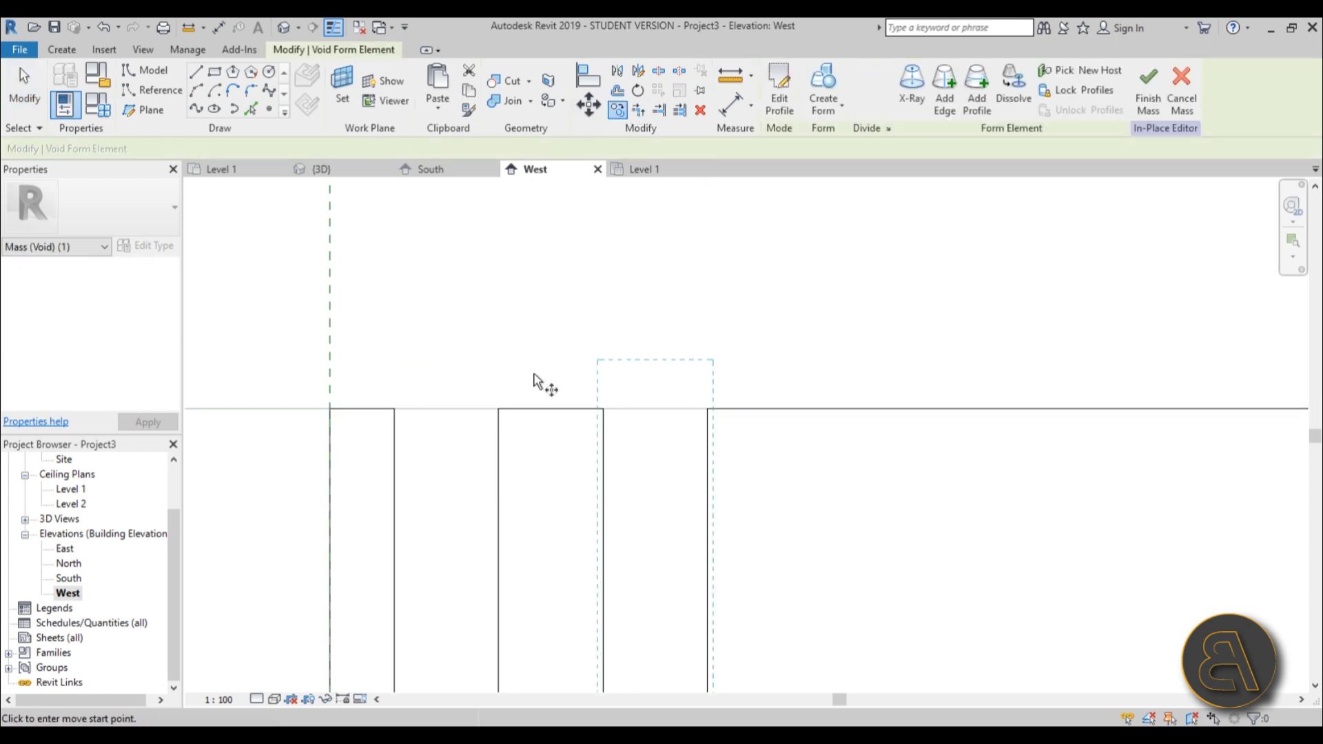
click(498, 408)
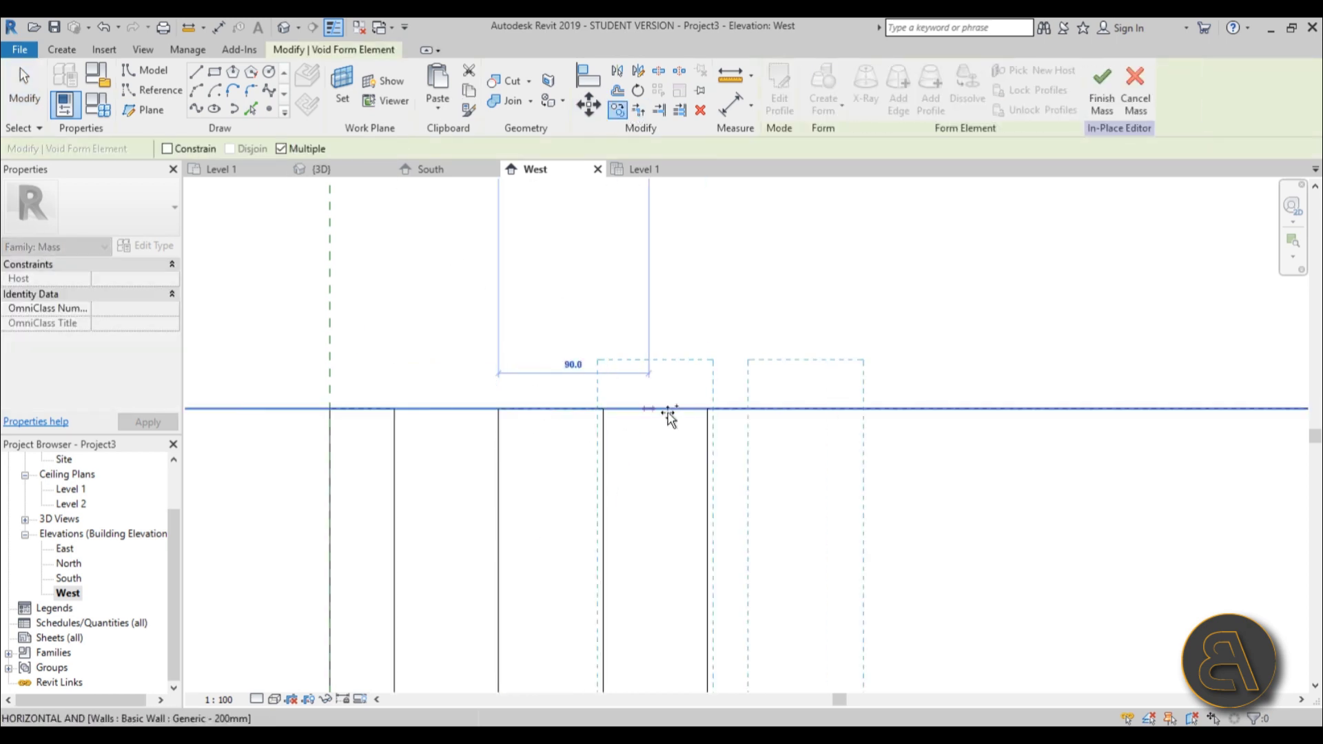
click(707, 408)
click(918, 410)
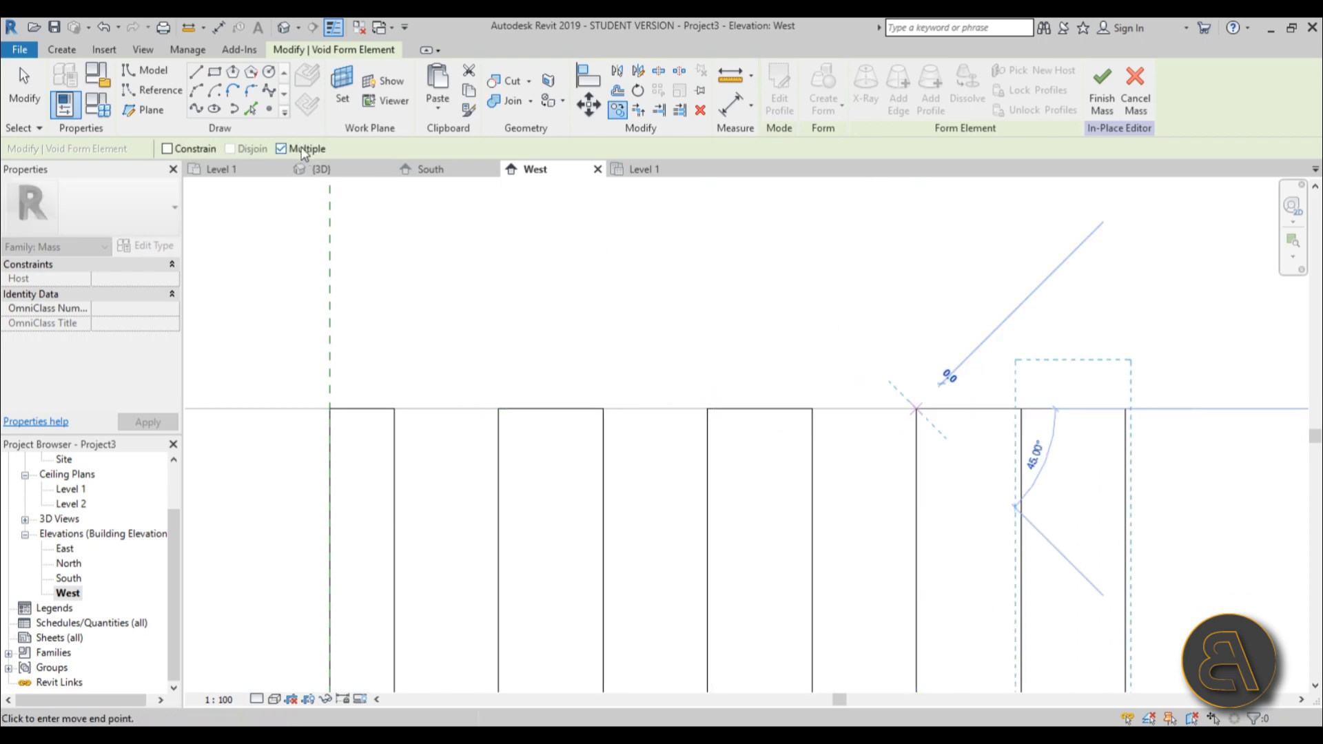
scroll(286, 308, down, 2)
scroll(712, 353, up, 1)
click(615, 350)
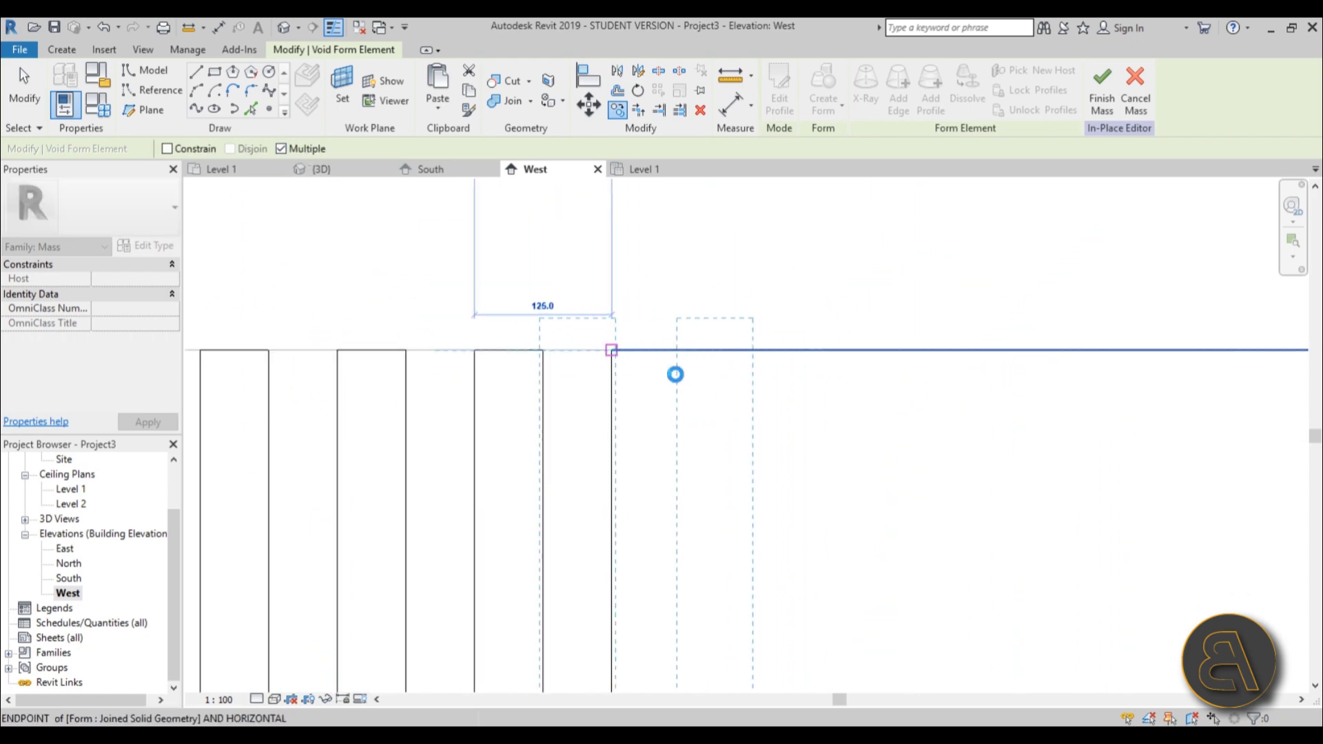
click(750, 350)
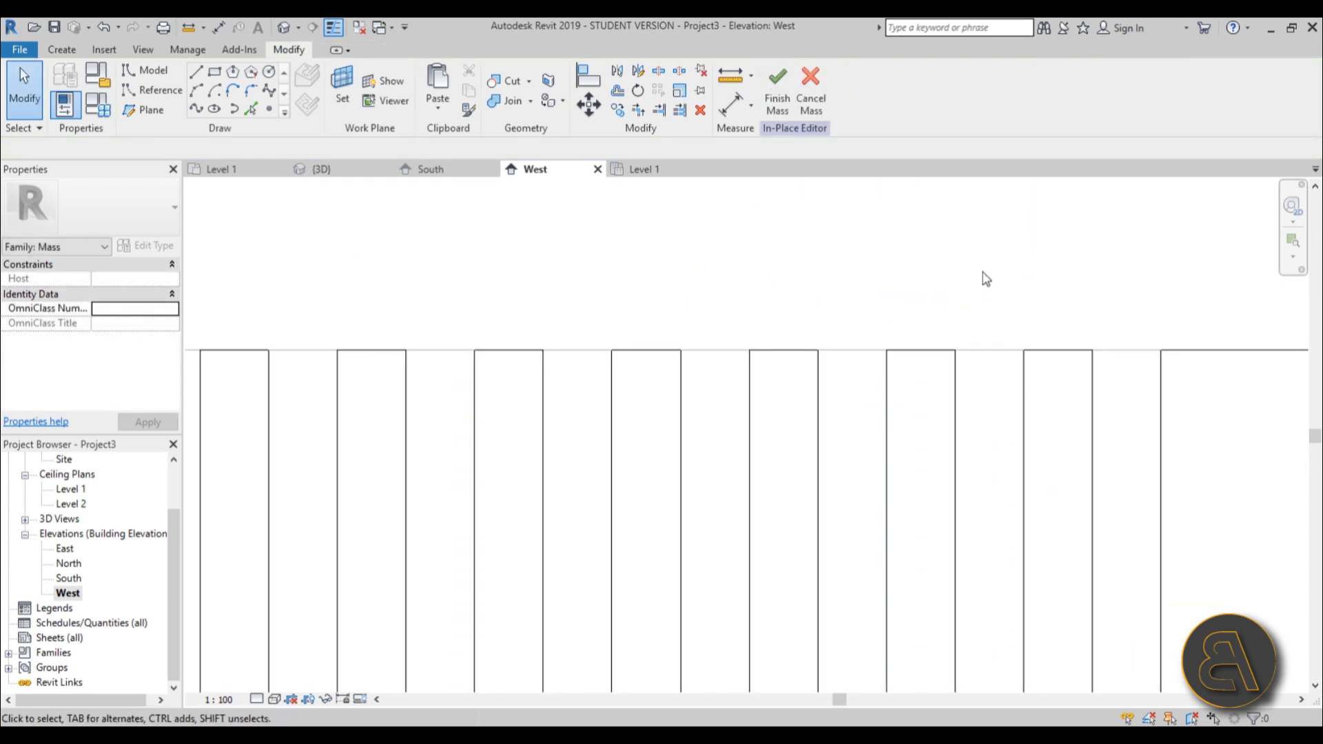
scroll(986, 278, down, 3)
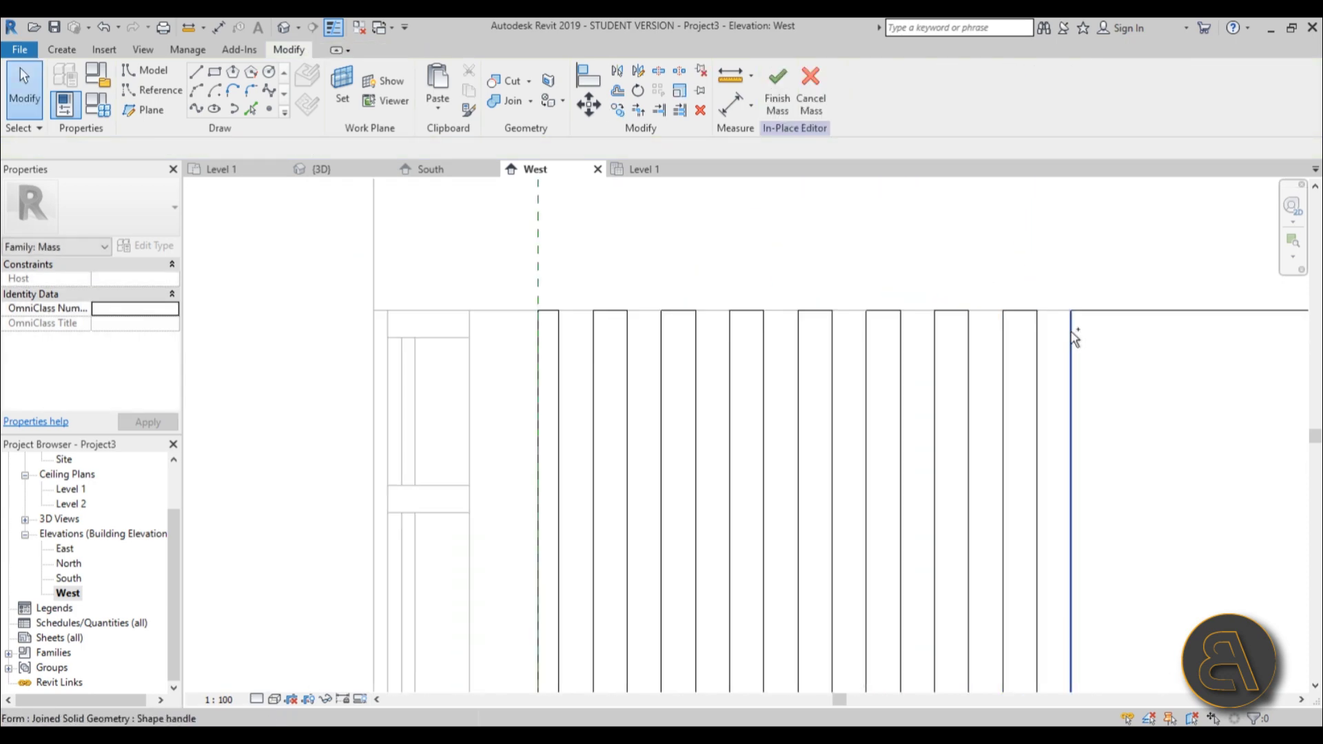
key(Tab)
key(Tab)
click(1072, 333)
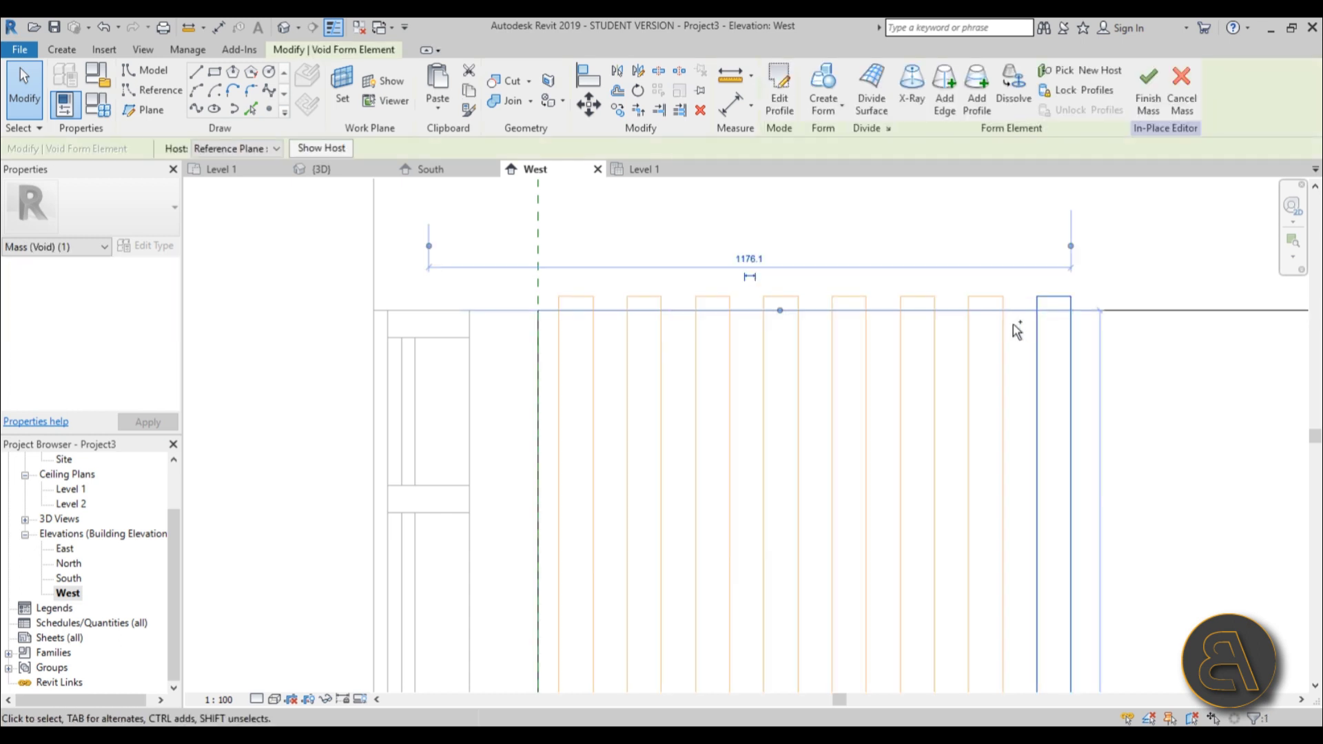
ctrl+click(999, 297)
click(1011, 293)
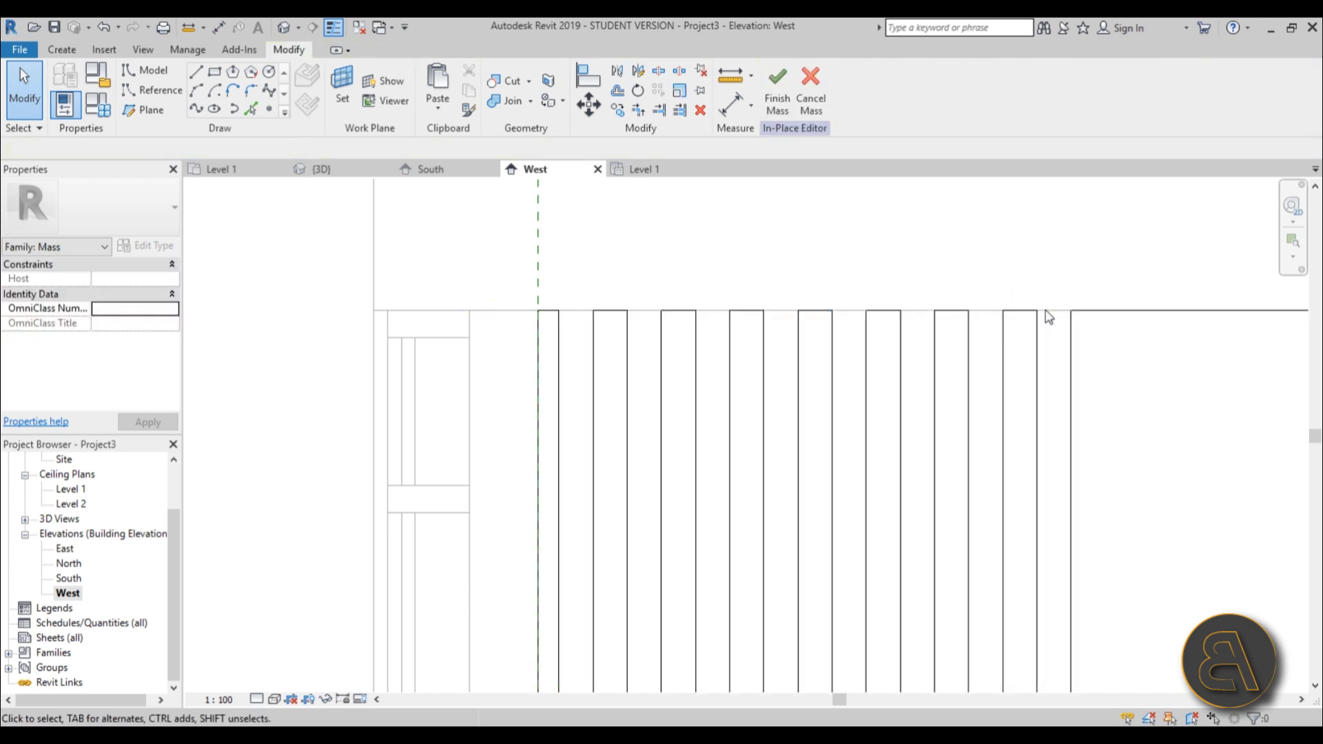
- Select the seven void forms farthest from the storefront, leaving out the first, and copy the set 875 mm along the mass
key(Tab)
key(Tab)
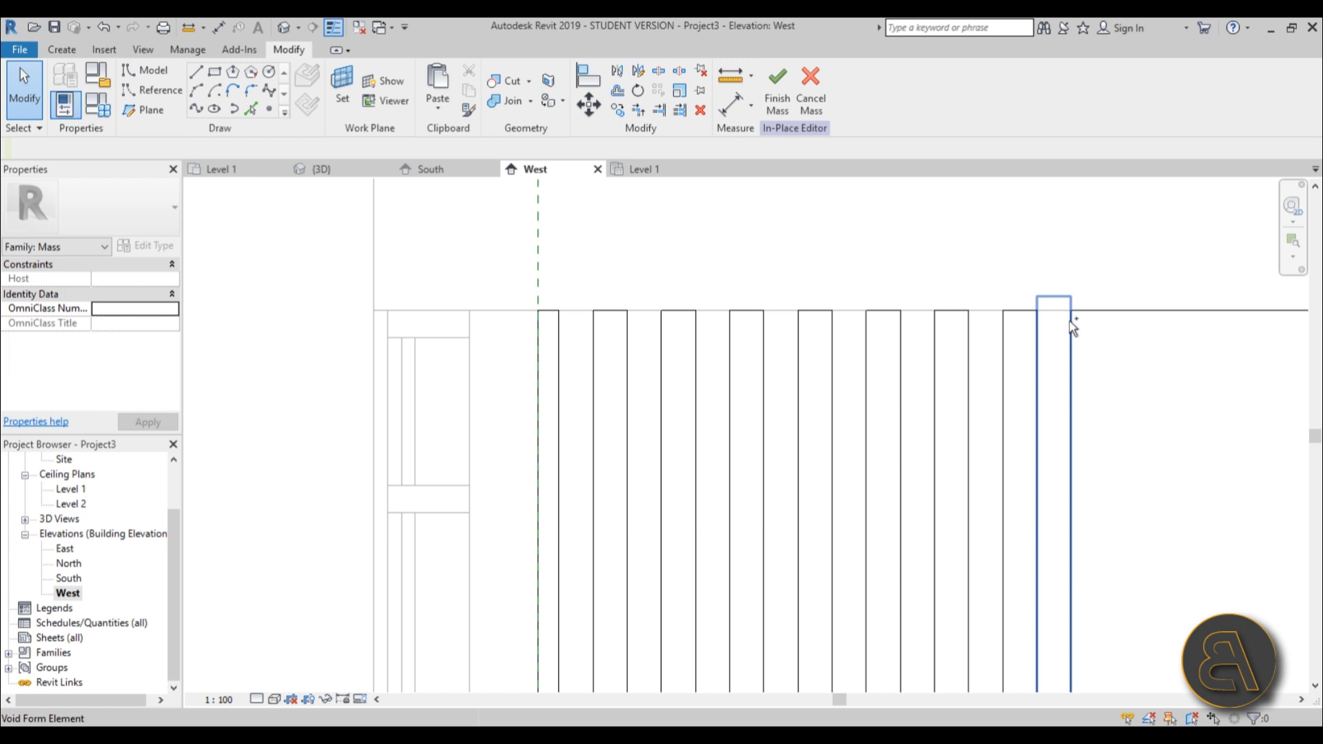
click(1073, 329)
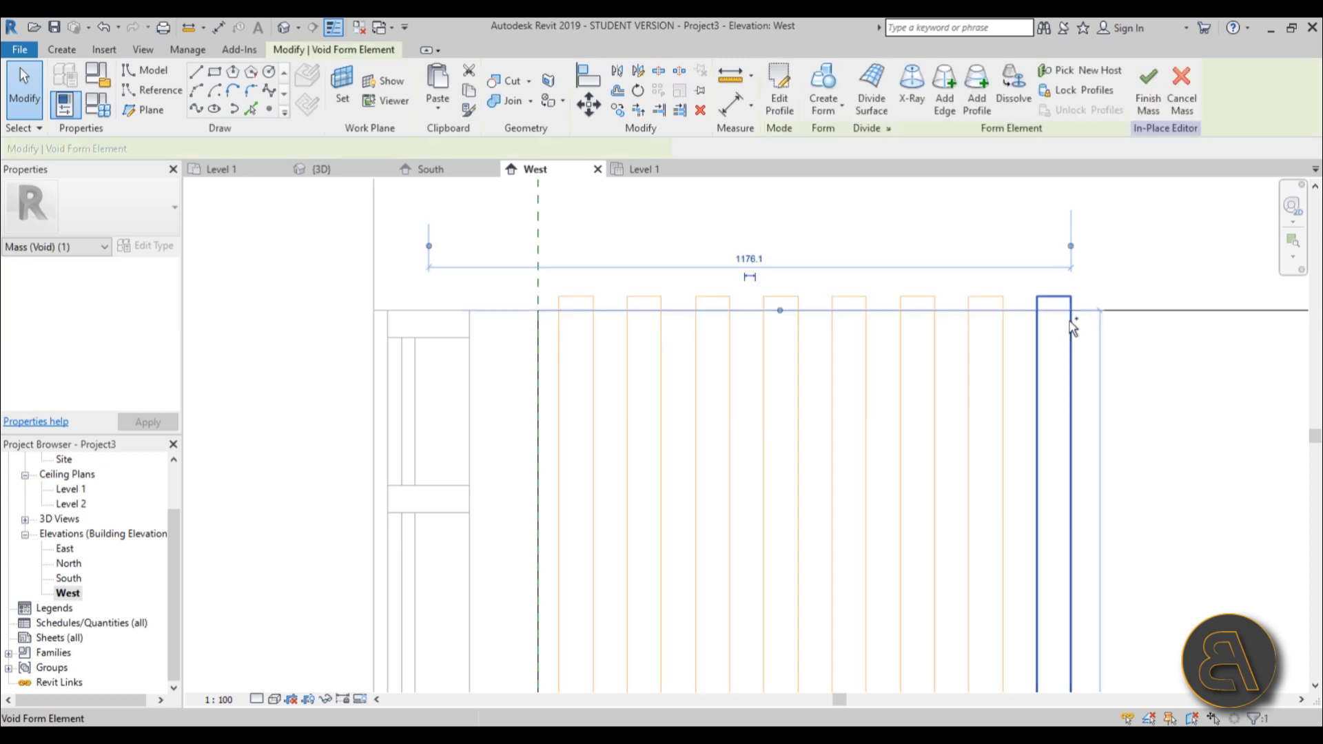
ctrl+click(990, 306)
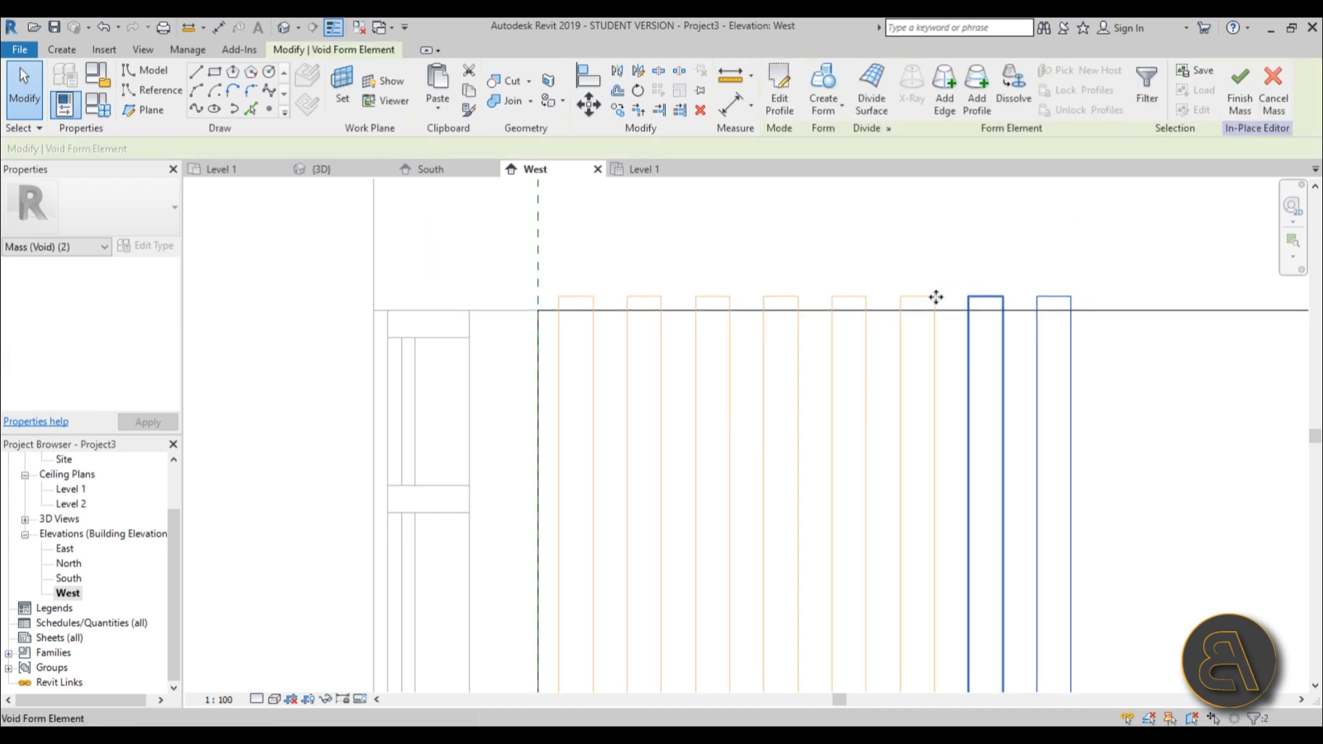
ctrl+click(909, 299)
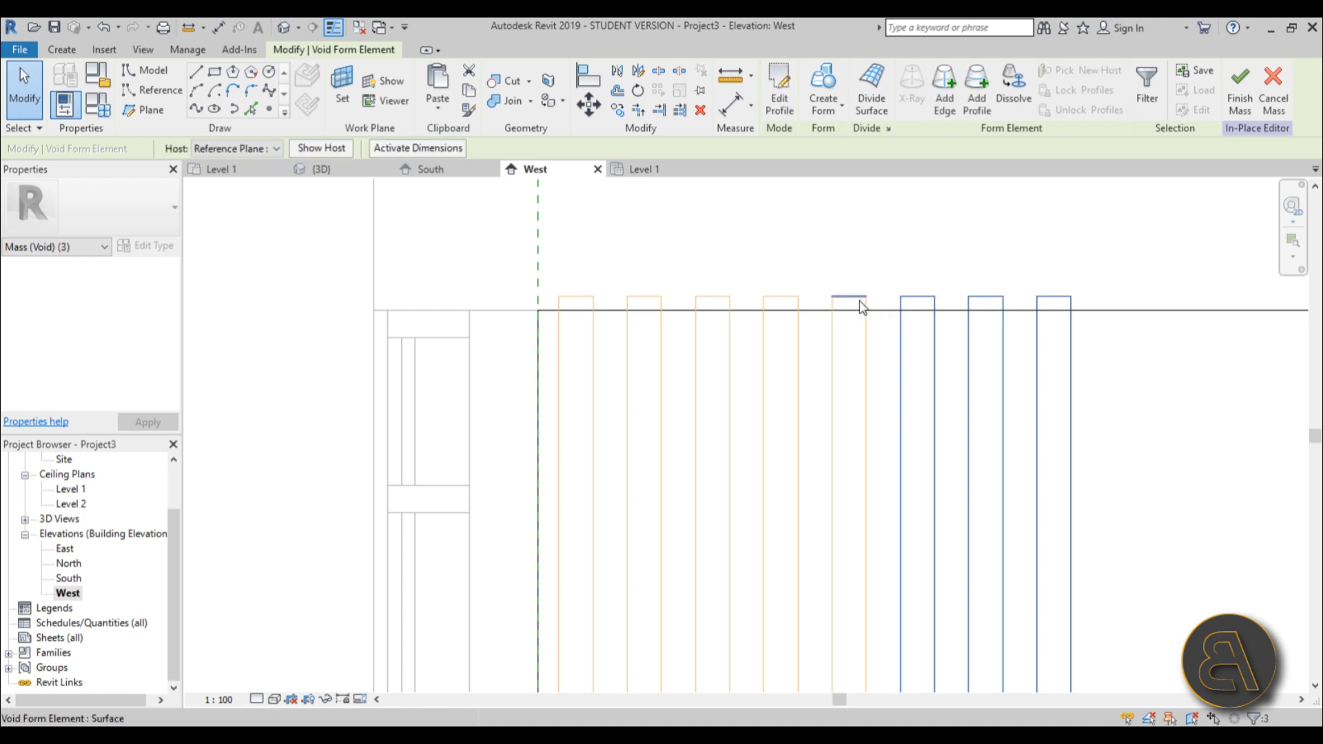
ctrl+click(860, 305)
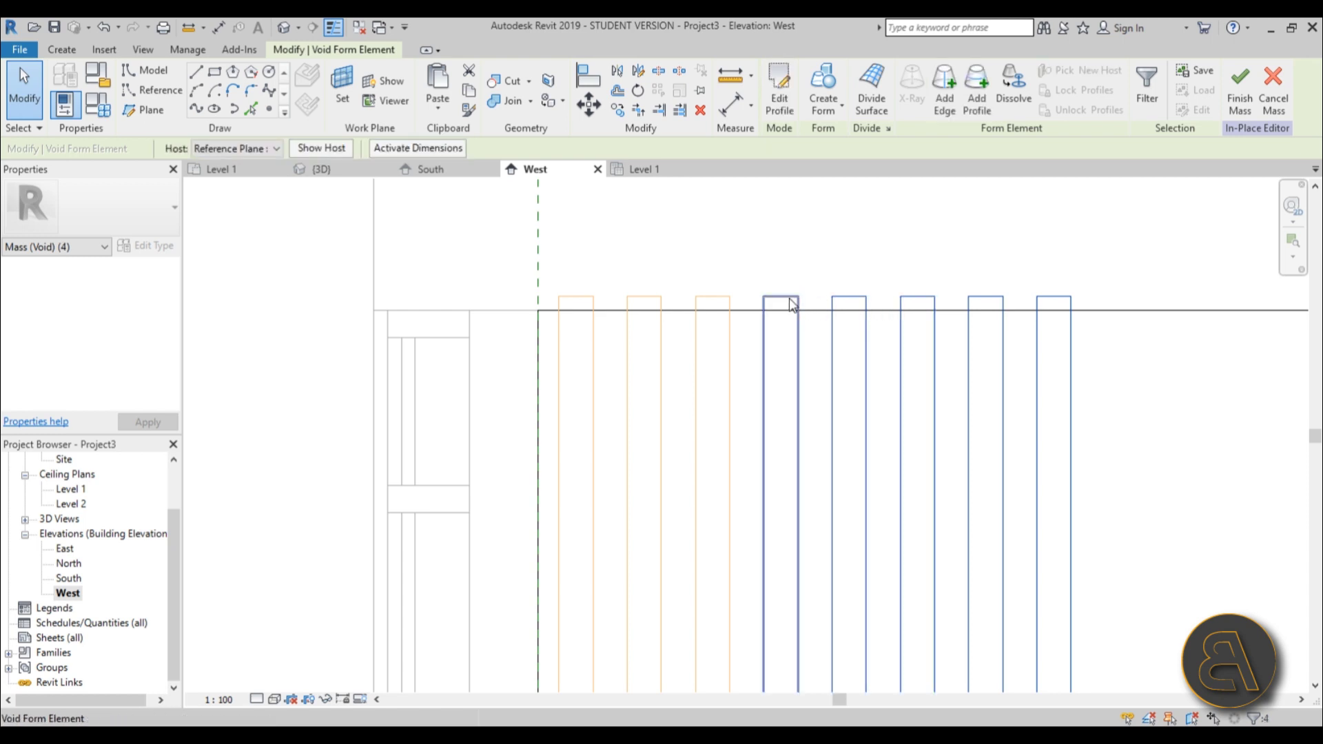
ctrl+click(784, 297)
ctrl+click(720, 304)
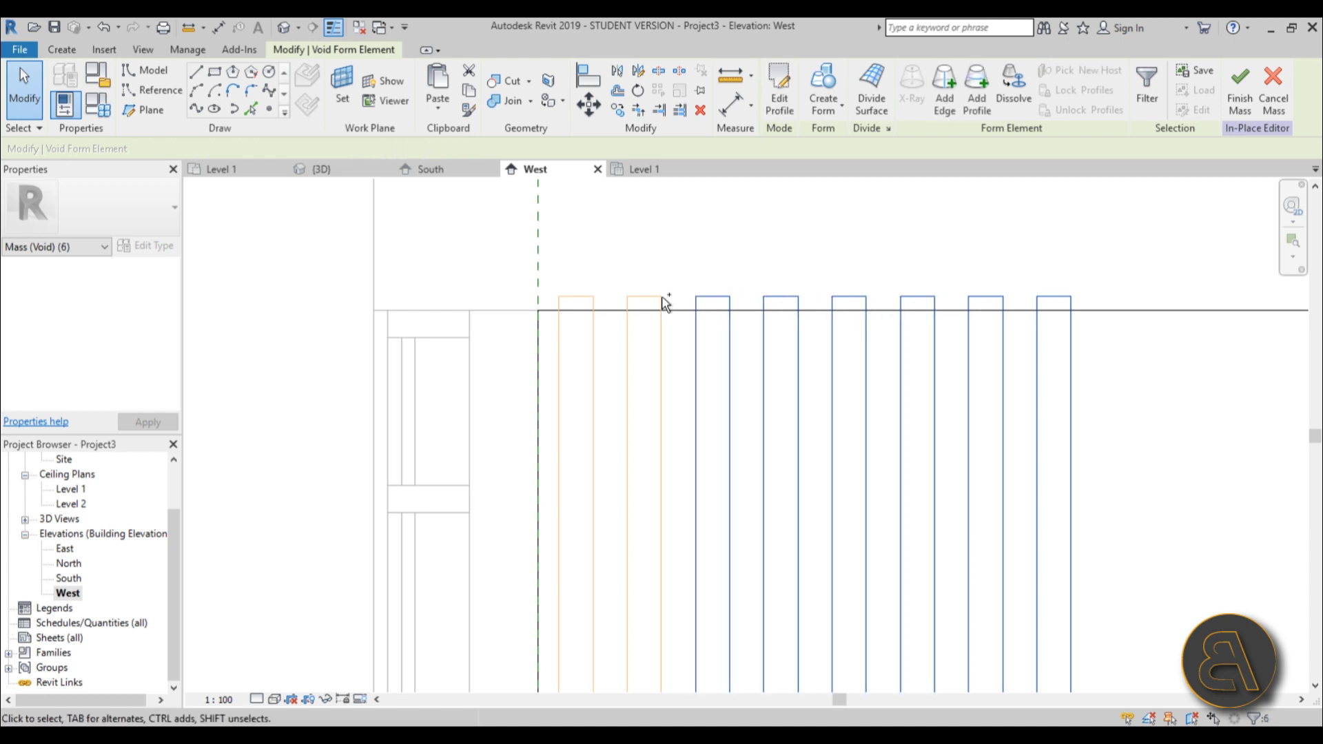
ctrl+click(652, 304)
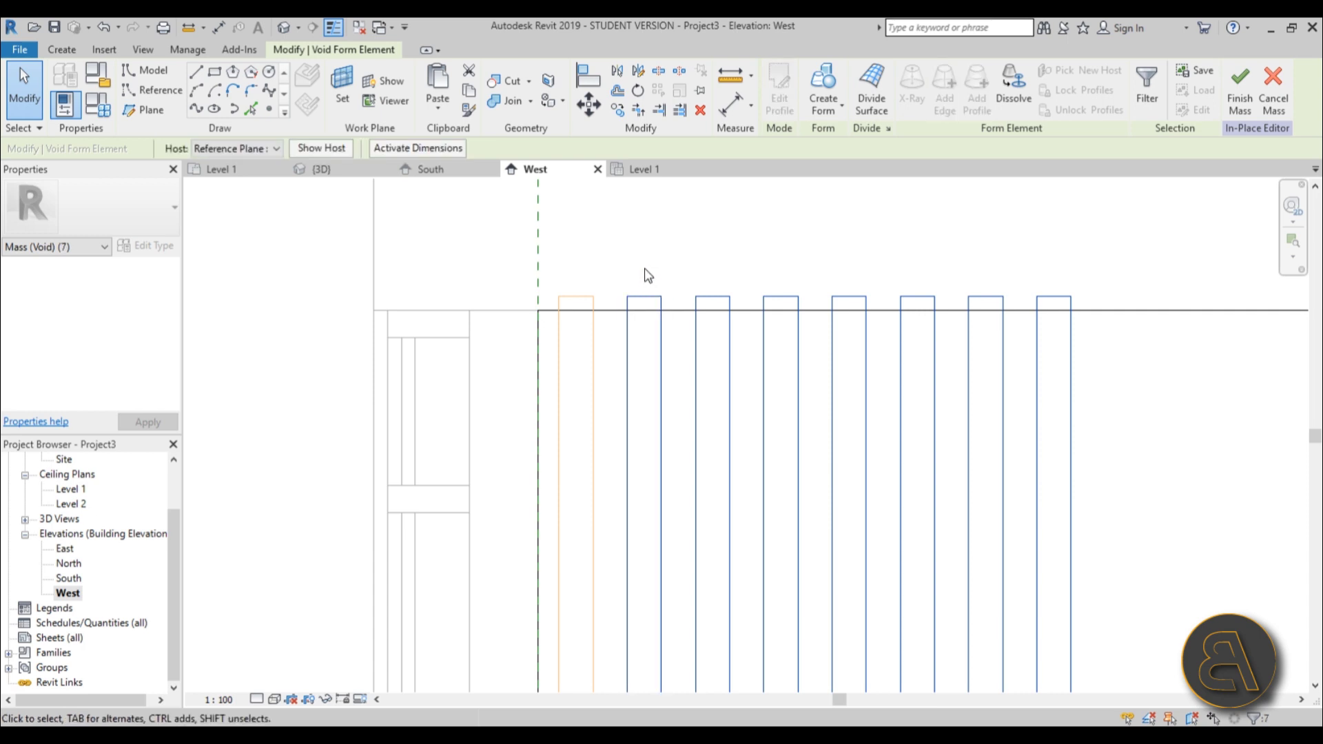
key(c)
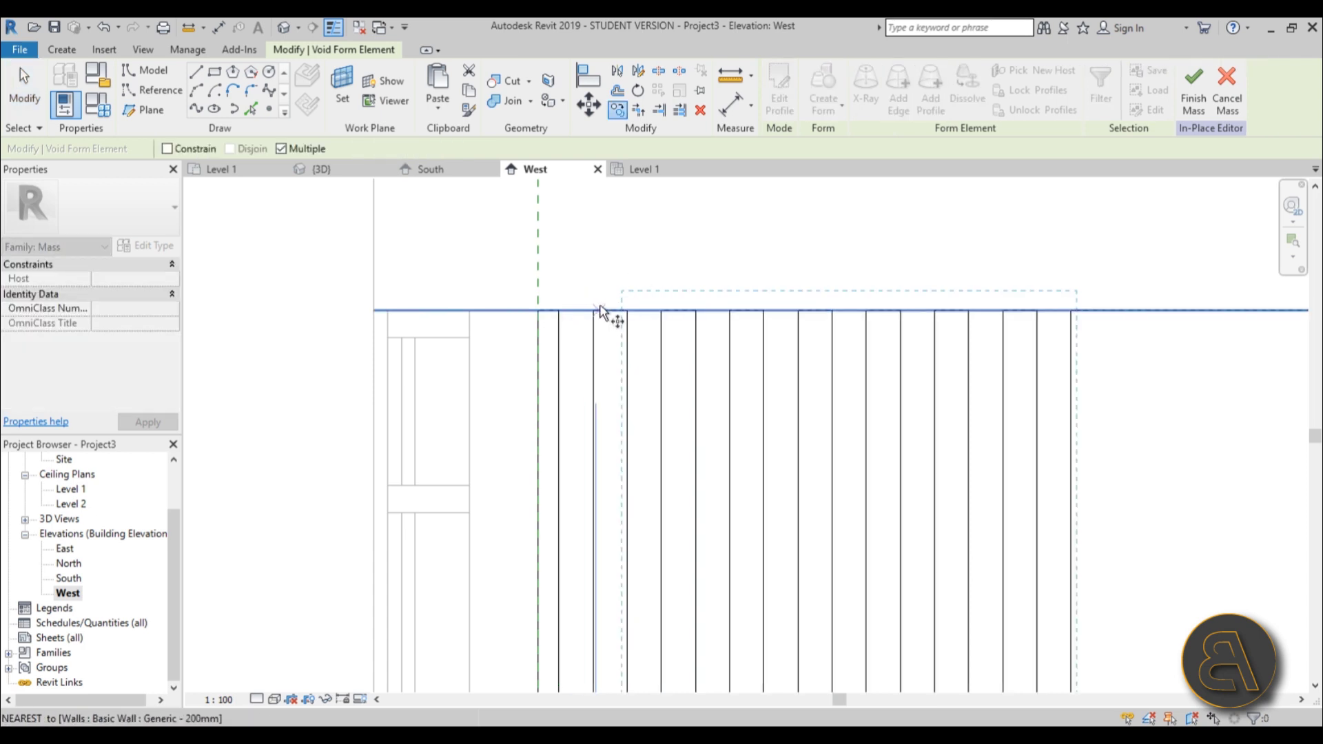
click(594, 310)
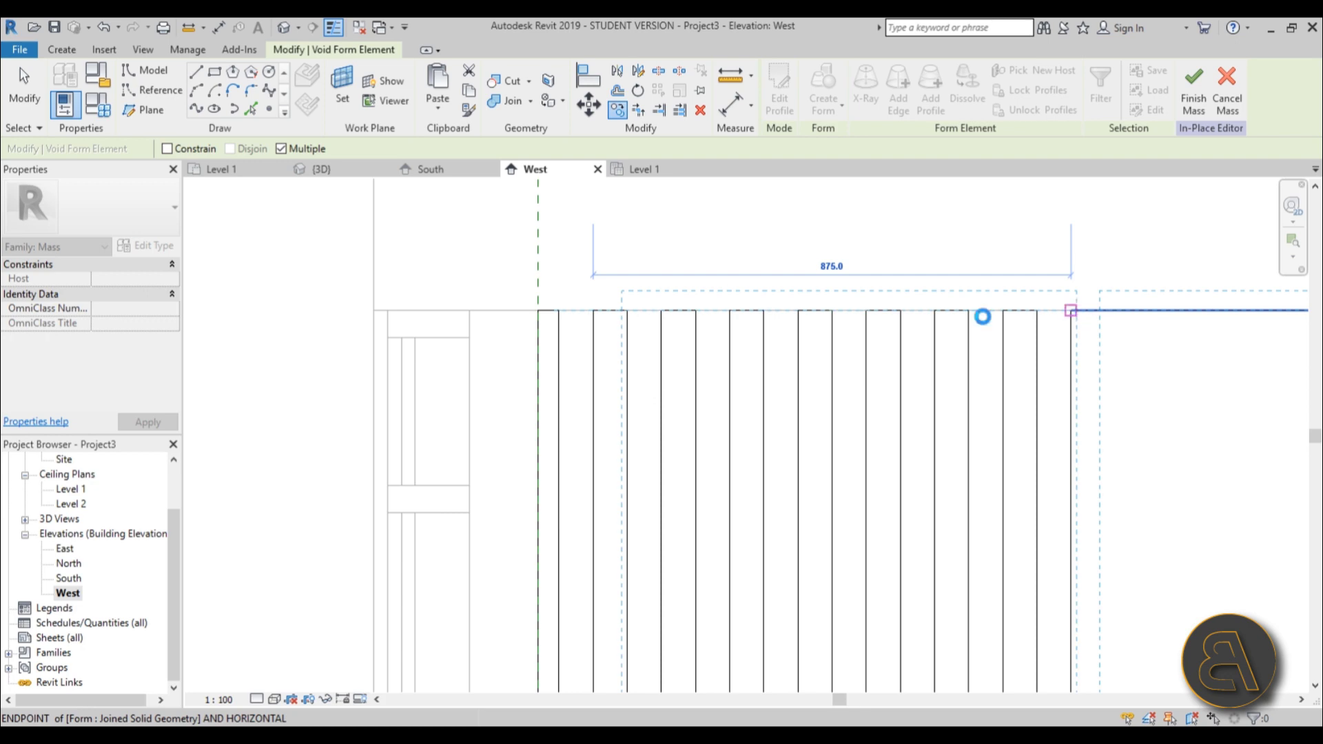
- Place further copies of the seven-void set every 875 mm, past the second reference plane and up to the third
scroll(347, 301, down, 5)
scroll(829, 306, up, 3)
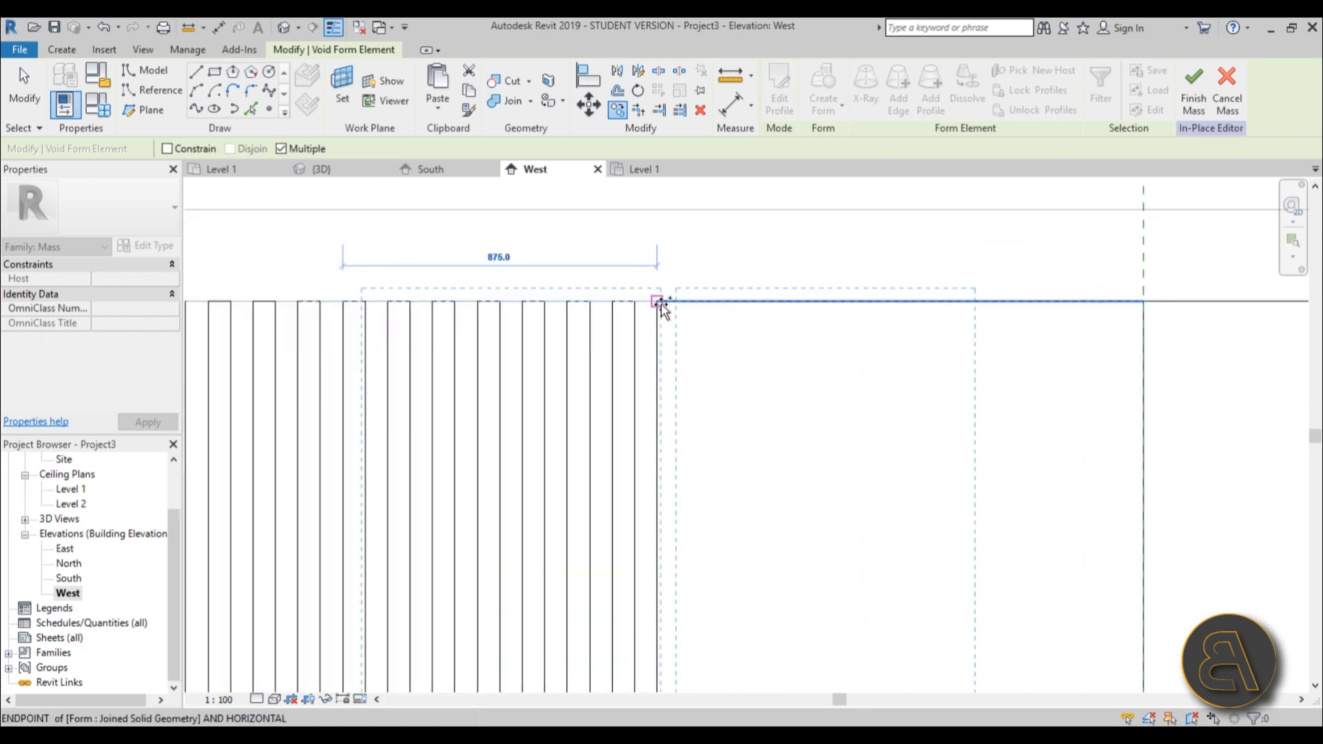
scroll(307, 260, down, 3)
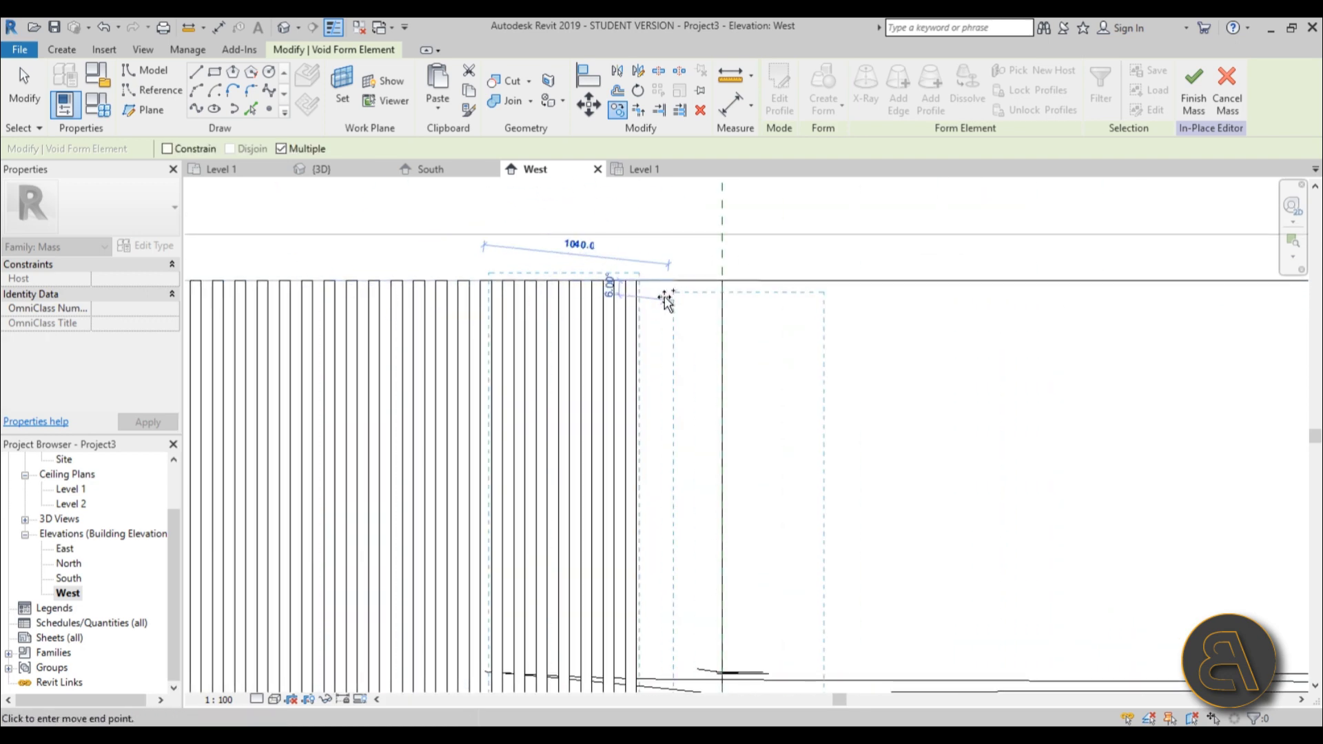
scroll(660, 298, up, 1)
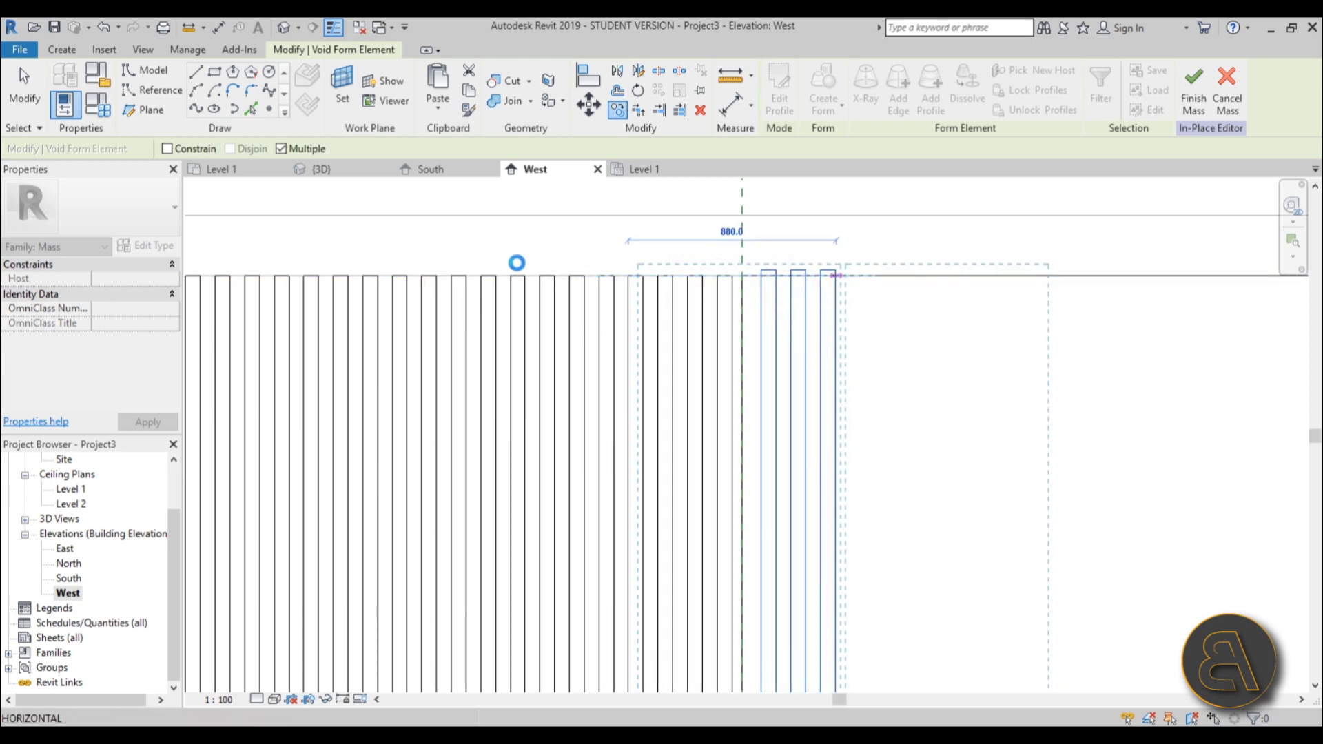
scroll(427, 268, down, 3)
scroll(862, 284, up, 2)
scroll(678, 271, up, 2)
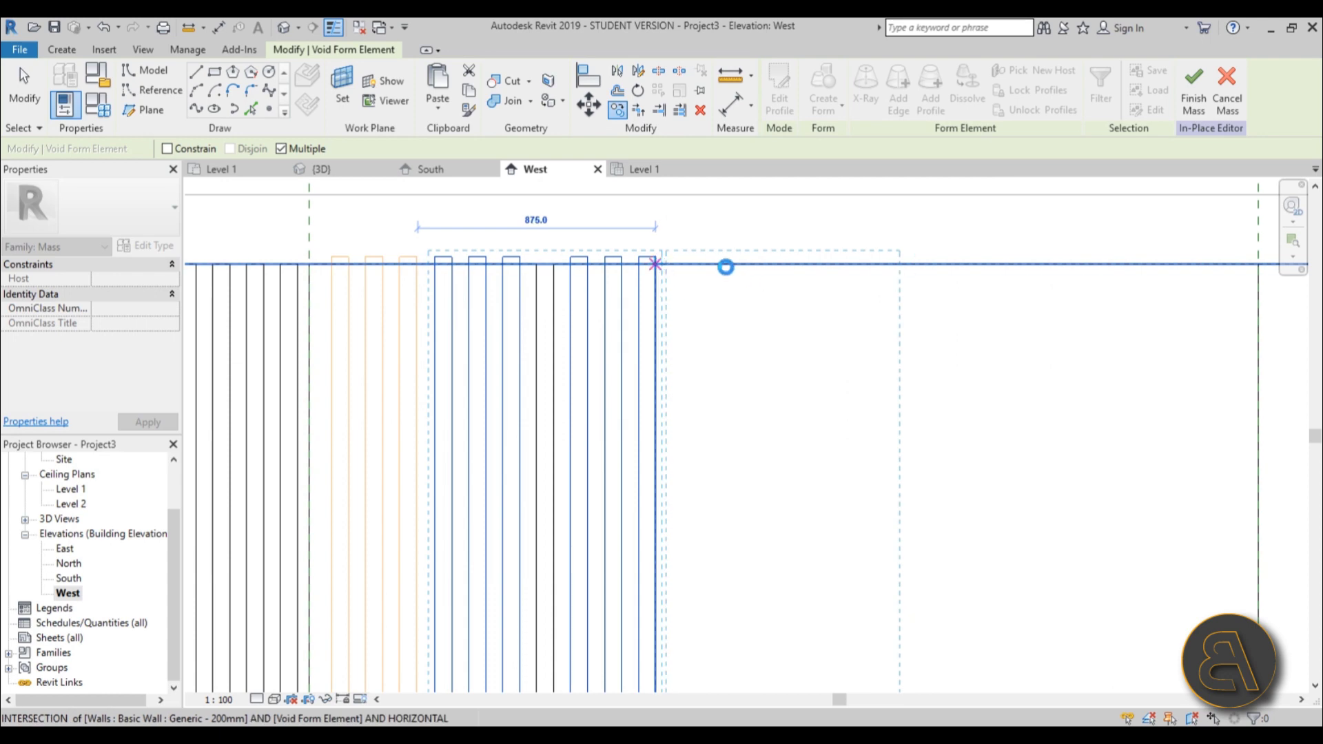
scroll(678, 304, down, 3)
middle_drag(751, 344, 451, 293)
scroll(455, 291, up, 1)
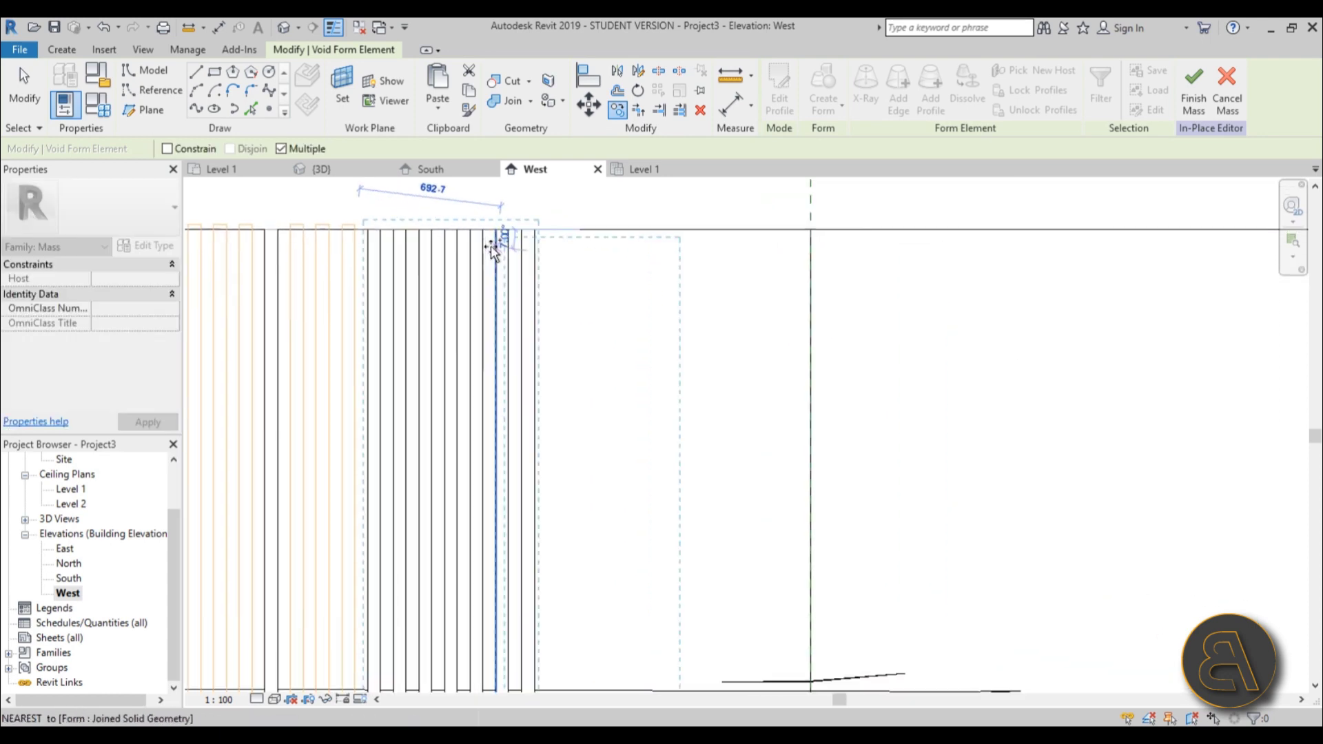
scroll(494, 251, up, 1)
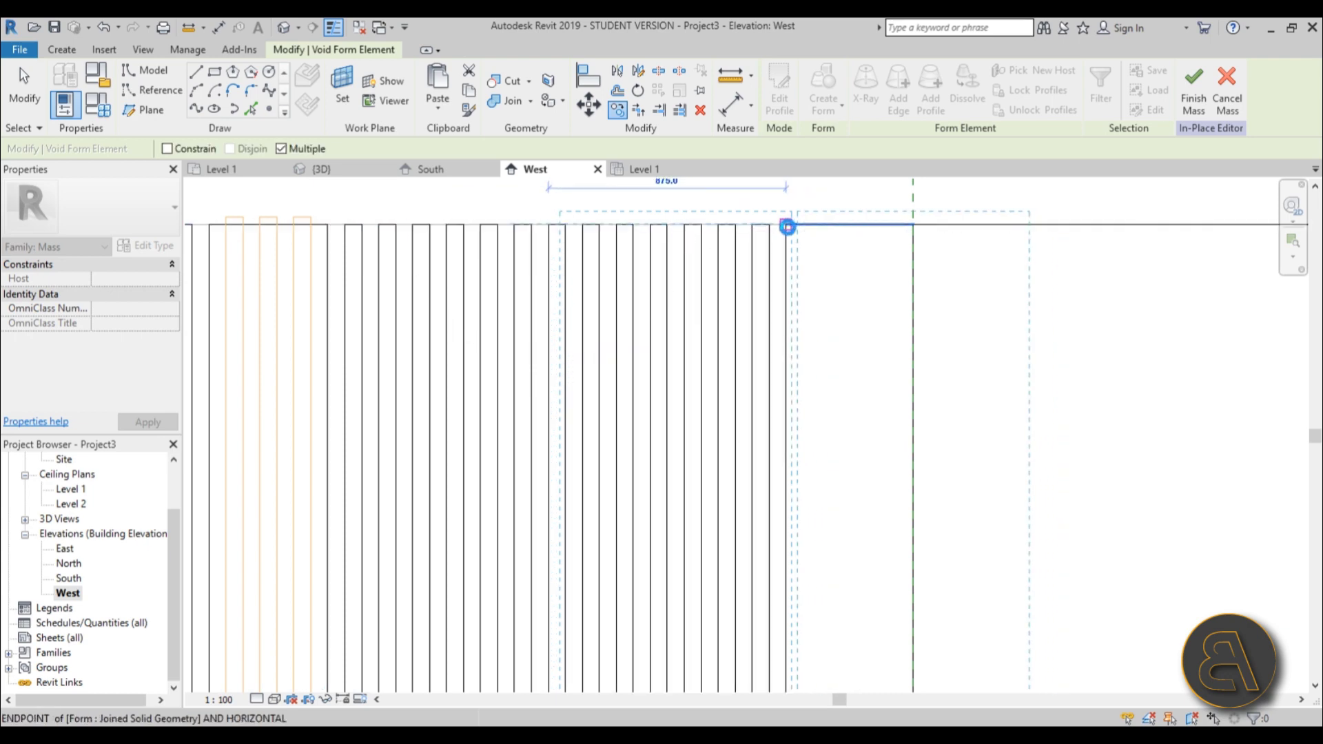
- Continue copying the seven-void set every 875 mm past the third reference plane, filling the bay up to the fourth
scroll(840, 267, down, 4)
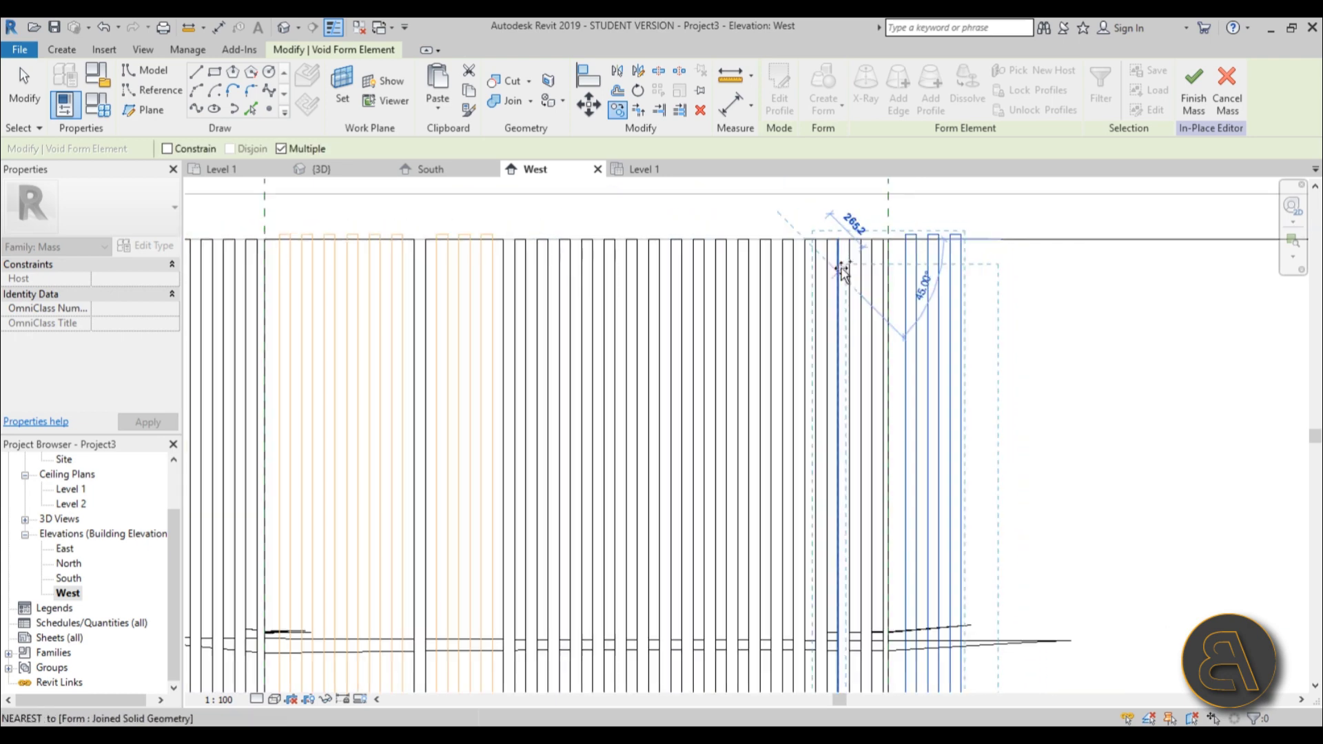
middle_drag(960, 277, 592, 288)
scroll(600, 268, up, 2)
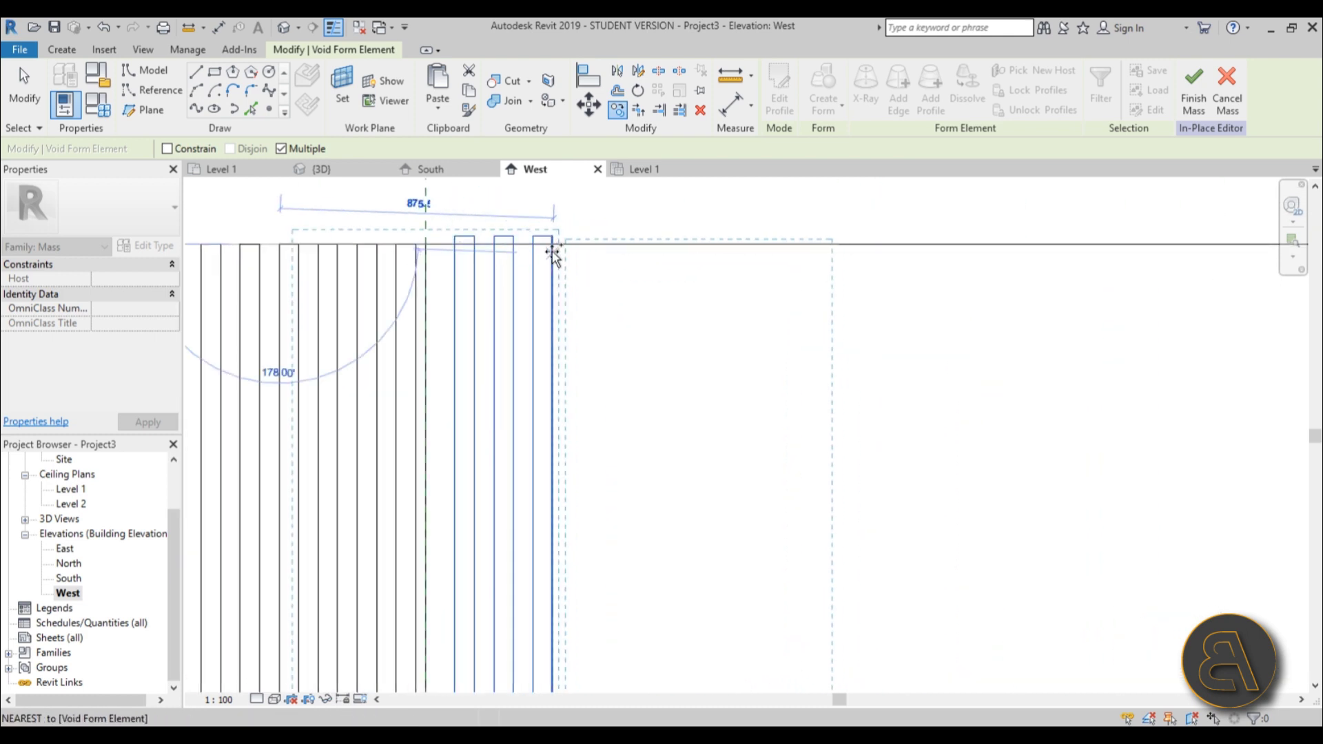
click(551, 246)
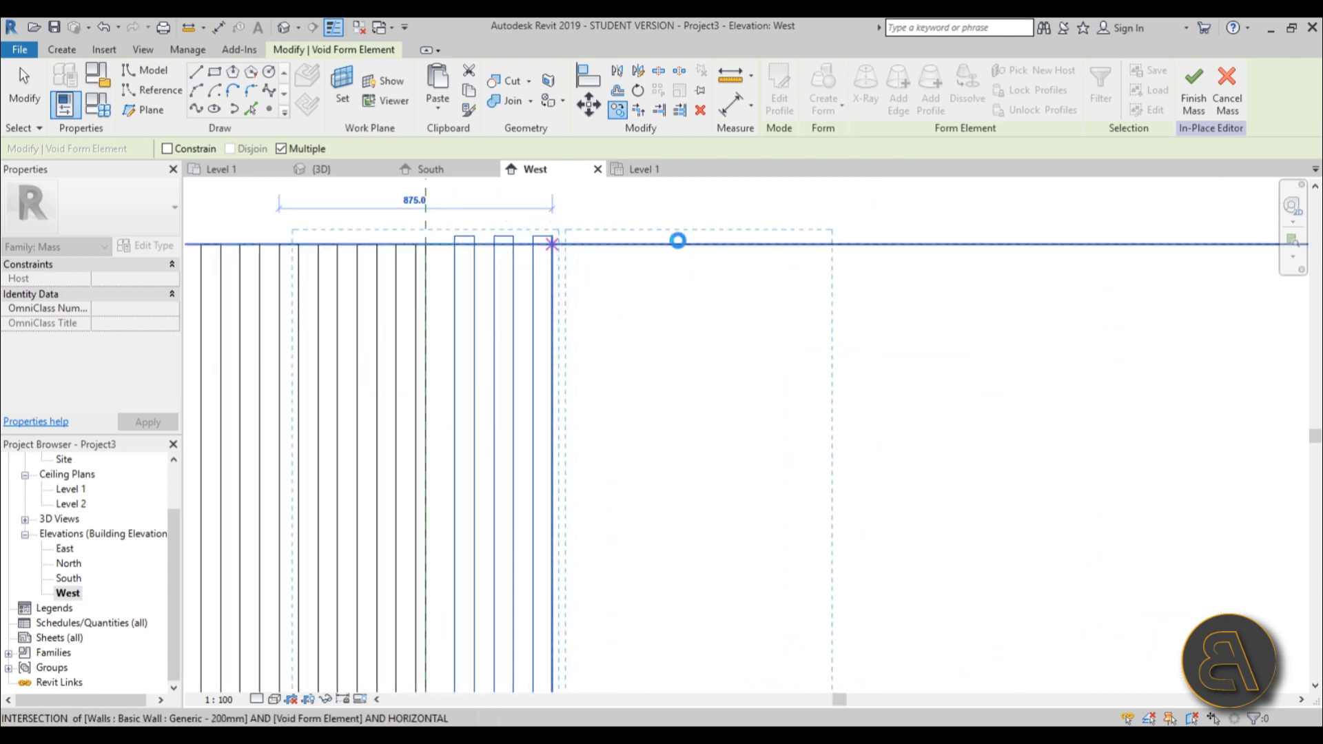
scroll(675, 242, down, 2)
middle_drag(839, 297, 588, 352)
scroll(530, 303, up, 2)
click(513, 326)
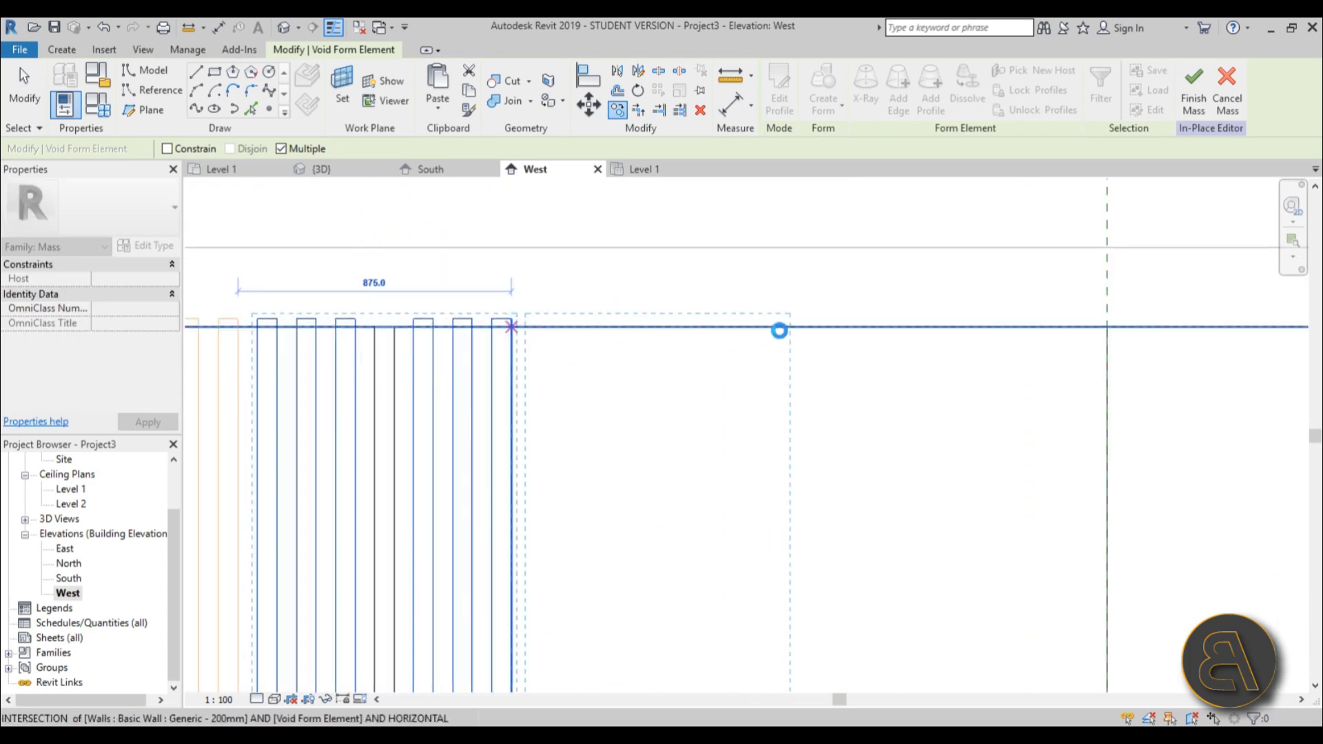
click(511, 327)
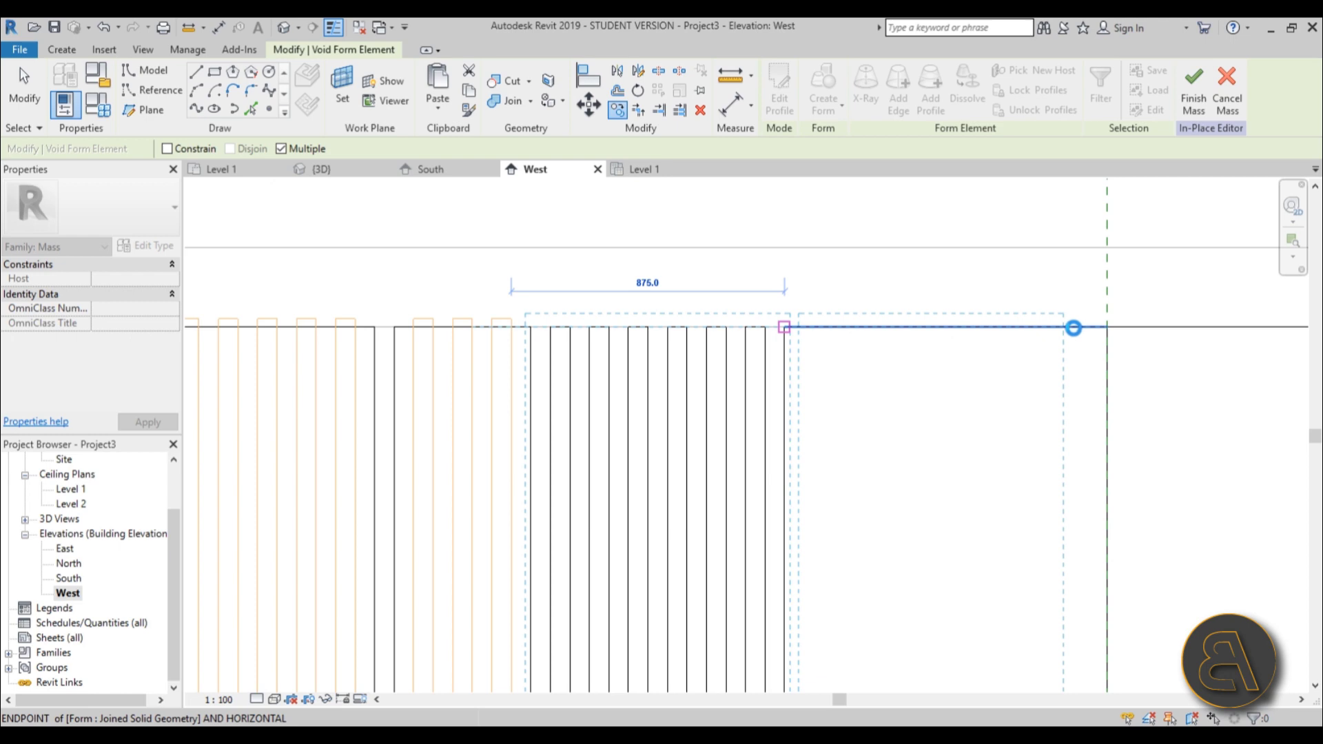
click(784, 327)
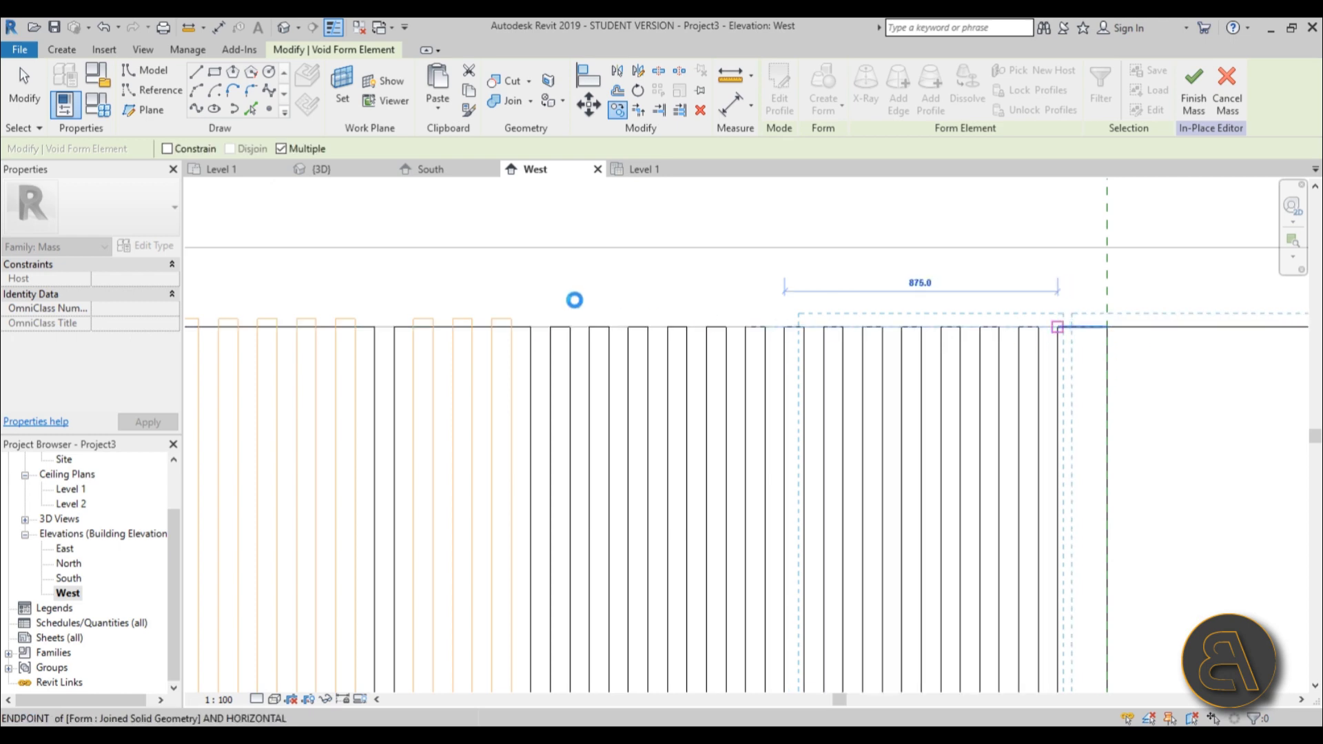
- Place the last copies of the seven-void set at 875 mm spacing up to the reference plane at the wall's far end
scroll(576, 301, down, 5)
middle_drag(820, 332, 703, 339)
scroll(703, 338, up, 3)
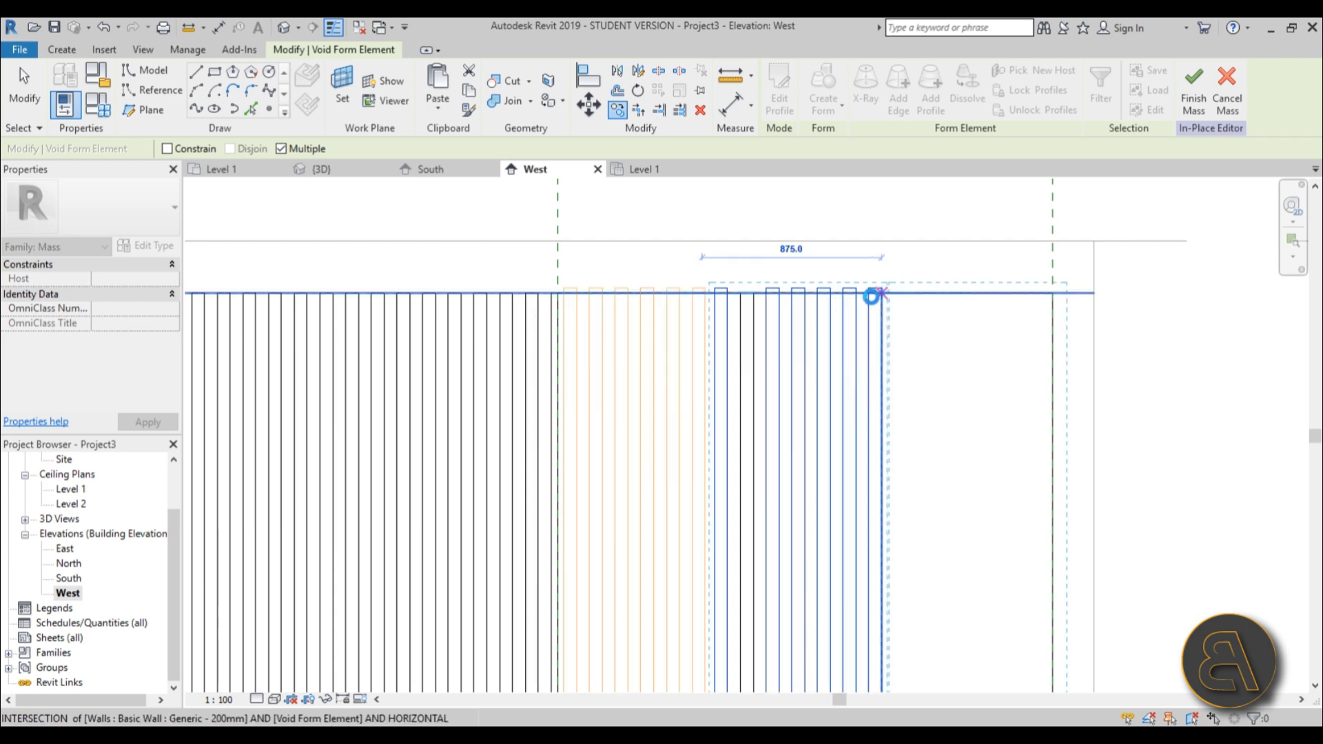
click(872, 296)
click(881, 270)
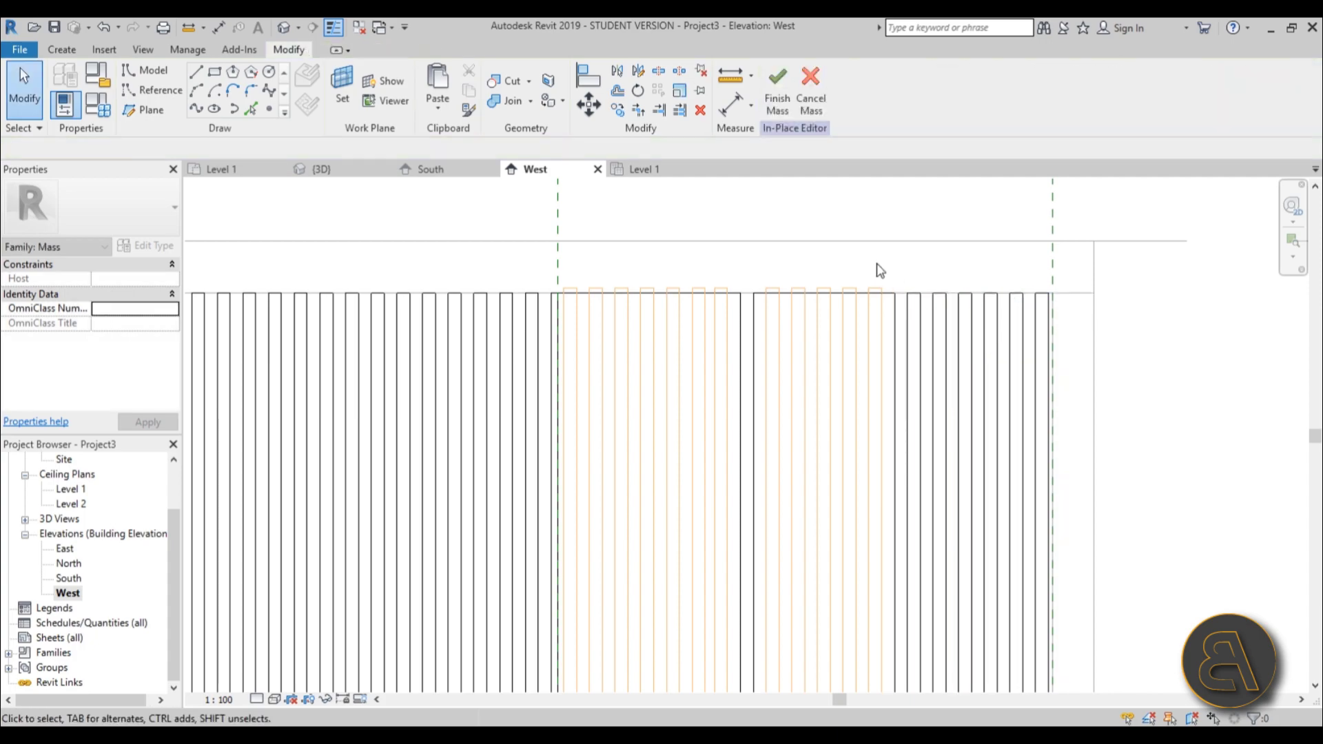
- In the 3D view, use Cut Geometry to subtract one of the uncut void forms from the wavy mass
scroll(945, 240, down, 2)
click(287, 32)
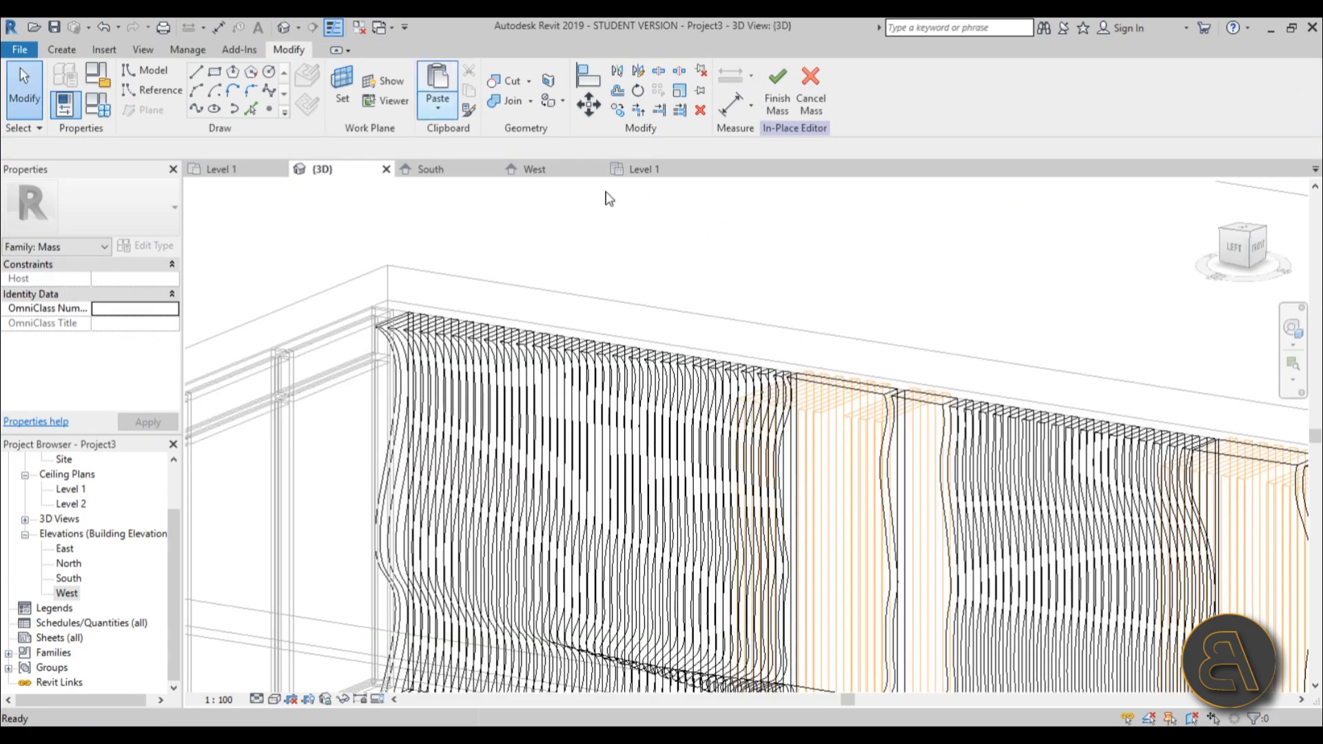
shift+middle_drag(874, 405, 633, 445)
scroll(608, 405, up, 3)
scroll(607, 405, up, 3)
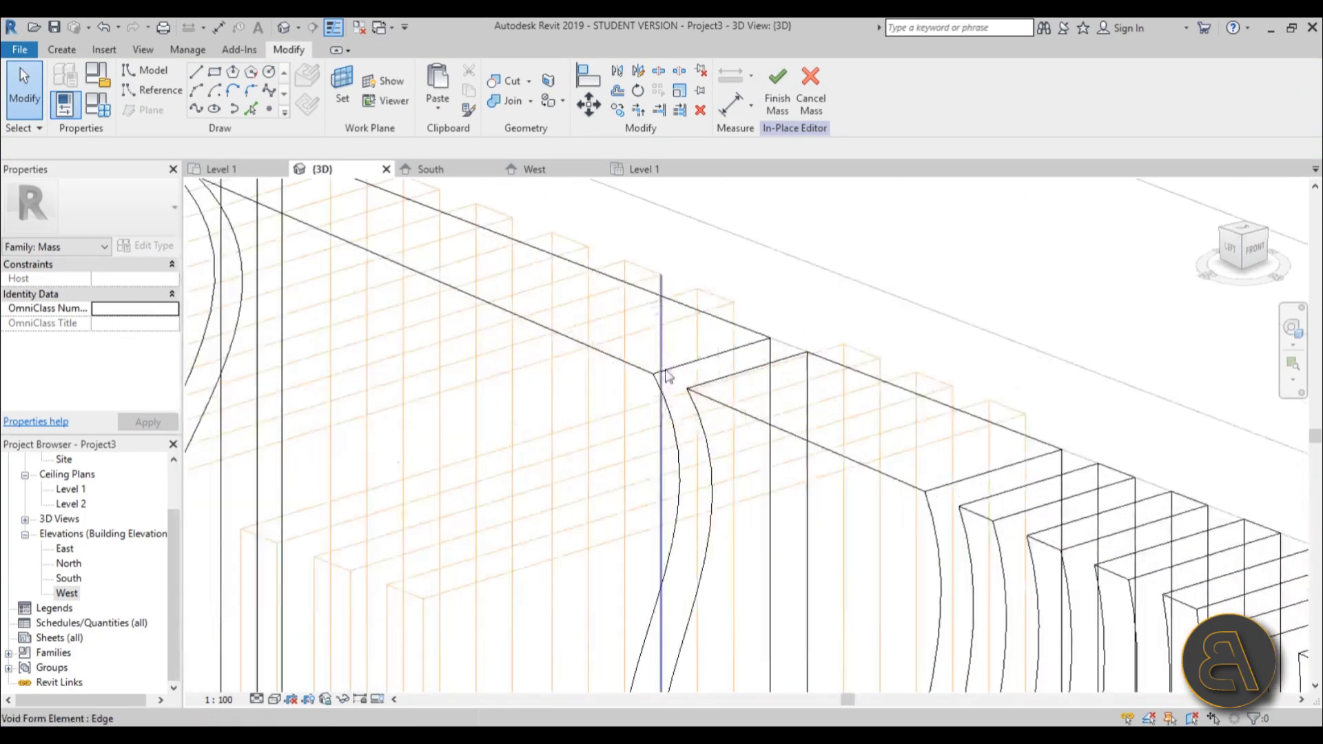
click(507, 81)
click(764, 336)
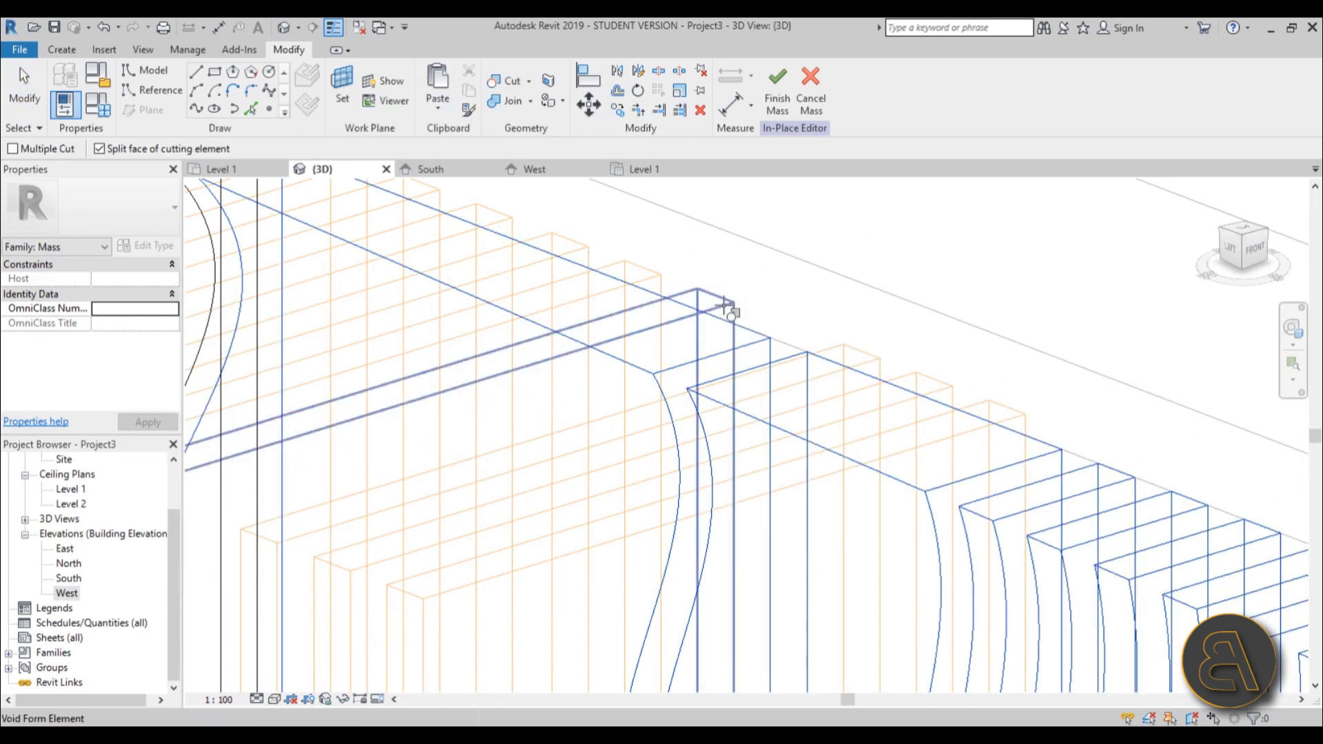
click(732, 307)
click(693, 310)
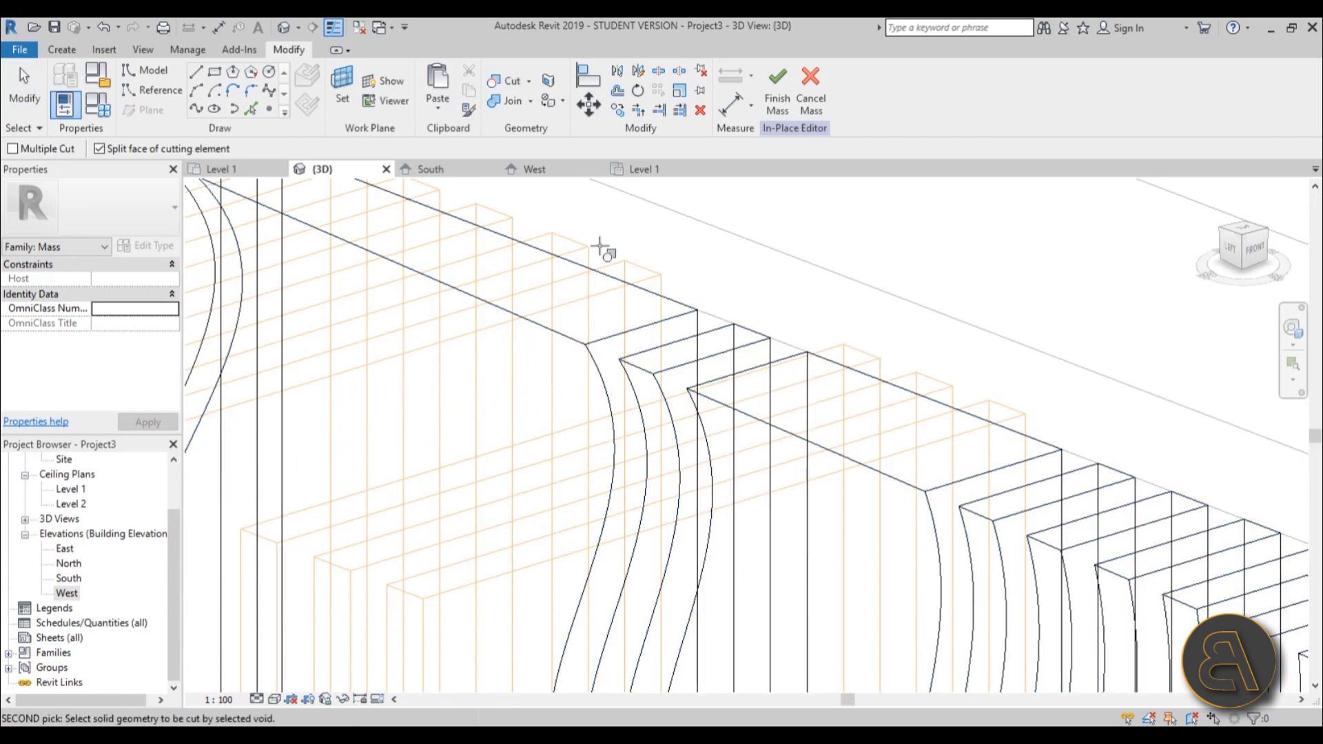
- Cut the mass with the neighbouring uncut voids of the same gap one at a time, with Multiple Cut left off
click(50, 149)
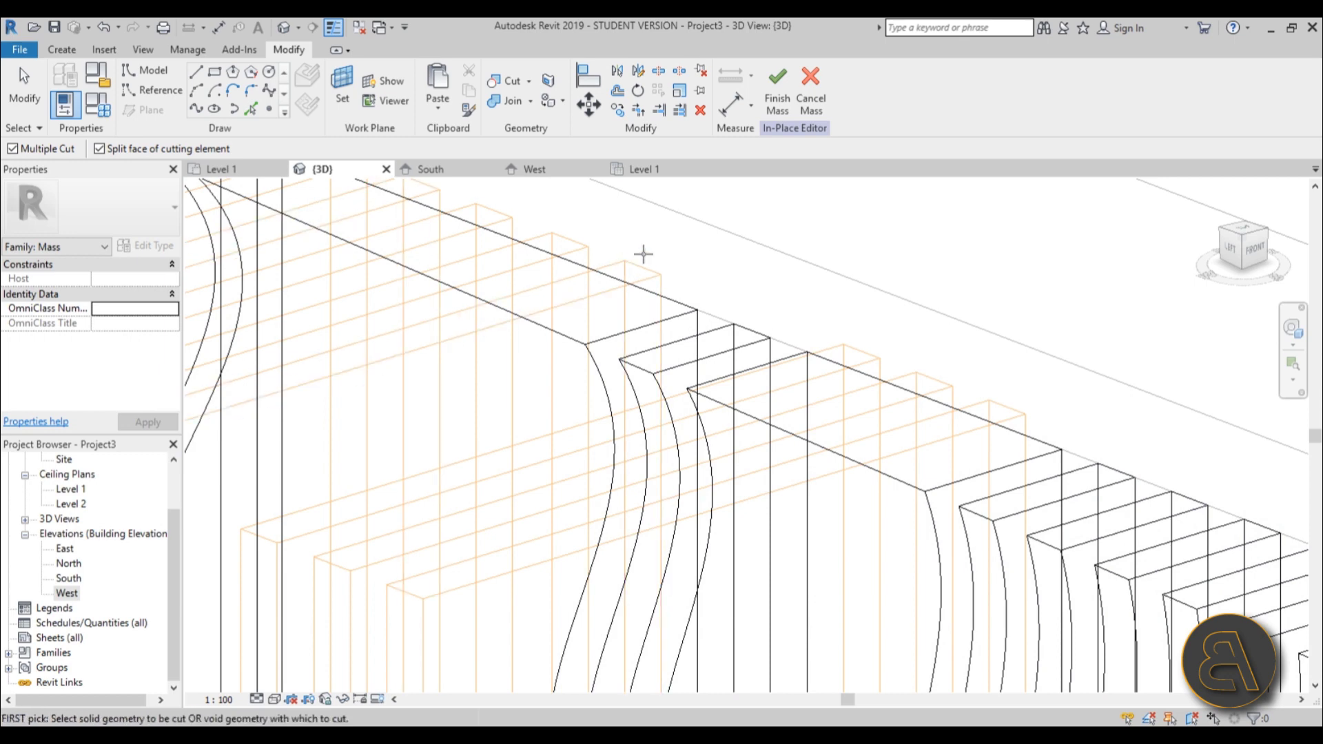
click(676, 301)
click(66, 149)
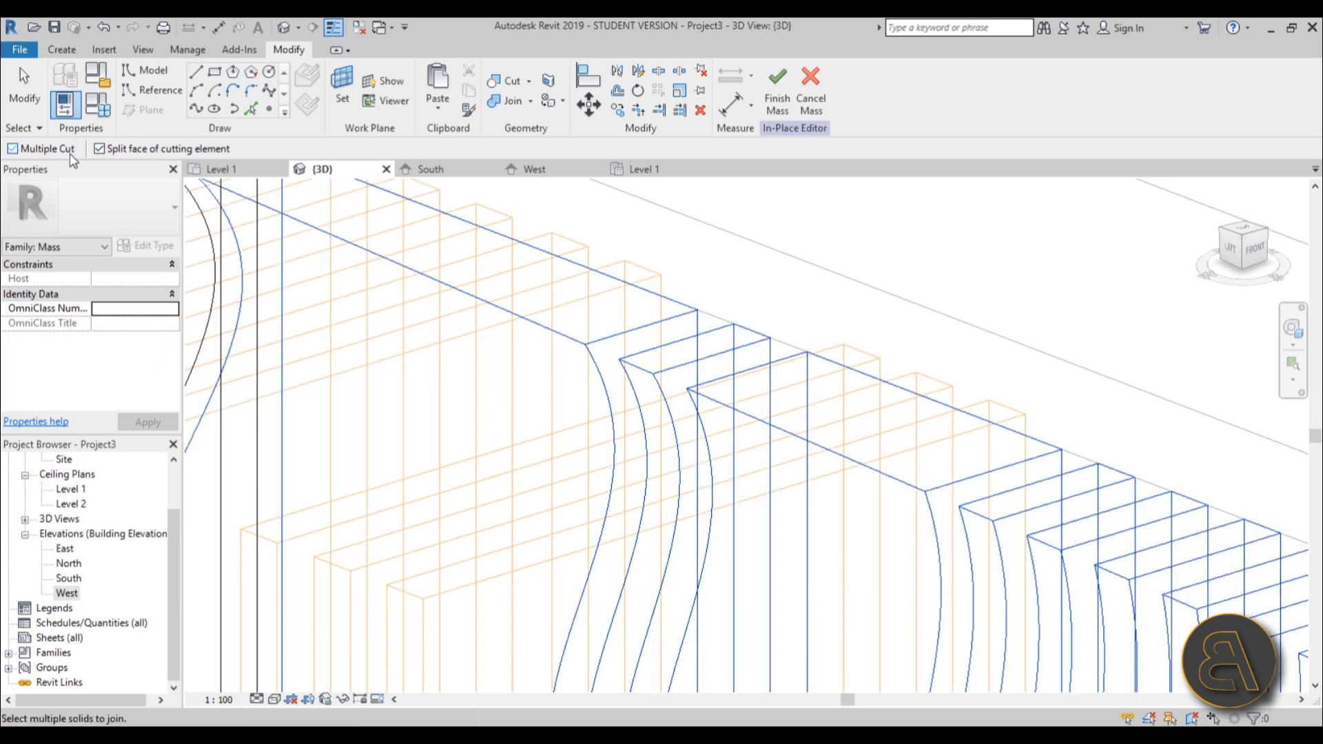
click(627, 282)
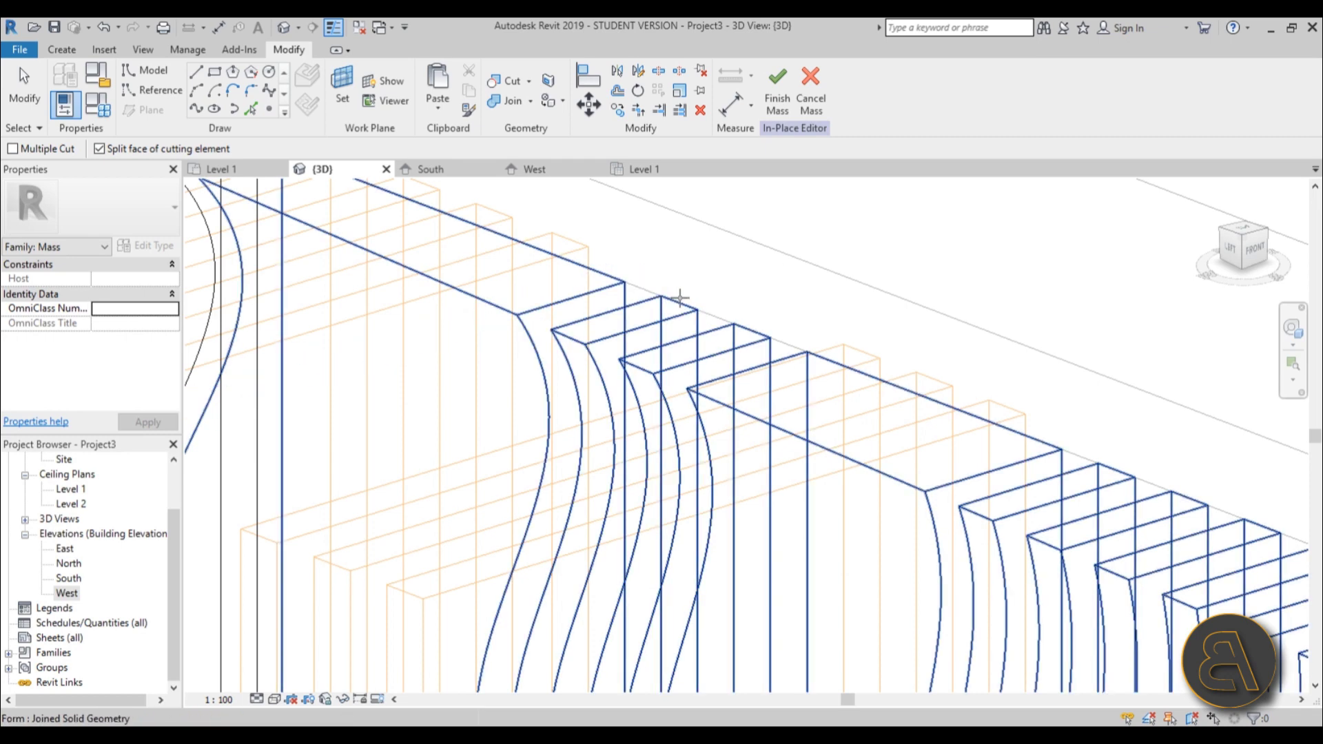
click(572, 248)
click(603, 275)
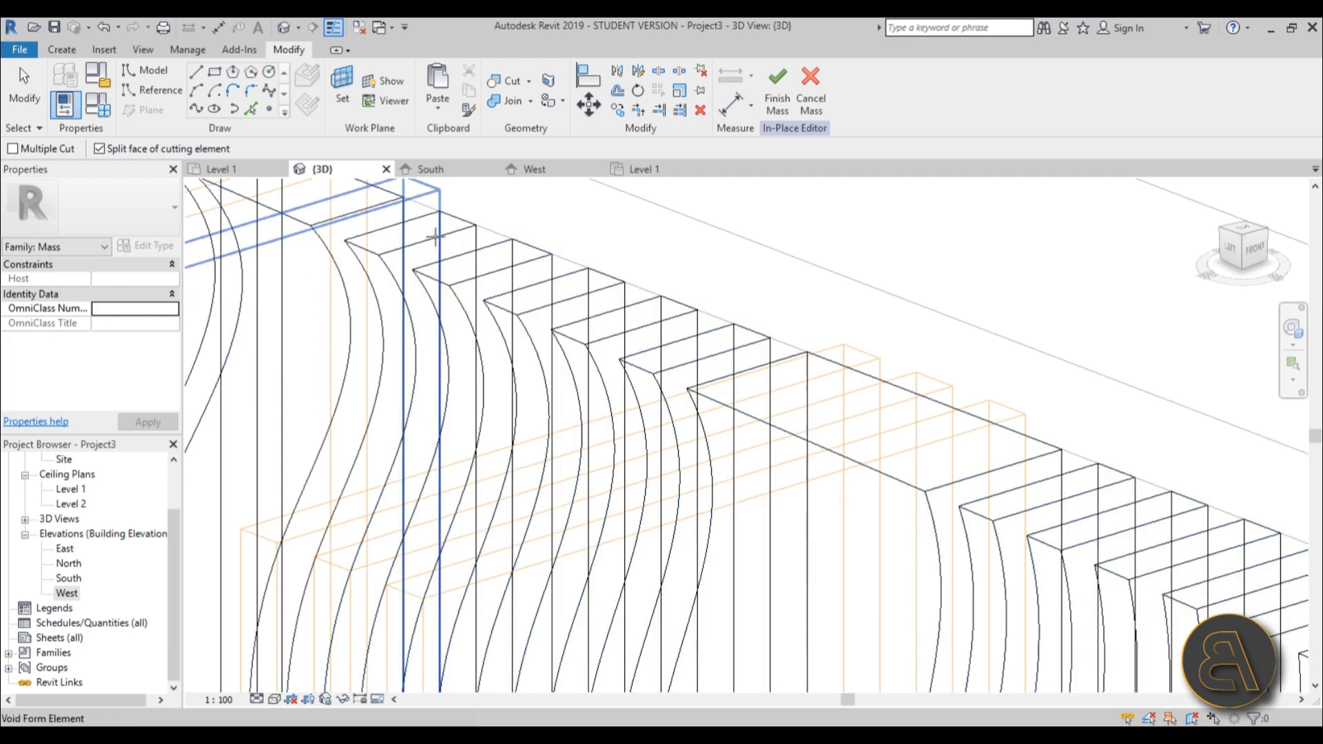
middle_drag(431, 202, 508, 346)
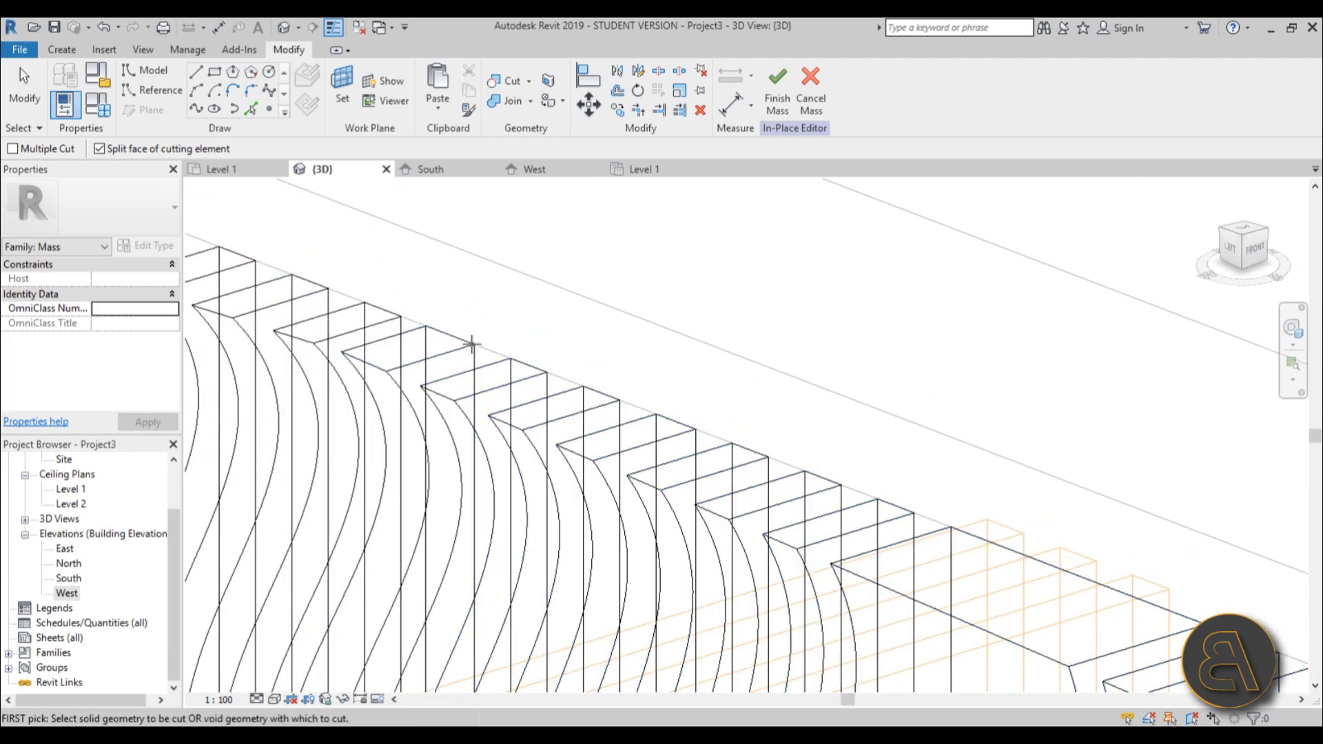
- Cut the mass with the three uncut void forms in the short gap farther along the same bay
scroll(490, 295, down, 8)
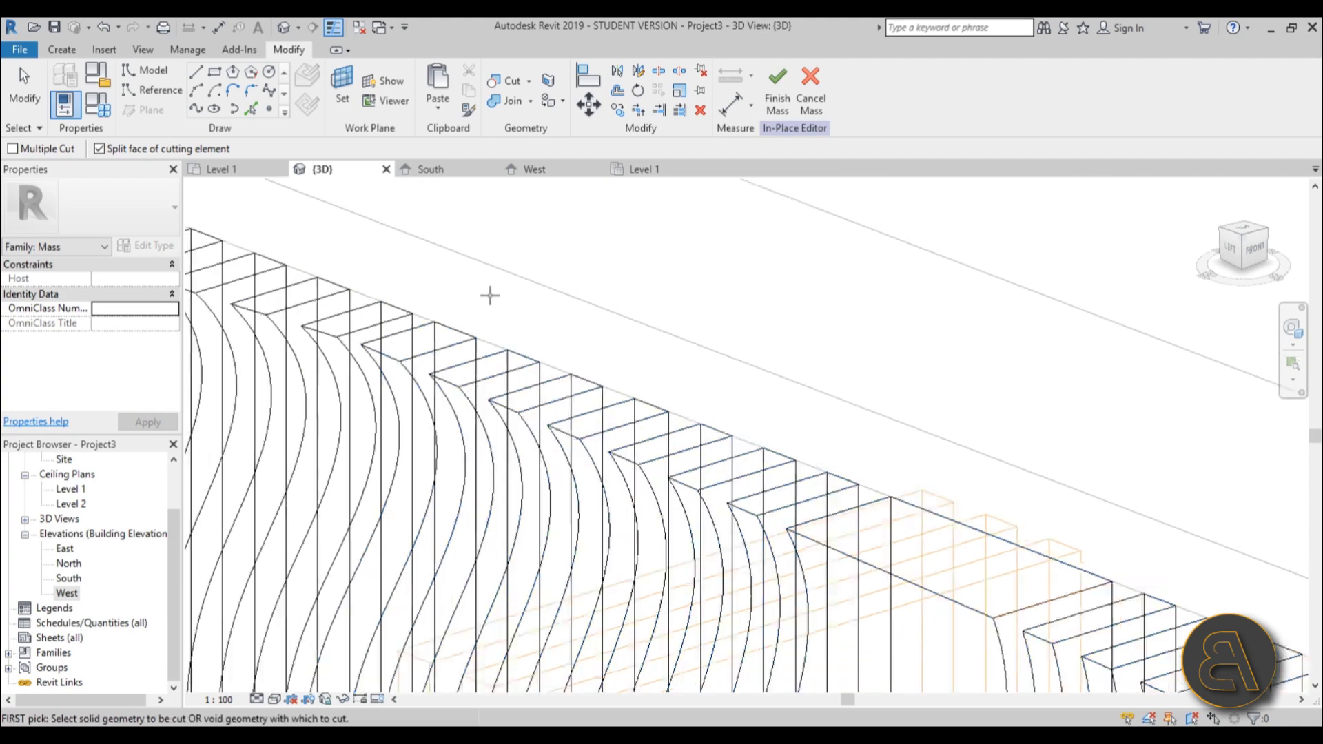
middle_drag(771, 405, 742, 361)
scroll(626, 350, up, 7)
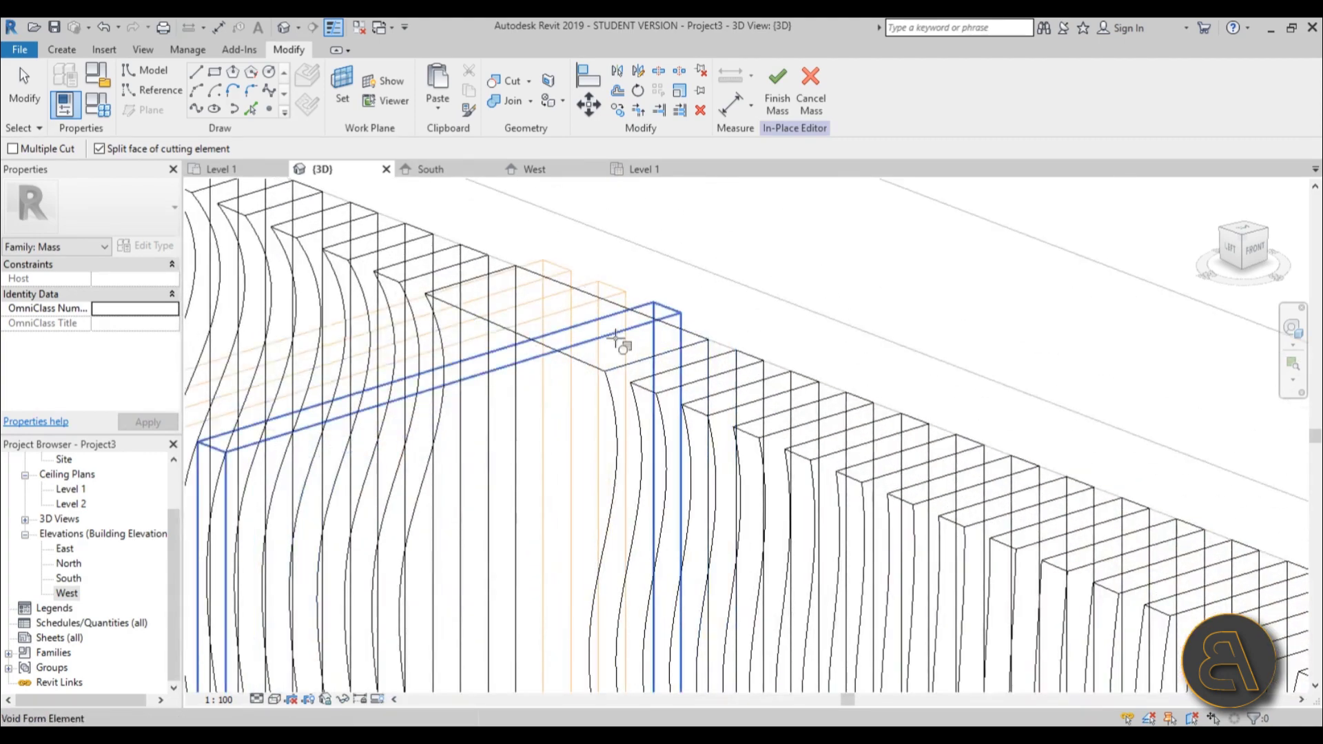
click(613, 303)
click(613, 303)
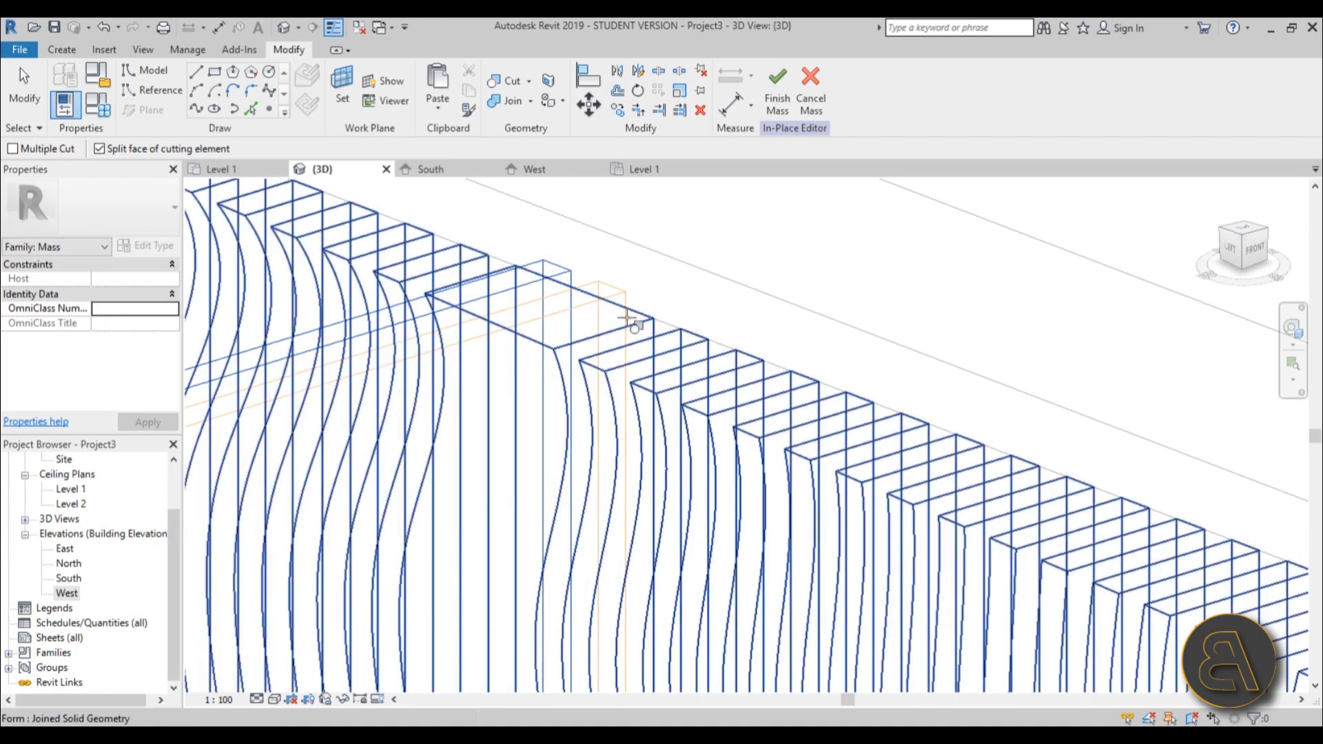
click(635, 321)
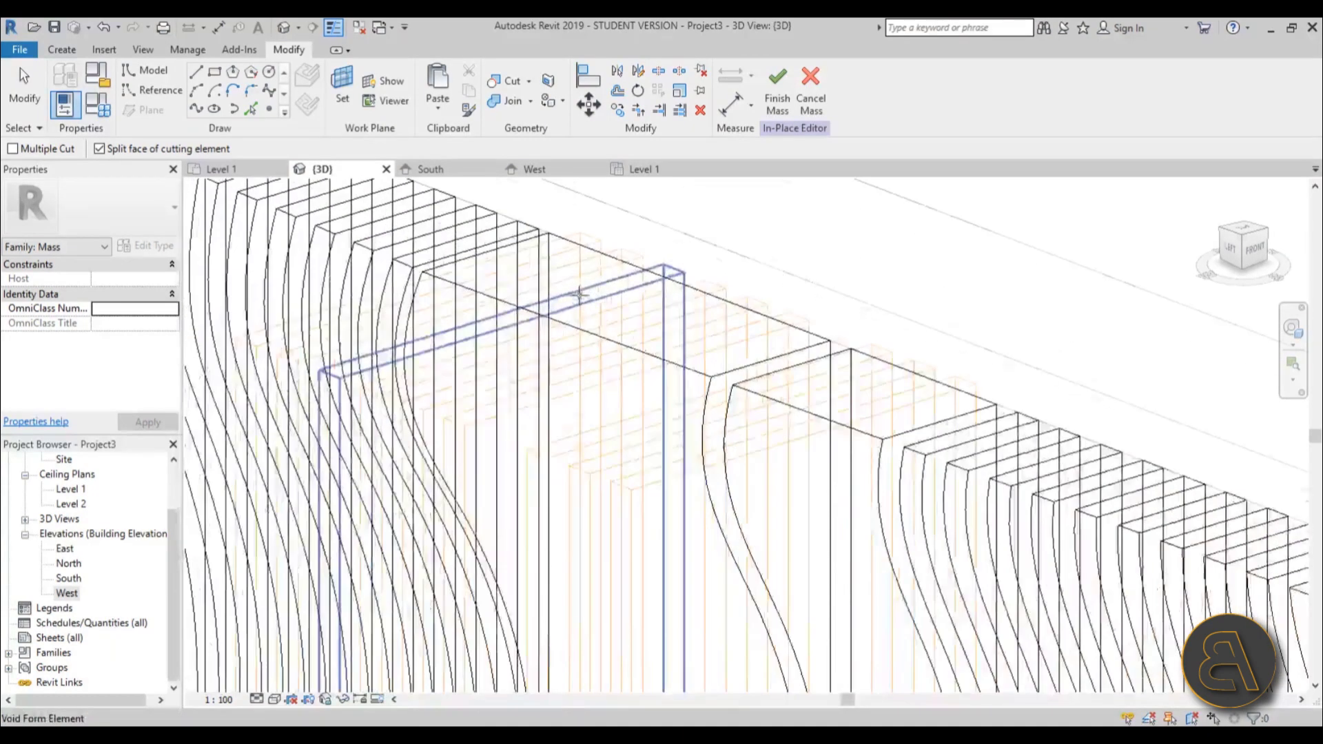
- Cut the mass one by one with the uncut void forms in the wider gap of the next bay
scroll(579, 295, up, 2)
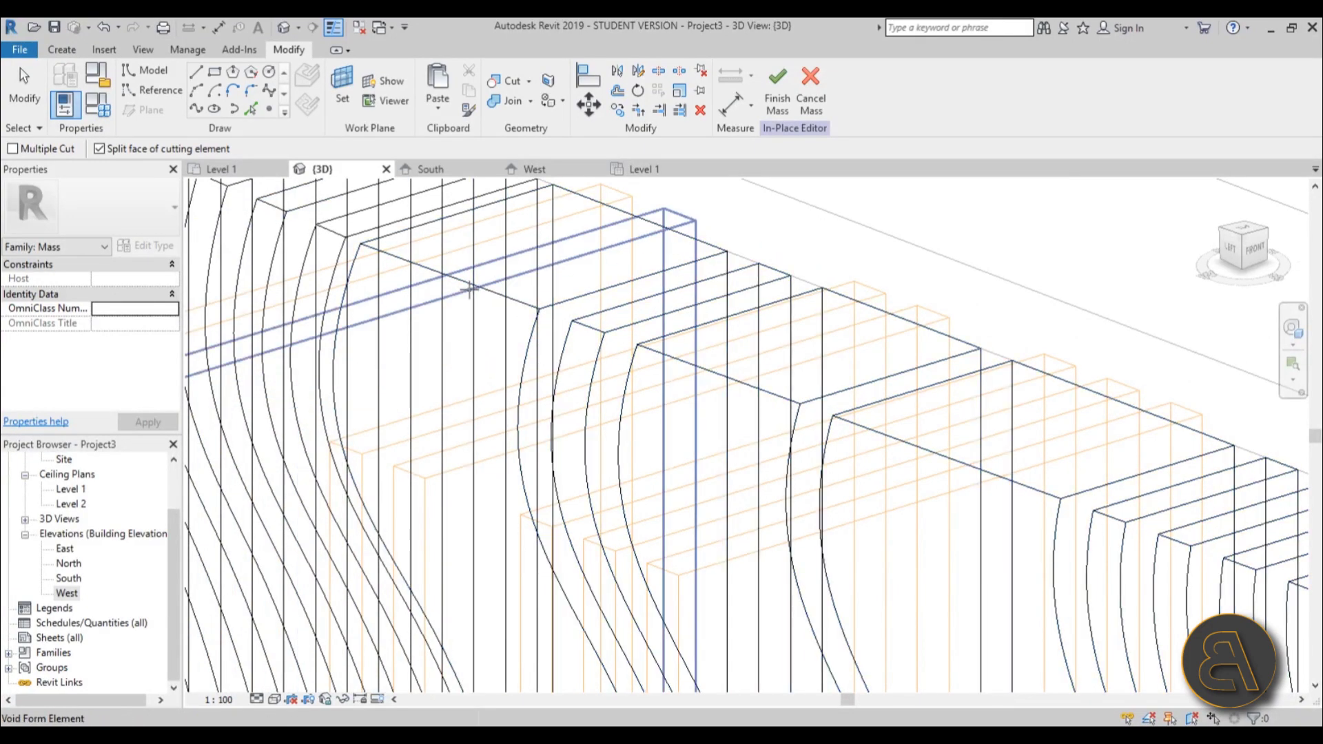
click(446, 276)
click(505, 296)
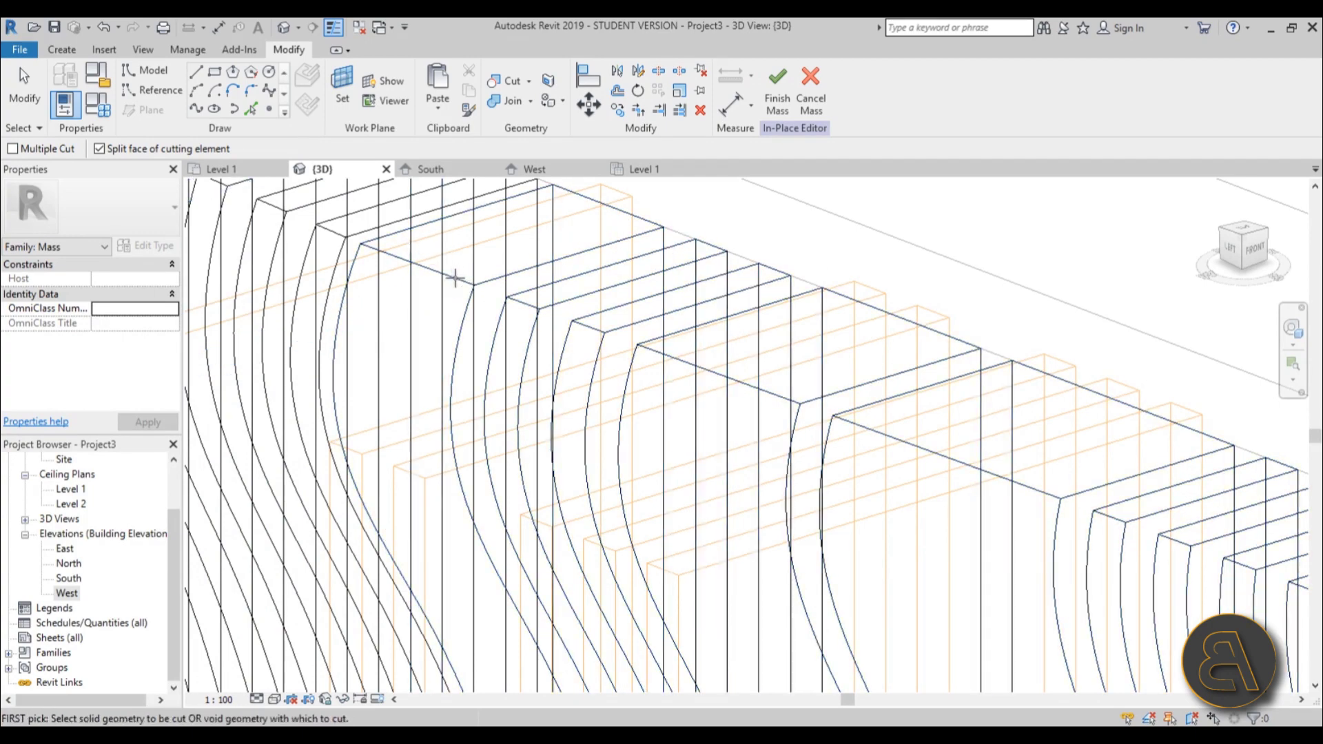
click(413, 272)
click(447, 277)
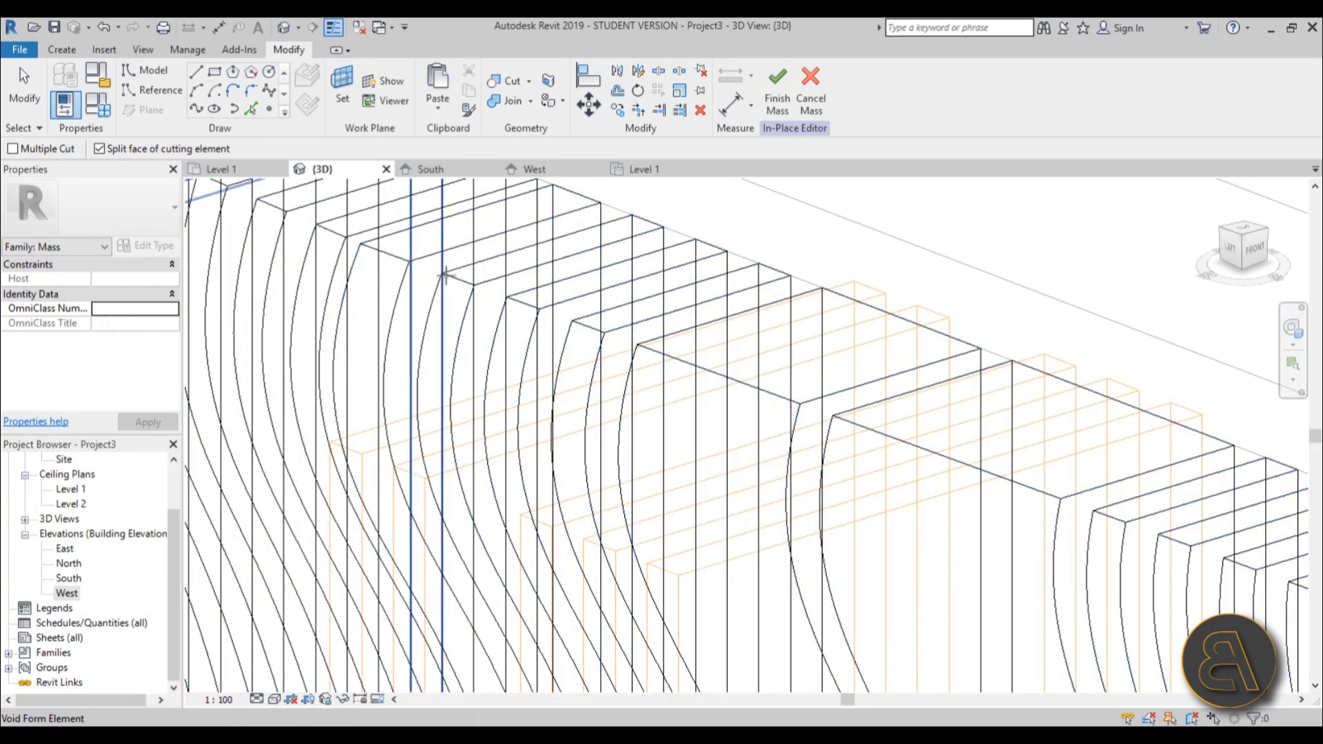
- Examine the slats and the void cuts from below along the whole mass, and end the Cut command
scroll(389, 258, down, 5)
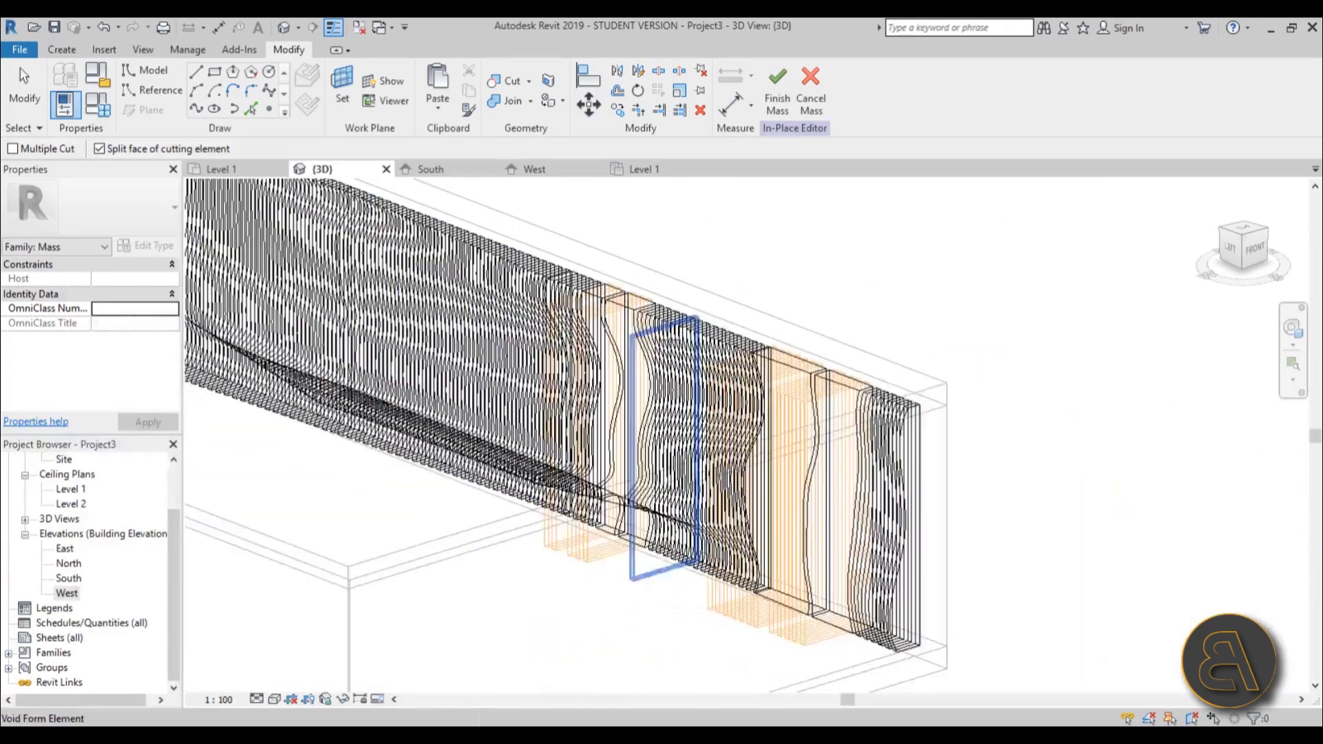
shift+middle_drag(665, 570, 783, 381)
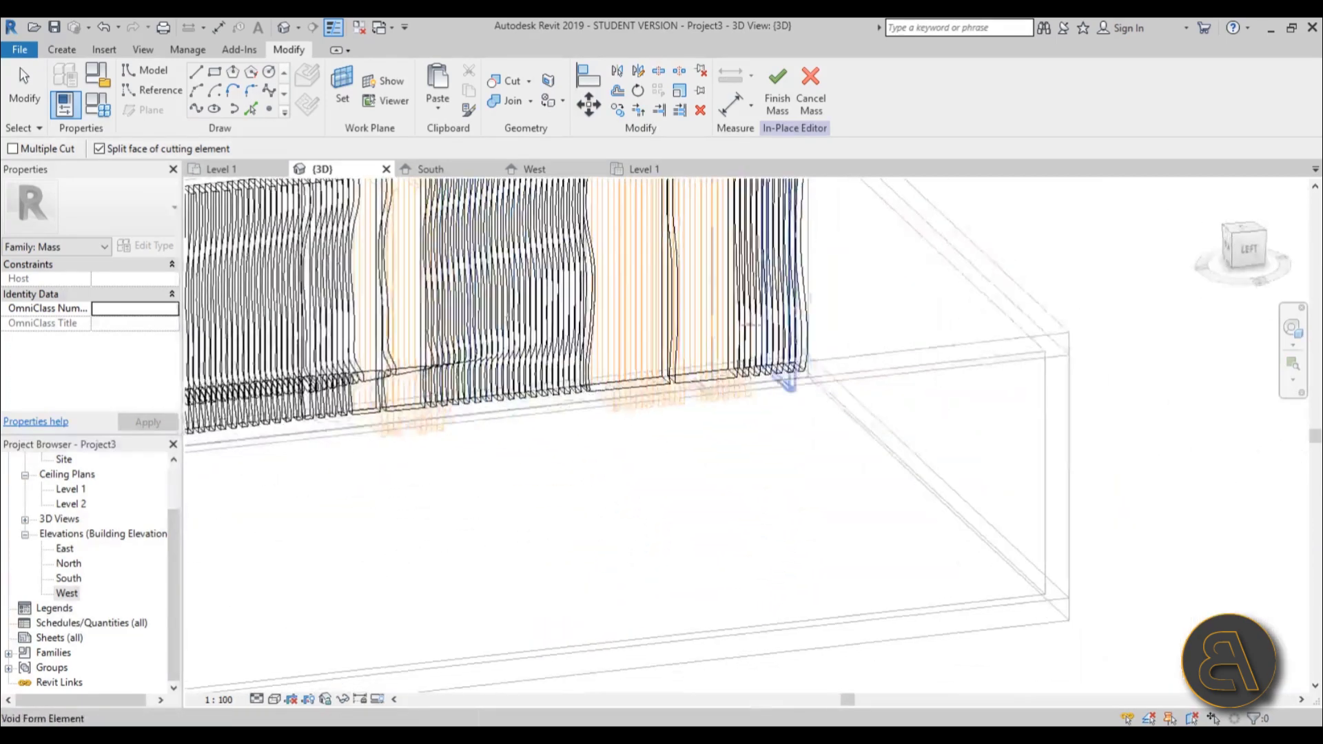
scroll(717, 375, down, 2)
shift+middle_drag(638, 408, 1026, 467)
shift+middle_drag(1026, 467, 937, 458)
scroll(937, 458, up, 4)
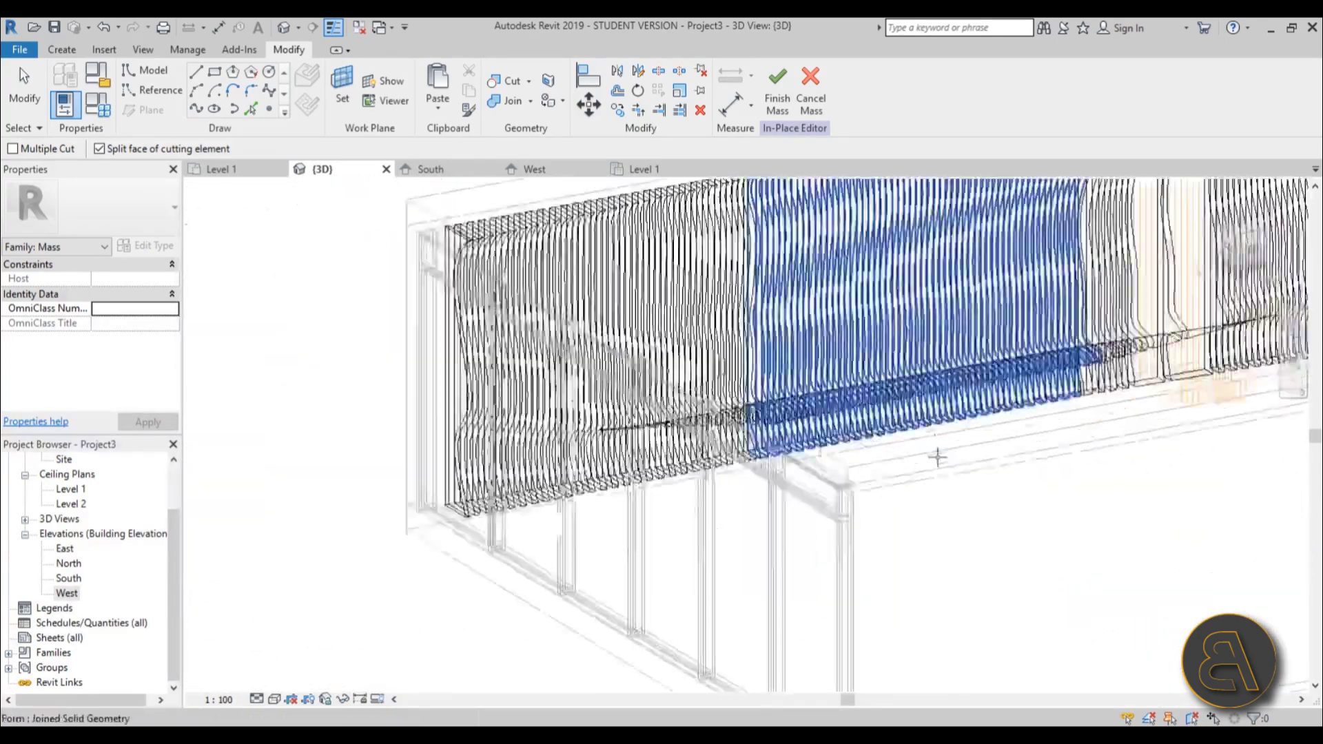
middle_drag(1034, 414, 980, 429)
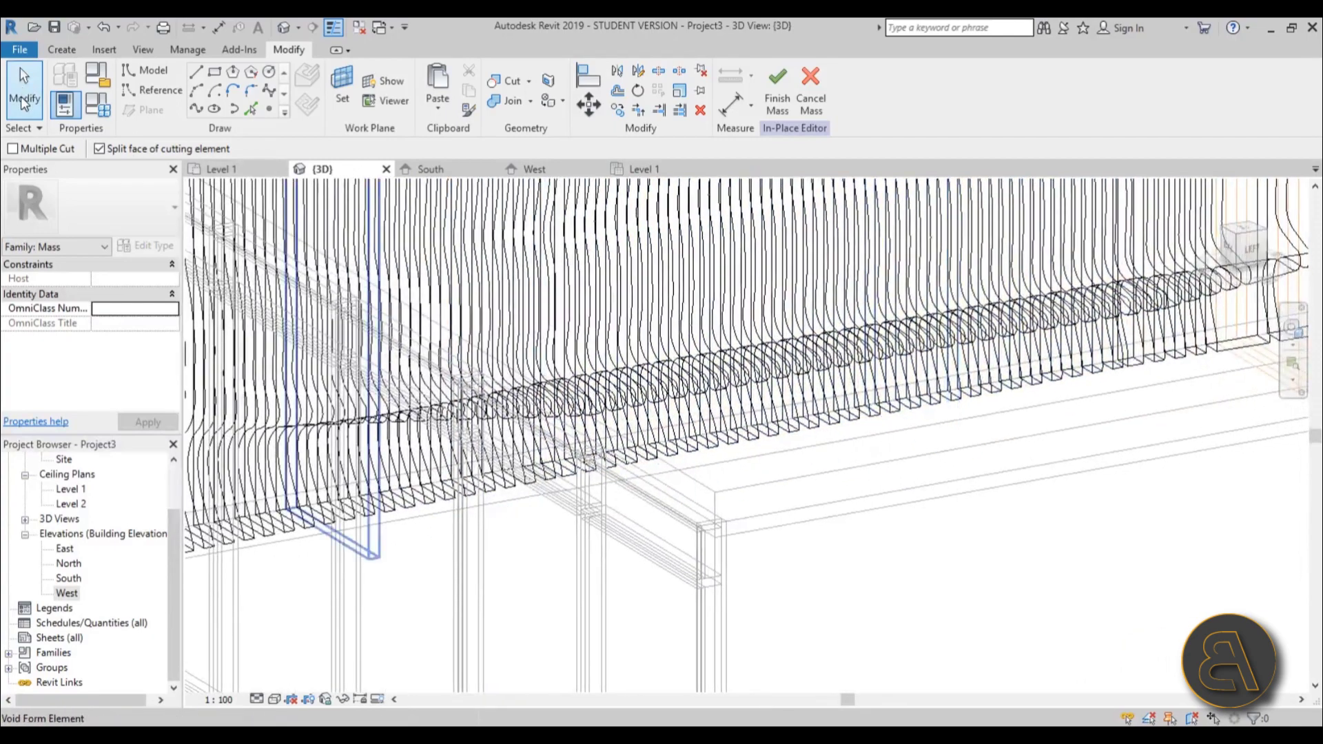
click(24, 88)
- Select the slatted mass form at the storefront end of the wall
scroll(429, 303, down, 5)
shift+middle_drag(698, 411, 775, 426)
scroll(337, 281, up, 6)
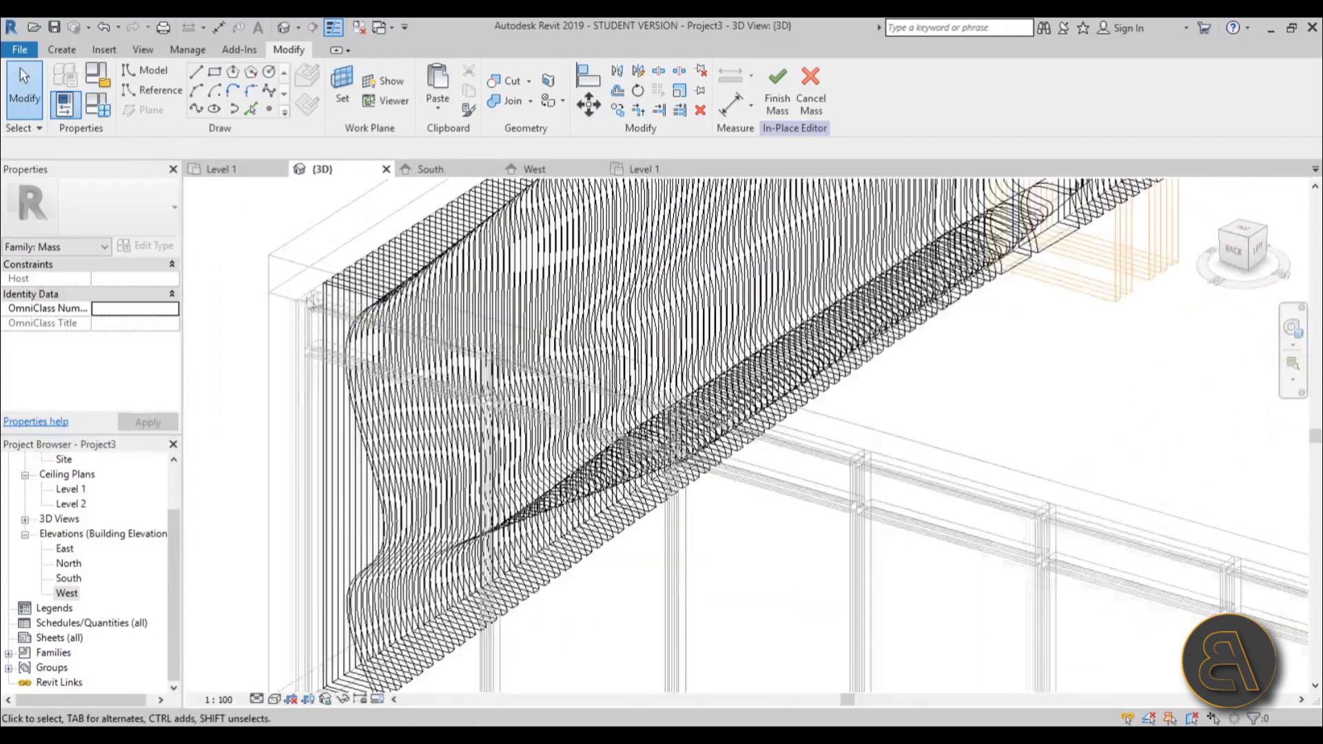
key(Tab)
click(341, 278)
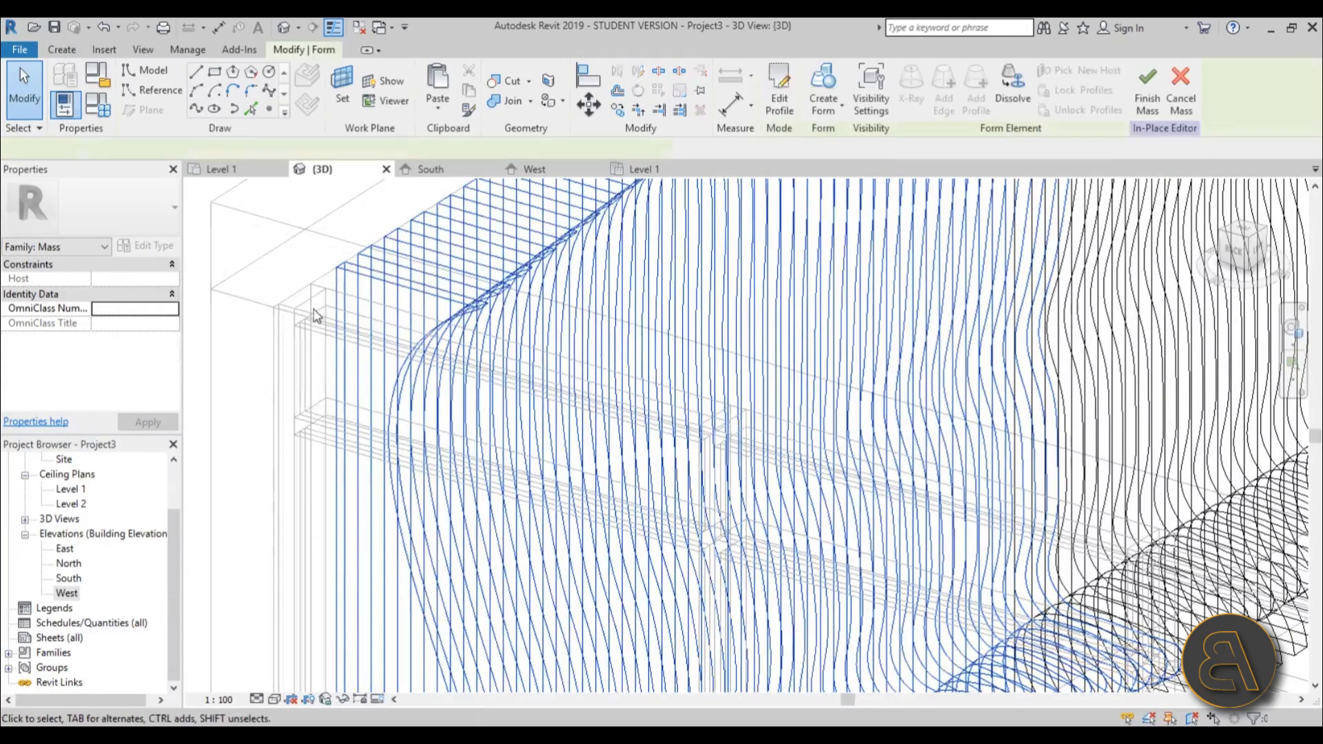
scroll(341, 278, down, 5)
scroll(448, 354, up, 5)
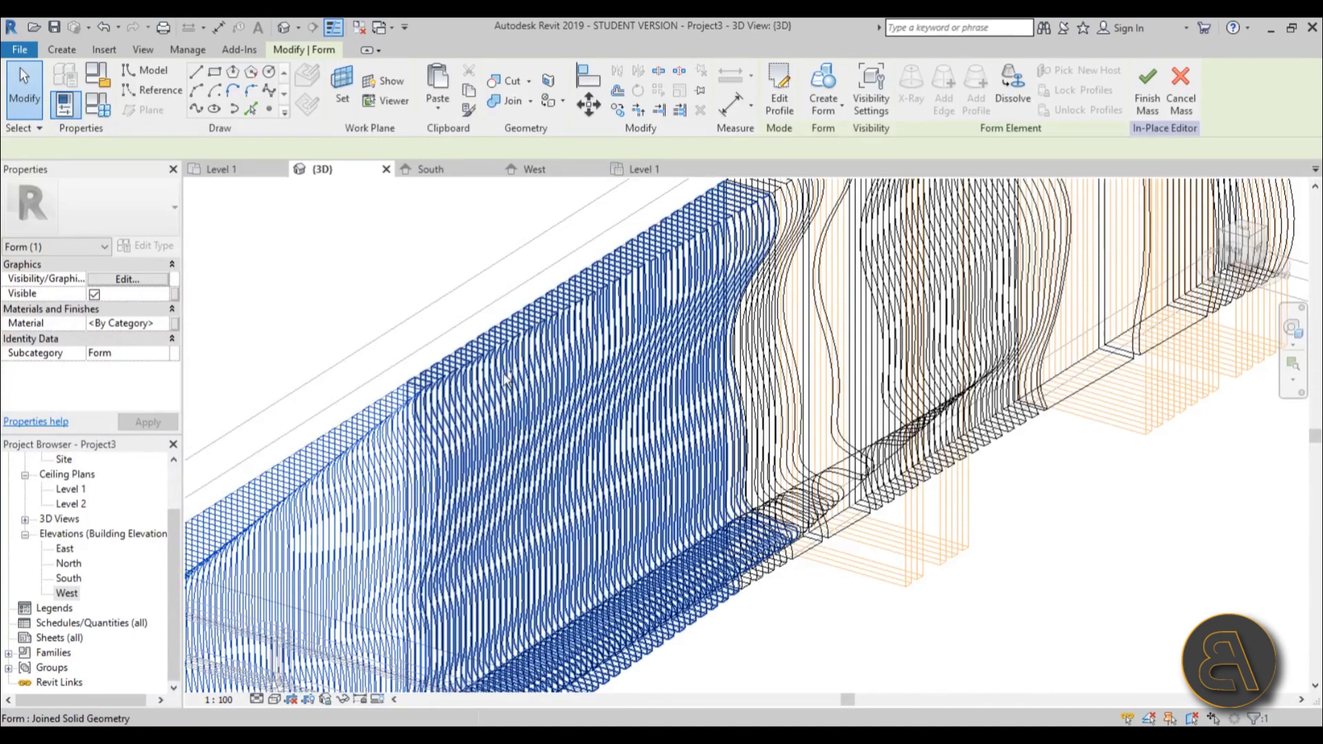
- Add the three remaining slatted mass forms along the wall to the selection
click(454, 371)
scroll(454, 370, up, 3)
key(Tab)
click(501, 369)
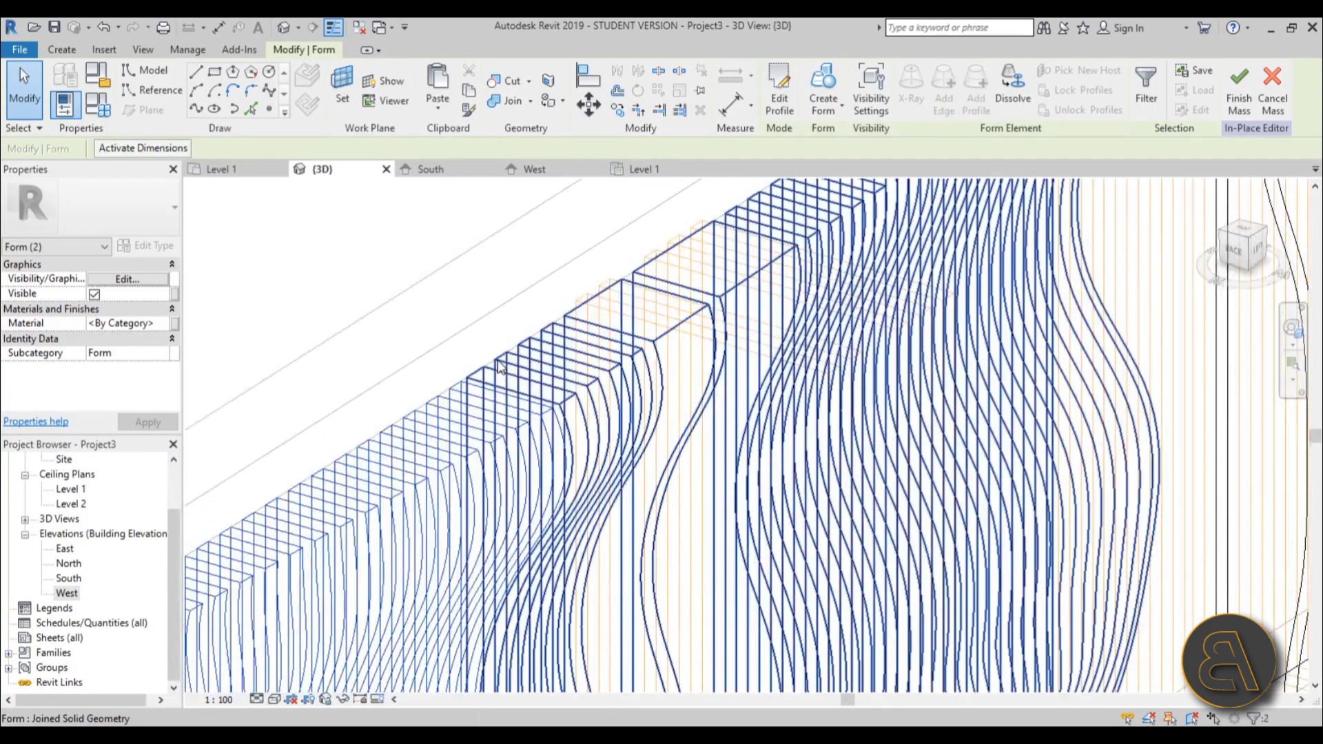
ctrl+click(497, 362)
scroll(445, 343, down, 3)
middle_drag(441, 352, 257, 513)
scroll(534, 334, up, 3)
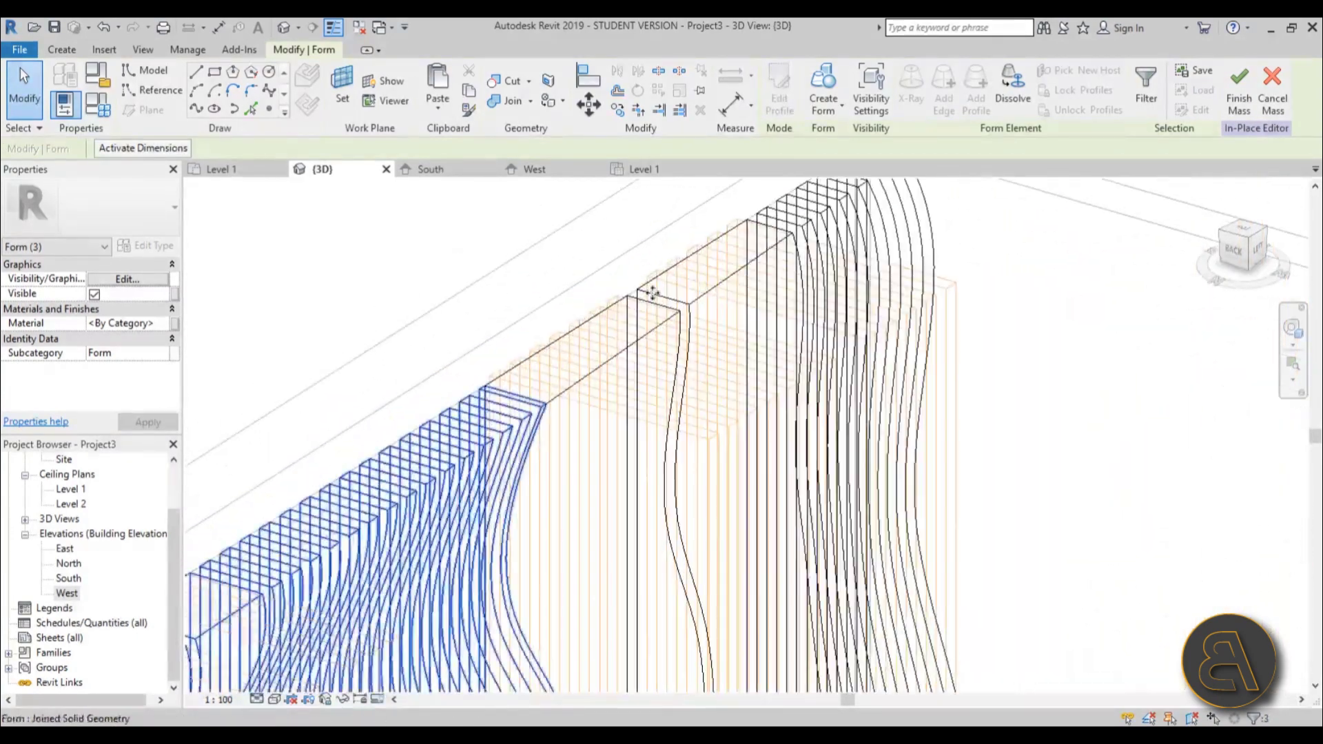
key(Tab)
key(Tab)
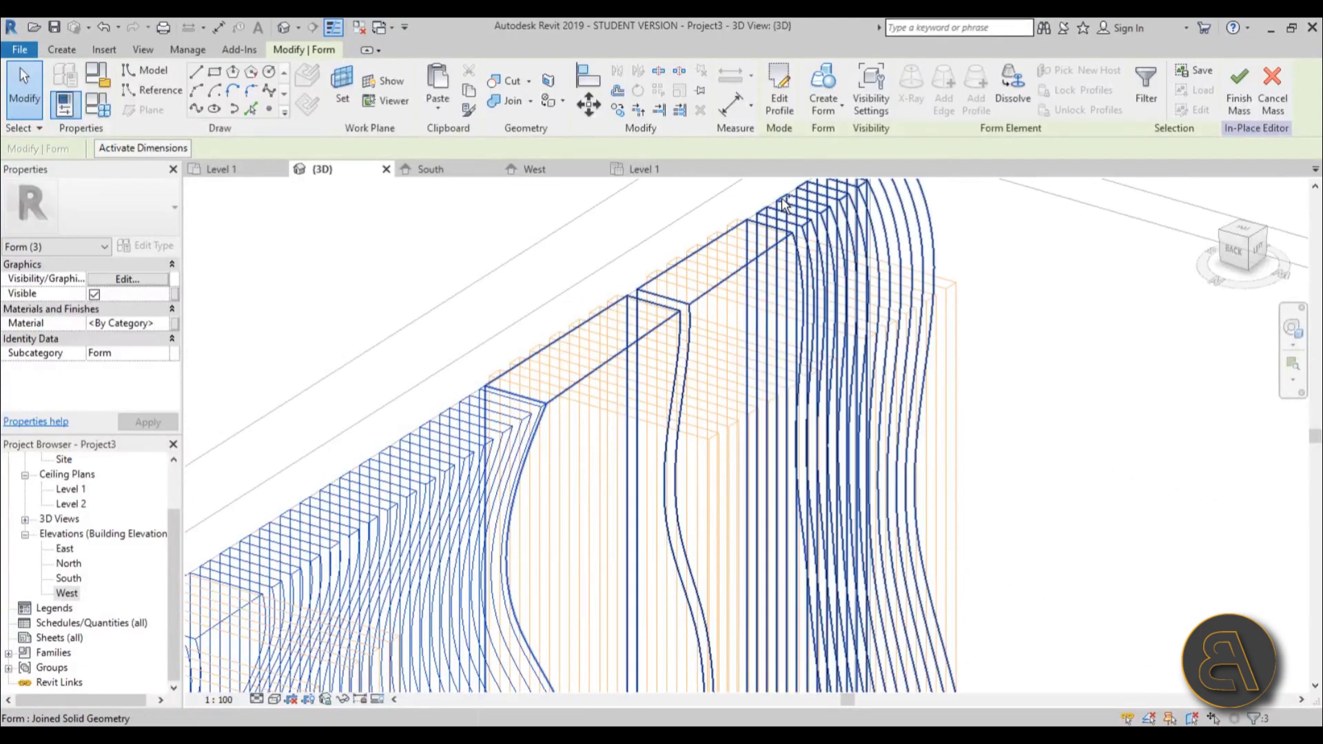
ctrl+click(786, 202)
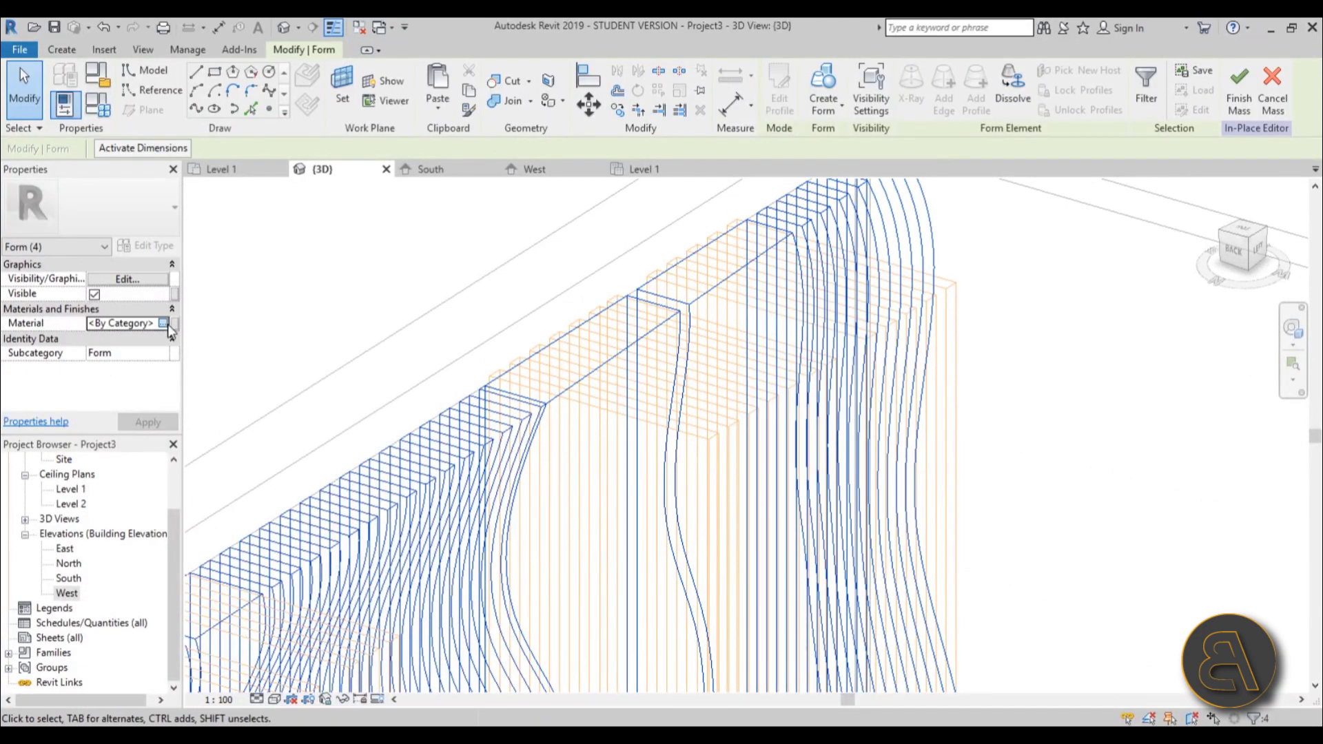
- Assign the Birch material from the wood materials in the library to the four selected slatted mass forms
click(165, 323)
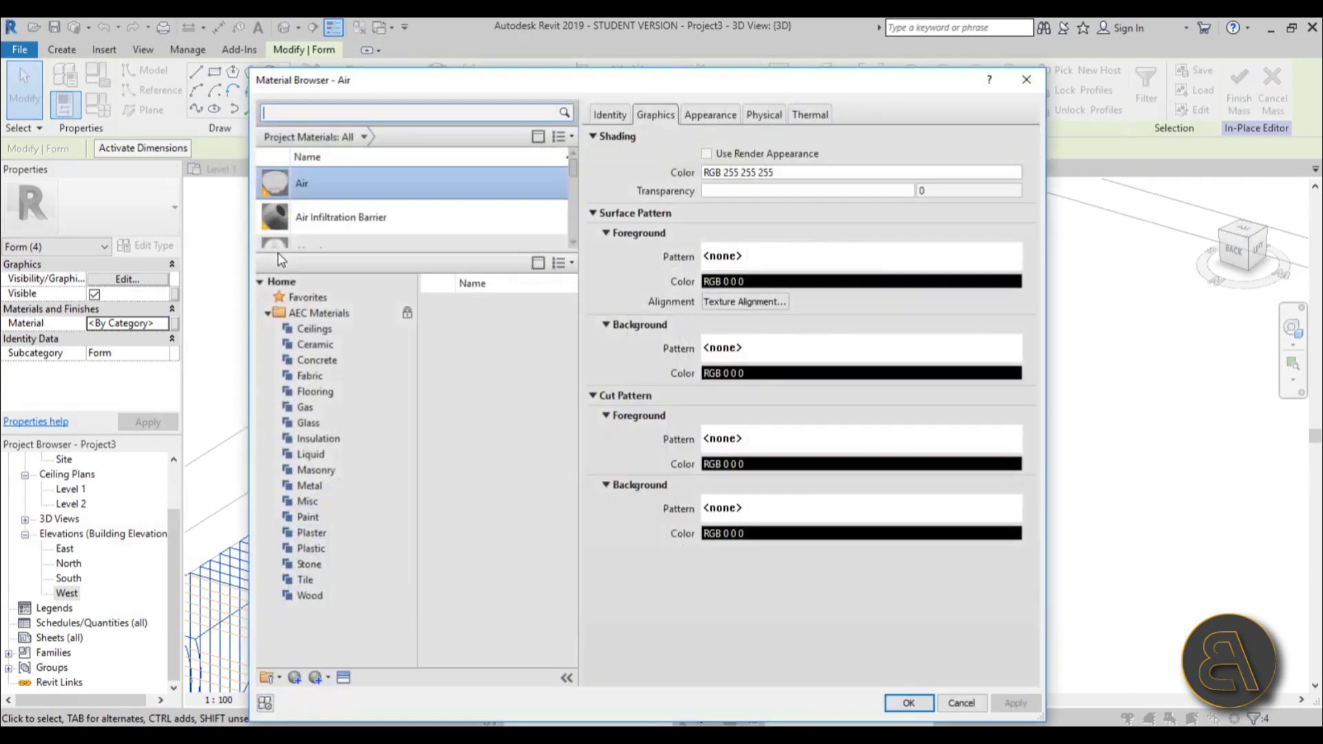
scroll(282, 220, down, 1)
click(308, 110)
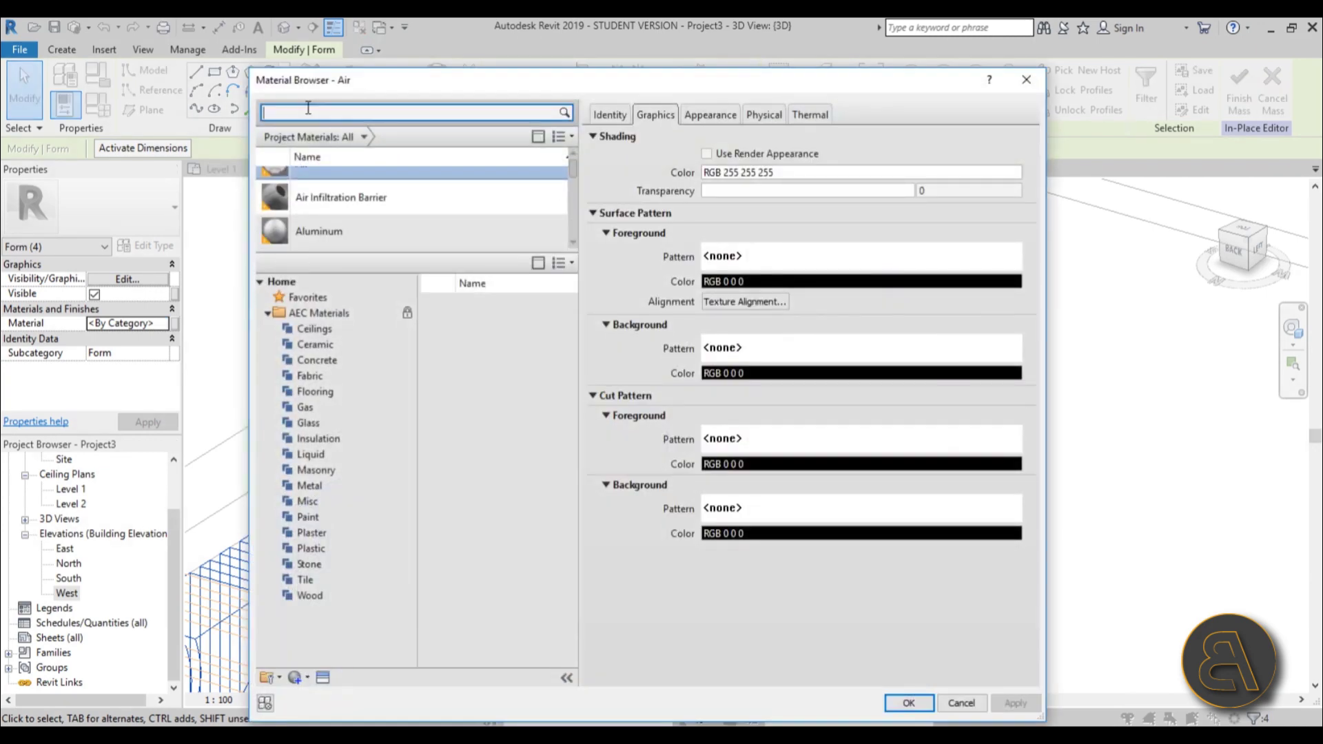
text(wood)
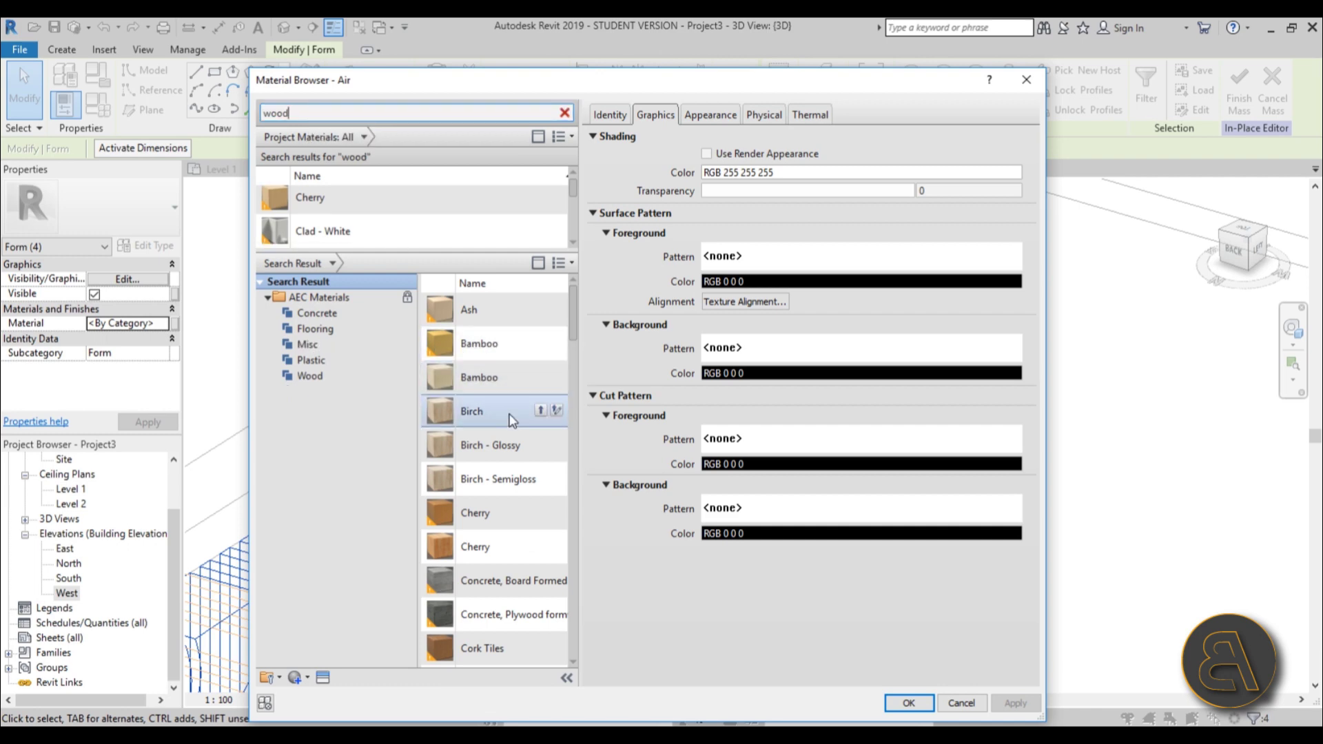
click(541, 411)
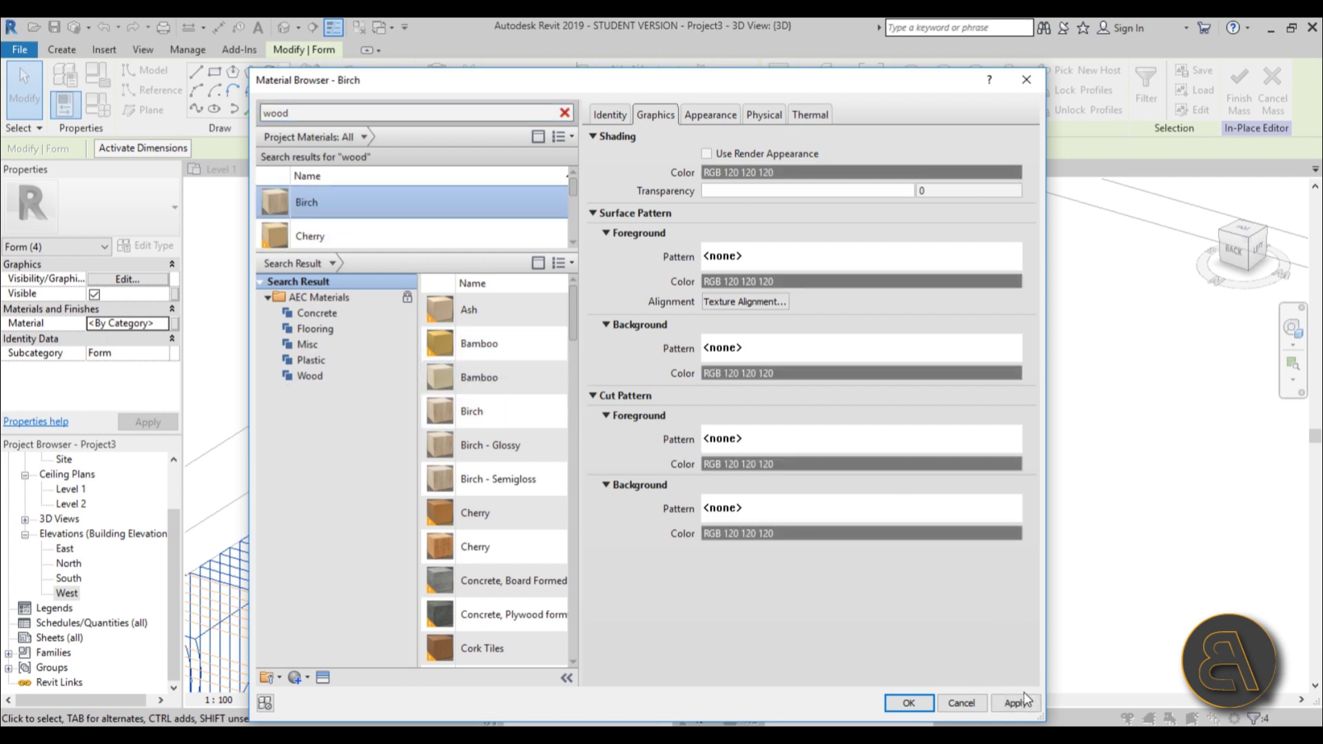
click(908, 703)
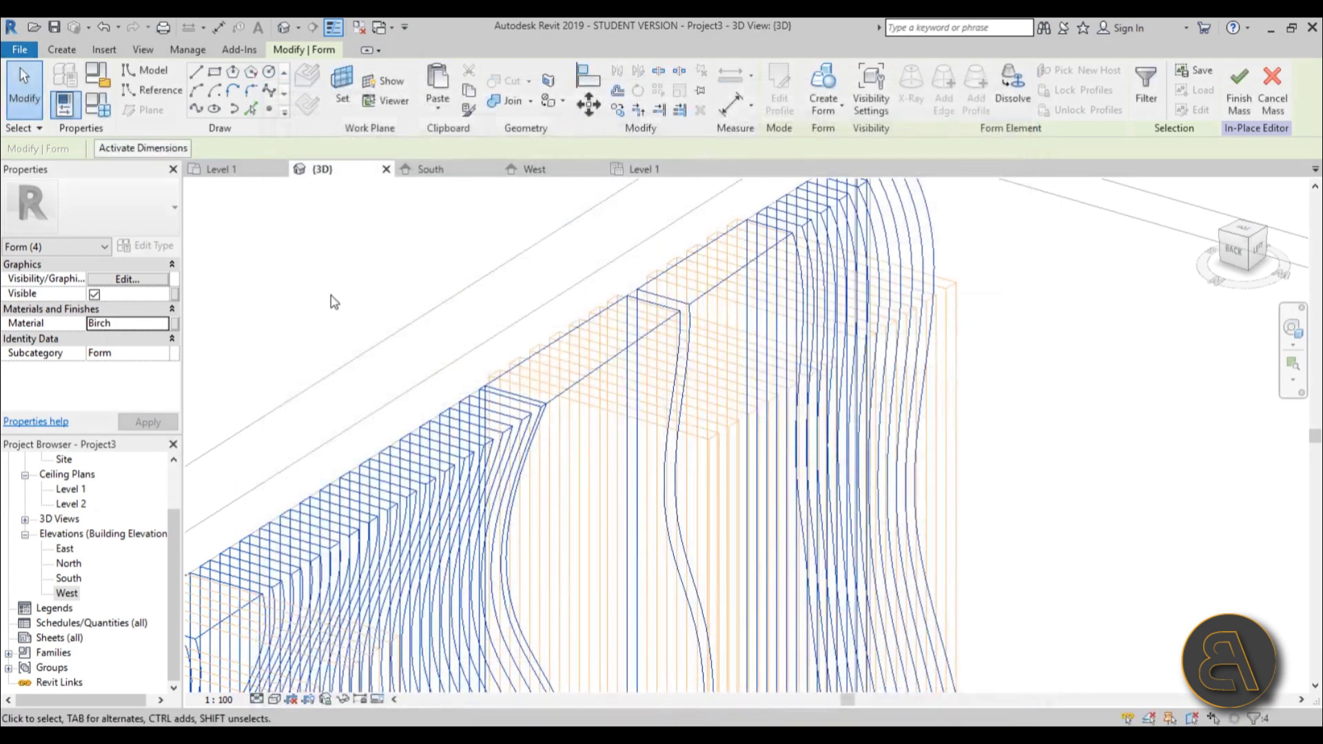
- Finish the in-place mass and delete the void forms that have no solid geometry to cut
click(417, 278)
scroll(417, 277, down, 5)
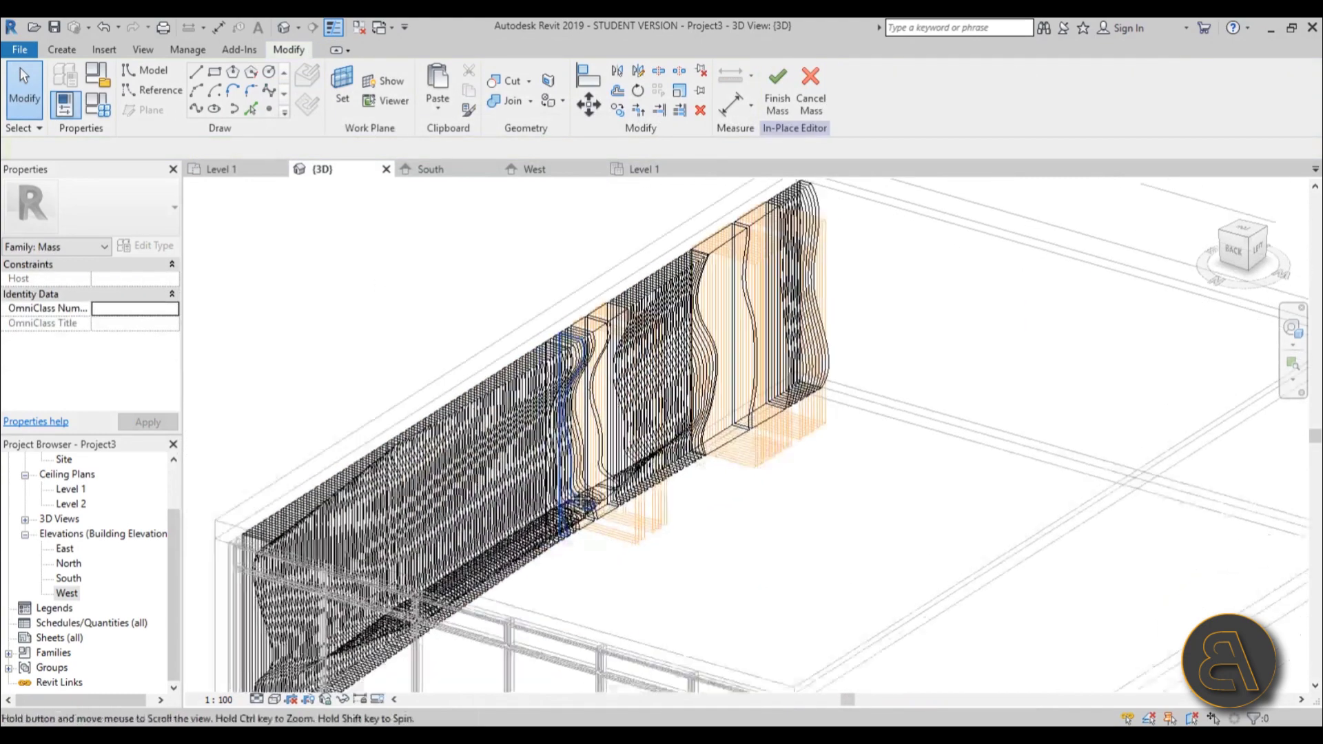
click(785, 102)
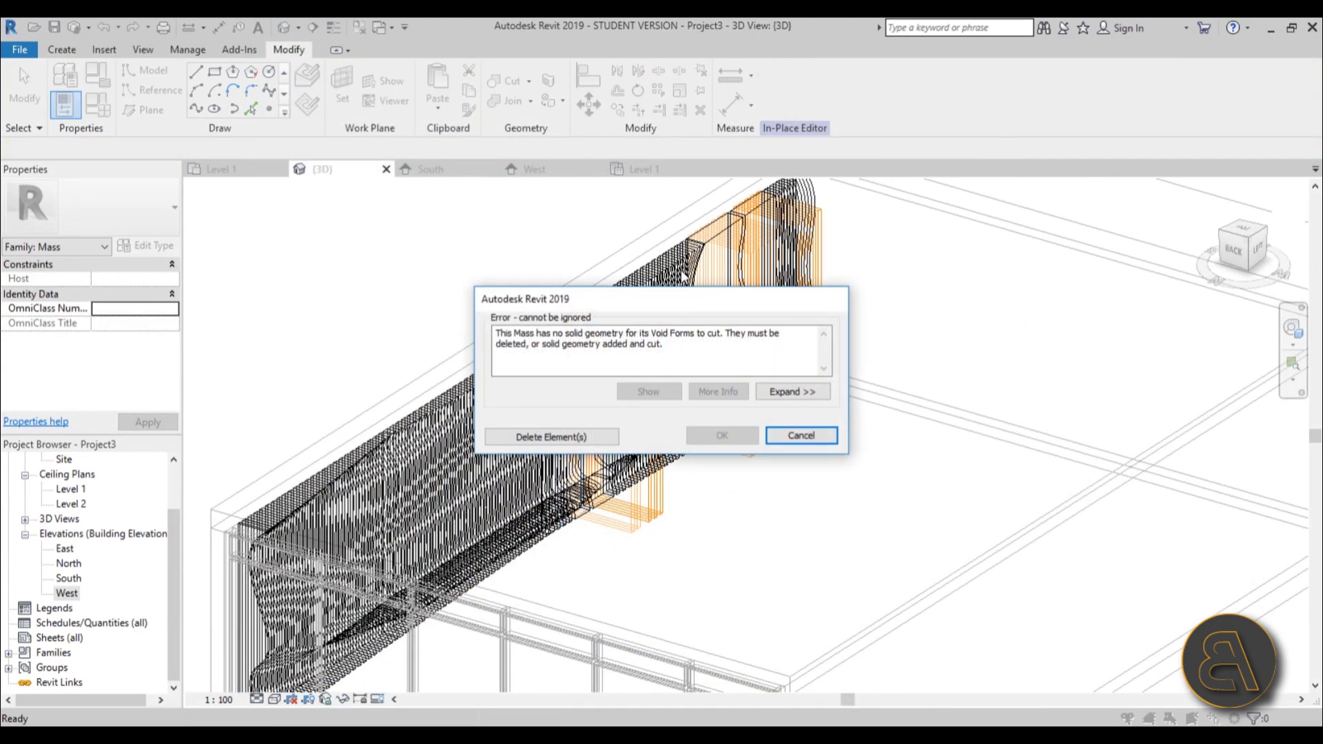
click(577, 437)
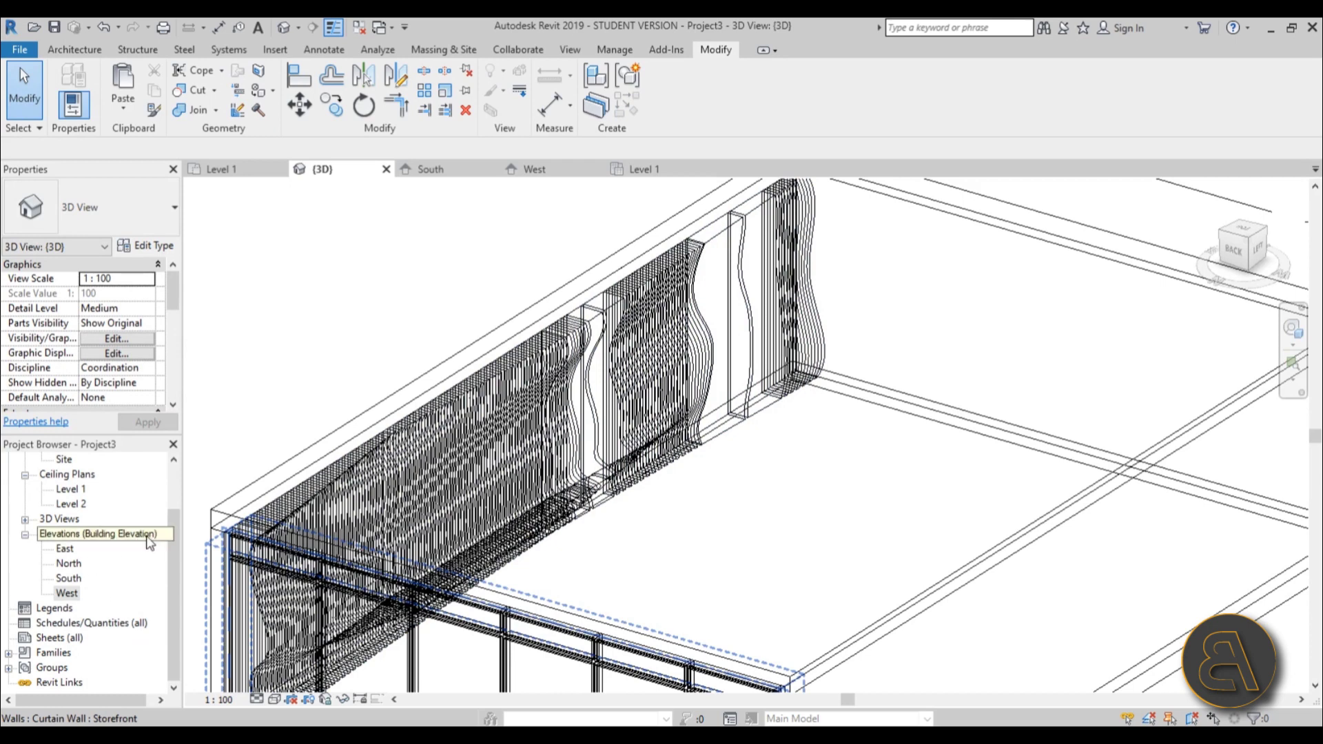
- Place a perspective camera in the Level 1 floor plan, inside the room near its lower wall and aimed diagonally at the slatted mass
drag(173, 606, 170, 505)
double_click(71, 489)
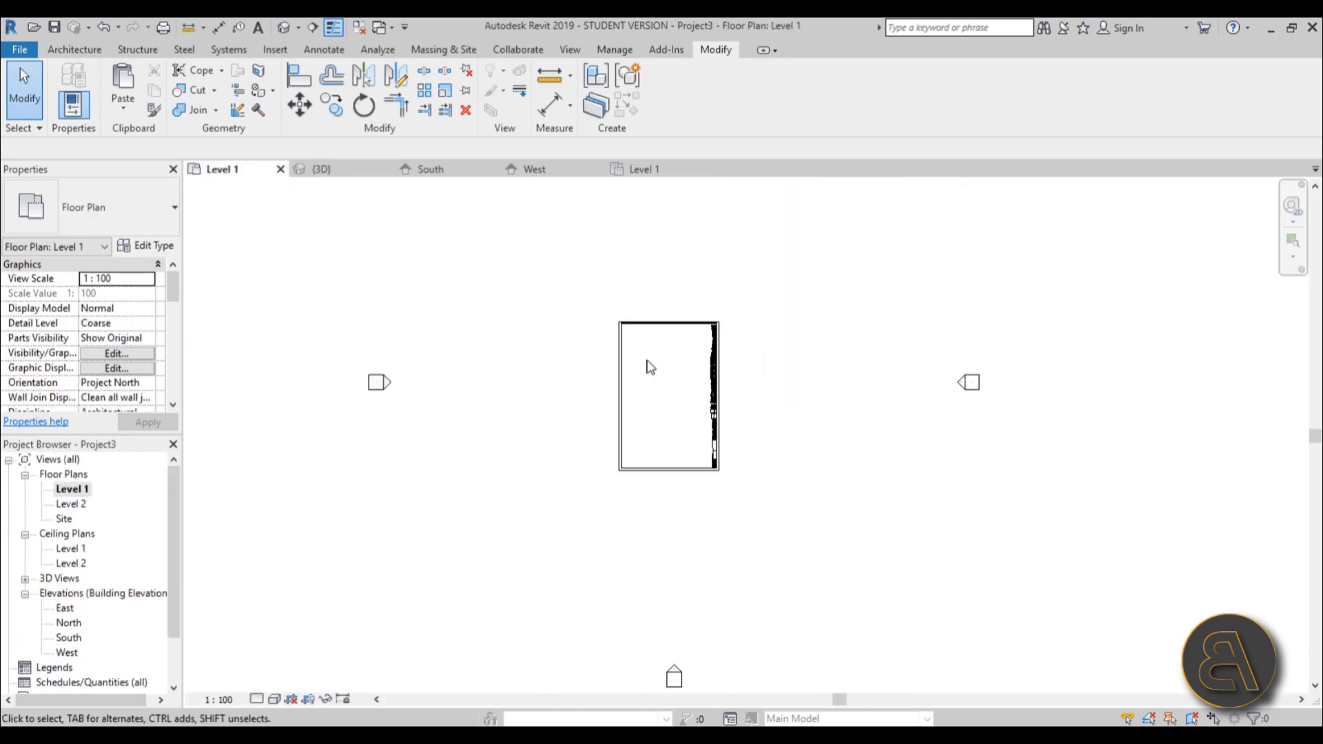
click(298, 27)
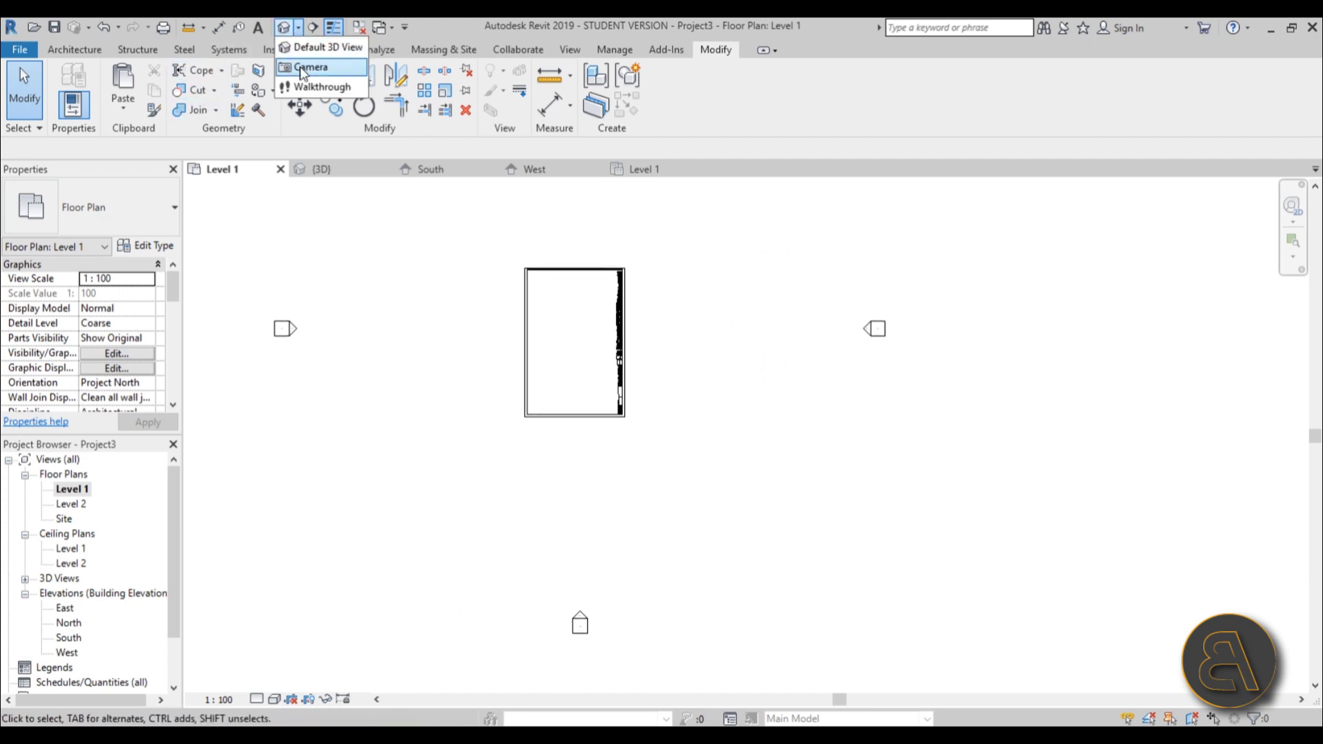
click(317, 60)
scroll(579, 407, up, 3)
click(583, 416)
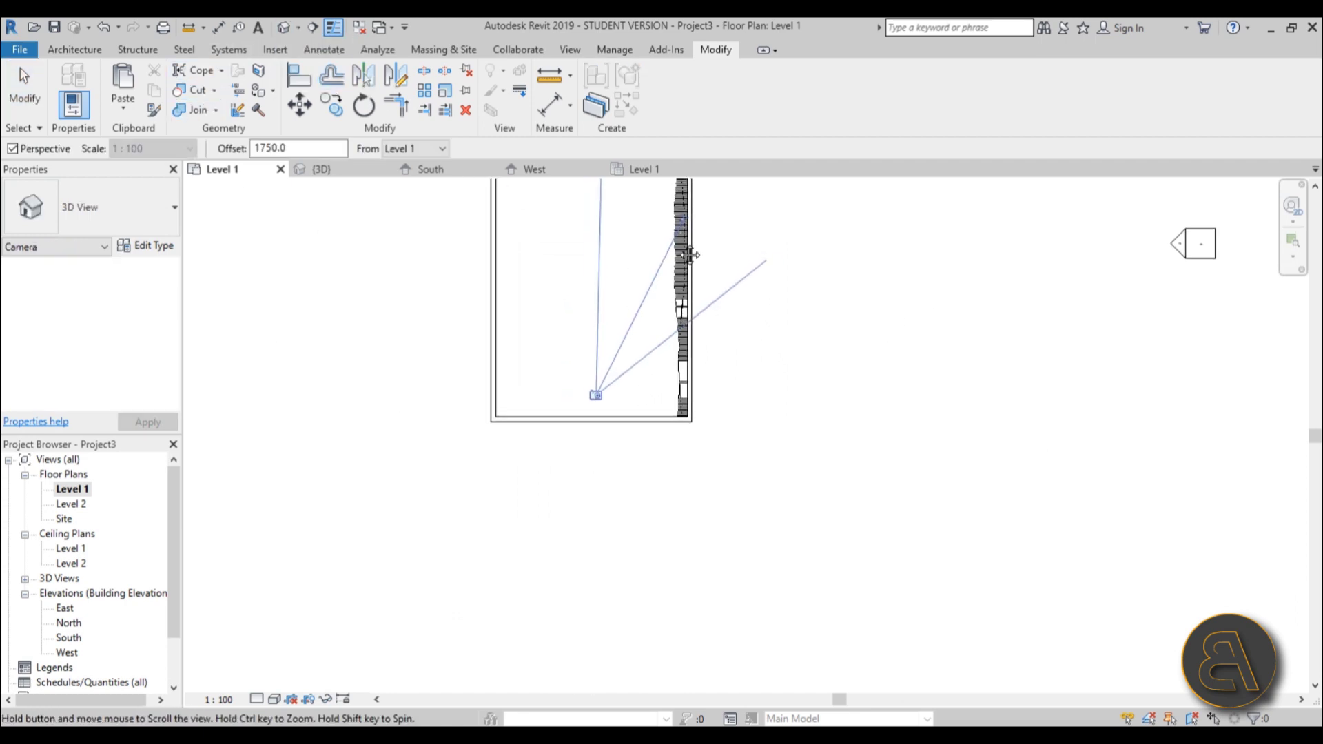
middle_drag(758, 199, 653, 381)
click(732, 325)
click(678, 253)
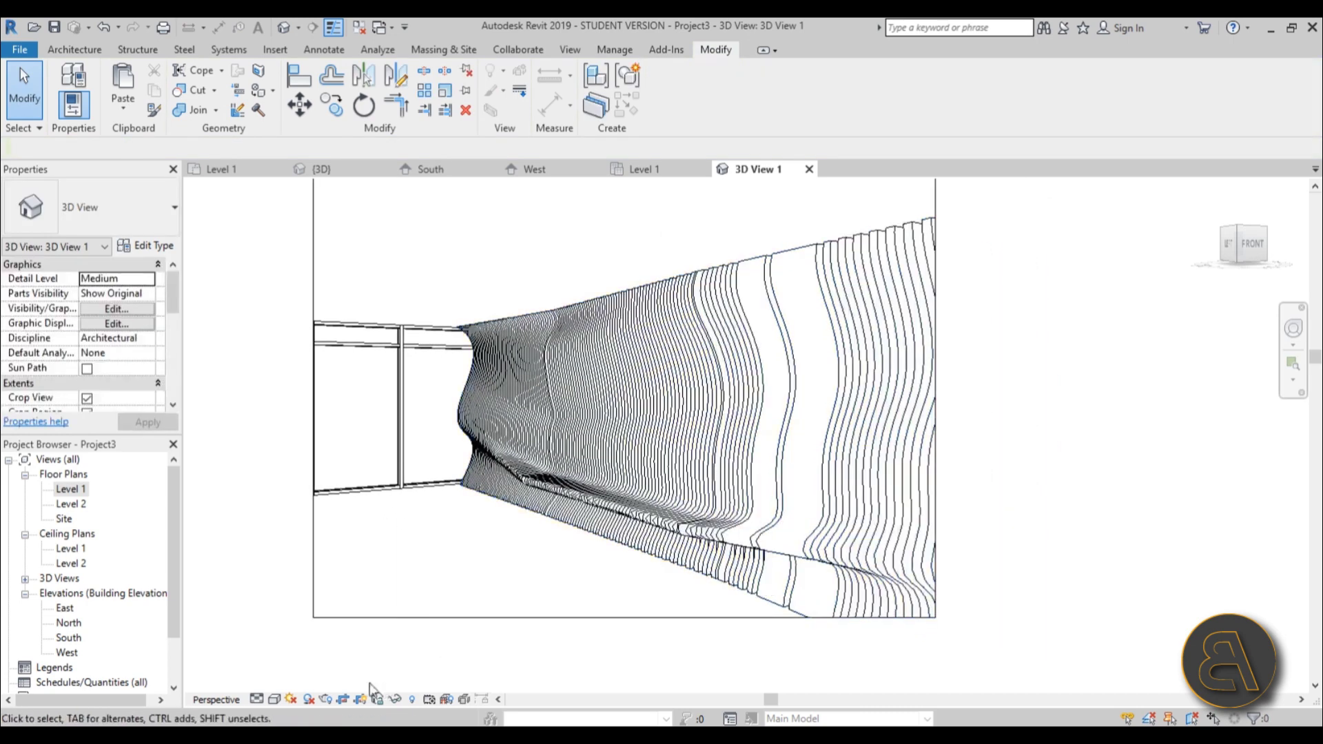
- Set the camera view's visual style to Realistic and examine the birch slats along the wall
click(274, 700)
click(303, 662)
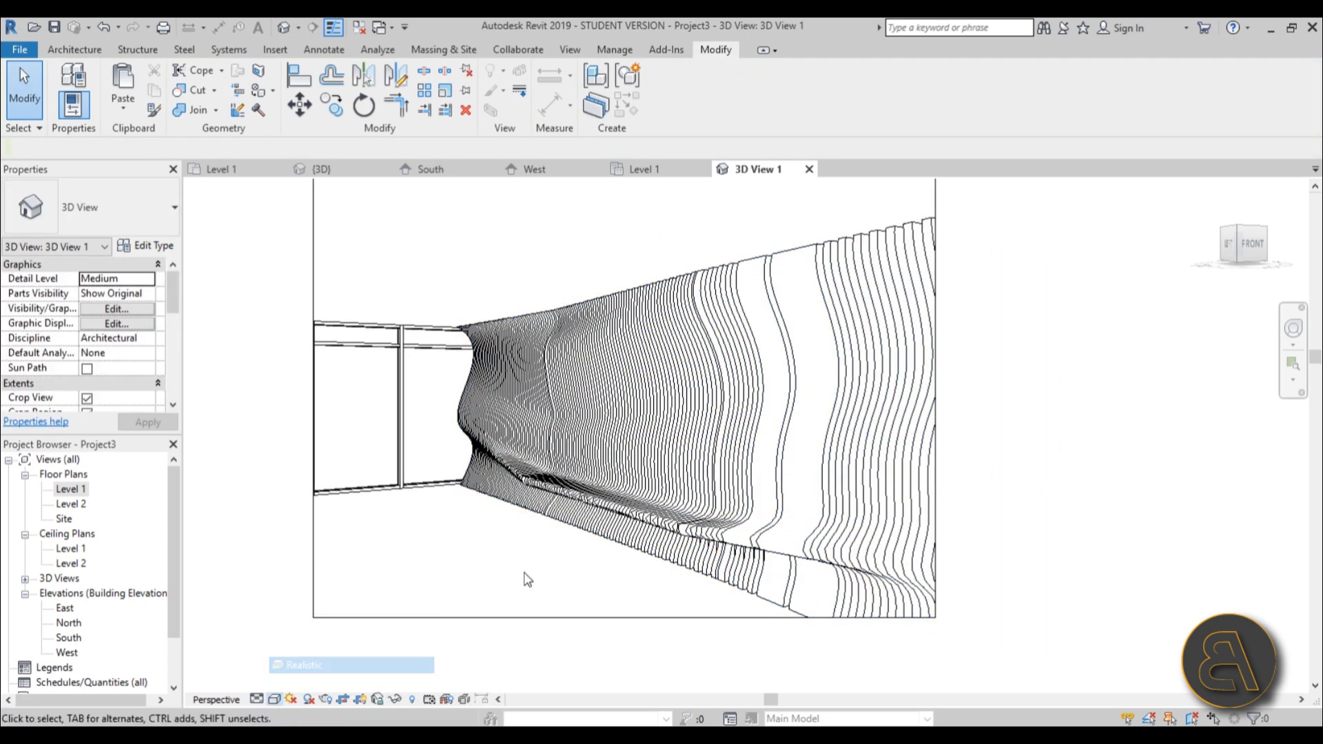
scroll(615, 441, up, 5)
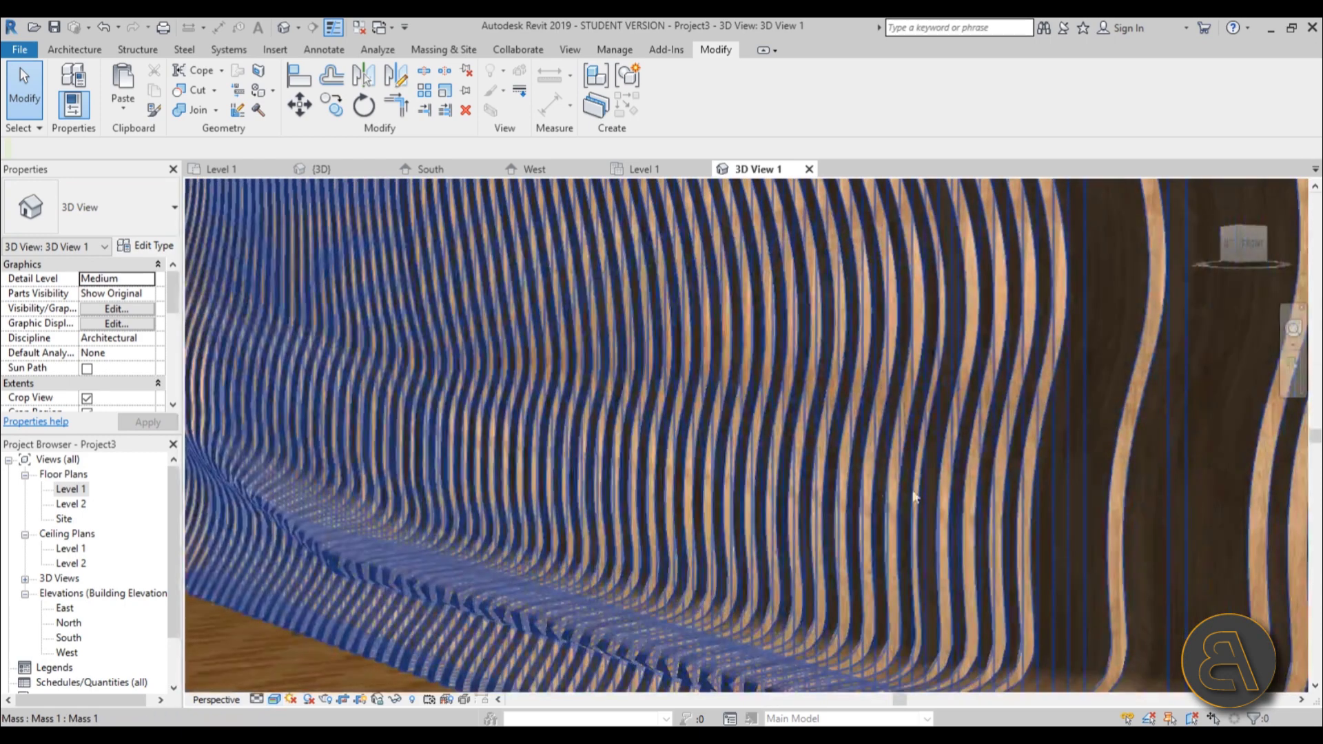
scroll(692, 343, down, 3)
middle_drag(449, 580, 481, 629)
scroll(453, 366, up, 1)
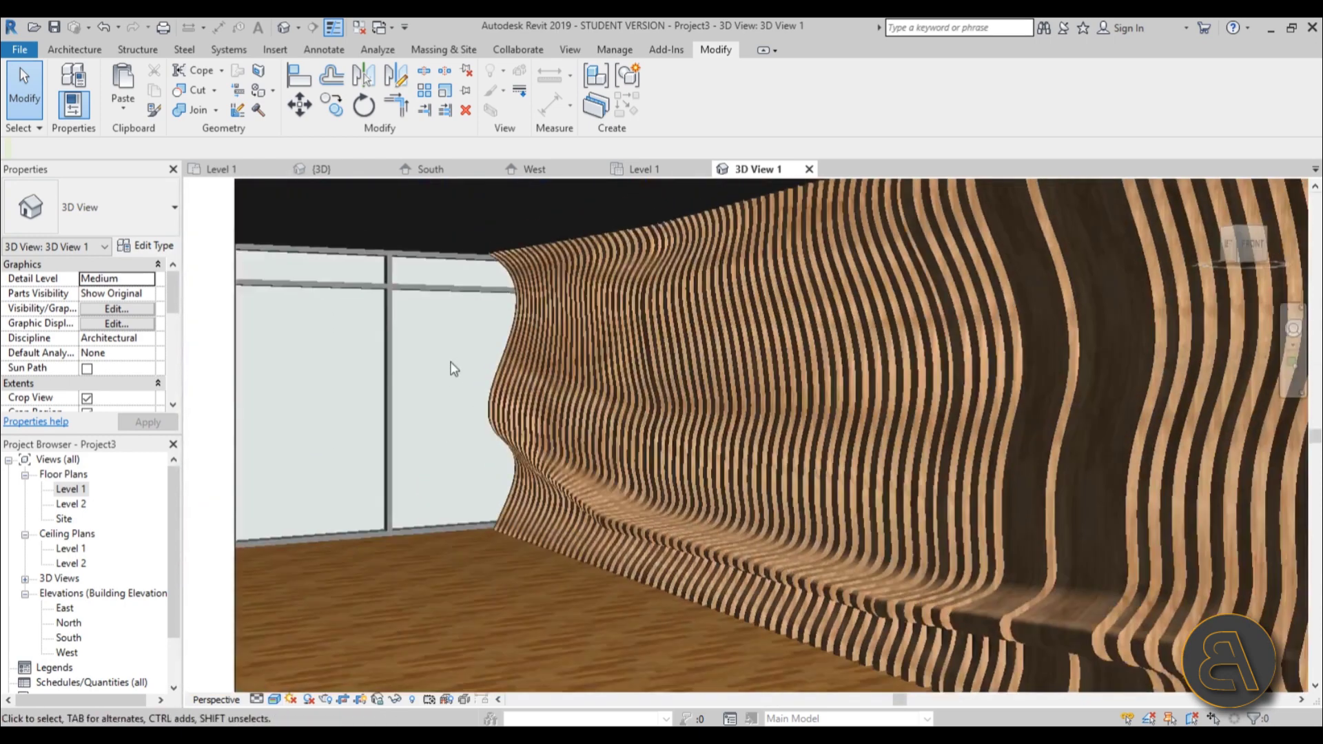
scroll(447, 386, down, 1)
middle_drag(452, 363, 444, 408)
- Render the camera view at Draft quality with the Exterior: Sun only lighting scheme
key(r)
key(r)
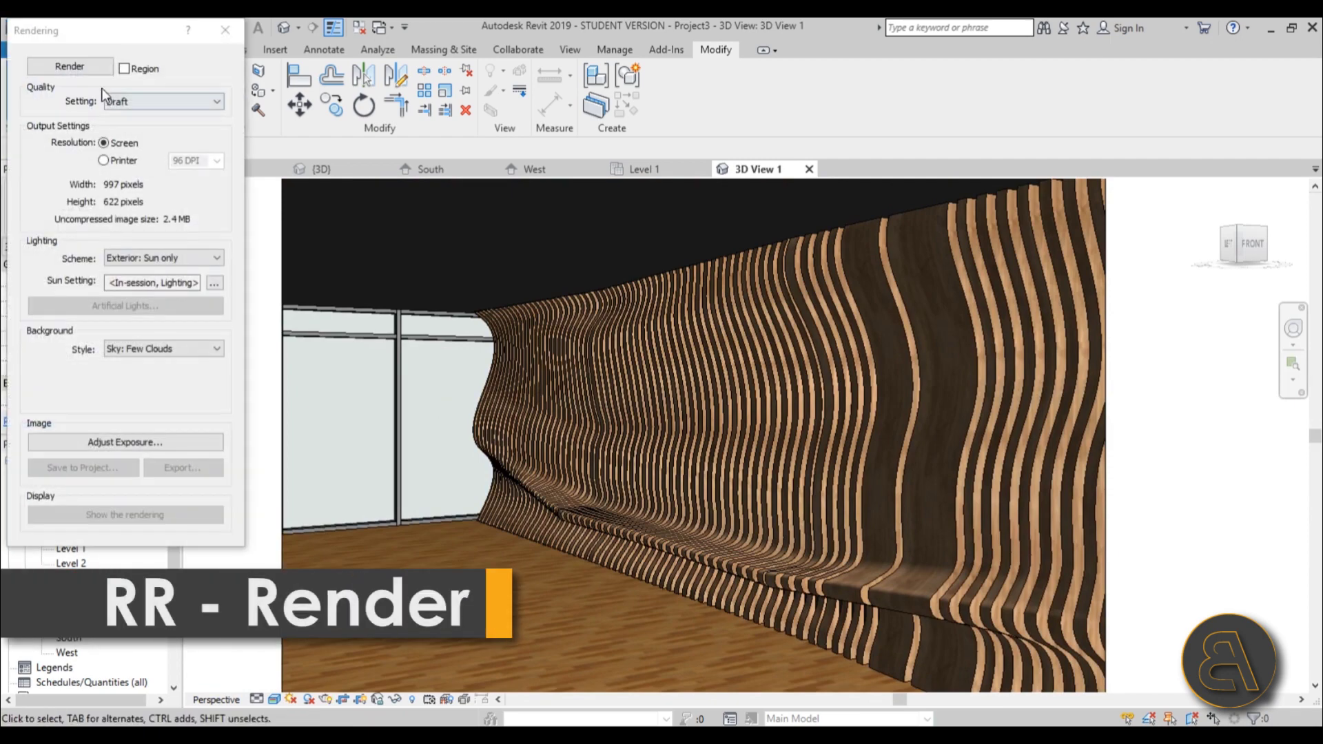
click(58, 69)
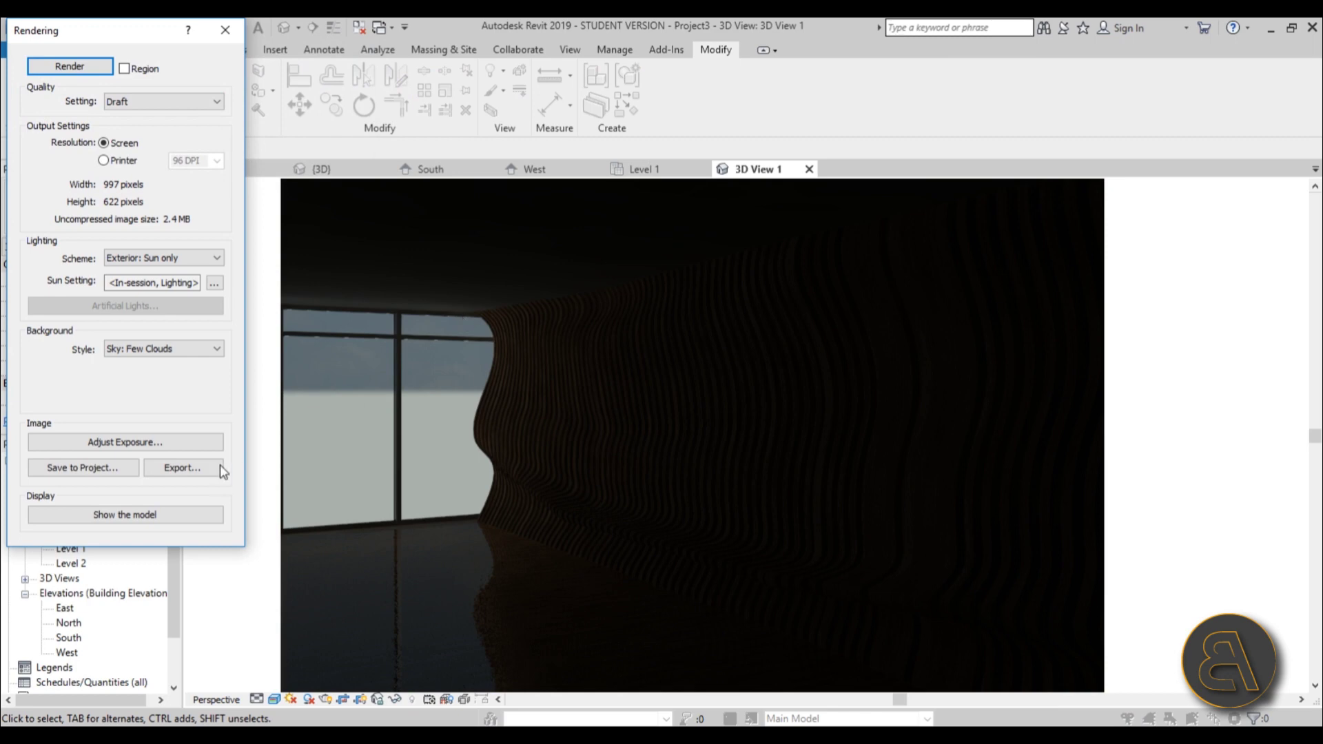
- Brighten the rendered image by setting its exposure value to 7.43
click(125, 445)
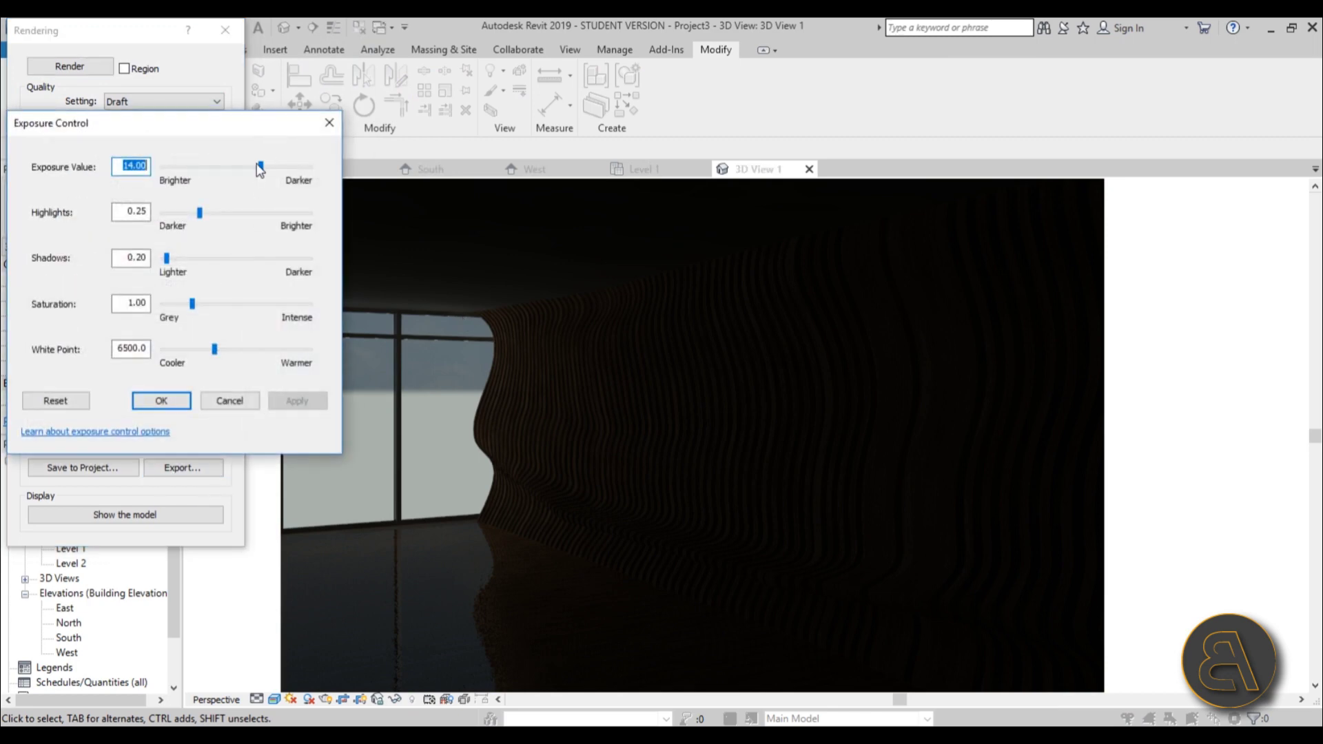
drag(260, 168, 241, 167)
click(297, 400)
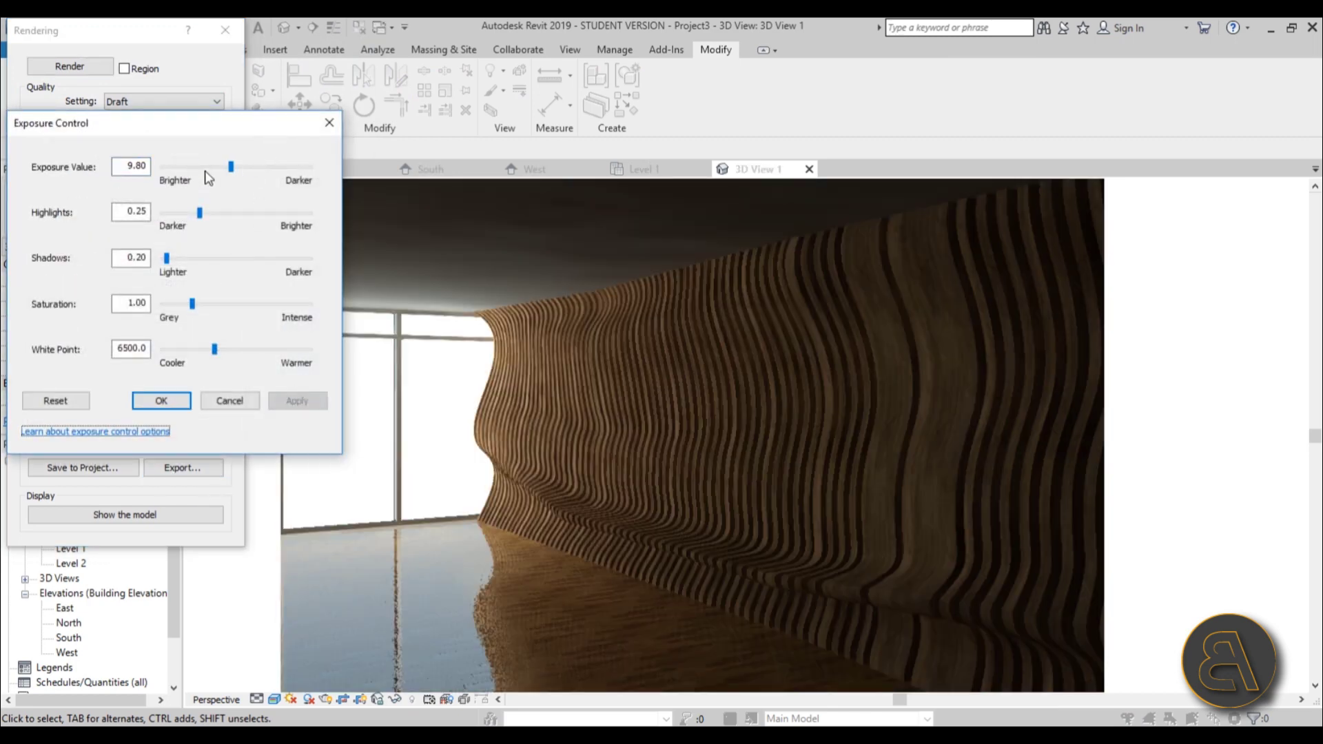
click(295, 399)
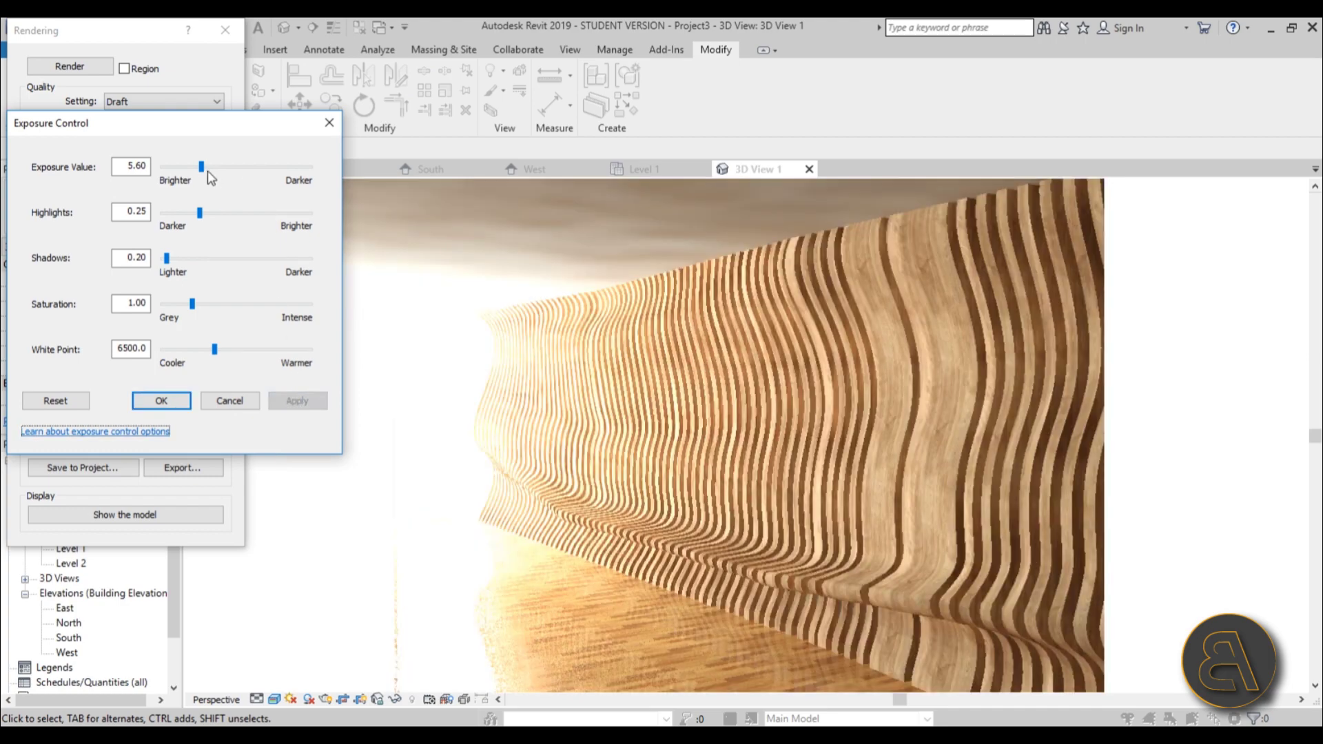
click(289, 405)
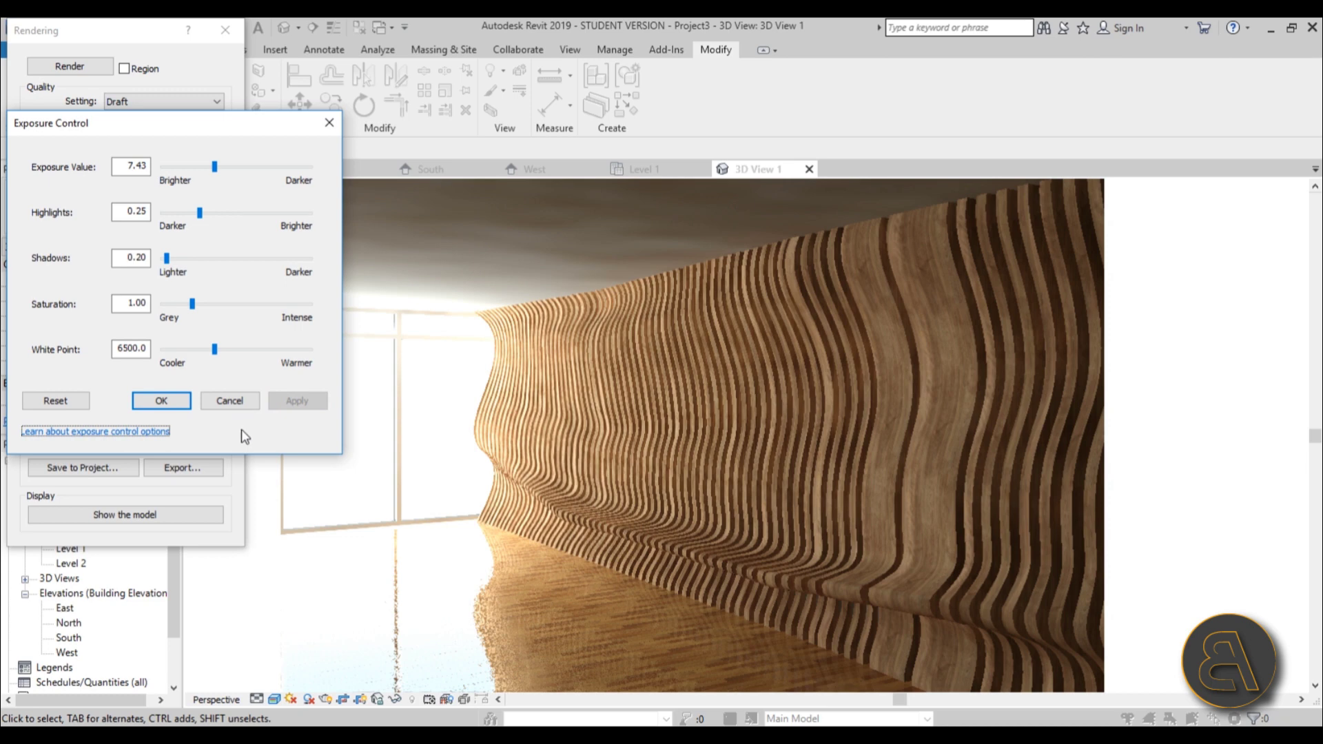
click(175, 406)
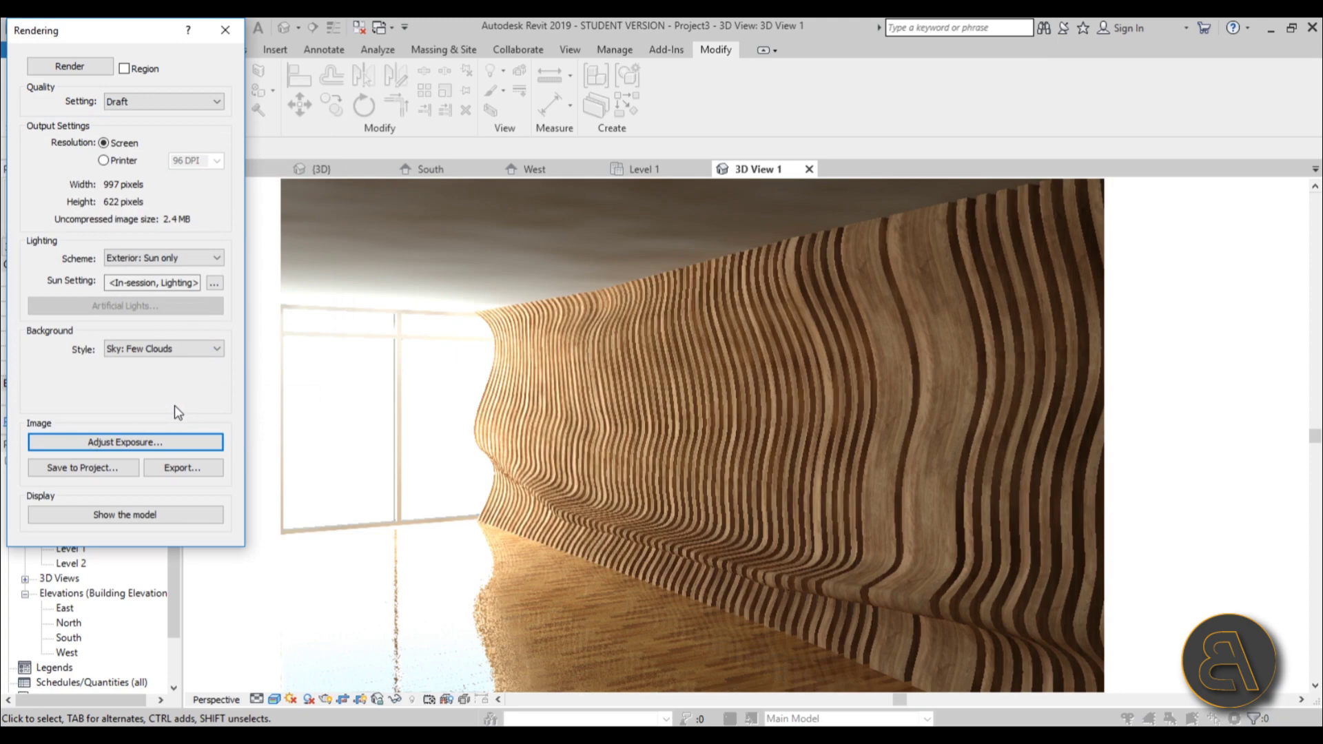